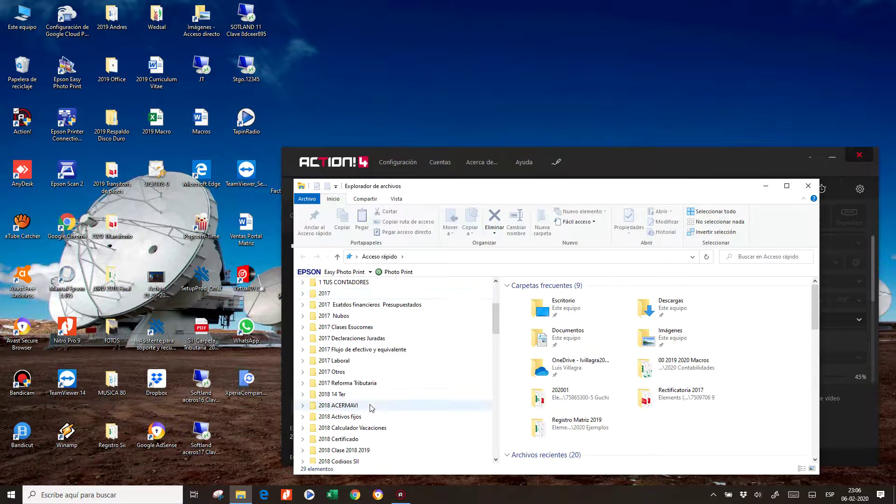
pyautogui.scroll(-20, 374, 396)
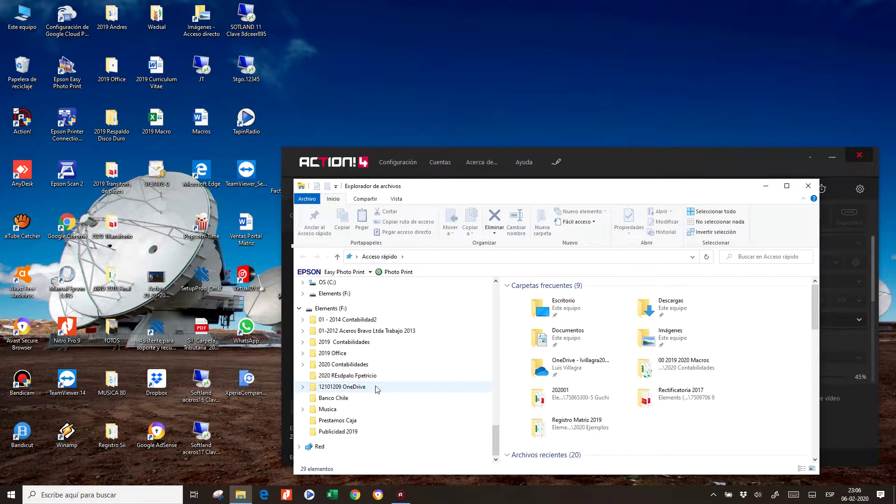
pyautogui.click(363, 364)
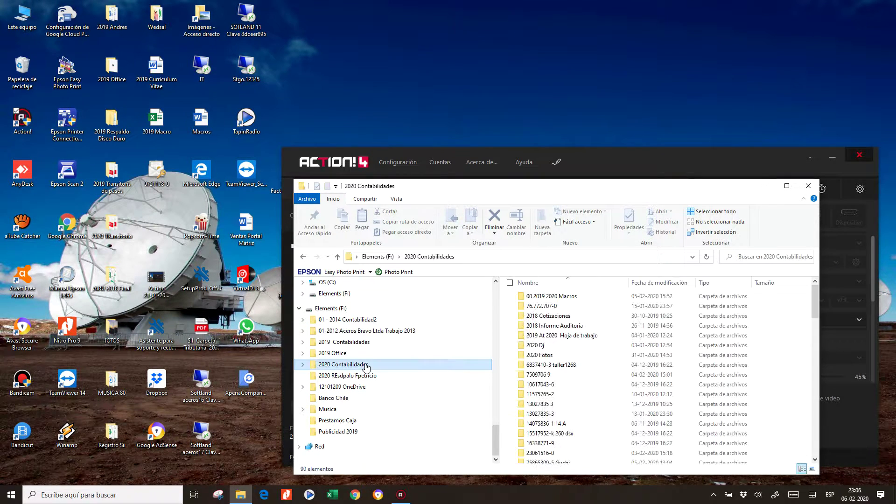
pyautogui.doubleClick(560, 299)
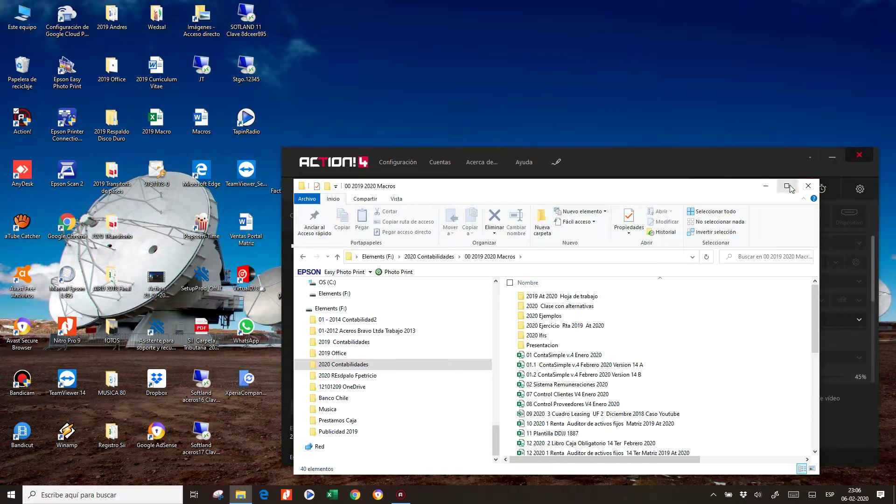
pyautogui.click(787, 187)
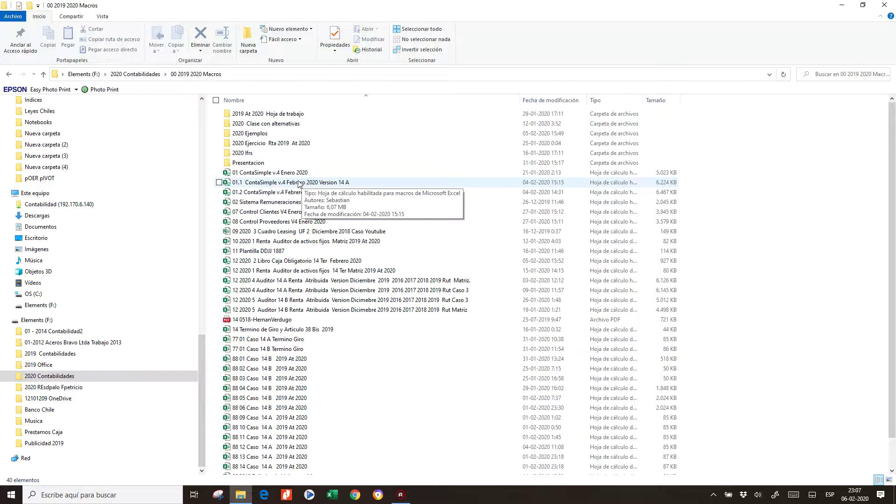
# Open the workbook 01.1 ContaSimple v.4 Febrero 2020 Version 14 A, maximize it and display the Menu sheet
pyautogui.click(293, 192)
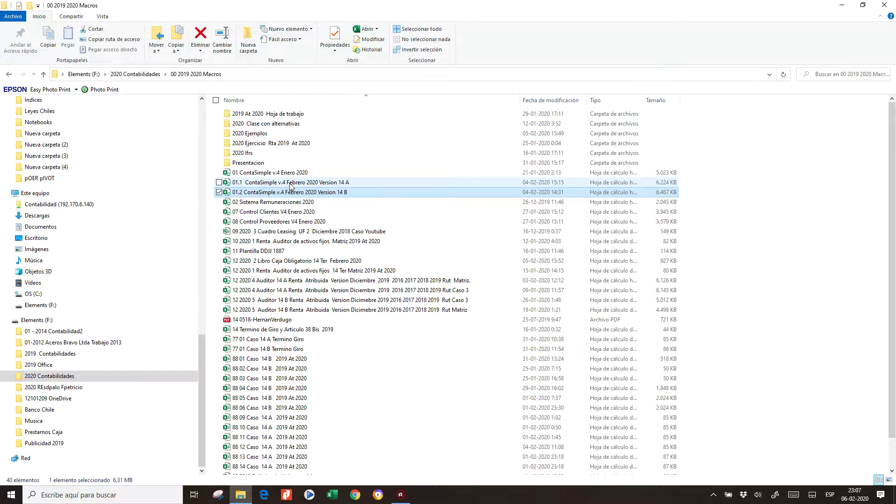
pyautogui.click(290, 183)
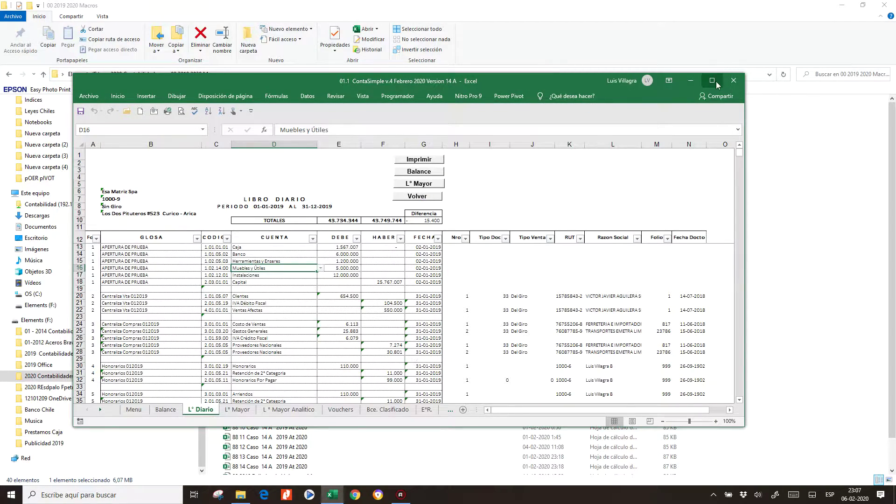
pyautogui.click(714, 81)
pyautogui.click(417, 187)
pyautogui.click(59, 468)
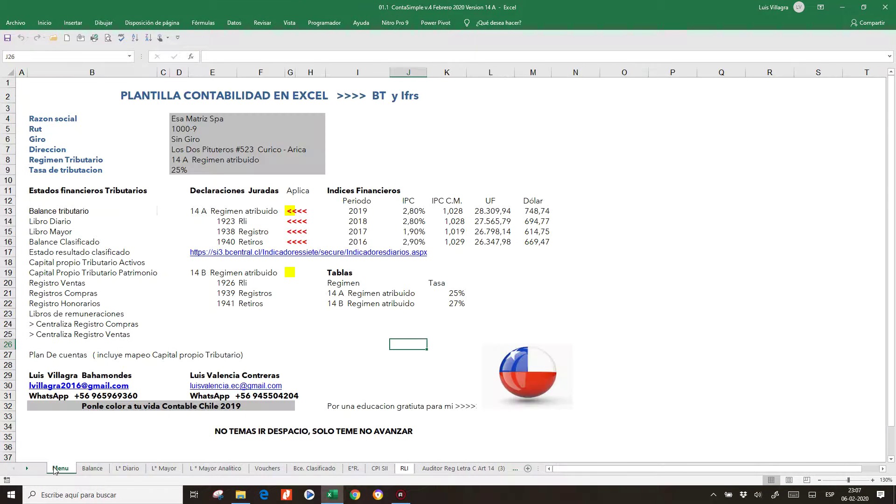
# Set the Regimen Tributario on the Menu sheet to 14 B Regimen atribuido
pyautogui.click(238, 213)
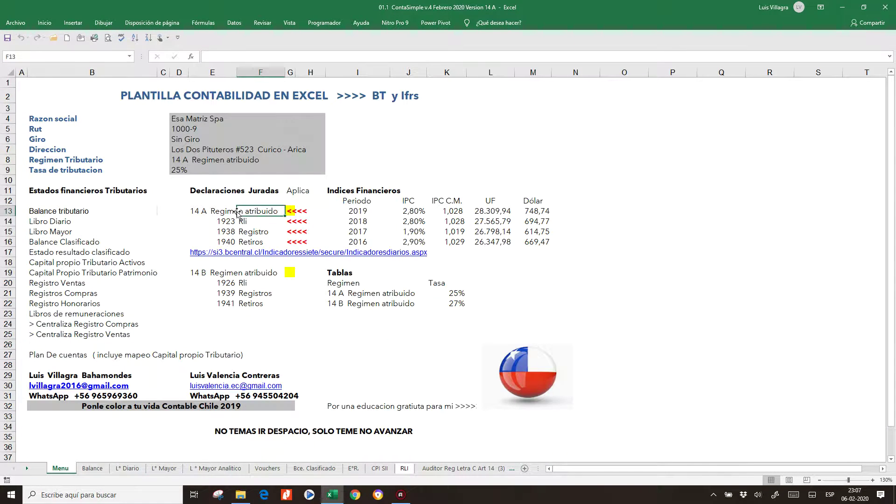
pyautogui.click(218, 149)
pyautogui.click(246, 160)
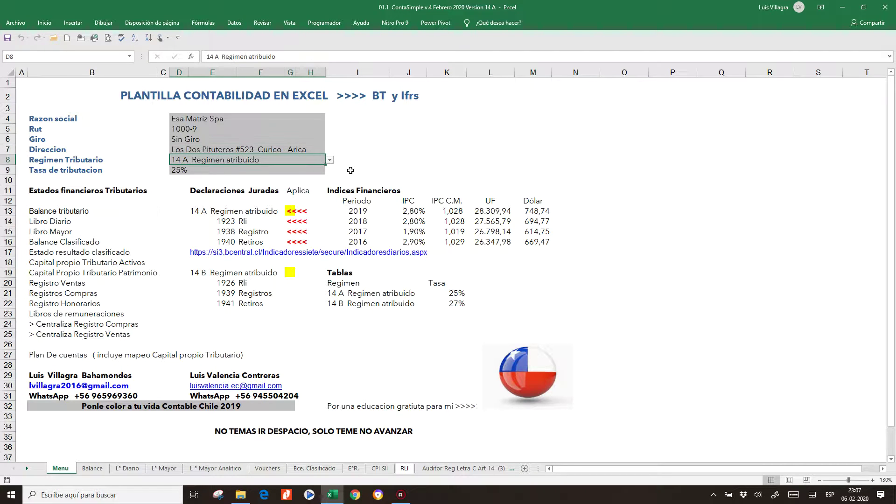
pyautogui.click(329, 161)
pyautogui.click(210, 185)
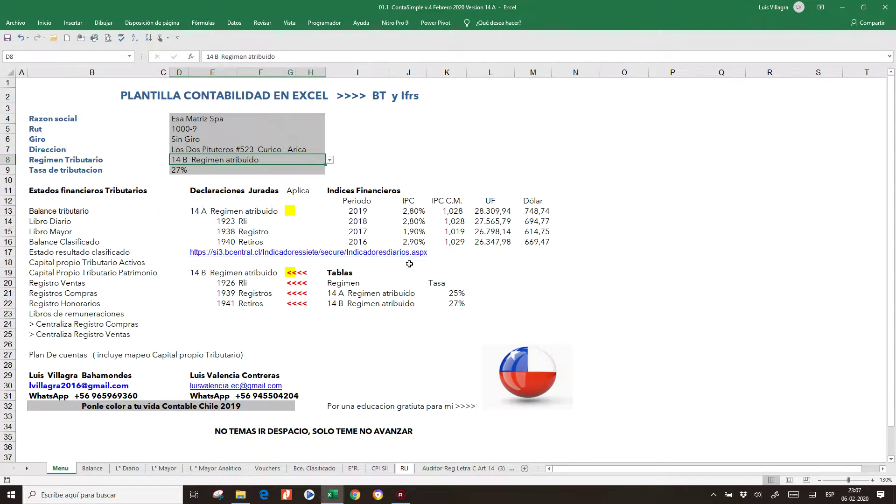
# Switch the Regimen Tributario on the Menu sheet back to 14 A Regimen atribuido
pyautogui.click(243, 222)
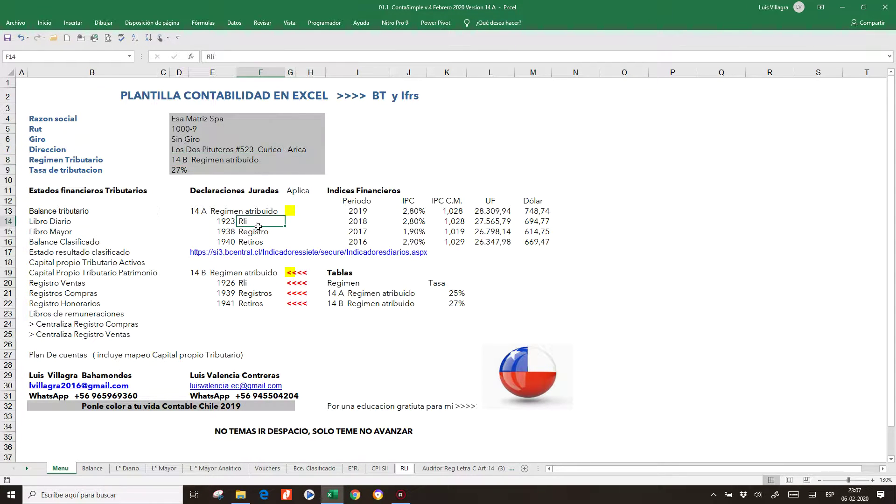
pyautogui.click(223, 159)
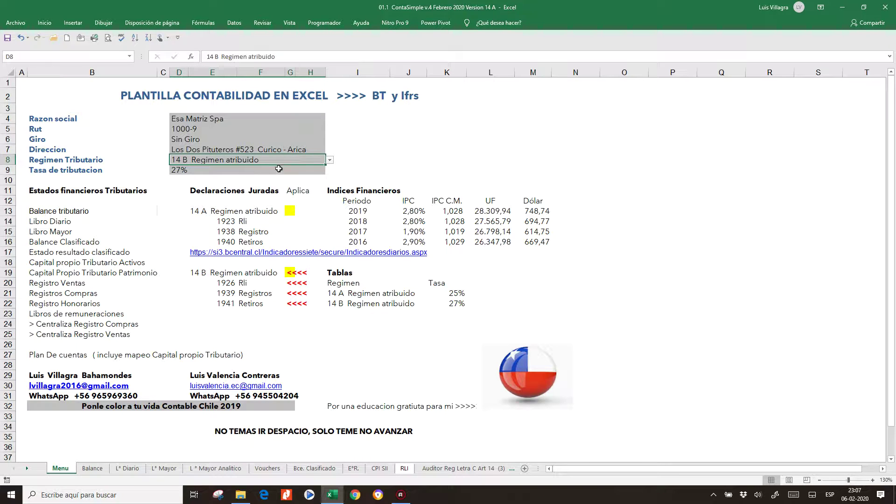
pyautogui.click(330, 162)
pyautogui.click(201, 174)
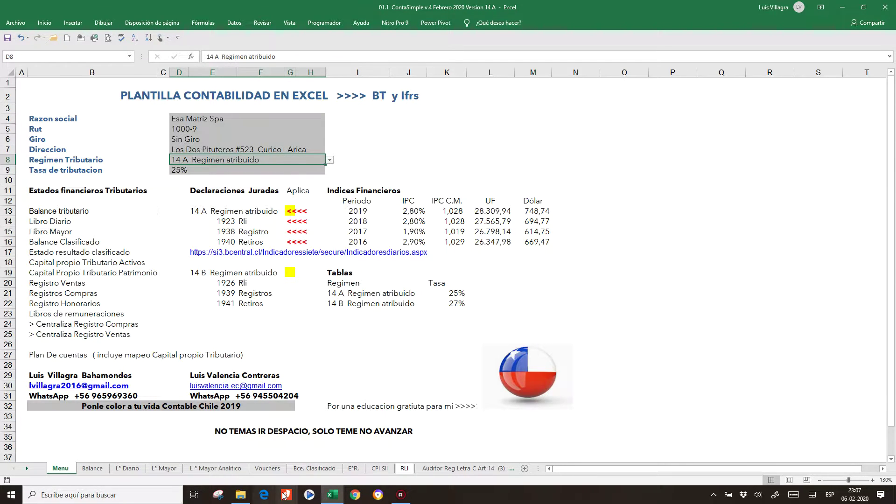
# Review the accounting sheets in order, from Balance and L° Diario through Vouchers, Bce. Clasificado and E°R. to CPI SII
pyautogui.click(93, 469)
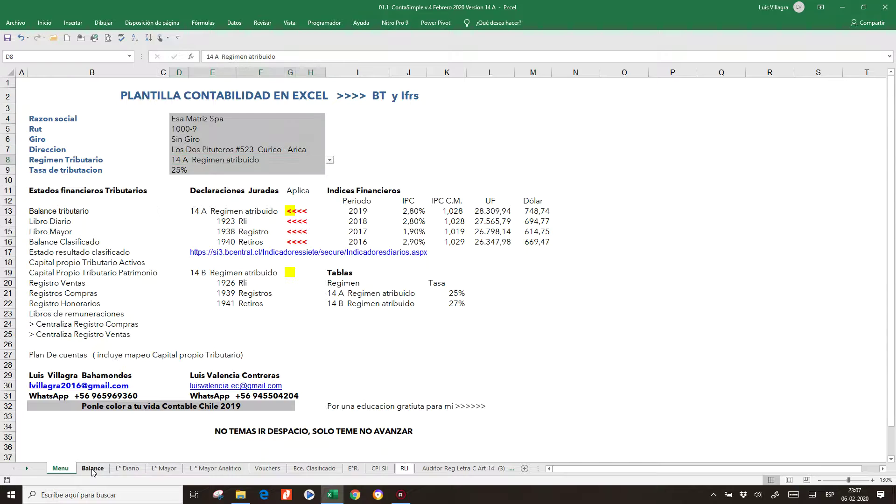
pyautogui.click(128, 468)
pyautogui.click(164, 468)
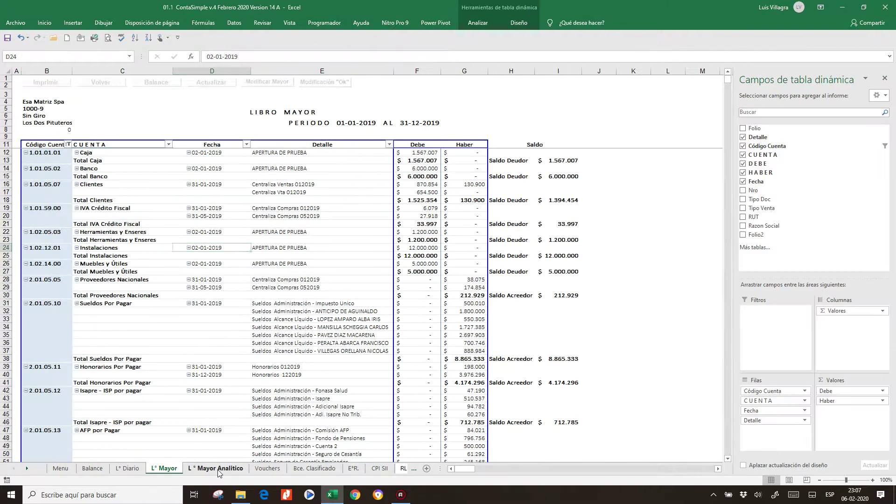
pyautogui.click(217, 469)
pyautogui.click(269, 468)
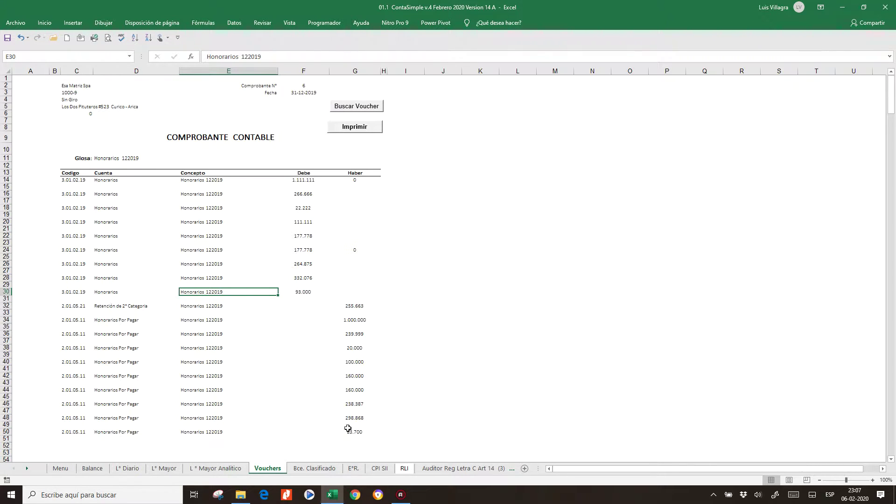
pyautogui.click(314, 469)
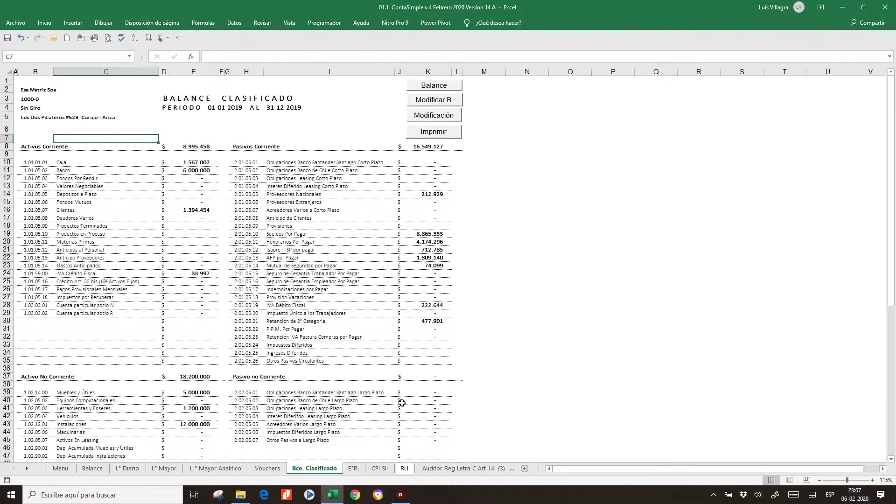
pyautogui.click(354, 469)
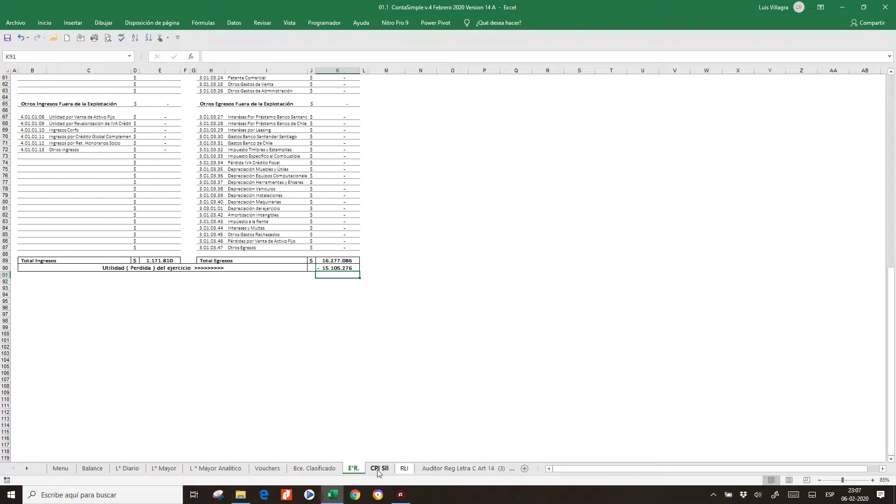
pyautogui.click(379, 469)
pyautogui.scroll(20, 397, 404)
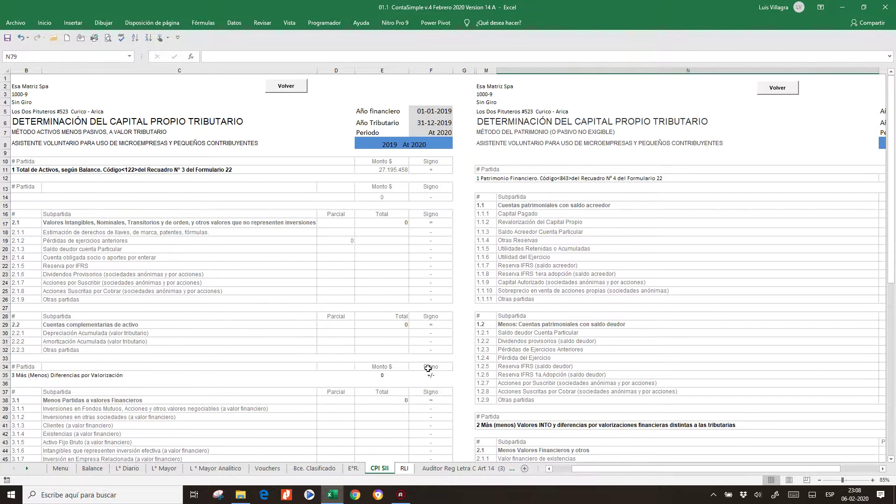
# Replace the broken reference in cell G1 of the RLI sheet with a link to cell E5 of the CPI SII sheet
pyautogui.click(402, 470)
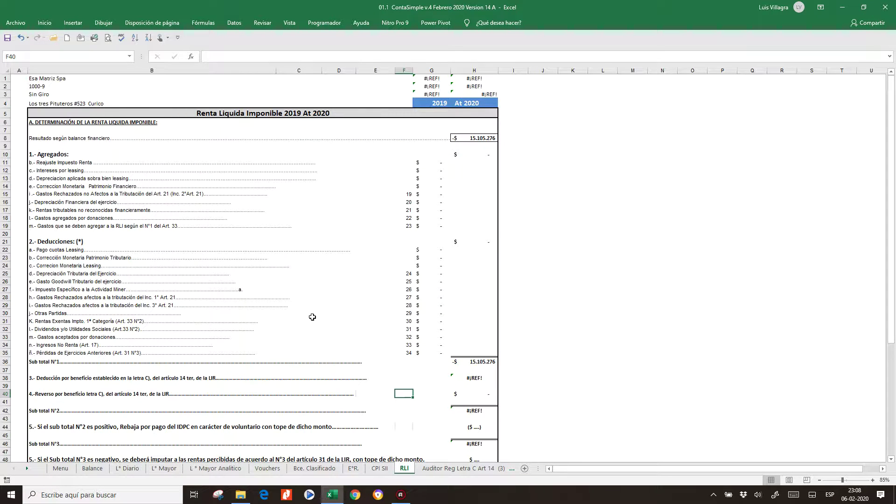
pyautogui.click(439, 79)
pyautogui.write('+')
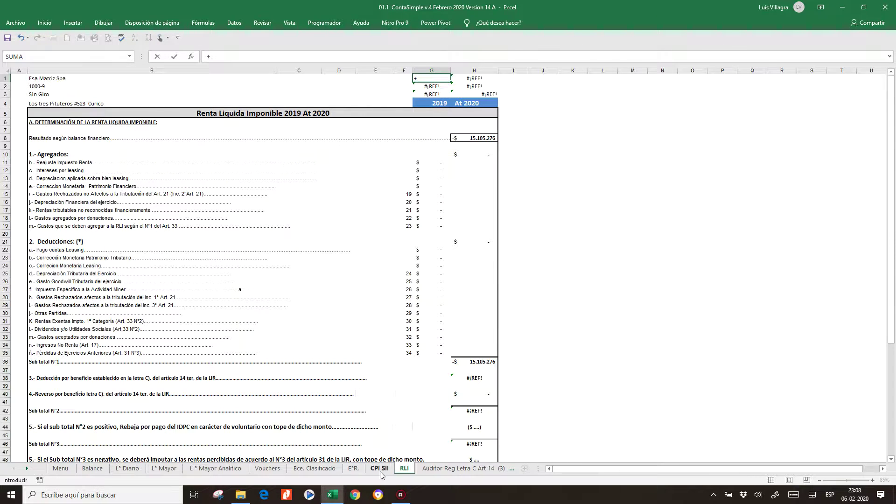
pyautogui.click(380, 468)
pyautogui.click(377, 105)
pyautogui.press('Return')
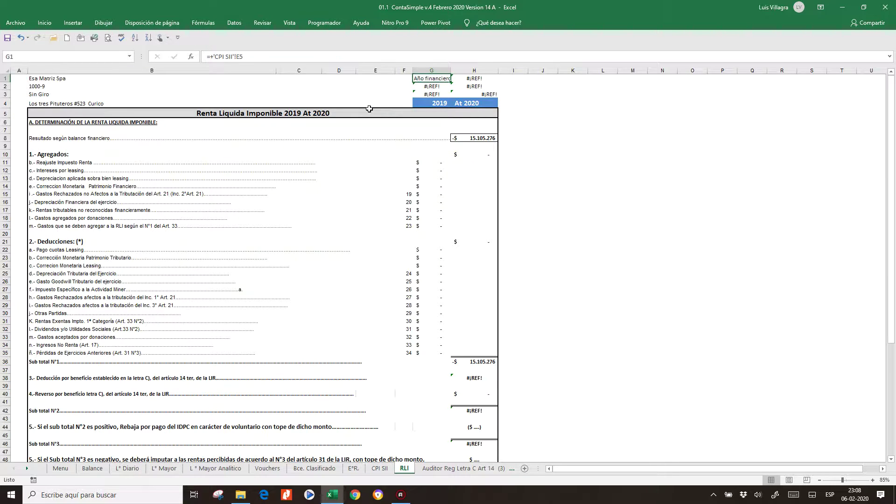
# Copy the formula in G1 across the range G1:H3 of the RLI sheet to repair the remaining header references
pyautogui.hotkey('ctrl', 'c')
pyautogui.hotkey('shift', 'Down')
pyautogui.hotkey('shift', 'Down')
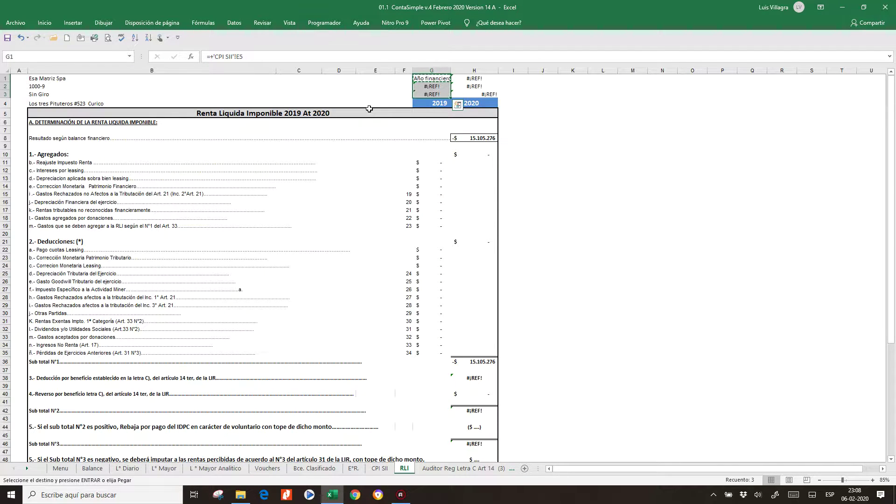
pyautogui.hotkey('shift', 'Right')
pyautogui.hotkey('ctrl', 'v')
pyautogui.press('Escape')
# Format cells H1:H2 of the RLI sheet as short dates (Fecha corta) and save the workbook
pyautogui.press('Right')
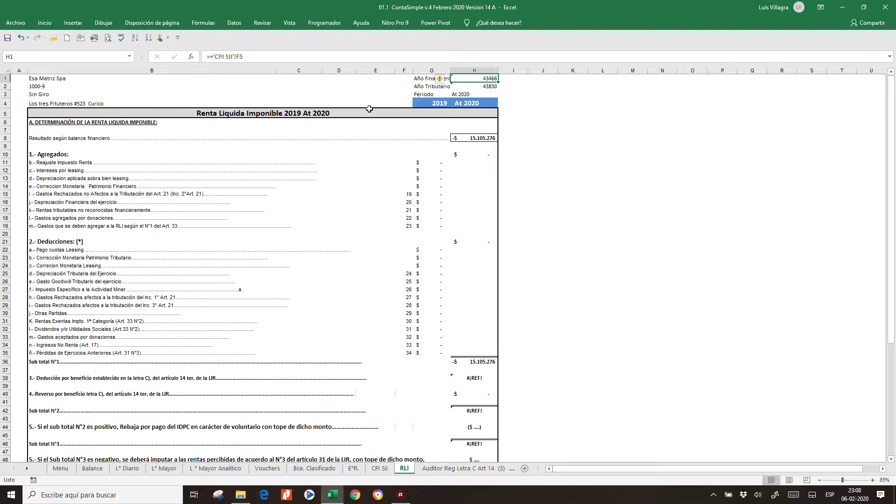
pyautogui.hotkey('shift', 'Down')
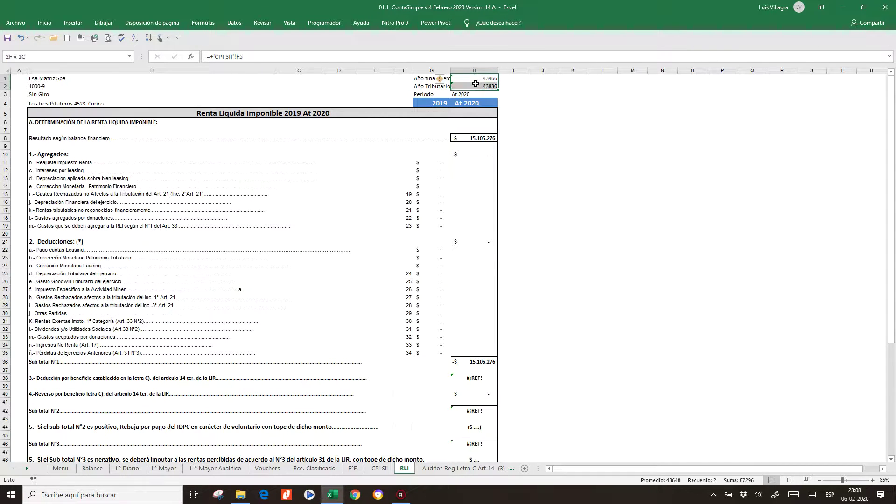
pyautogui.click(51, 26)
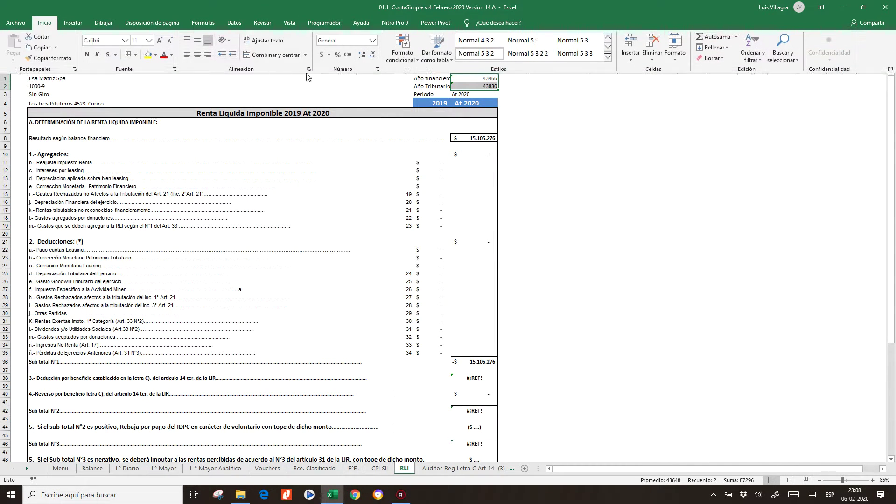
pyautogui.click(373, 43)
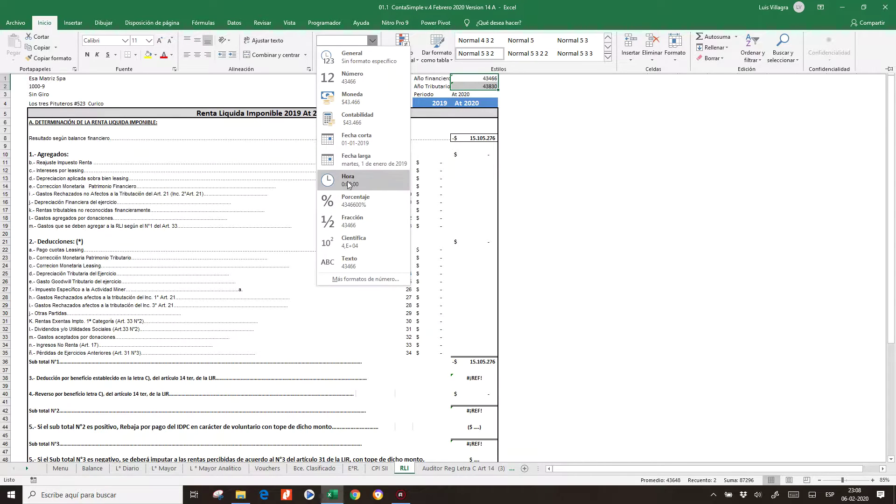
pyautogui.click(356, 139)
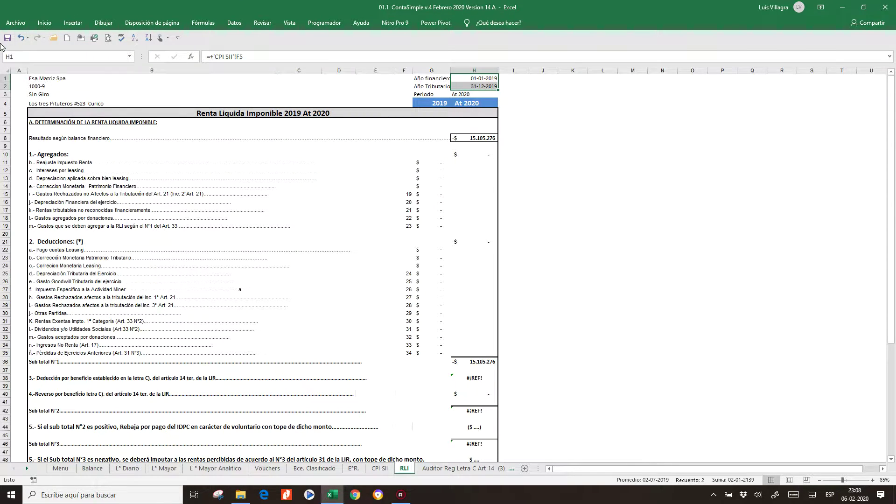
pyautogui.click(5, 37)
# Look over the full RLI sheet and the yearly blocks on the Auditor Reg Letra C Art 14 (3) sheet, starting from column A
pyautogui.scroll(-20, 331, 354)
pyautogui.scroll(20, 331, 353)
pyautogui.click(451, 468)
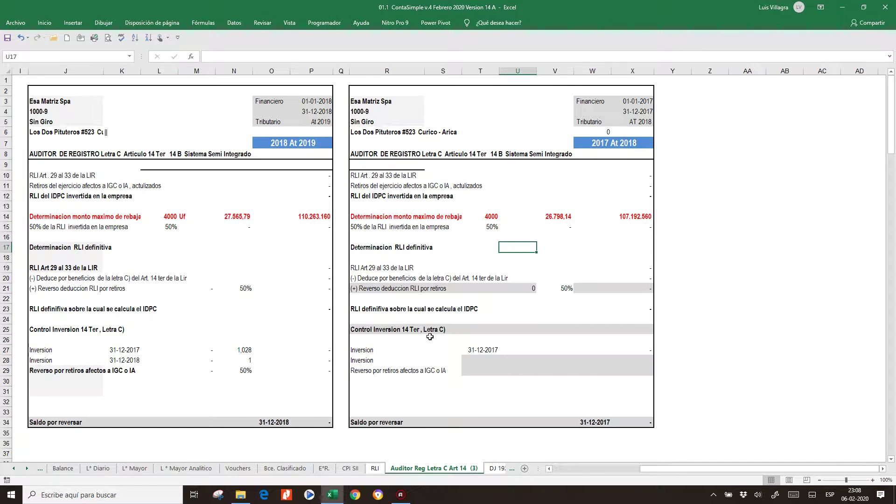
pyautogui.click(327, 261)
pyautogui.press('Home')
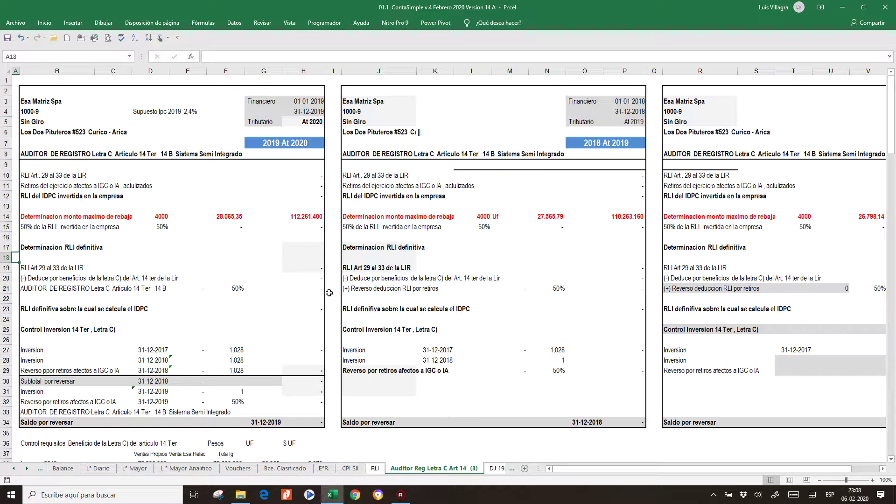
# Examine the yearly worksheet blocks on the DJ 1923 sheet and bring up the 1923 declaration form sheet
pyautogui.click(496, 468)
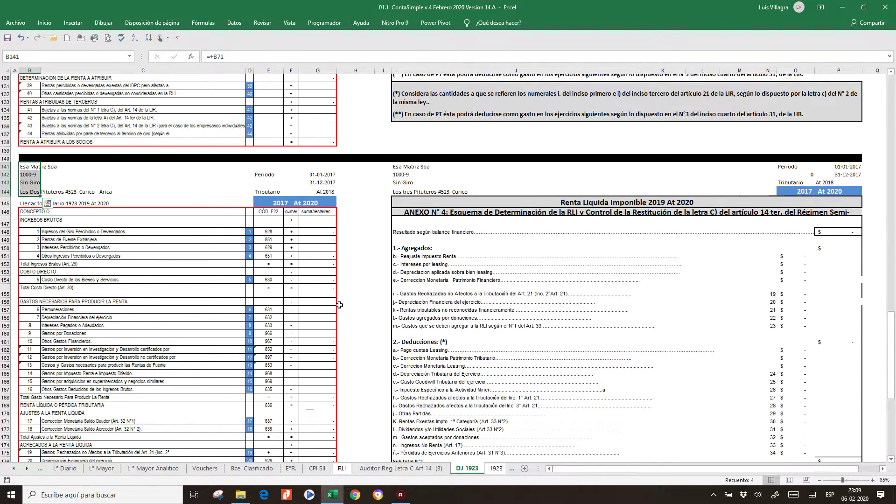
pyautogui.scroll(20, 341, 307)
pyautogui.scroll(13, 341, 307)
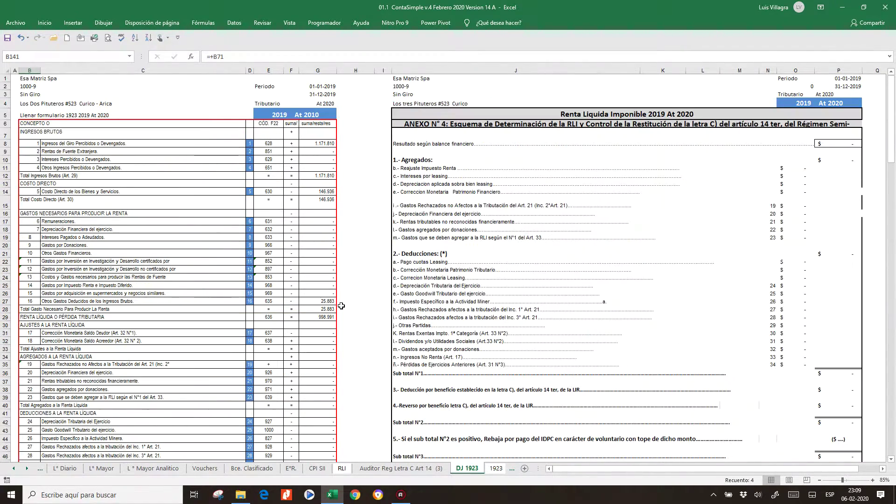
pyautogui.scroll(-20, 341, 306)
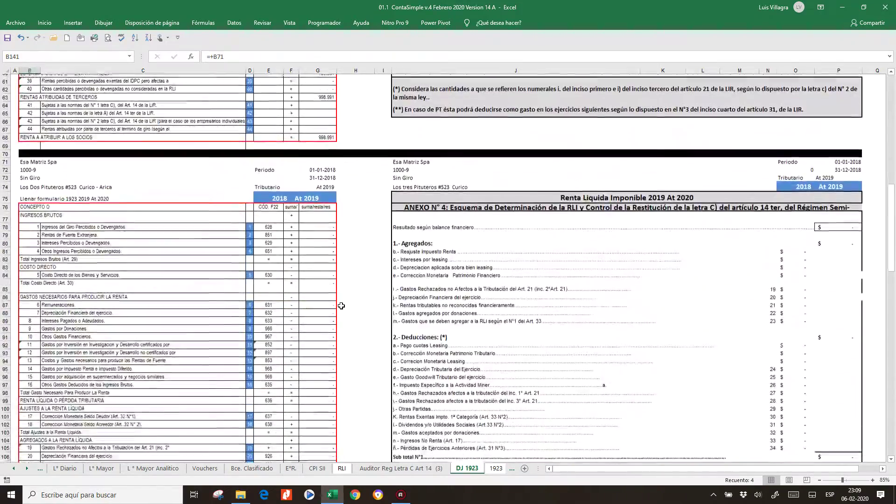
pyautogui.scroll(10, 341, 305)
pyautogui.scroll(-9, 341, 305)
pyautogui.scroll(9, 345, 336)
pyautogui.scroll(20, 347, 351)
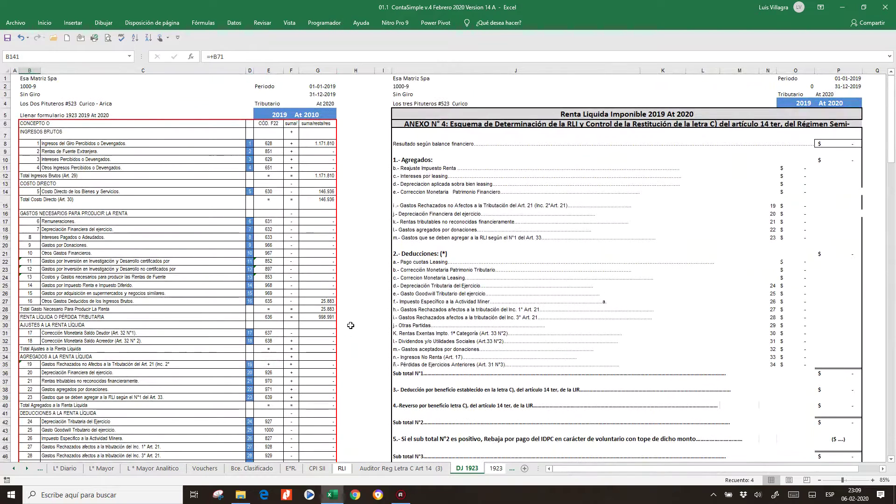
pyautogui.click(496, 468)
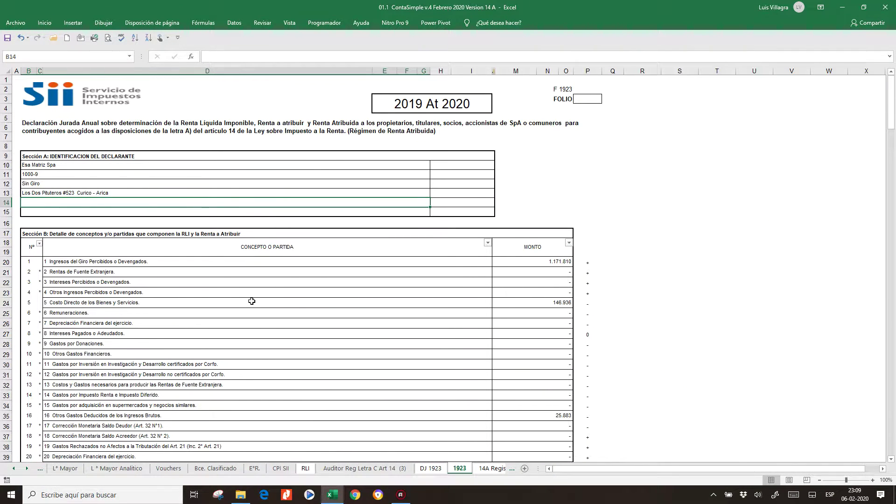
# Look through the 1923 declaration form from its declarant section down to the summary tables and the earlier-year block
pyautogui.scroll(-20, 254, 299)
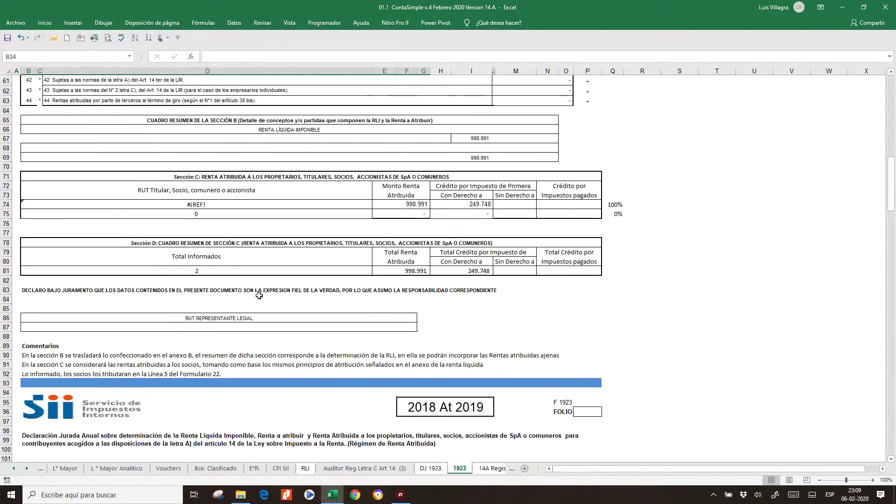
pyautogui.scroll(-20, 259, 295)
pyautogui.scroll(-6, 259, 296)
pyautogui.scroll(20, 262, 299)
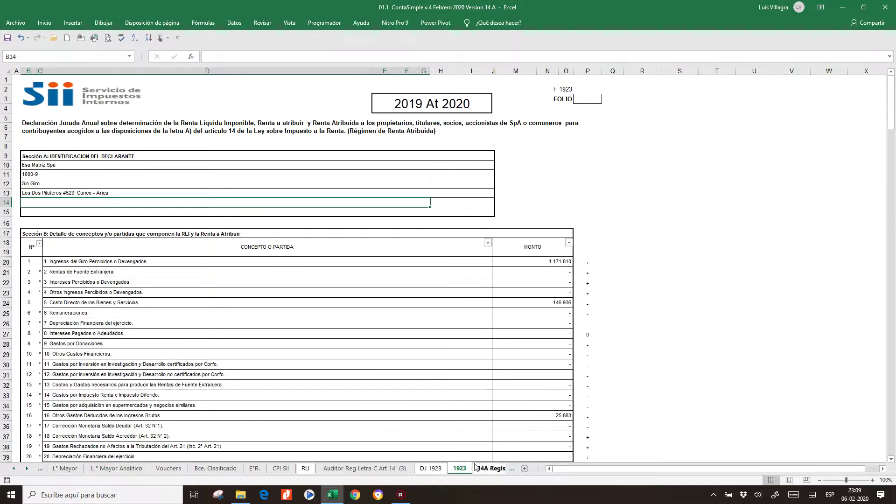
# Examine the yearly register blocks for 2019, 2018 and 2017 on the 14A Registro Rta Empresal 2018 sheet
pyautogui.click(477, 468)
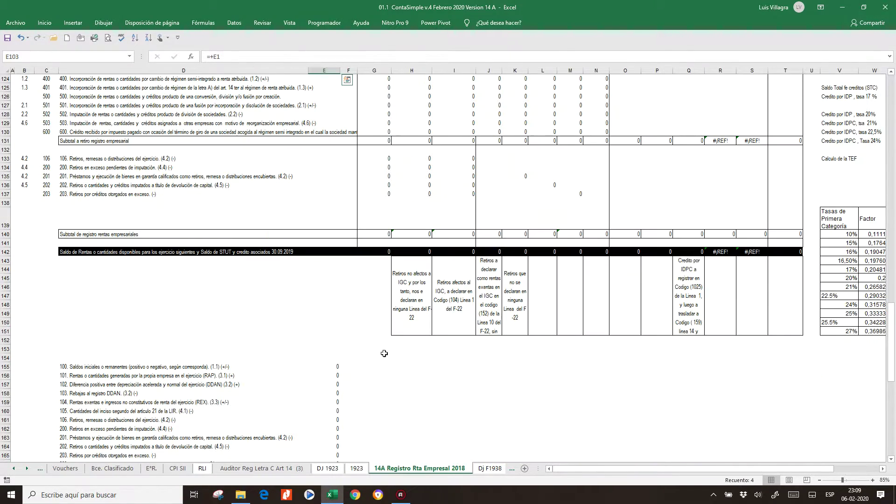
pyautogui.scroll(20, 379, 350)
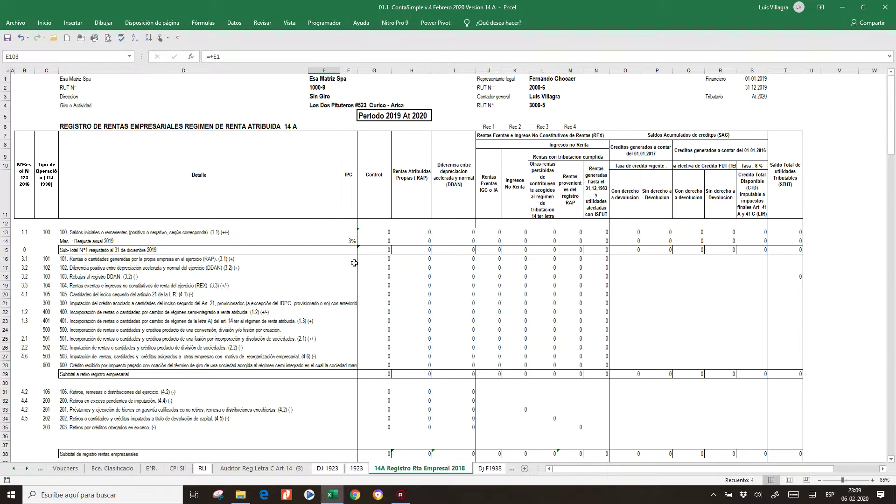
pyautogui.click(147, 321)
pyautogui.click(132, 294)
pyautogui.click(196, 329)
pyautogui.click(267, 347)
pyautogui.scroll(-10, 401, 377)
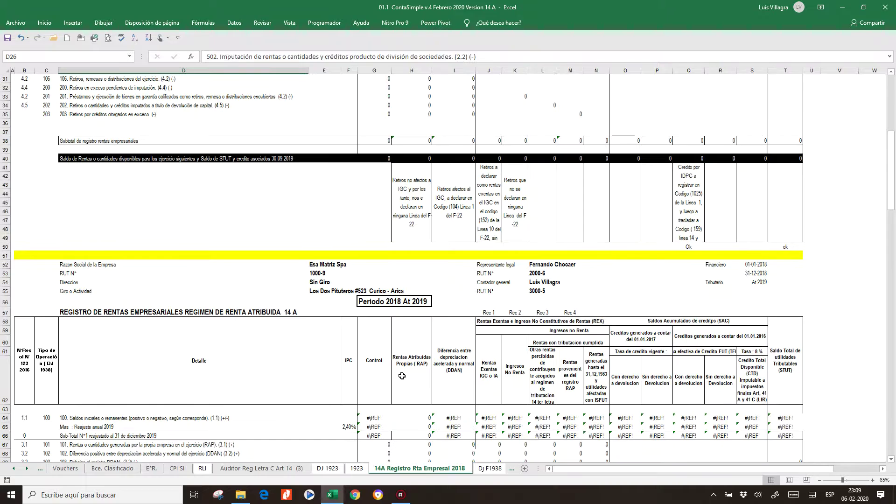
pyautogui.scroll(-20, 423, 321)
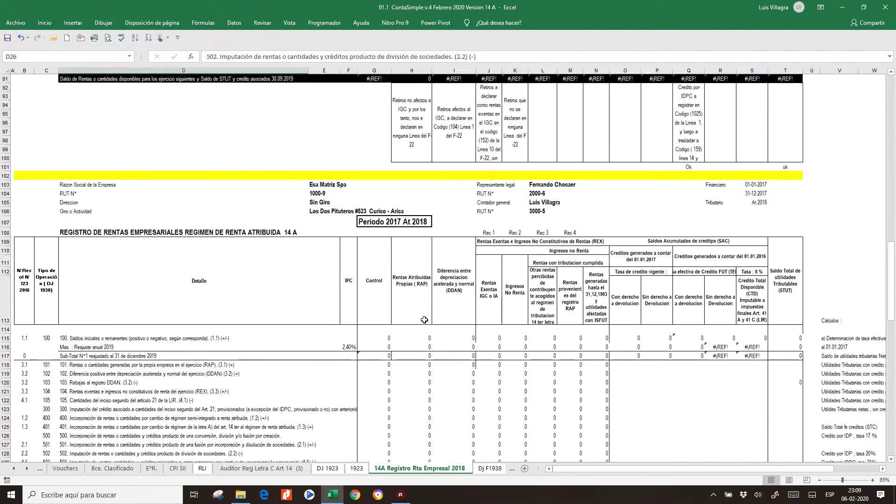
pyautogui.scroll(20, 425, 320)
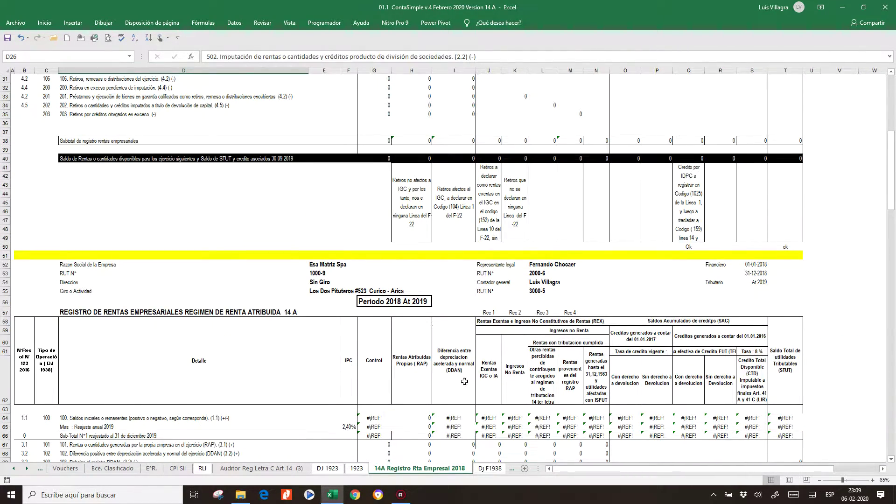
# Replace the broken opening-balance references in I64:T64 of the Periodo 2018 At 2019 block with 0
pyautogui.click(452, 419)
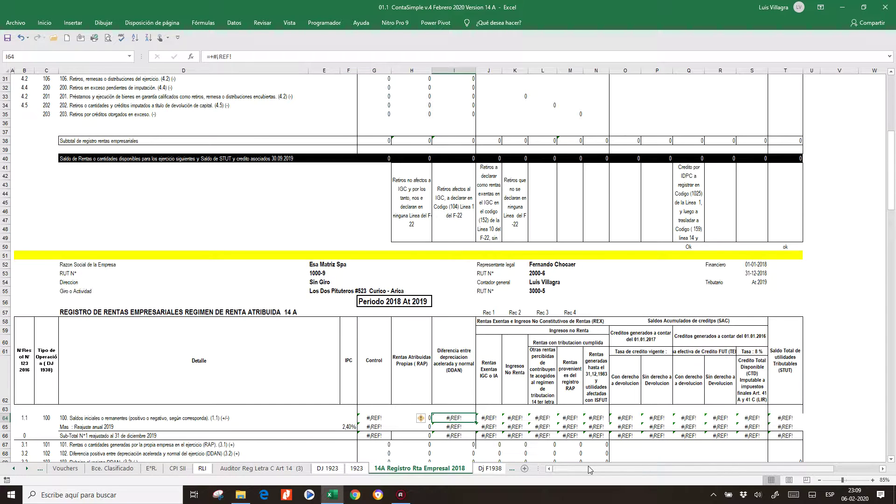
pyautogui.write('0')
pyautogui.press('Up')
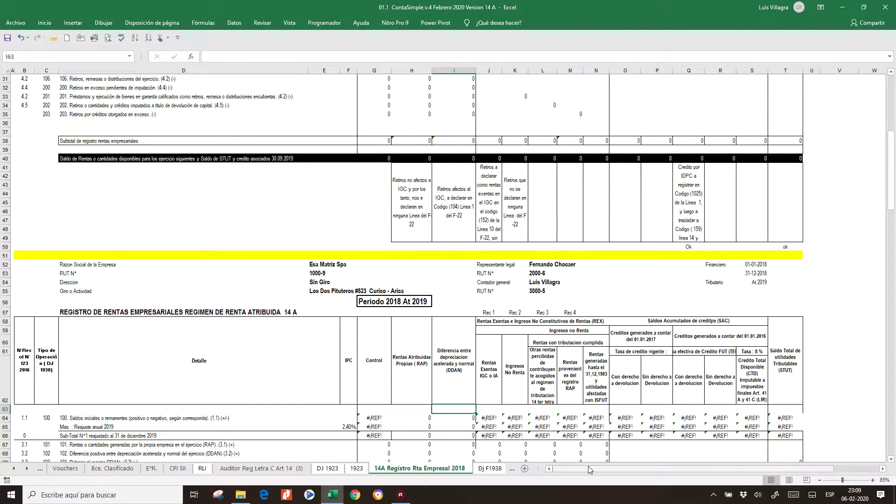
pyautogui.press('Right')
pyautogui.press('Down')
pyautogui.write('0')
pyautogui.press('Right')
pyautogui.write('0')
pyautogui.press('Right')
pyautogui.write('0')
pyautogui.press('Right')
pyautogui.write('0')
pyautogui.press('Right')
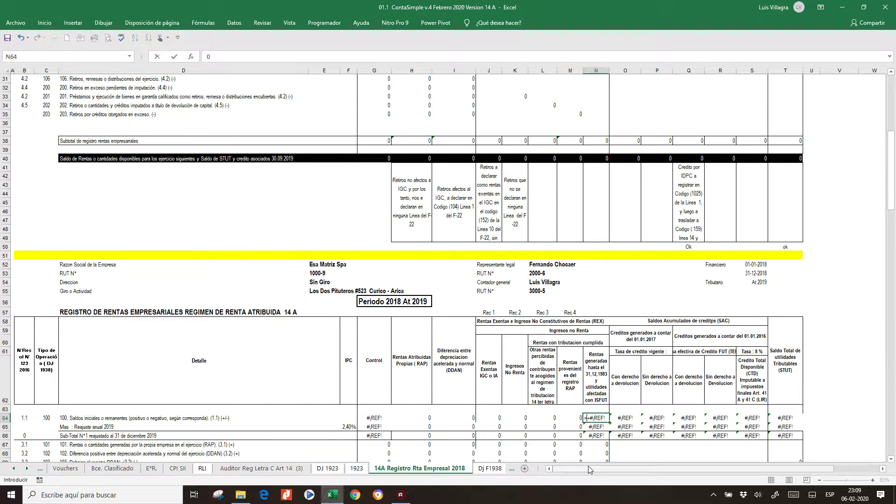
pyautogui.write('0')
pyautogui.press('Right')
pyautogui.write('0')
pyautogui.press('Right')
pyautogui.write('0')
pyautogui.press('Right')
pyautogui.press('0')
pyautogui.press('Right')
pyautogui.press('0')
pyautogui.press('Right')
pyautogui.write('0')
pyautogui.press('Right')
pyautogui.write('0')
# Enter 0 in the Reajuste anual cells R65 and S65 of the 2018 register block
pyautogui.press('Left')
pyautogui.press('Left')
pyautogui.press('Down')
pyautogui.write('0')
pyautogui.press('Right')
pyautogui.write('0')
pyautogui.press('Right')
pyautogui.press('Left')
pyautogui.press('Left')
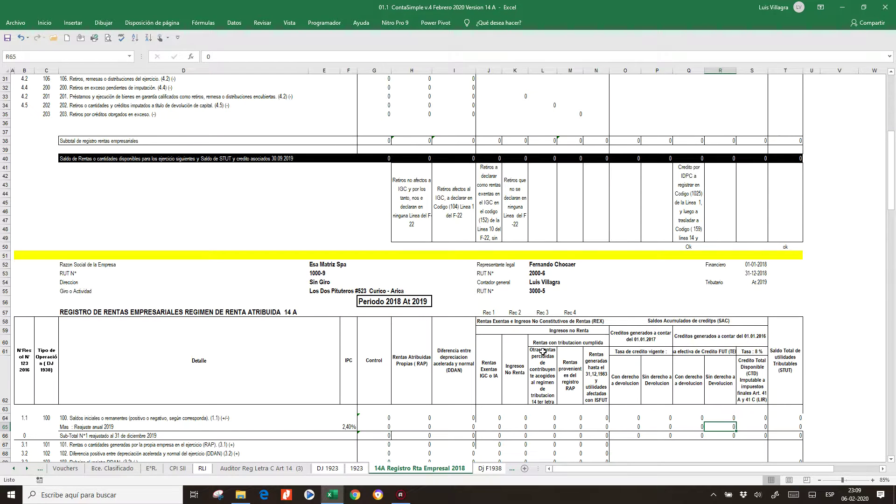
# Look over the Dj F1938, Dj F1940, F22 Anverso, F22 Reverso, Crventas and Rvtas sheets
pyautogui.click(490, 469)
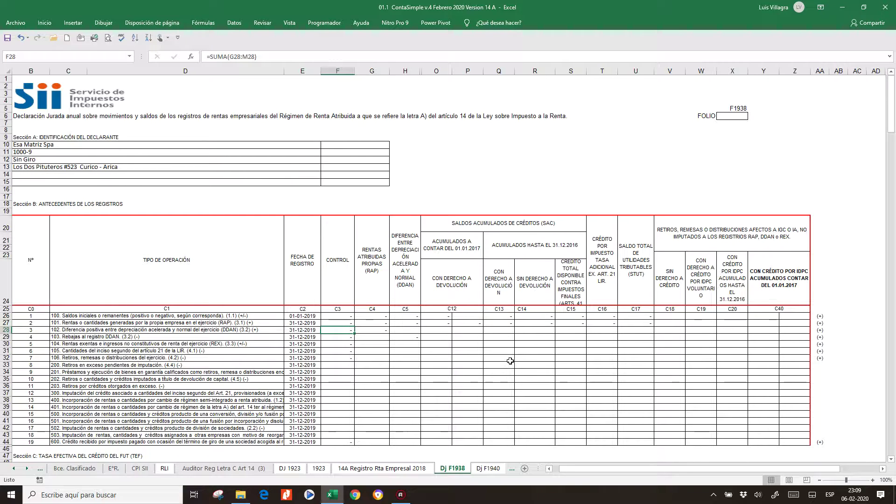
pyautogui.click(488, 468)
pyautogui.scroll(-10, 547, 288)
pyautogui.scroll(10, 502, 426)
pyautogui.hotkey('ctrl', 'pagedown')
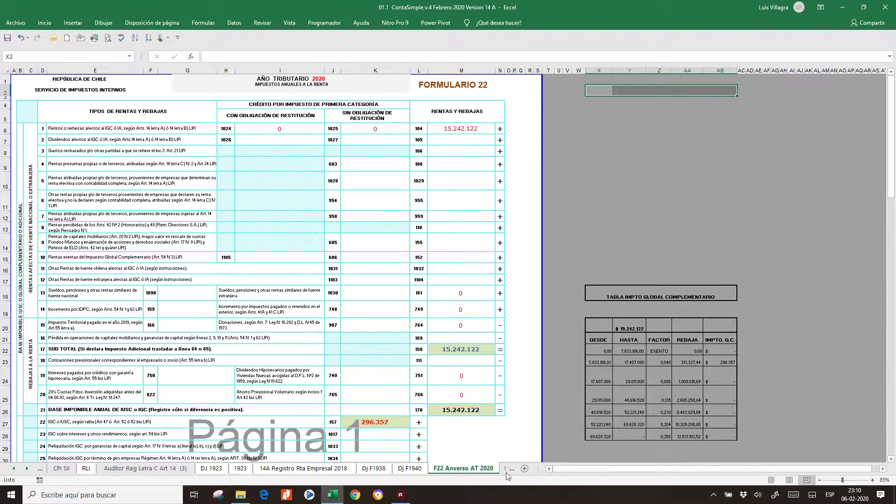
pyautogui.hotkey('ctrl', 'pagedown')
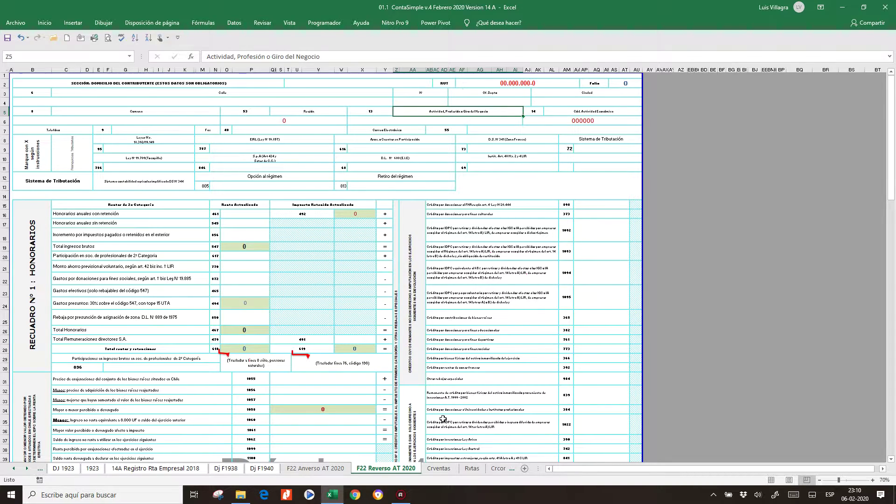
pyautogui.click(437, 470)
pyautogui.click(467, 471)
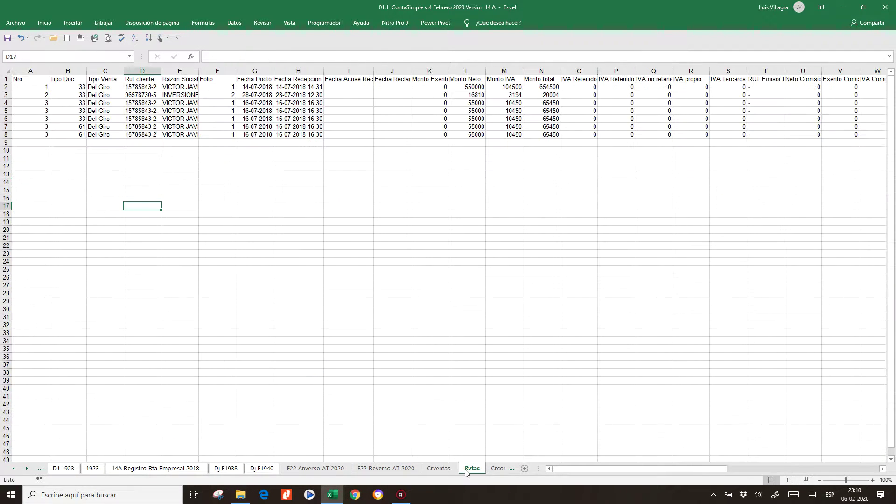
pyautogui.click(436, 470)
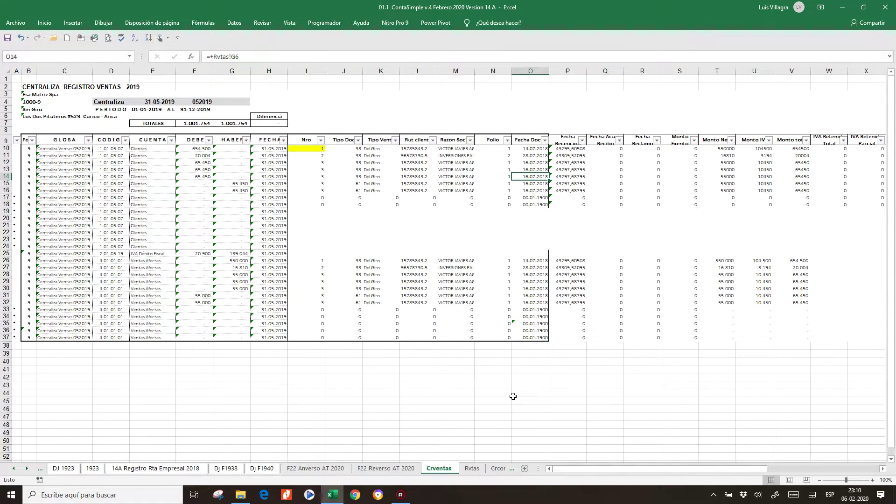
# Go back to the L° Diario sheet and select the first journal description, cell B13
pyautogui.click(14, 469)
pyautogui.click(15, 468)
pyautogui.click(15, 469)
pyautogui.click(14, 468)
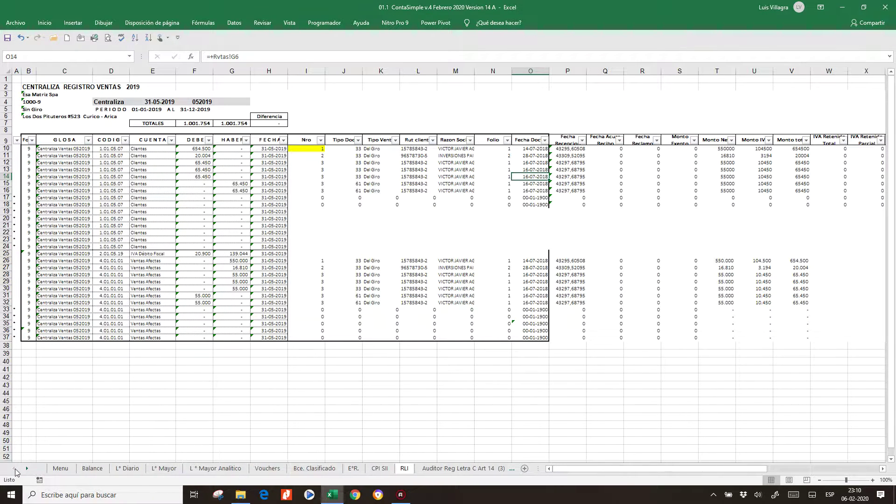
pyautogui.click(127, 468)
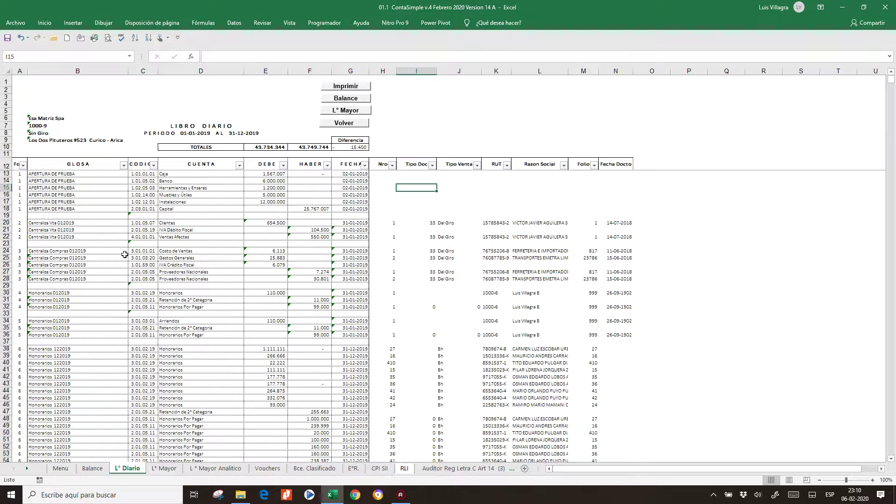
pyautogui.click(55, 176)
pyautogui.click(61, 180)
pyautogui.click(75, 173)
pyautogui.write('APERTURA DE PRUEBA')
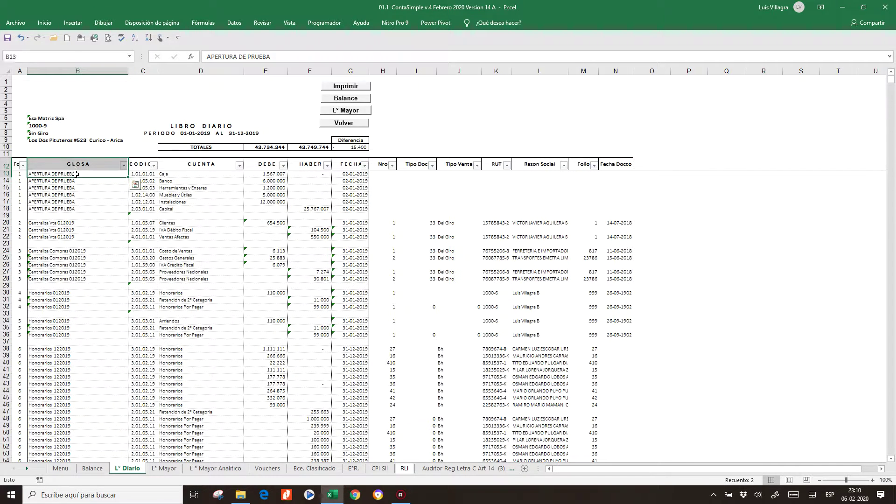
# Try clearing all journal entries in B13:N128, including the account codes, and undo the deletion
pyautogui.moveTo(75, 173); pyautogui.dragTo(607, 224)
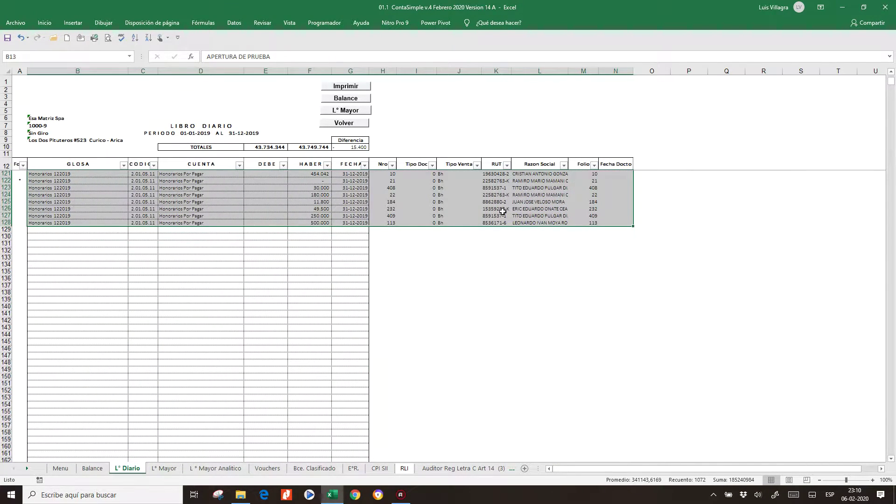
pyautogui.press('Delete')
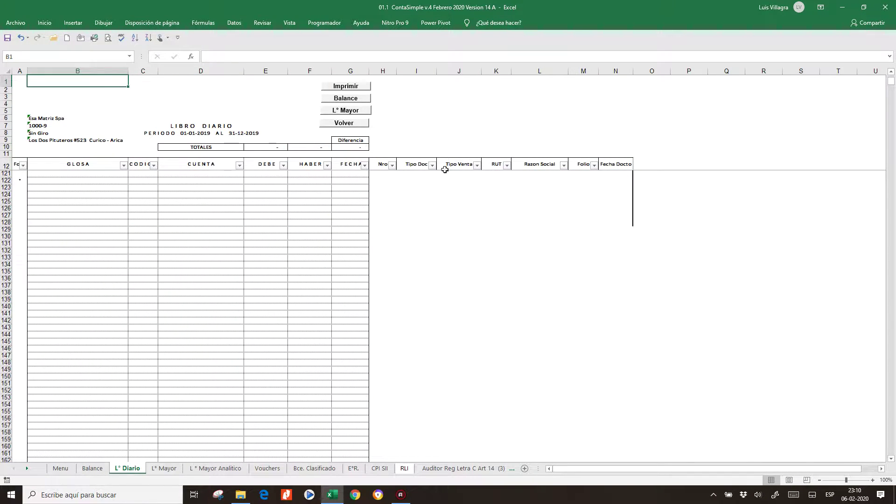
pyautogui.click(149, 172)
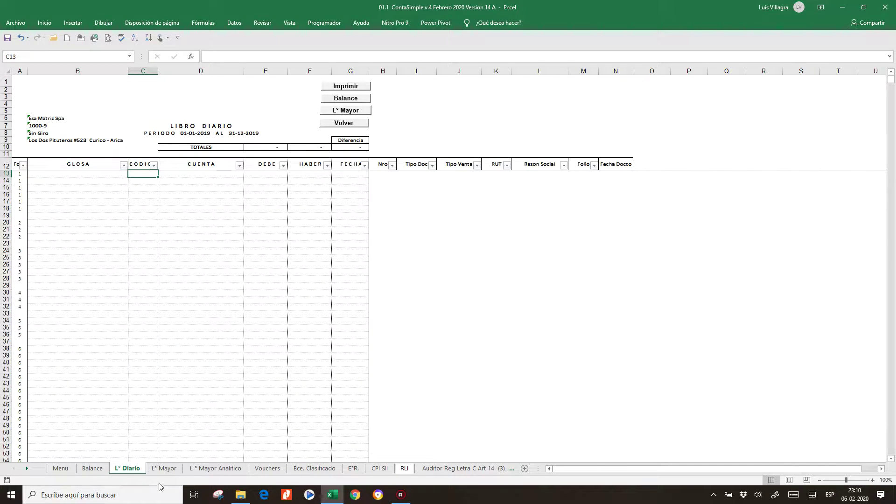
pyautogui.click(217, 174)
pyautogui.click(142, 174)
pyautogui.click(21, 39)
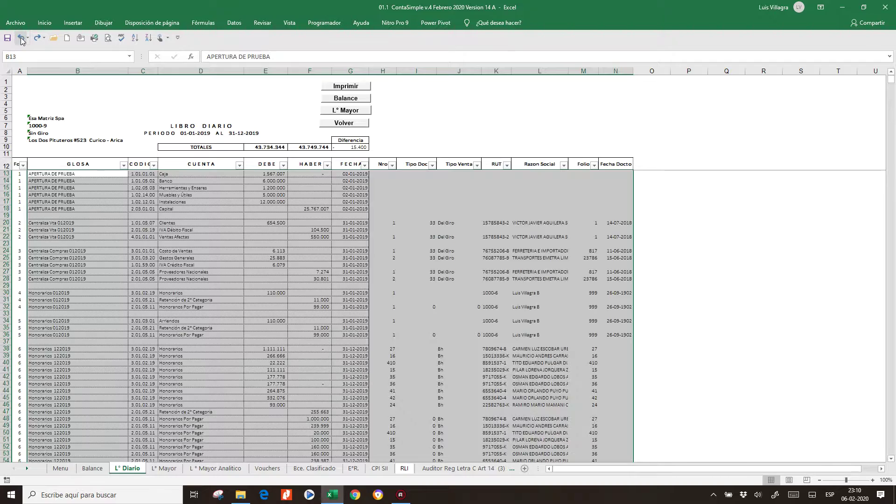
# Clear the journal's GLOSA column and its CUENTA through Fecha Docto columns from row 13 down, excluding the CODIGO column
pyautogui.click(147, 181)
pyautogui.moveTo(106, 178); pyautogui.dragTo(108, 455)
pyautogui.press('Delete')
pyautogui.hotkey('ctrl', 'BackSpace')
pyautogui.moveTo(182, 174); pyautogui.dragTo(592, 376)
pyautogui.press('Delete')
pyautogui.scroll(18, 445, 310)
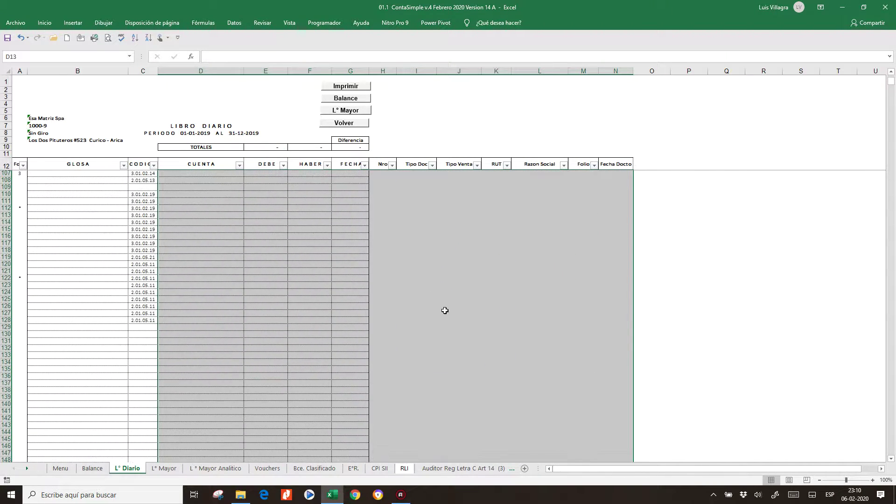
pyautogui.scroll(20, 446, 309)
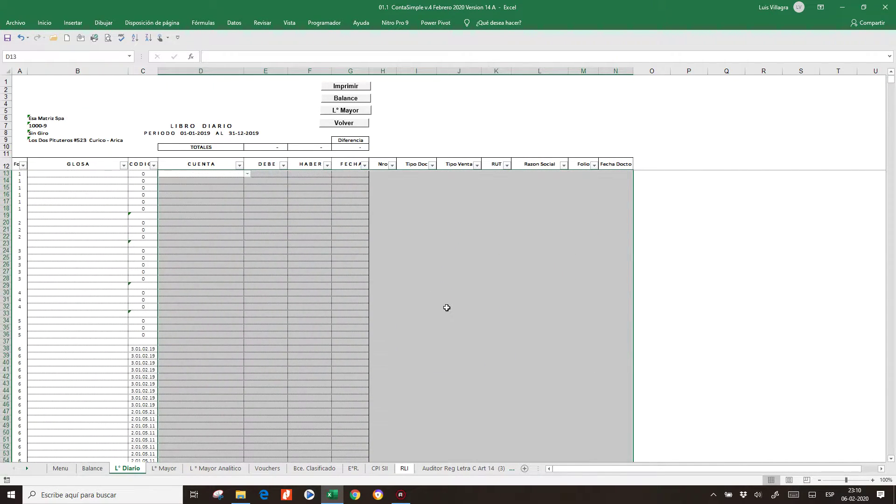
# Fill the BUSCARV account-code formula from C15 down the CODIGO column to row 172
pyautogui.click(144, 240)
pyautogui.click(148, 187)
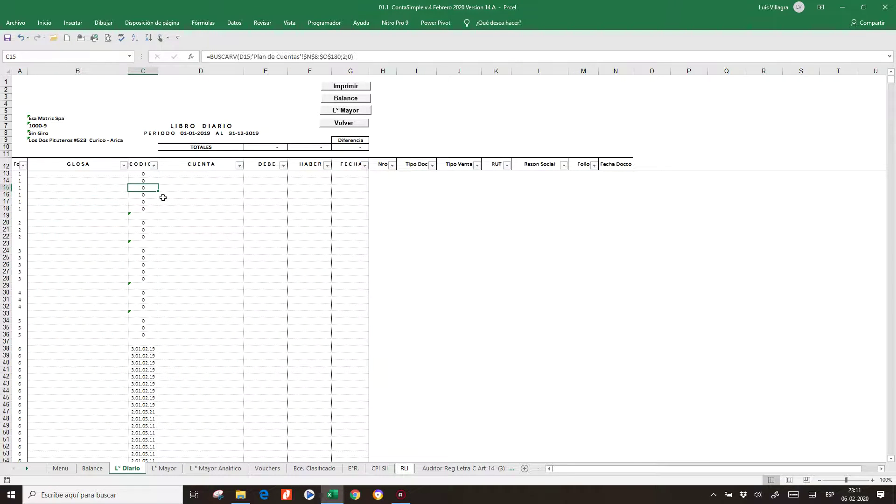
pyautogui.moveTo(156, 192); pyautogui.dragTo(164, 491)
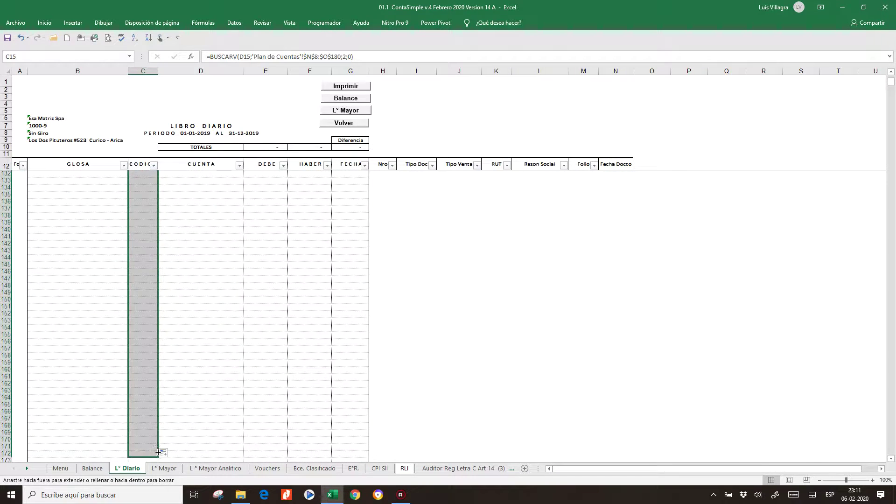
pyautogui.click(166, 335)
pyautogui.scroll(20, 181, 316)
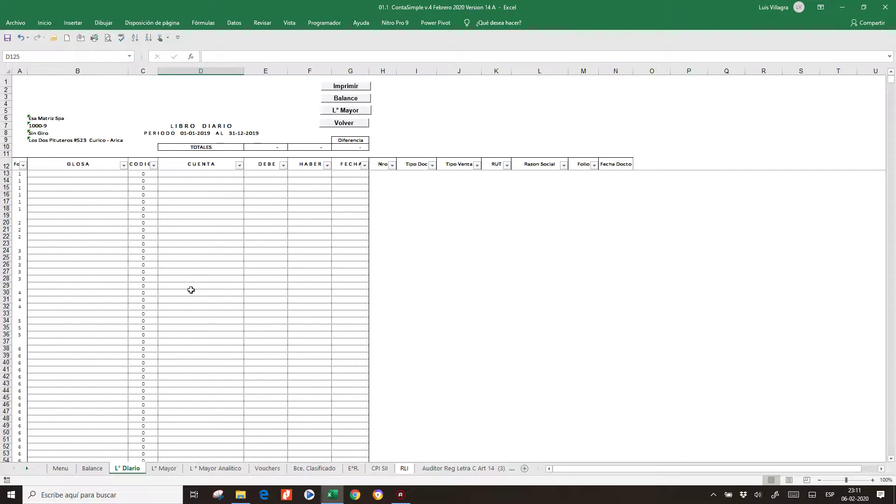
# Enter the description "Asiento de apertura" in the first journal rows, B13 and B14
pyautogui.click(103, 175)
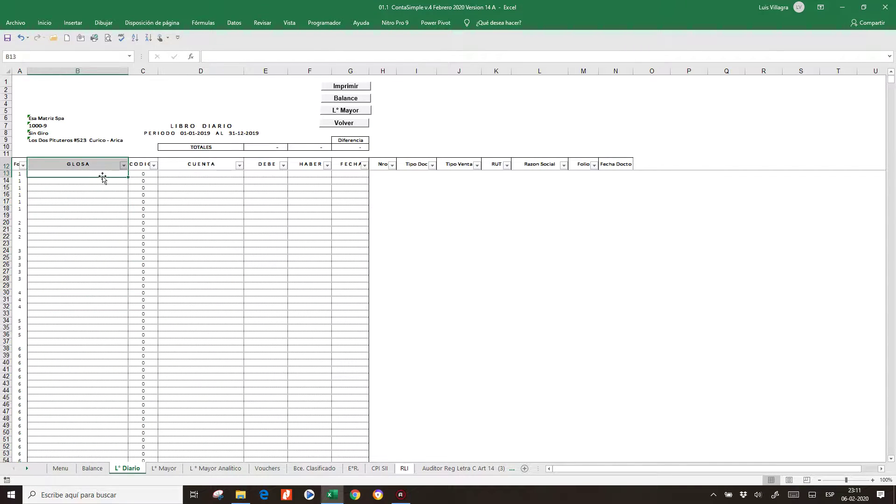
pyautogui.click(99, 177)
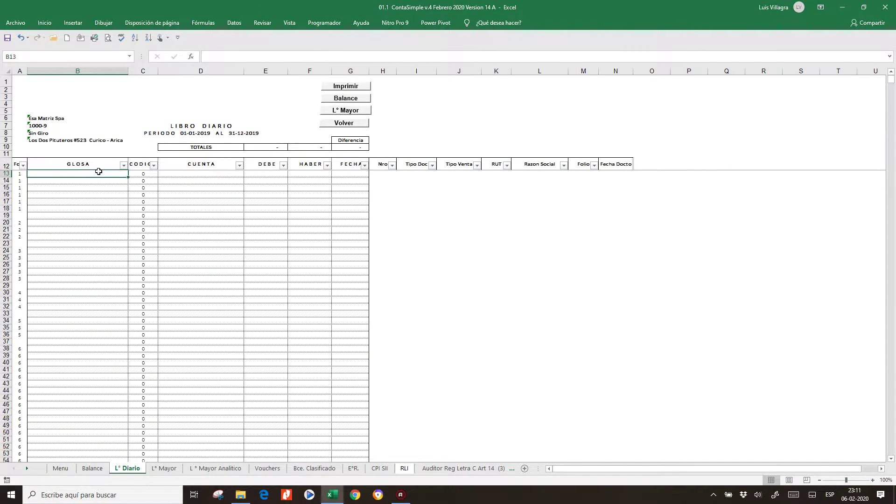
pyautogui.write('Asuento de apertura')
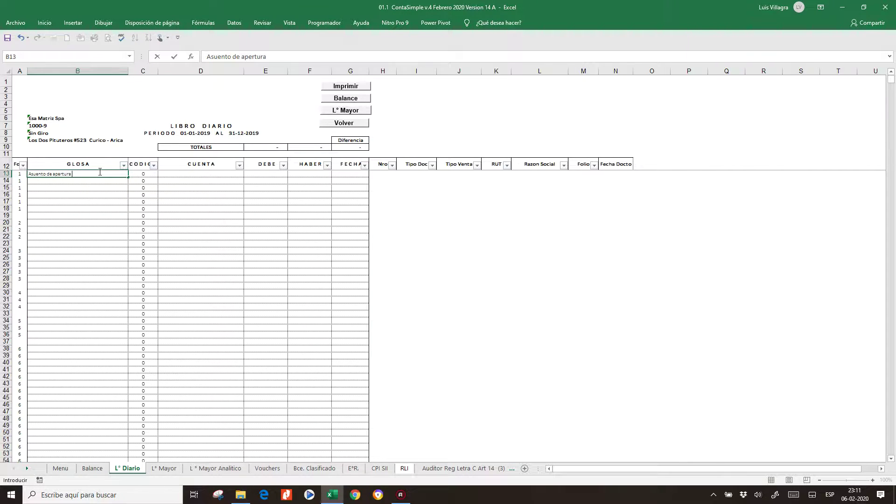
pyautogui.press('Return')
pyautogui.click(98, 171)
pyautogui.write('As')
pyautogui.write('iento de apertura')
pyautogui.press('Return')
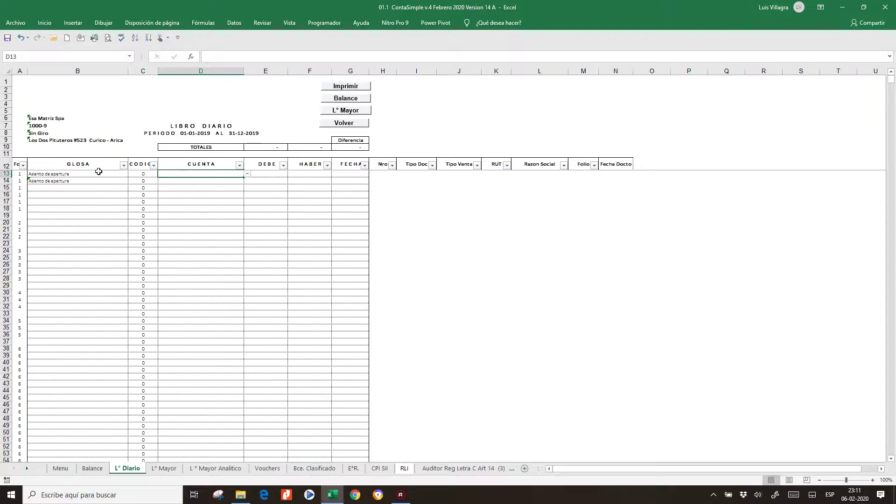
# Set the accounts of the opening entry to Caja in D13 and Capital in D14
pyautogui.click(247, 175)
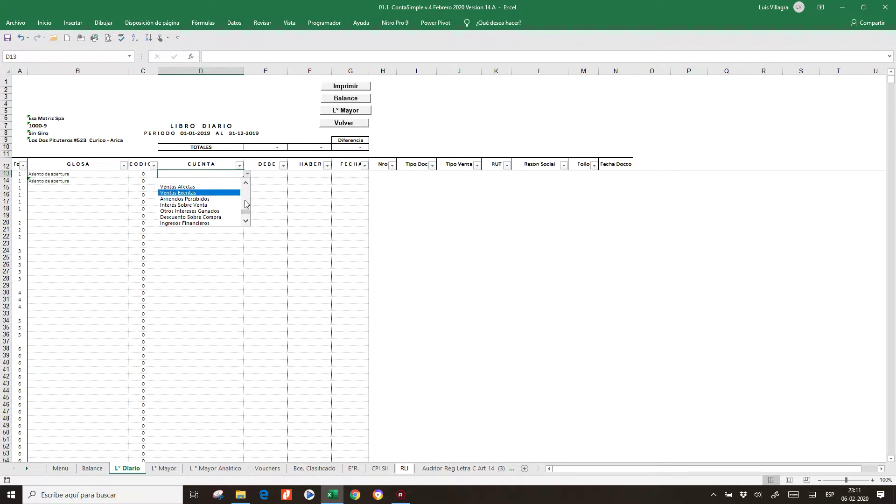
pyautogui.moveTo(248, 214); pyautogui.dragTo(246, 187)
pyautogui.click(200, 181)
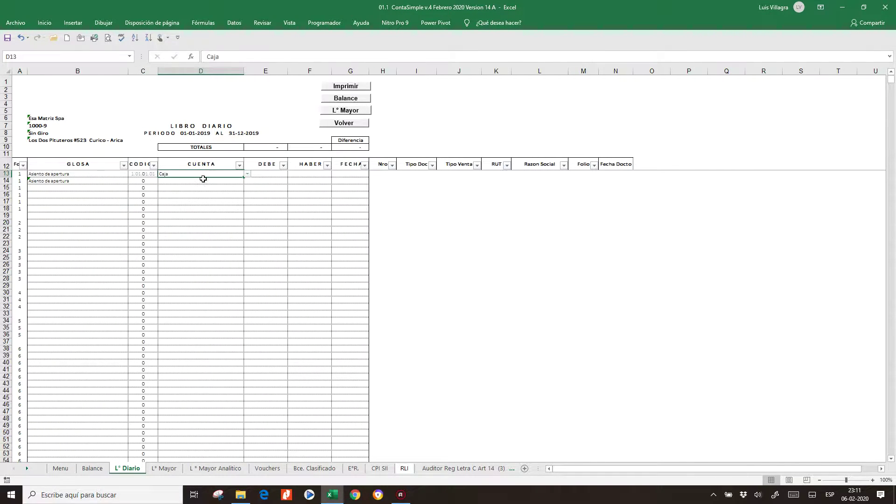
pyautogui.click(247, 182)
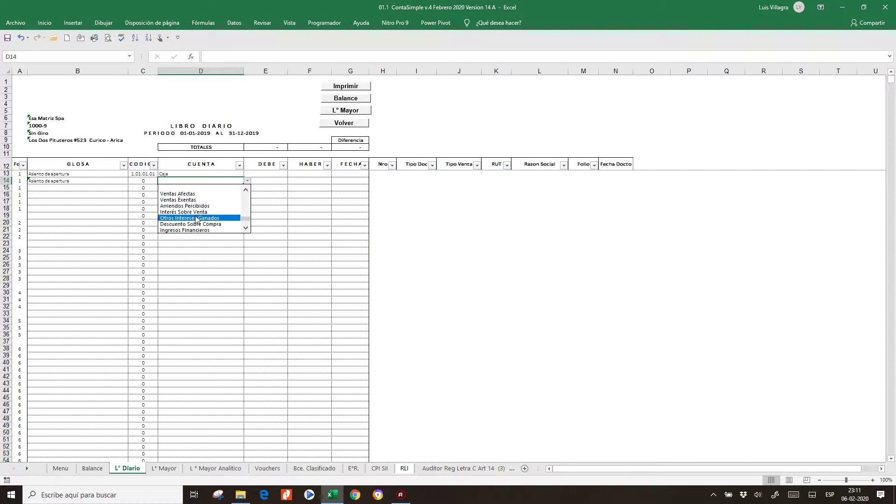
pyautogui.scroll(-5, 247, 193)
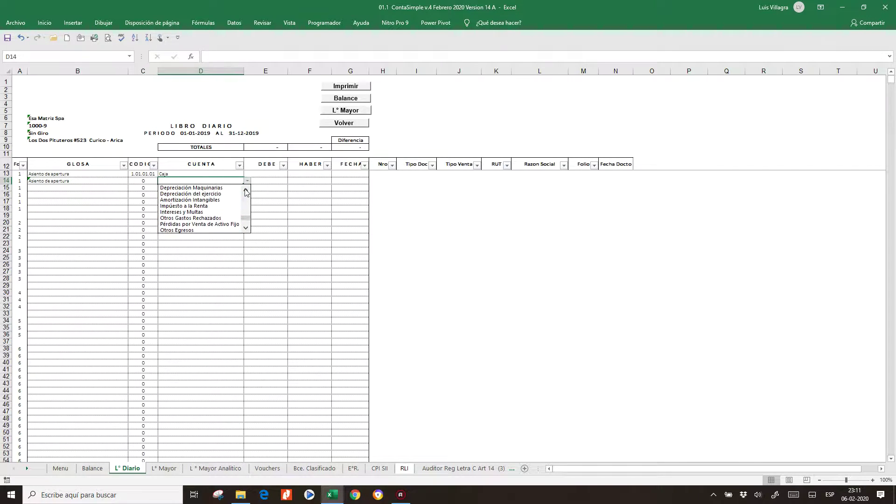
pyautogui.scroll(5, 247, 192)
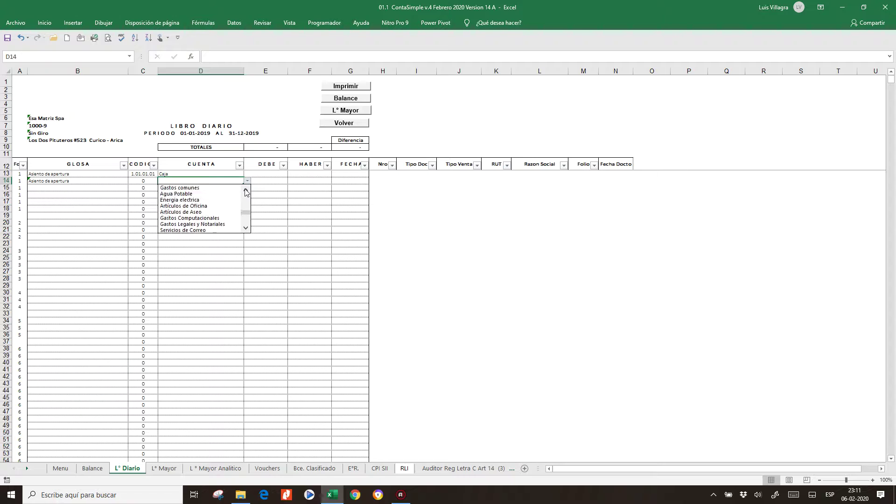
pyautogui.scroll(7, 247, 192)
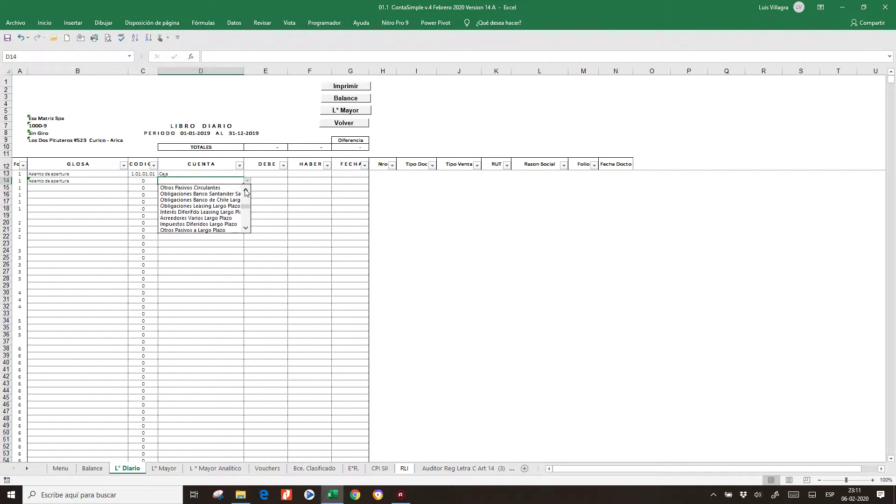
pyautogui.scroll(-3, 247, 231)
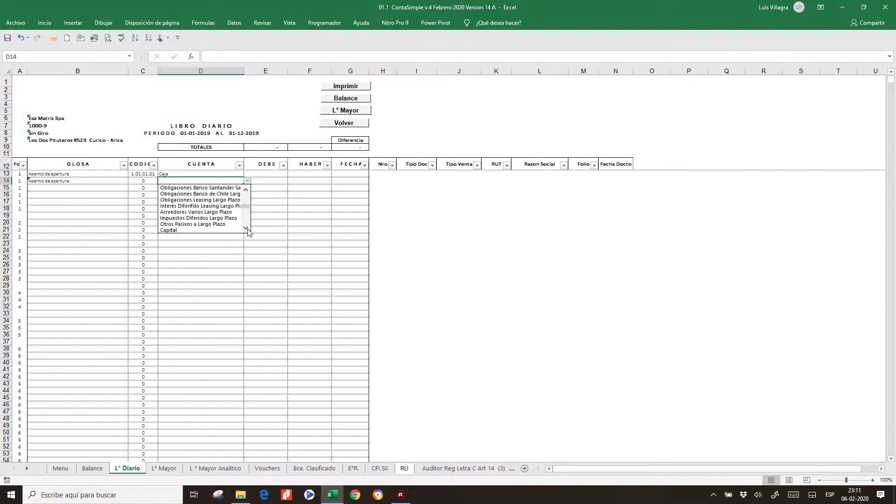
pyautogui.click(199, 206)
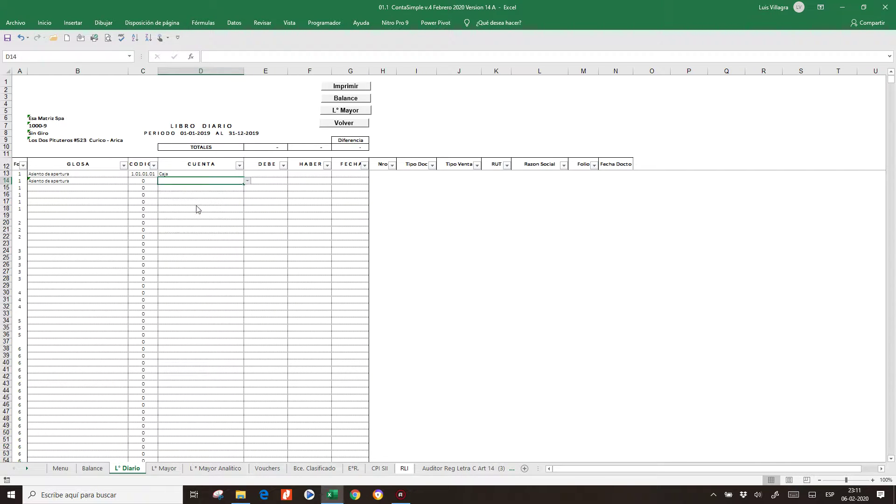
# Enter 4.000.000 as the DEBE amount for Caja and link the Capital row's HABER amount to it with a formula
pyautogui.click(283, 175)
pyautogui.write('40')
pyautogui.press('Return')
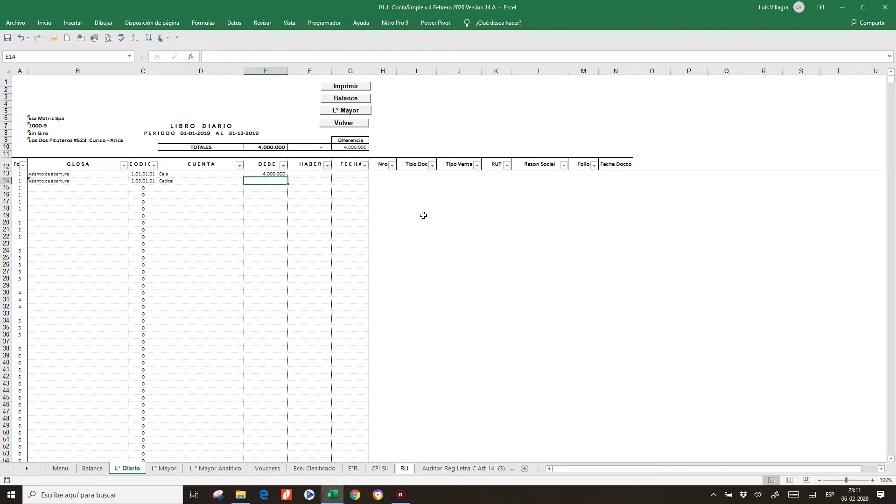
pyautogui.press('Right')
pyautogui.write('=+')
pyautogui.press('Up')
pyautogui.press('Left')
pyautogui.hotkey('ctrl', 'Return')
# Date the opening entry 02-05-2019 in G13 and copy the date down to the Capital row
pyautogui.press('Up')
pyautogui.press('Right')
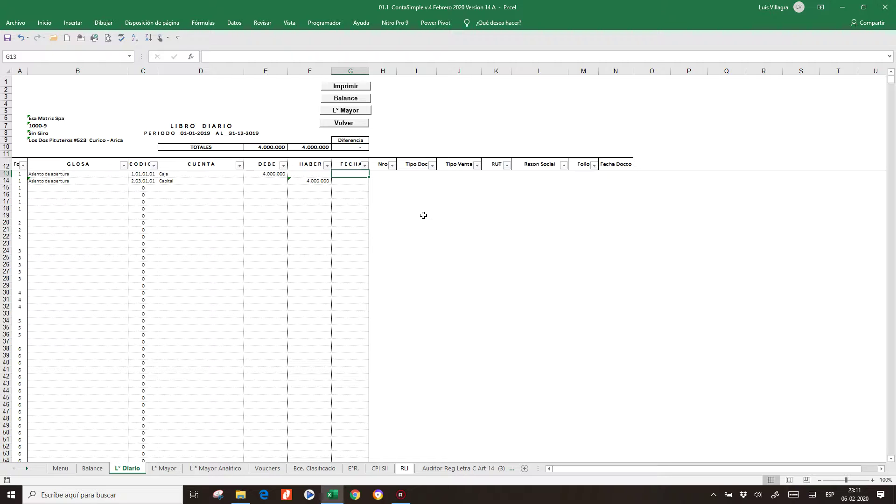
pyautogui.write('02-05-2019')
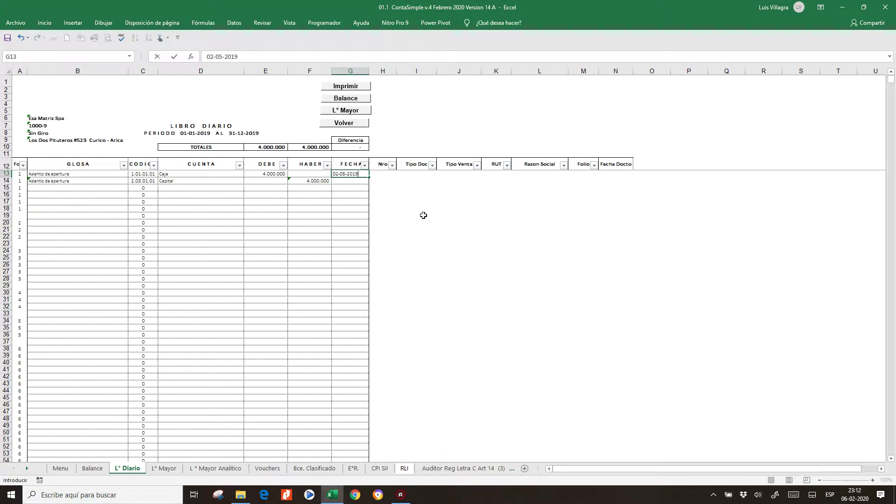
pyautogui.press('Return')
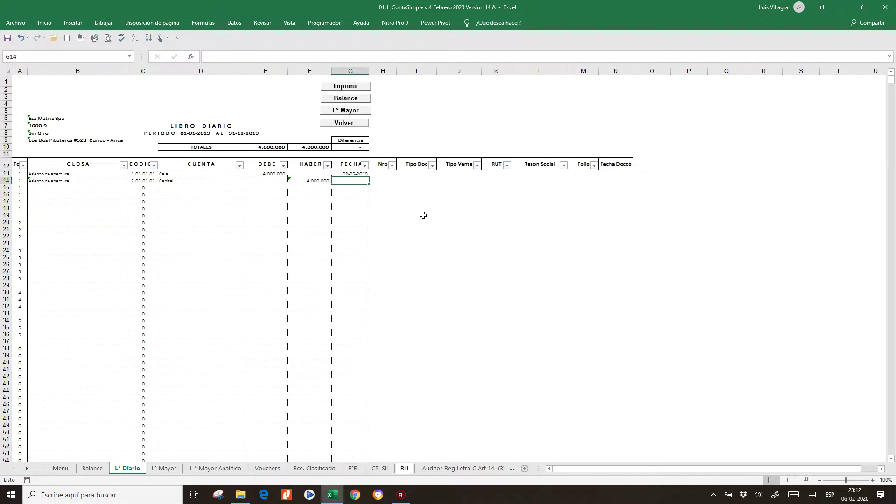
pyautogui.hotkey('ctrl', 'd')
pyautogui.press('Down')
pyautogui.press('Left')
pyautogui.press('Left')
pyautogui.press('Left')
pyautogui.press('Left')
pyautogui.press('Left')
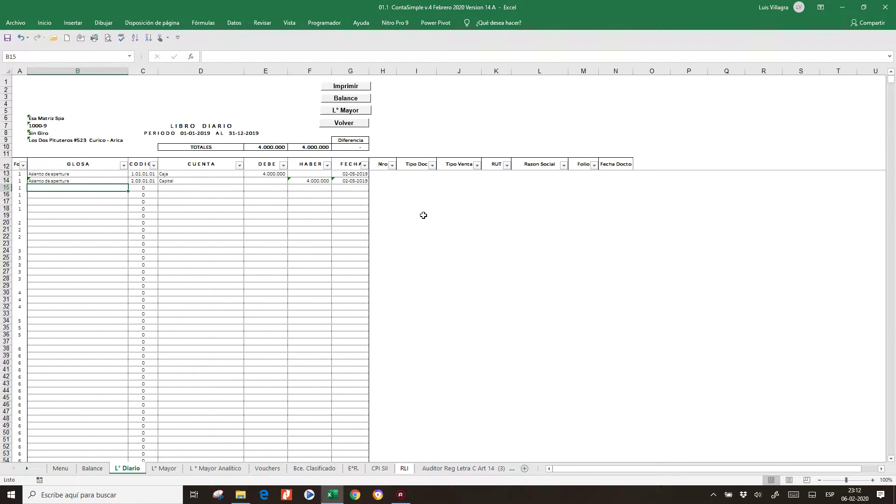
# Go to the Rvtas sheet and clear the contents of rows 1 to 8
pyautogui.click(466, 469)
pyautogui.click(503, 469)
pyautogui.hotkey('ctrl', 'pagedown')
pyautogui.hotkey('ctrl', 'pagedown')
pyautogui.hotkey('ctrl', 'pagedown')
pyautogui.hotkey('ctrl', 'pagedown')
pyautogui.hotkey('ctrl', 'pagedown')
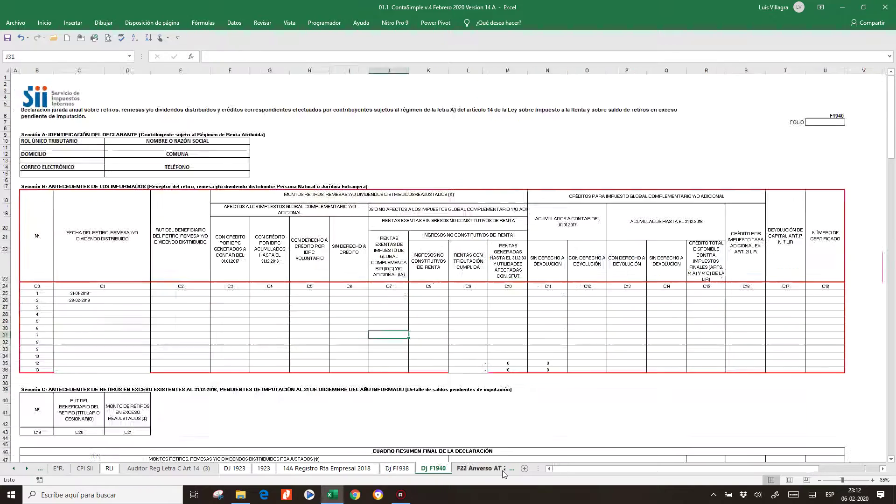
pyautogui.hotkey('ctrl', 'pagedown')
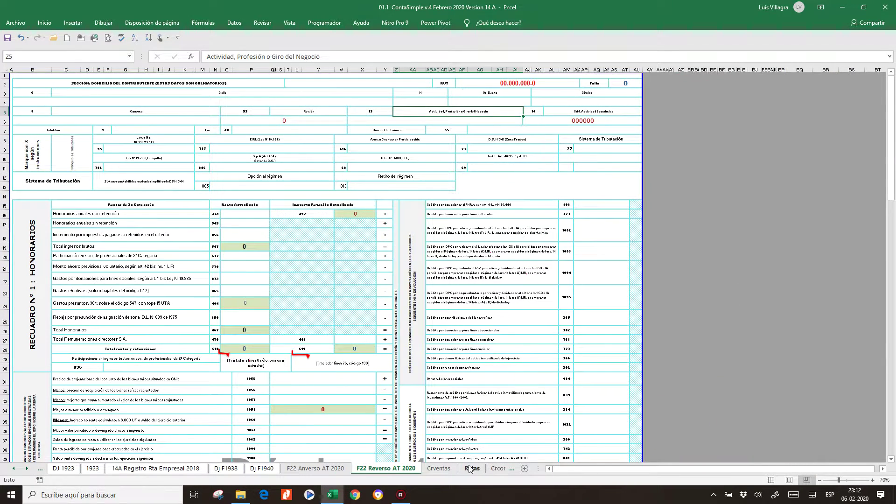
pyautogui.hotkey('ctrl', 'pagedown')
pyautogui.hotkey('ctrl', 'pagedown')
pyautogui.moveTo(6, 79); pyautogui.dragTo(20, 135)
pyautogui.press('Delete')
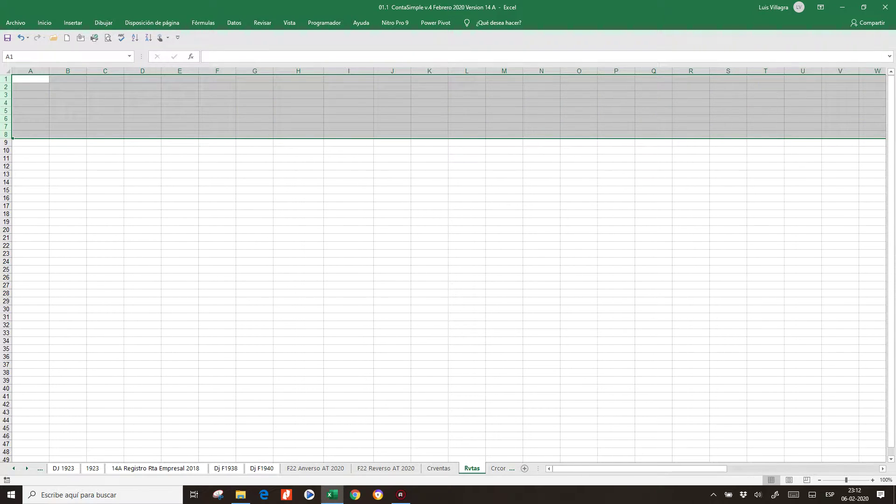
# Switch to File Explorer and open RCV_VENTA 555-2_201912 from the Registro Matriz 2019 folder inside 2020 Ejemplos
pyautogui.click(240, 495)
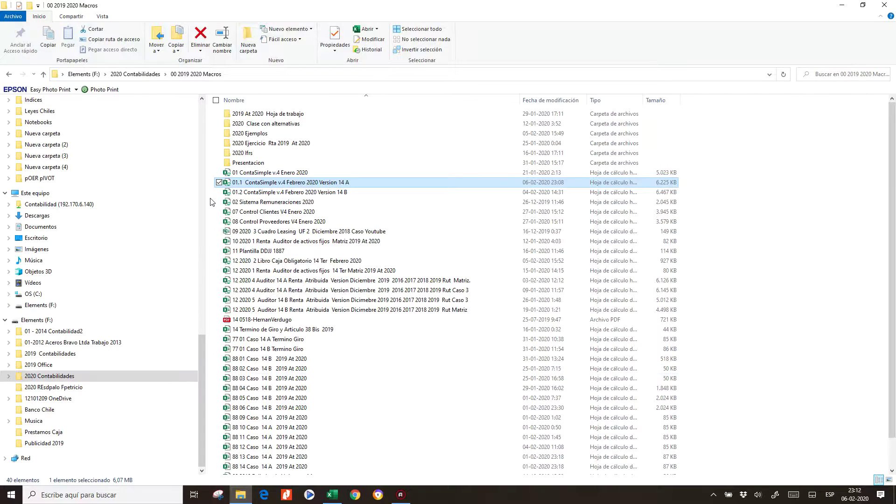
pyautogui.doubleClick(255, 136)
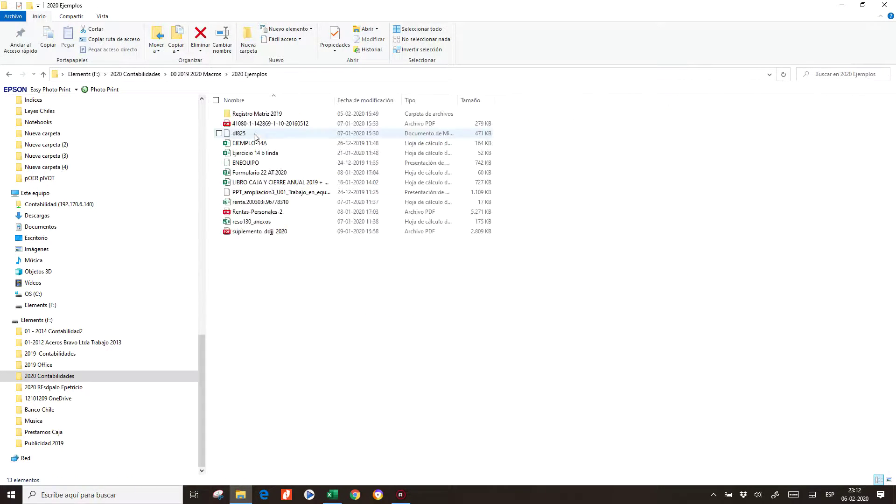
pyautogui.doubleClick(269, 115)
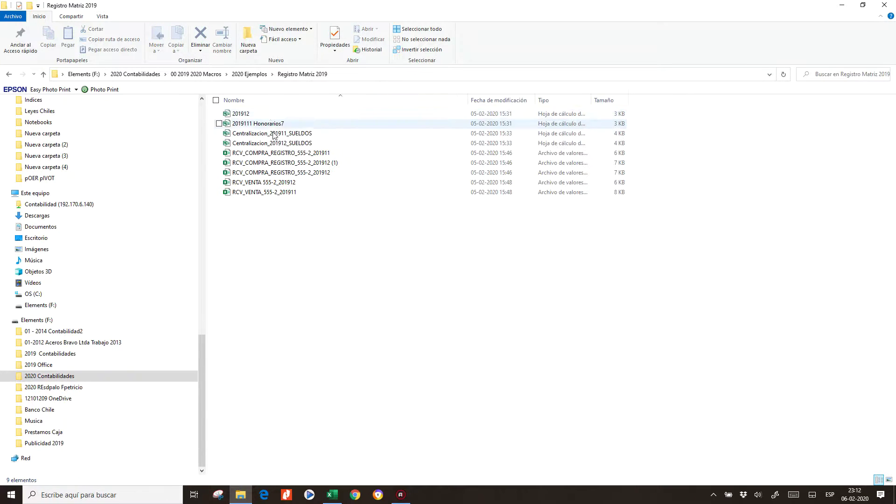
pyautogui.doubleClick(270, 182)
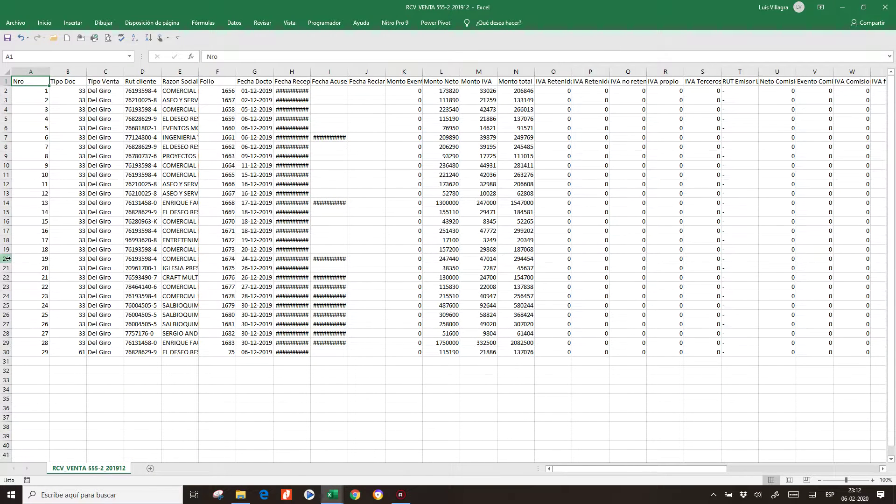
# Clear rows 16 to 31 of the December sales register, keeping the header and first 14 documents
pyautogui.click(6, 212)
pyautogui.moveTo(7, 222); pyautogui.dragTo(29, 360)
pyautogui.press('Delete')
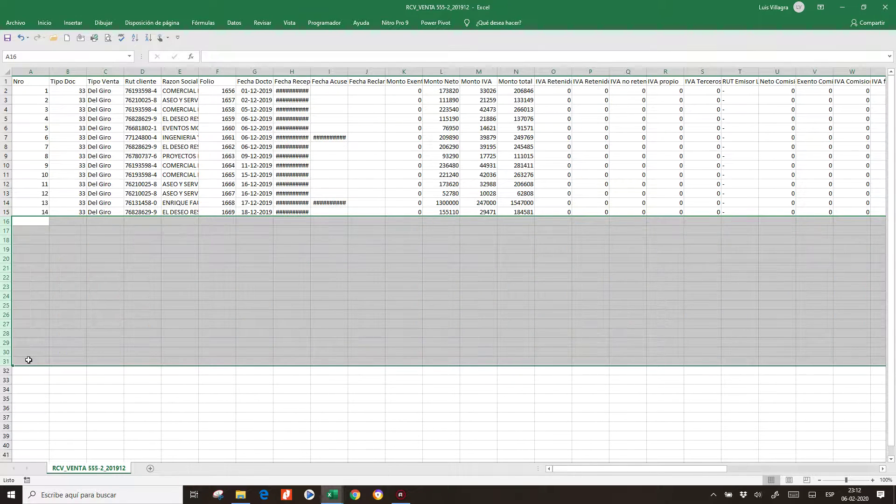
# Copy rows 1 to 15 of the December register into ContaSimple's Rvtas sheet from row 33, and fit the Razon Social column's width
pyautogui.moveTo(5, 82); pyautogui.dragTo(19, 213)
pyautogui.rightClick(14, 148)
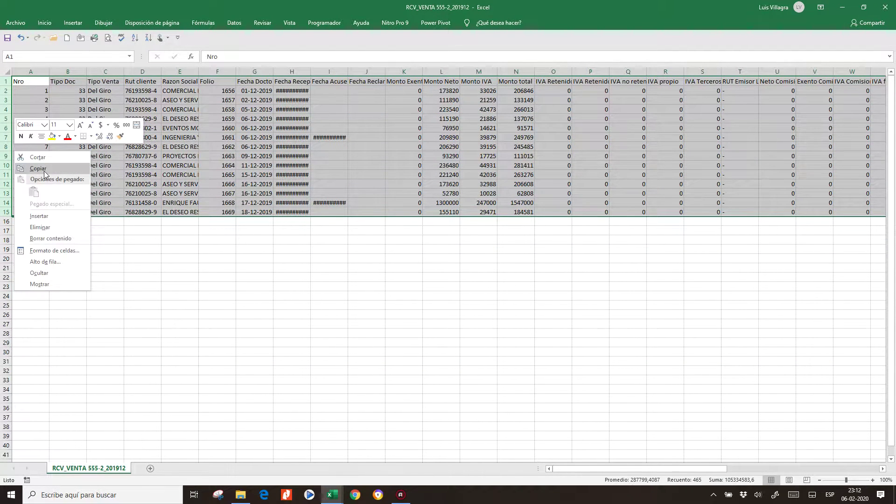
pyautogui.click(28, 166)
pyautogui.click(331, 494)
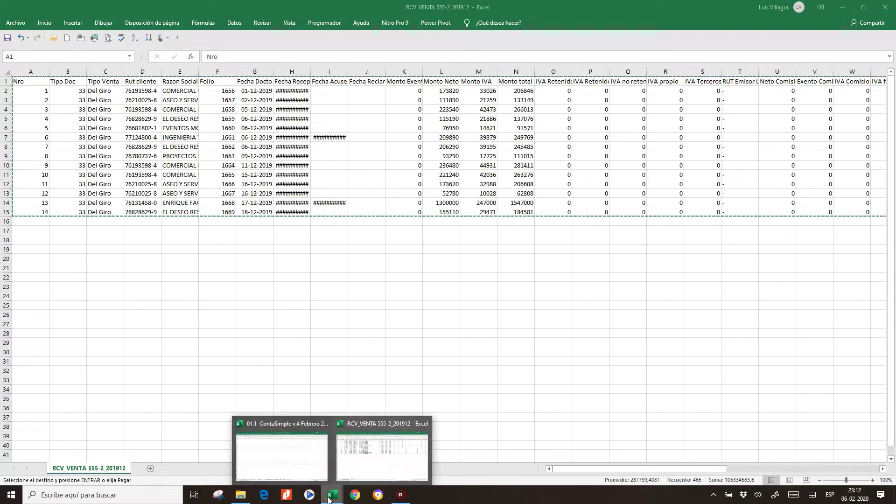
pyautogui.click(299, 469)
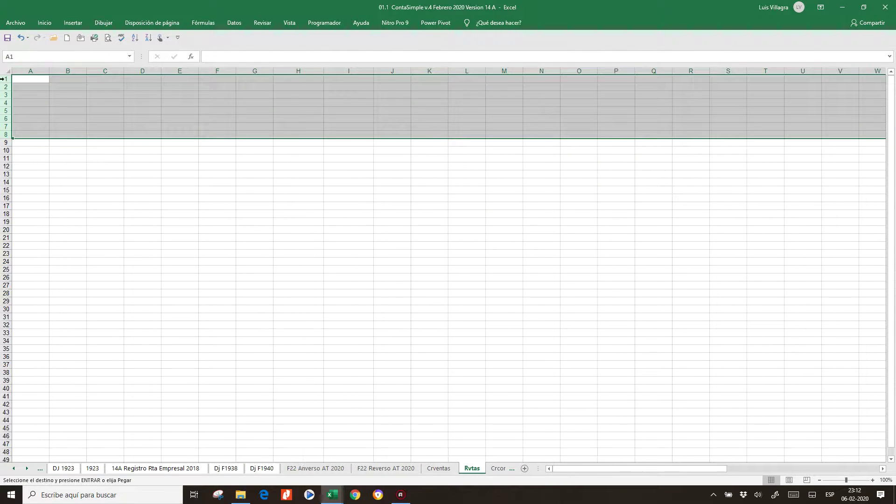
pyautogui.rightClick(6, 332)
pyautogui.click(26, 372)
pyautogui.click(180, 261)
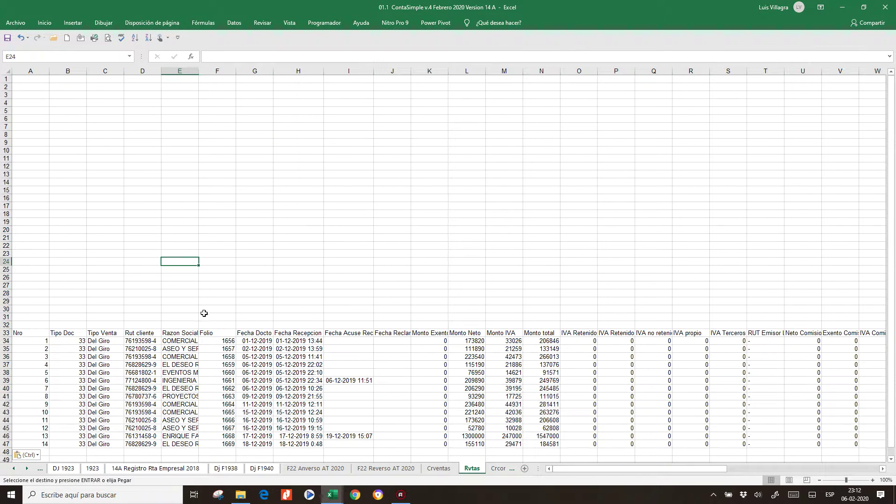
pyautogui.doubleClick(199, 71)
pyautogui.click(231, 167)
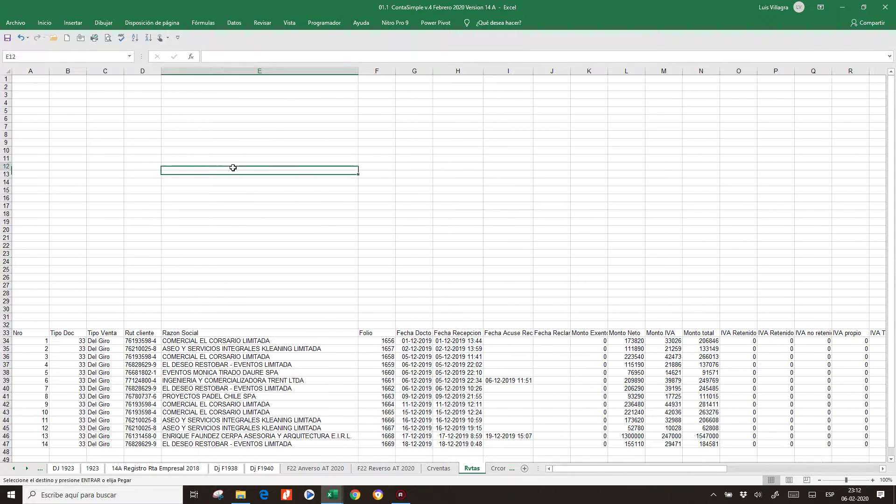
# Open RCV_VENTA_555-2_201911 from the same folder and copy its rows 1 to 15
pyautogui.click(241, 495)
pyautogui.doubleClick(276, 192)
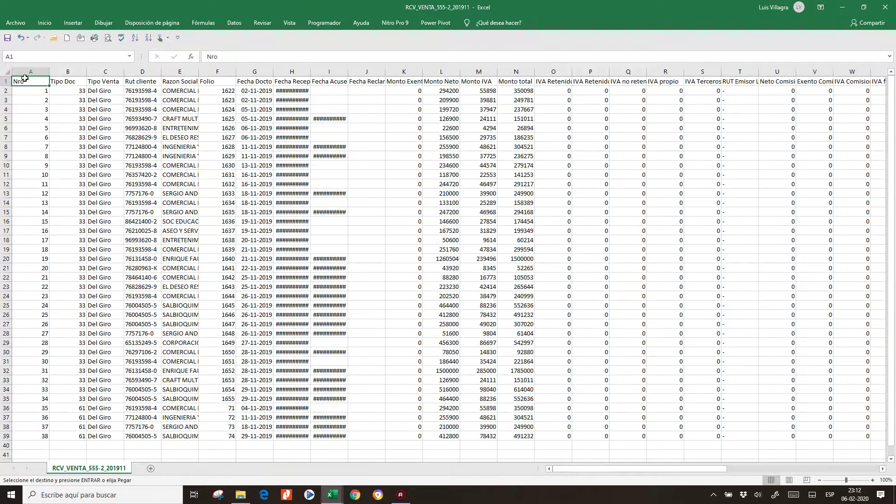
pyautogui.moveTo(3, 80); pyautogui.dragTo(19, 212)
pyautogui.rightClick(5, 133)
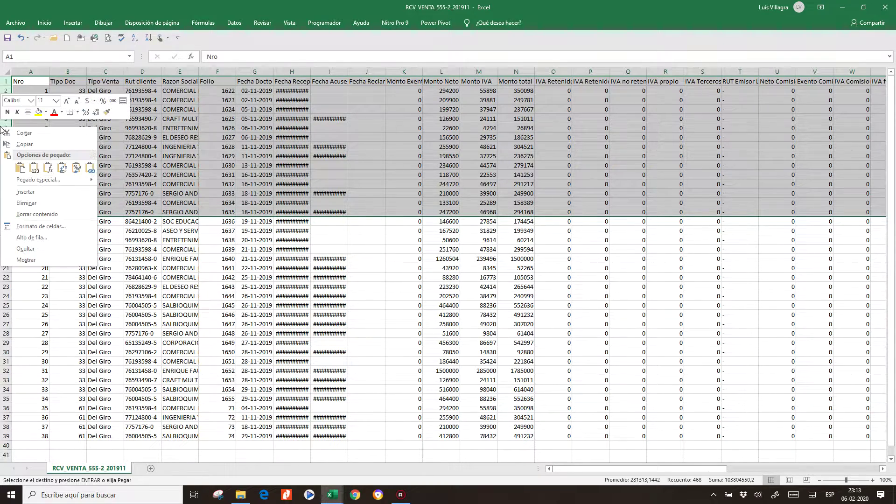
pyautogui.click(19, 143)
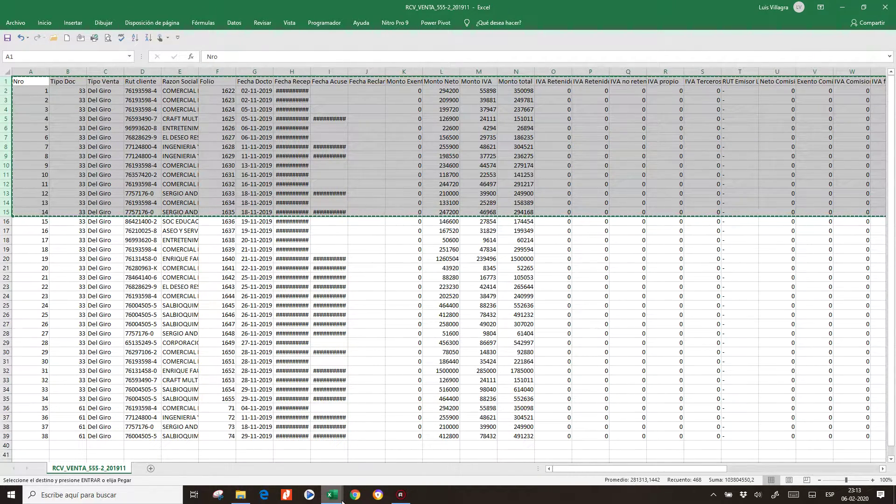
# Paste the copied November sales rows into ContaSimple's Rvtas sheet starting at row 1
pyautogui.moveTo(342, 501)
pyautogui.click(232, 455)
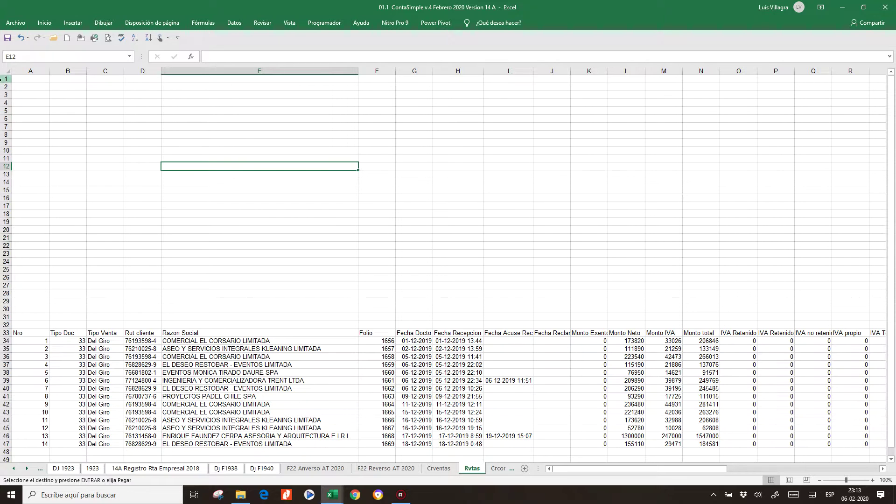
pyautogui.moveTo(4, 78); pyautogui.dragTo(6, 230)
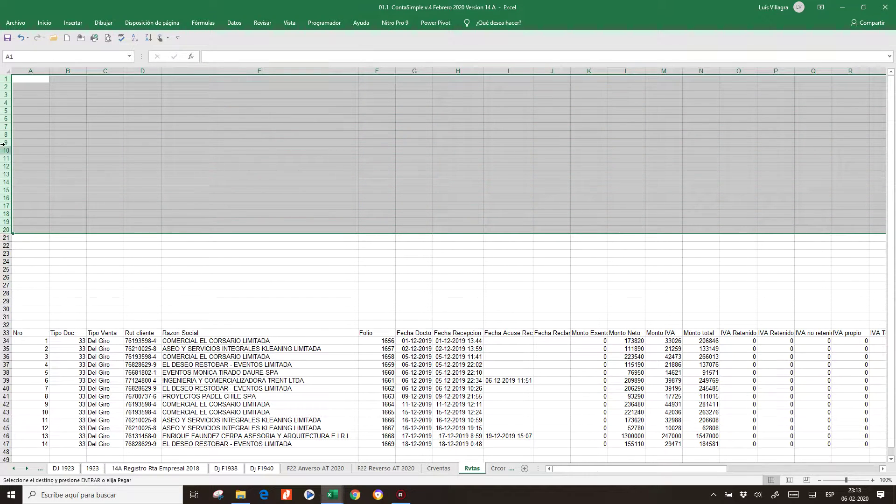
pyautogui.rightClick(5, 144)
pyautogui.click(25, 182)
pyautogui.click(28, 213)
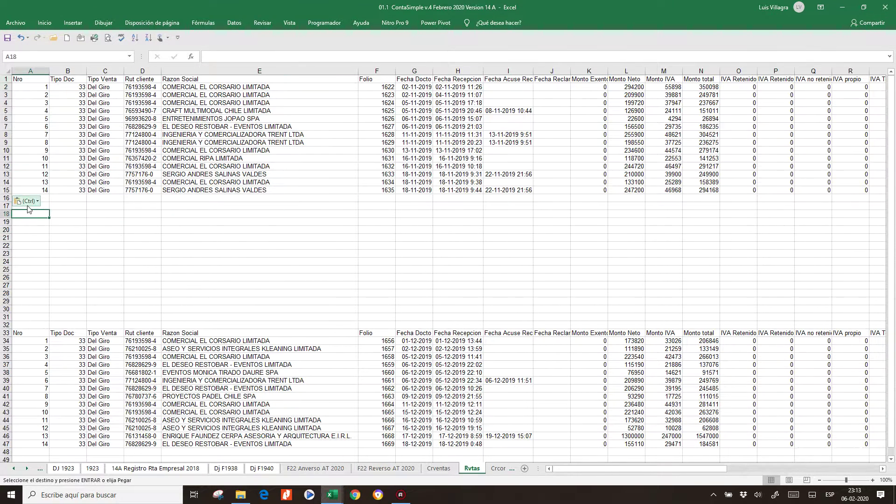
# Delete the empty rows 17 to 31 between the November and December sales blocks in Rvtas
pyautogui.moveTo(8, 206); pyautogui.dragTo(33, 322)
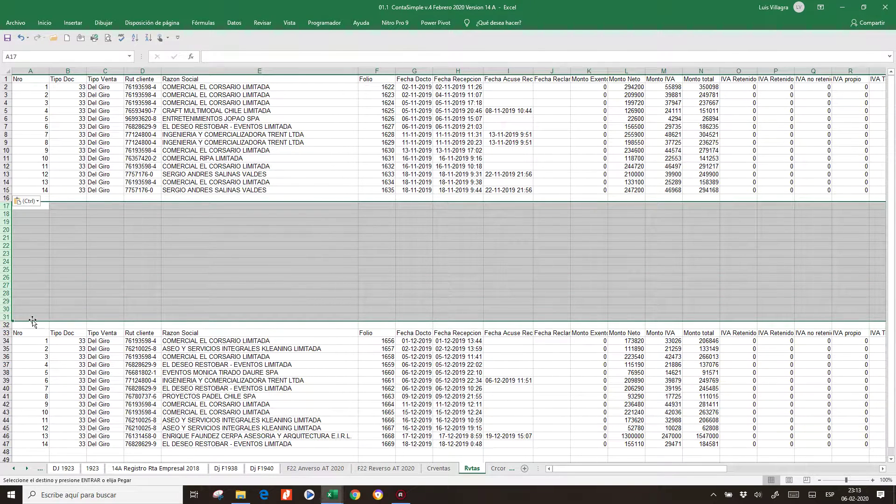
pyautogui.rightClick(2, 260)
pyautogui.click(192, 185)
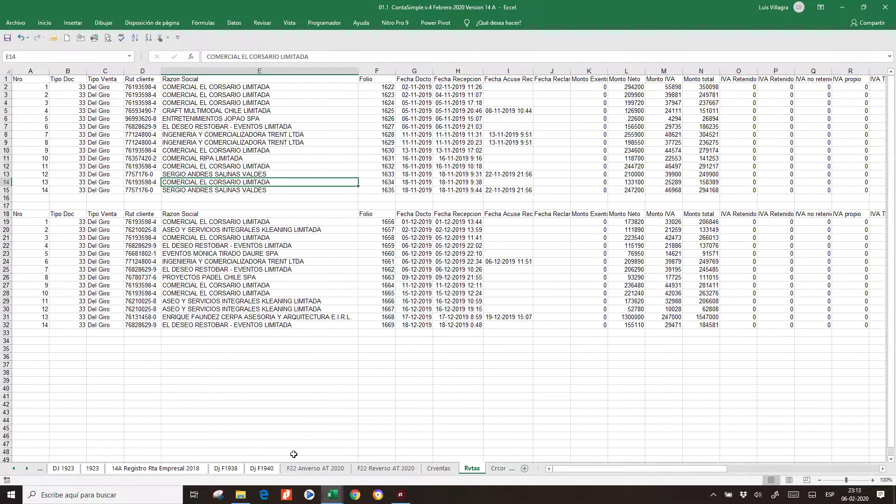
# In the Crventas sheet, link cell I10 to cell A2 of the Rvtas sheet
pyautogui.click(447, 468)
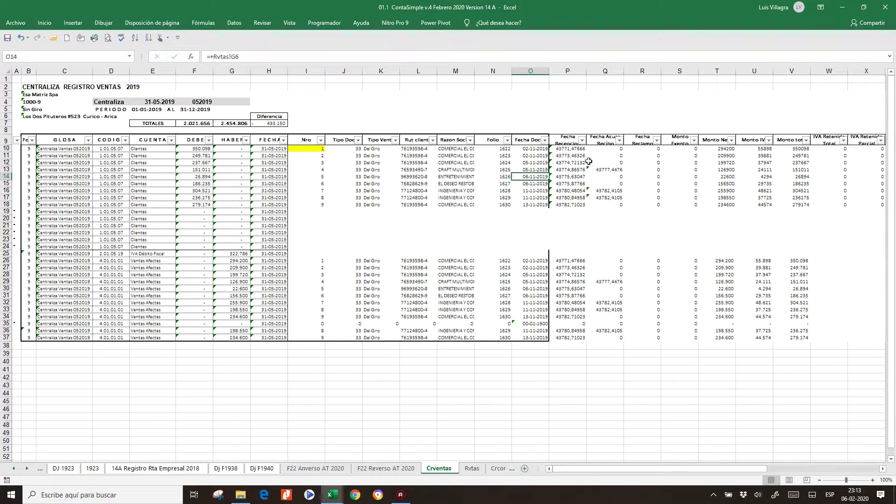
pyautogui.click(567, 148)
pyautogui.press('Left')
pyautogui.press('Left')
pyautogui.press('Right')
pyautogui.press('Right')
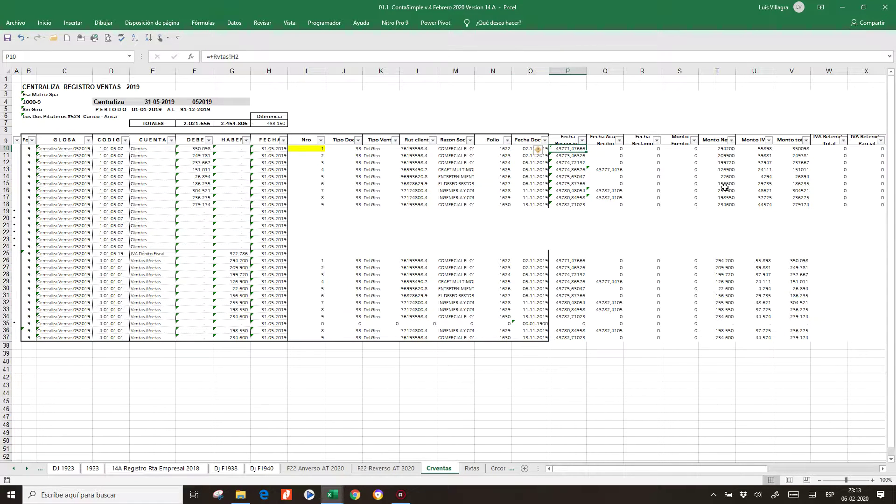
pyautogui.press('Right')
pyautogui.press('Left')
pyautogui.press('Left')
pyautogui.press('Left')
pyautogui.press('Left')
pyautogui.press('Left')
pyautogui.press('Left')
pyautogui.press('Left')
pyautogui.press('Left')
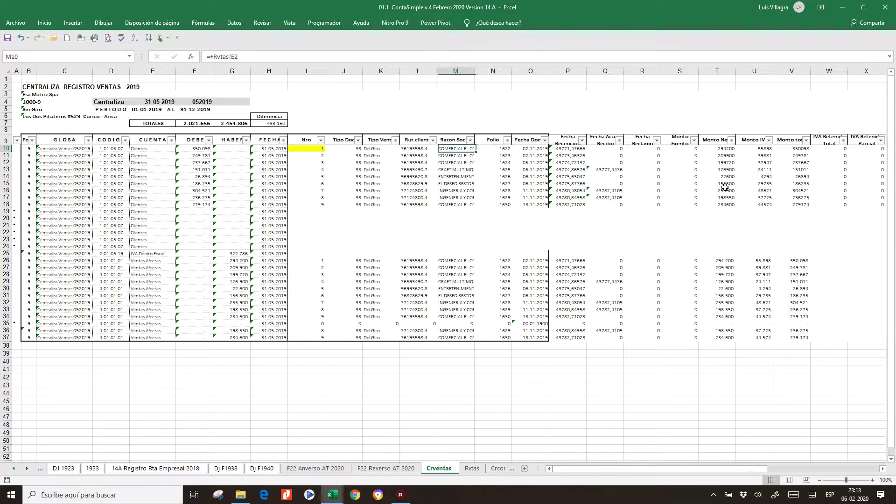
pyautogui.write('+')
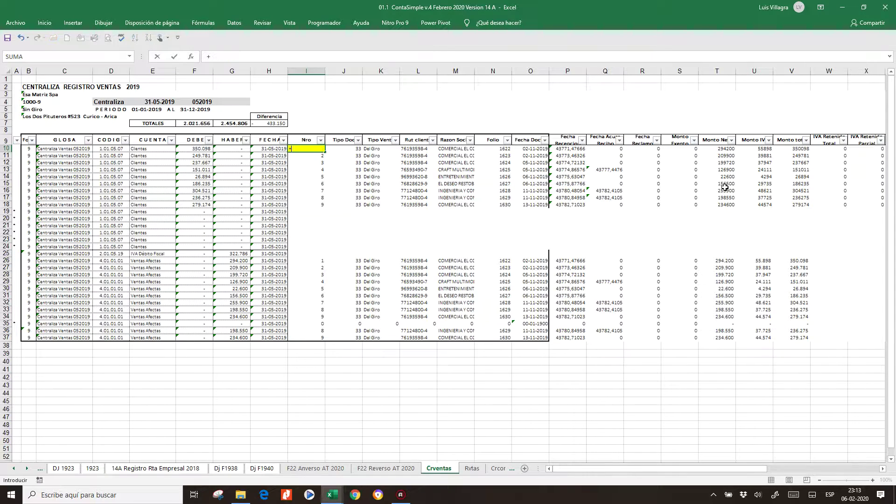
pyautogui.click(472, 468)
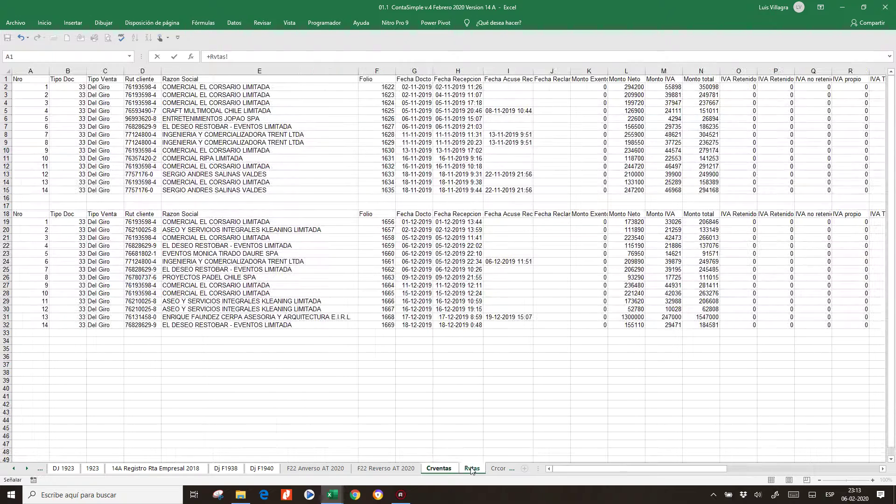
pyautogui.click(44, 88)
pyautogui.press('Return')
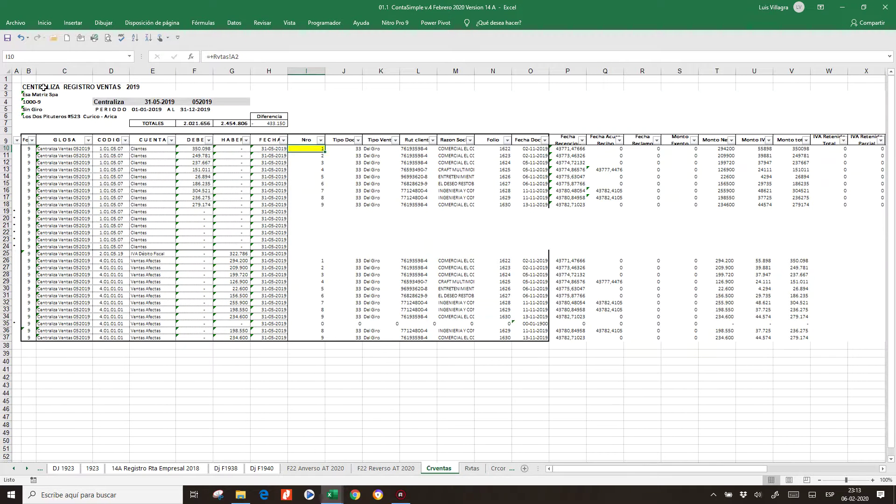
# Copy the link in I10 across the range I10:AI23 and extend the block down to row 24
pyautogui.hotkey('ctrl', 'c')
pyautogui.hotkey('shift', 'Down')
pyautogui.hotkey('shift', 'Up')
pyautogui.hotkey('shift', 'Down')
pyautogui.hotkey('shift', 'Down')
pyautogui.hotkey('shift', 'Down')
pyautogui.hotkey('shift', 'Down')
pyautogui.hotkey('shift', 'Down')
pyautogui.hotkey('shift', 'Down')
pyautogui.hotkey('shift', 'Down')
pyautogui.hotkey('shift', 'Down')
pyautogui.hotkey('shift', 'Down')
pyautogui.hotkey('shift', 'Down')
pyautogui.hotkey('shift', 'Down')
pyautogui.hotkey('shift', 'Down')
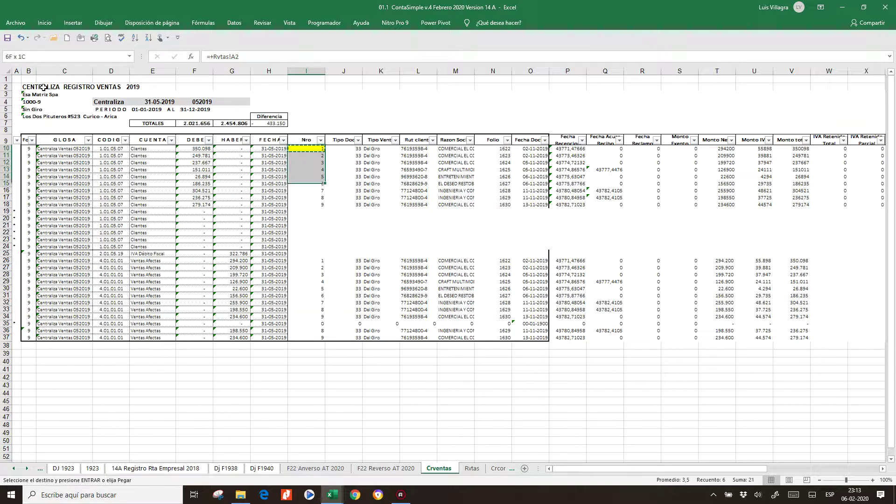
pyautogui.hotkey('shift', 'Down')
pyautogui.hotkey('shift', 'Right')
pyautogui.hotkey('shift', 'Right')
pyautogui.hotkey('shift', 'Right')
pyautogui.hotkey('shift', 'Right')
pyautogui.hotkey('shift', 'Right')
pyautogui.hotkey('shift', 'Right')
pyautogui.hotkey('shift', 'Right')
pyautogui.hotkey('shift', 'Right')
pyautogui.hotkey('shift', 'Right')
pyautogui.hotkey('shift', 'Right')
pyautogui.hotkey('shift', 'Right')
pyautogui.hotkey('shift', 'Right')
pyautogui.hotkey('shift', 'Right')
pyautogui.hotkey('shift', 'Right')
pyautogui.hotkey('shift', 'Right')
pyautogui.hotkey('shift', 'Right')
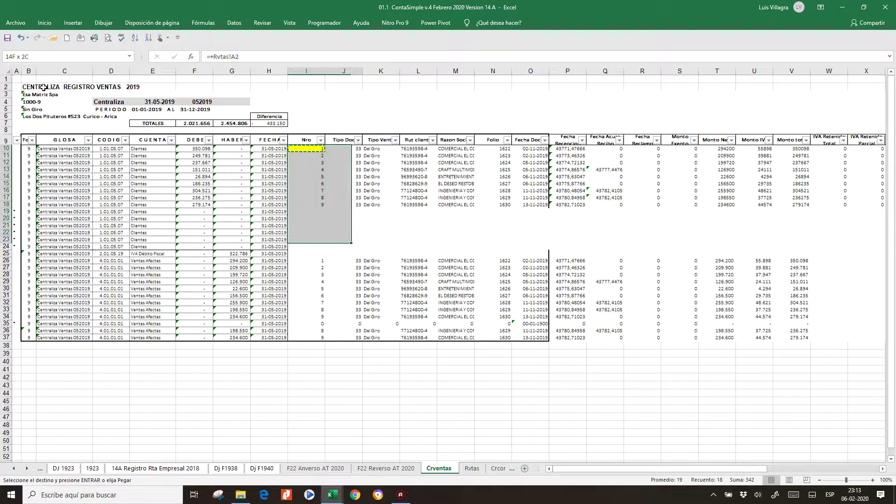
pyautogui.hotkey('shift', 'Right')
pyautogui.hotkey('shift', 'Right')
pyautogui.hotkey('shift', 'Right')
pyautogui.hotkey('shift', 'Right')
pyautogui.hotkey('shift', 'Right')
pyautogui.hotkey('shift', 'Right')
pyautogui.hotkey('shift', 'Right')
pyautogui.hotkey('shift', 'Right')
pyautogui.hotkey('shift', 'Right')
pyautogui.hotkey('shift', 'Right')
pyautogui.hotkey('shift', 'Right')
pyautogui.hotkey('shift', 'Right')
pyautogui.hotkey('shift', 'Right')
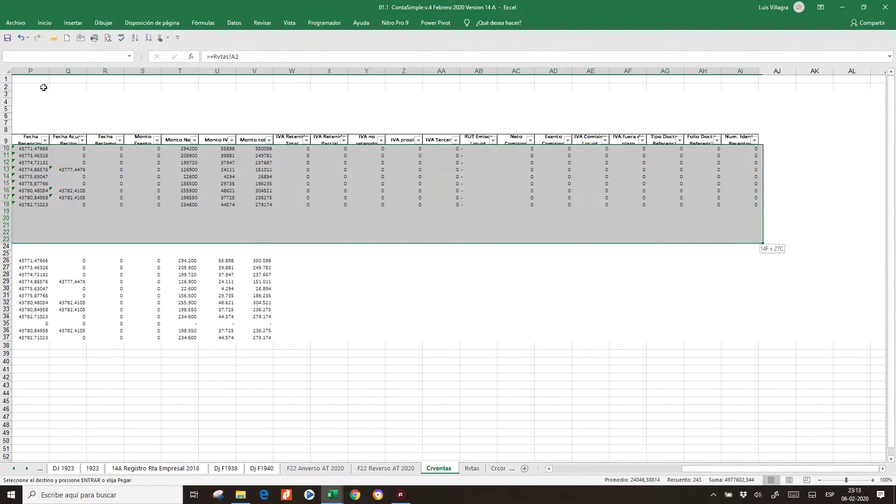
pyautogui.press('F4')
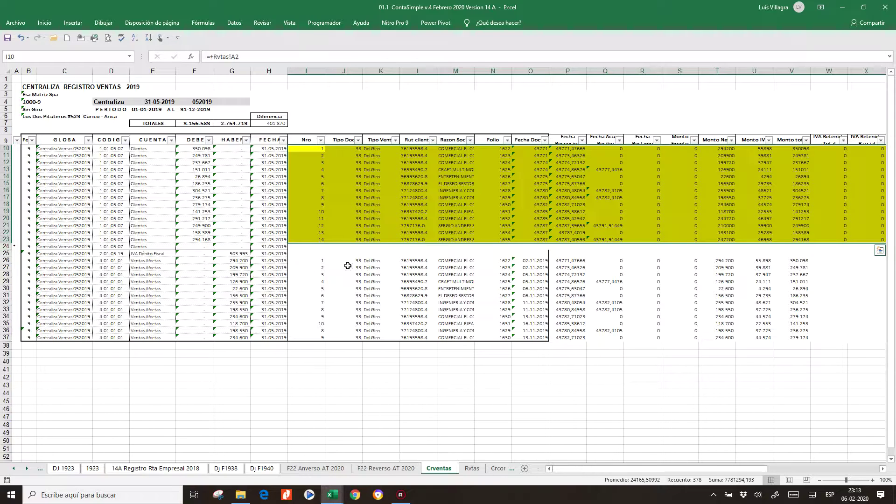
pyautogui.moveTo(309, 242); pyautogui.dragTo(788, 246)
pyautogui.click(778, 232)
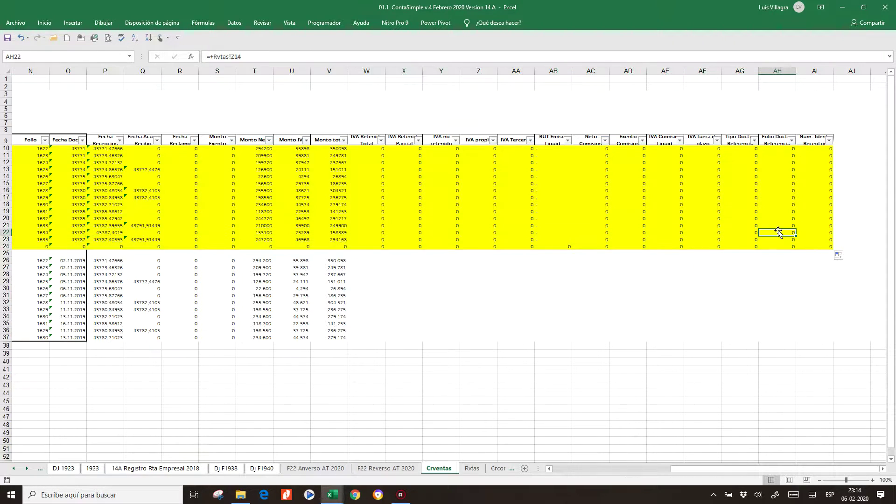
# Examine the linked November sales rows and the DEBE formulas in column F of Crventas
pyautogui.press('Left')
pyautogui.press('Left')
pyautogui.press('Left')
pyautogui.press('Left')
pyautogui.press('Left')
pyautogui.press('Left')
pyautogui.press('Left')
pyautogui.press('Left')
pyautogui.press('Left')
pyautogui.press('Left')
pyautogui.press('Left')
pyautogui.press('Left')
pyautogui.press('Left')
pyautogui.press('Left')
pyautogui.press('Left')
pyautogui.press('Left')
pyautogui.press('Left')
pyautogui.press('Left')
pyautogui.press('Left')
pyautogui.press('Left')
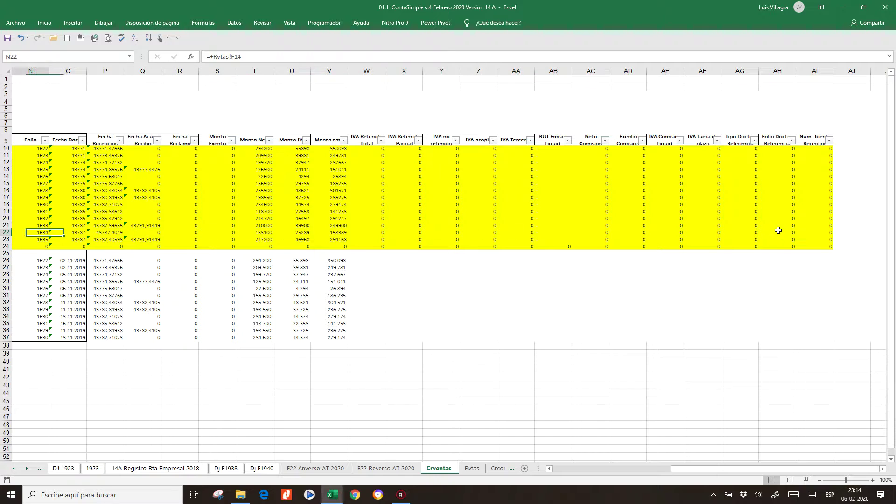
pyautogui.press('Left')
pyautogui.press('Right')
pyautogui.press('Right')
pyautogui.press('Right')
pyautogui.press('Right')
pyautogui.press('Right')
pyautogui.press('Right')
pyautogui.press('Right')
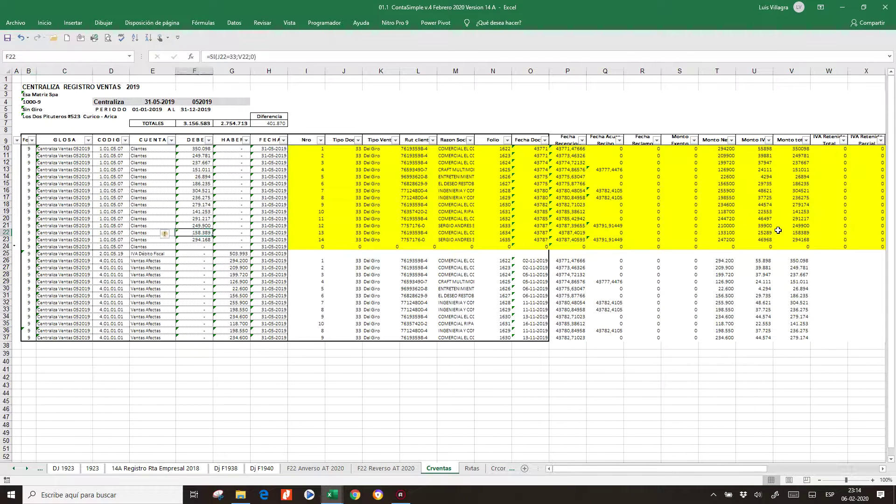
pyautogui.press('Left')
pyautogui.press('Left')
pyautogui.press('Up')
pyautogui.press('Up')
pyautogui.press('Up')
pyautogui.press('Up')
pyautogui.press('Up')
pyautogui.press('Up')
pyautogui.press('Up')
pyautogui.press('Up')
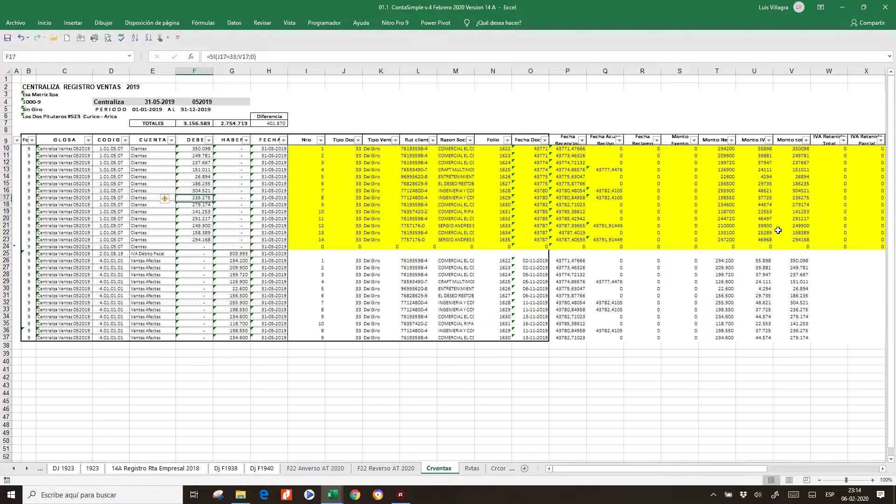
pyautogui.press('Down')
pyautogui.press('Down')
pyautogui.press('Down')
pyautogui.press('Down')
pyautogui.press('Down')
pyautogui.press('Down')
pyautogui.press('Down')
pyautogui.press('Down')
pyautogui.press('Down')
# Link cell I26, the first Ventas Afectas row, to cell I10 with the formula +I10
pyautogui.press('Right')
pyautogui.press('Right')
pyautogui.press('Right')
pyautogui.press('Right')
pyautogui.press('Down')
pyautogui.press('Down')
pyautogui.press('Down')
pyautogui.press('Down')
pyautogui.press('Left')
pyautogui.press('Up')
pyautogui.write('+')
pyautogui.press('Up')
pyautogui.press('Up')
pyautogui.press('Up')
pyautogui.press('Up')
pyautogui.press('Up')
pyautogui.press('Up')
pyautogui.press('Up')
pyautogui.press('Up')
pyautogui.press('Up')
pyautogui.press('Up')
pyautogui.press('Up')
pyautogui.press('Up')
pyautogui.press('Up')
pyautogui.press('Up')
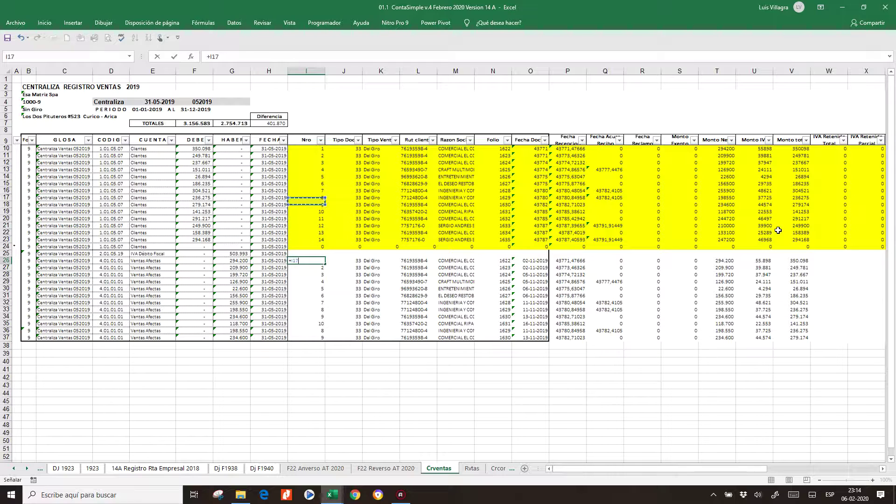
pyautogui.press('Up')
pyautogui.press('Up')
pyautogui.hotkey('ctrl', 'Return')
# Copy the link in I26 down the Nro column through I37
pyautogui.hotkey('ctrl', 'c')
pyautogui.hotkey('shift', 'Down')
pyautogui.hotkey('shift', 'Down')
pyautogui.hotkey('shift', 'Down')
pyautogui.hotkey('shift', 'Down')
pyautogui.hotkey('shift', 'Down')
pyautogui.hotkey('shift', 'Down')
pyautogui.hotkey('shift', 'Down')
pyautogui.hotkey('shift', 'Down')
pyautogui.hotkey('shift', 'Down')
pyautogui.hotkey('shift', 'Down')
pyautogui.hotkey('shift', 'Down')
pyautogui.hotkey('ctrl', 'v')
pyautogui.press('Escape')
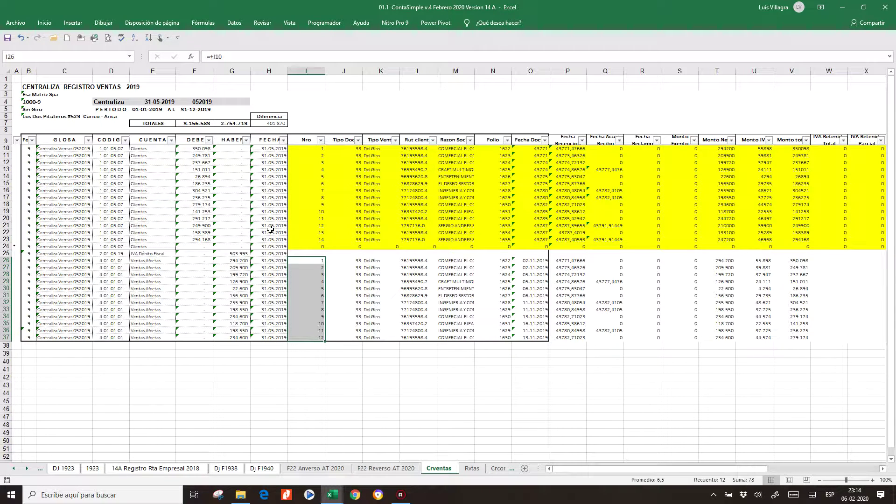
# Insert three rows at rows 33 to 35 and fill row 26's formulas in columns I to AF down to row 45
pyautogui.moveTo(5, 310); pyautogui.dragTo(5, 323)
pyautogui.rightClick(4, 323)
pyautogui.click(43, 385)
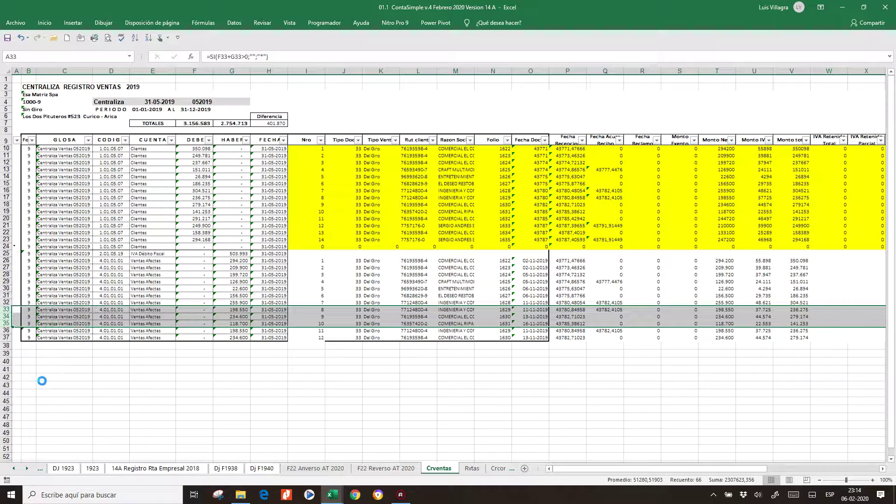
pyautogui.moveTo(321, 260); pyautogui.dragTo(863, 404)
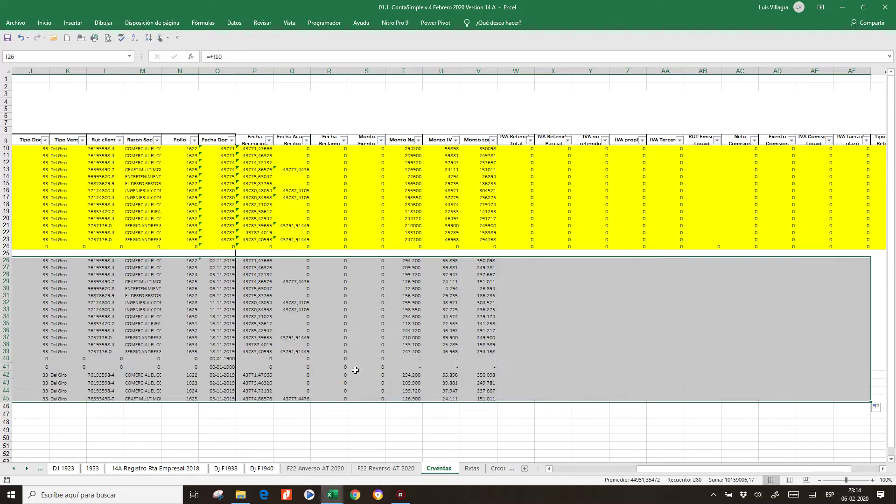
# Clear the surplus formulas in rows 40 to 45 from the Nro column I through the IVA columns in Crventas
pyautogui.click(296, 367)
pyautogui.press('Left')
pyautogui.press('Left')
pyautogui.press('Left')
pyautogui.press('Left')
pyautogui.press('Left')
pyautogui.press('Left')
pyautogui.press('Left')
pyautogui.press('Left')
pyautogui.press('Left')
pyautogui.press('Left')
pyautogui.press('Left')
pyautogui.press('Left')
pyautogui.press('Left')
pyautogui.press('Left')
pyautogui.press('Left')
pyautogui.press('Left')
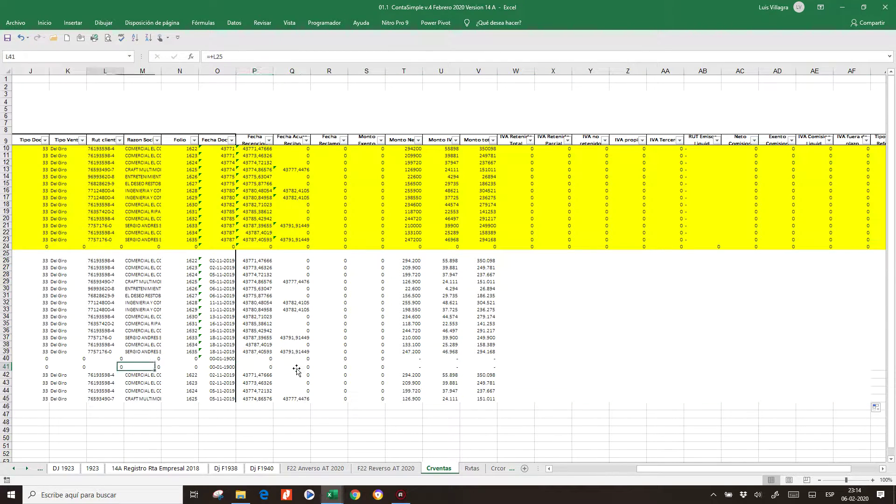
pyautogui.press('Right')
pyautogui.press('Right')
pyautogui.press('Right')
pyautogui.press('Right')
pyautogui.press('Right')
pyautogui.press('Right')
pyautogui.press('Right')
pyautogui.press('Right')
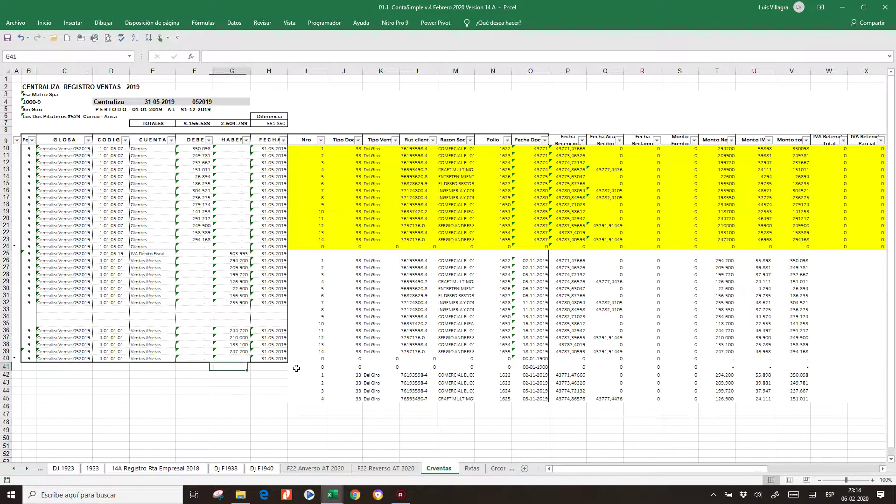
pyautogui.press('Up')
pyautogui.hotkey('shift', 'Down')
pyautogui.hotkey('shift', 'Down')
pyautogui.hotkey('shift', 'Down')
pyautogui.hotkey('shift', 'Down')
pyautogui.hotkey('shift', 'Down')
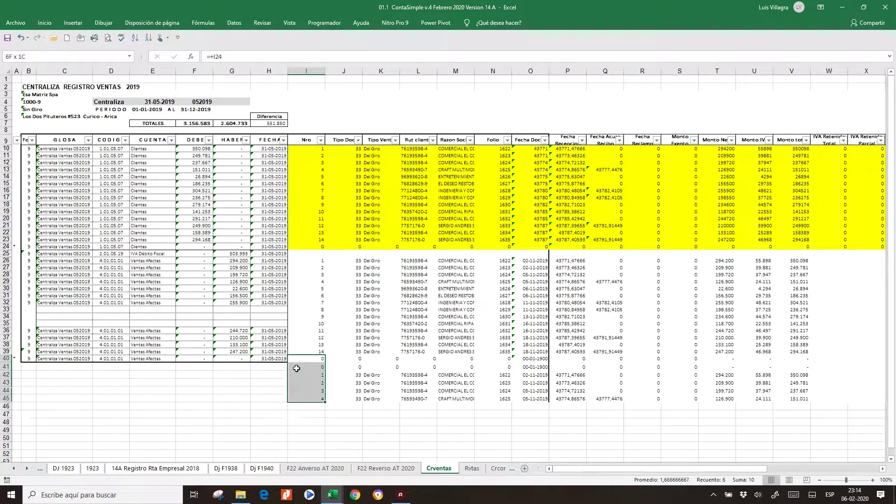
pyautogui.hotkey('shift', 'Right')
pyautogui.hotkey('shift', 'Right')
pyautogui.hotkey('shift', 'Right')
pyautogui.hotkey('shift', 'Right')
pyautogui.hotkey('shift', 'Right')
pyautogui.hotkey('shift', 'Right')
pyautogui.hotkey('shift', 'Right')
pyautogui.hotkey('shift', 'Right')
pyautogui.hotkey('shift', 'Right')
pyautogui.hotkey('shift', 'Right')
pyautogui.hotkey('shift', 'Right')
pyautogui.hotkey('shift', 'Right')
pyautogui.hotkey('shift', 'Right')
pyautogui.hotkey('shift', 'Right')
pyautogui.hotkey('shift', 'Right')
pyautogui.hotkey('shift', 'Right')
pyautogui.hotkey('shift', 'Right')
pyautogui.hotkey('shift', 'Right')
pyautogui.hotkey('shift', 'Right')
pyautogui.hotkey('shift', 'Right')
pyautogui.hotkey('shift', 'Right')
pyautogui.hotkey('shift', 'Right')
pyautogui.hotkey('shift', 'Right')
pyautogui.hotkey('shift', 'Right')
pyautogui.hotkey('shift', 'Right')
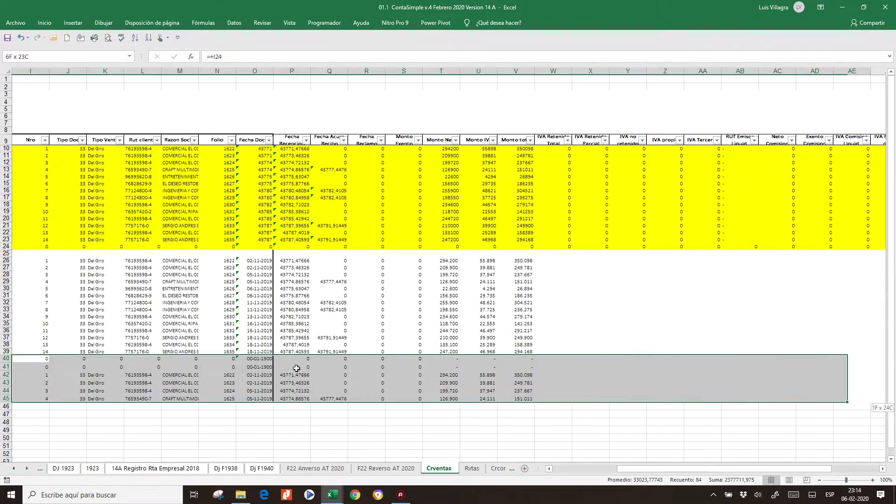
pyautogui.press('Delete')
# Remove the yellow fill from the linked sales rows 10 to 24
pyautogui.press('Left')
pyautogui.press('Left')
pyautogui.press('Left')
pyautogui.press('Left')
pyautogui.press('Left')
pyautogui.press('Left')
pyautogui.press('Left')
pyautogui.press('Left')
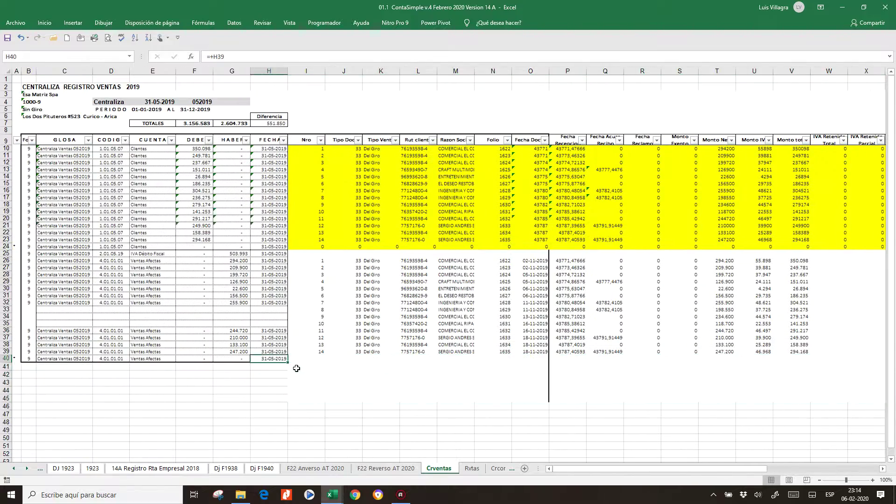
pyautogui.press('Up')
pyautogui.press('Up')
pyautogui.press('Up')
pyautogui.press('Up')
pyautogui.press('Up')
pyautogui.press('Up')
pyautogui.press('Up')
pyautogui.press('Up')
pyautogui.press('Up')
pyautogui.press('Up')
pyautogui.press('Up')
pyautogui.press('Up')
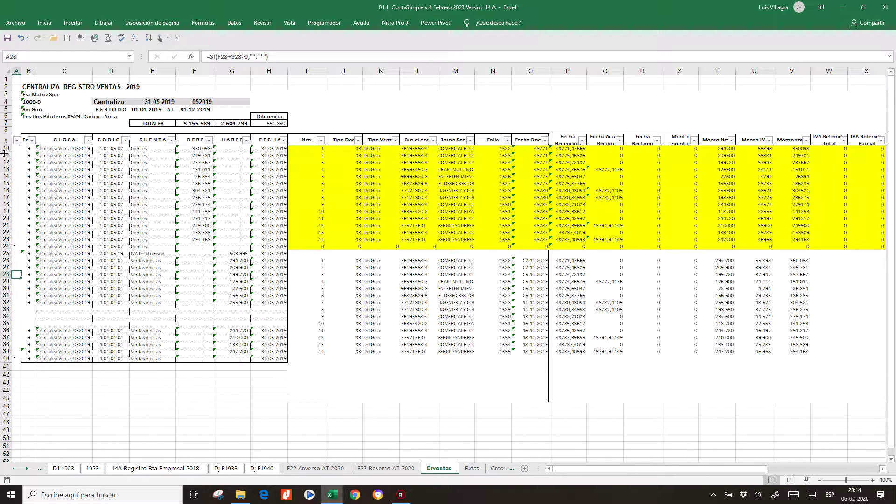
pyautogui.moveTo(5, 148); pyautogui.dragTo(10, 247)
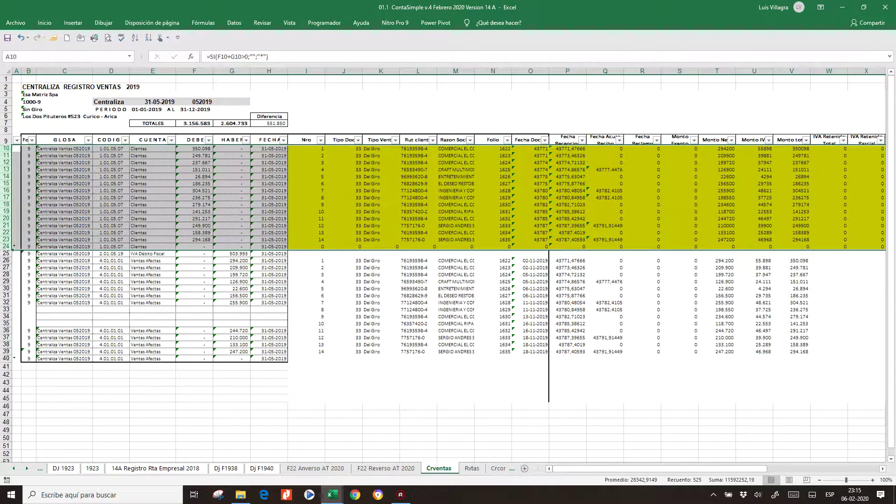
pyautogui.click(44, 23)
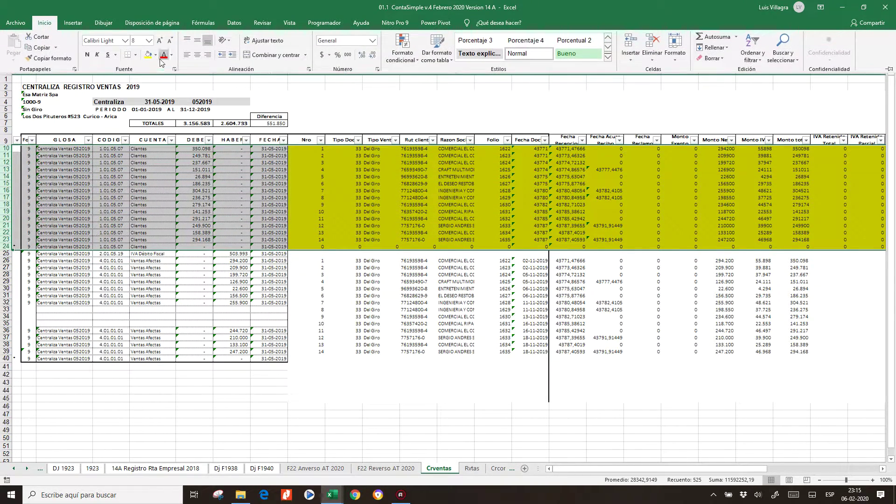
pyautogui.click(156, 55)
pyautogui.click(168, 136)
pyautogui.click(199, 177)
pyautogui.click(258, 177)
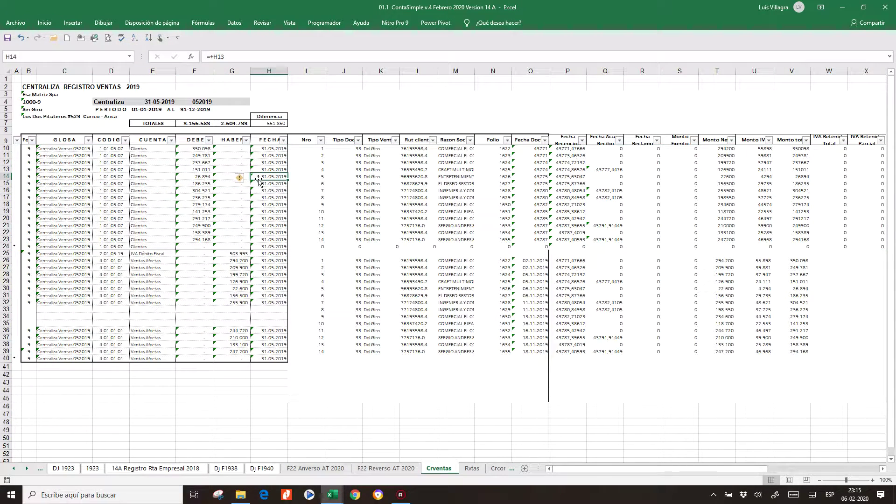
# Copy the Ventas Afectas entry formulas in B31:H31 down through row 35 to complete the inserted rows
pyautogui.click(228, 218)
pyautogui.click(258, 282)
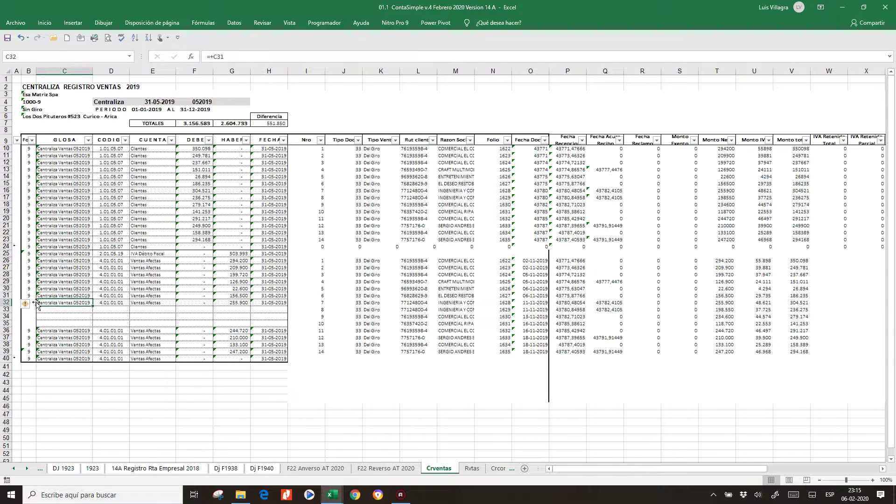
pyautogui.moveTo(28, 296); pyautogui.dragTo(286, 327)
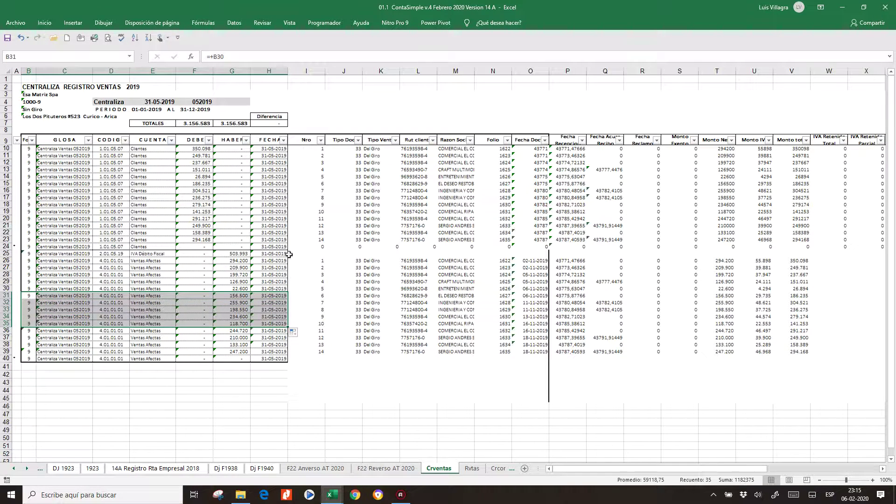
# Set the Centraliza period dates to 01-11-2019 in E4 and 30-11-2019 in F4
pyautogui.click(159, 104)
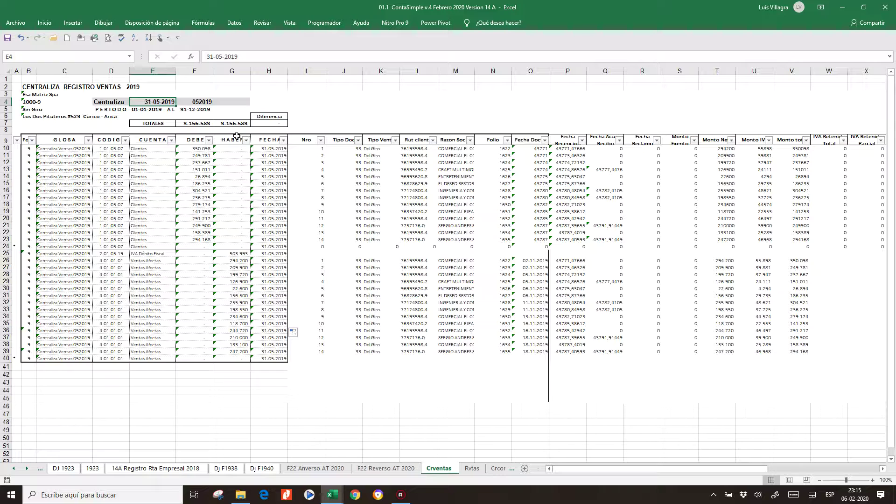
pyautogui.write('01-11-2019')
pyautogui.press('Tab')
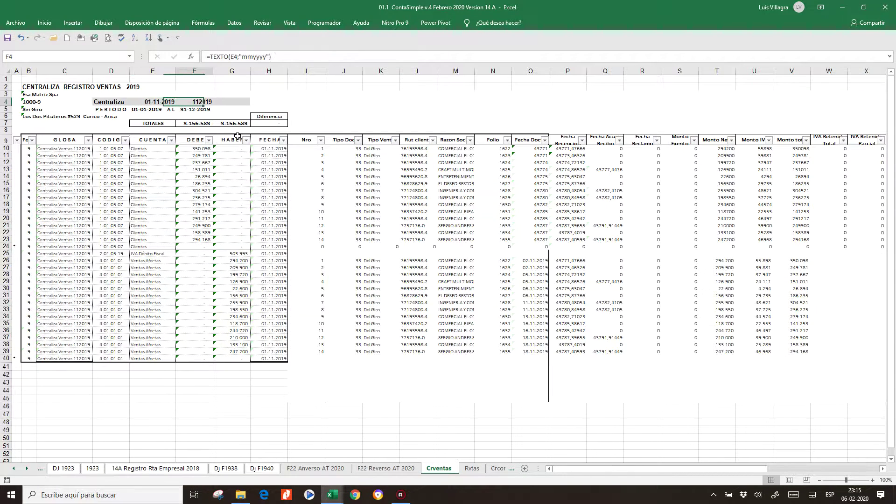
pyautogui.write('3')
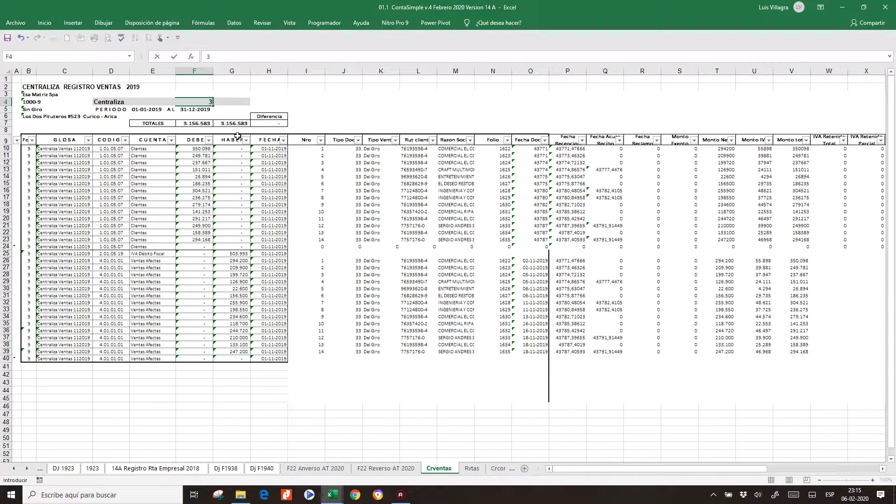
pyautogui.write('1-11-2019')
pyautogui.hotkey('ctrl', 'Return')
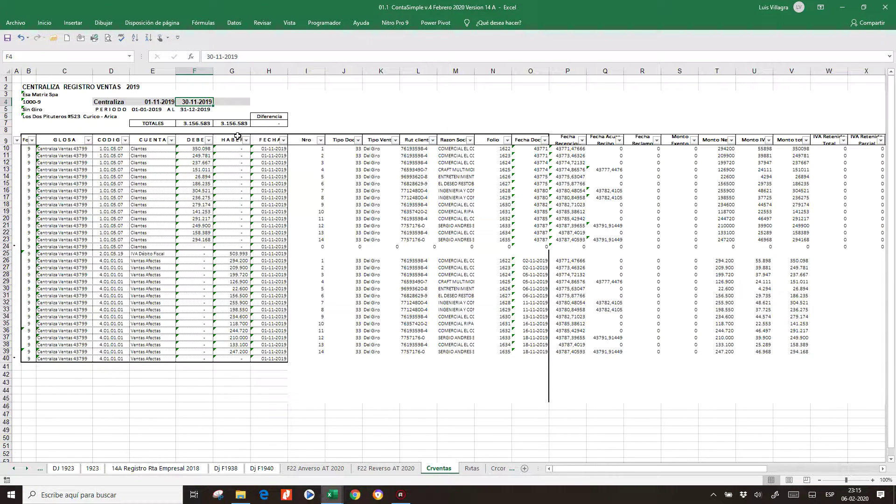
pyautogui.press('Right')
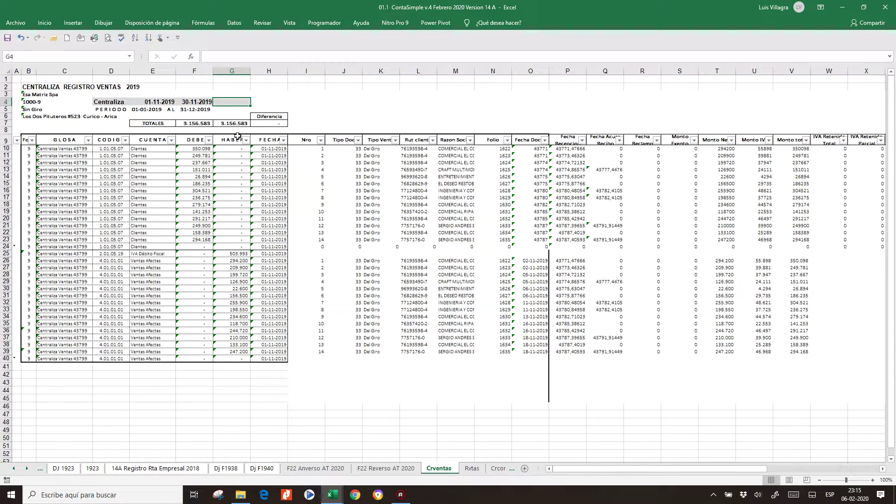
pyautogui.press('Left')
pyautogui.press('Left')
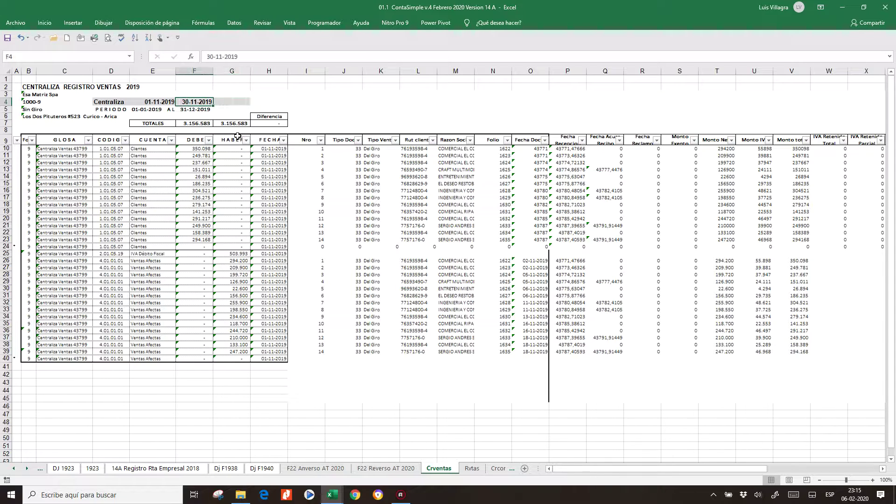
# Copy the formula =TEXTO(F4;"mmyyyy") from G4 of Crcompras into G4 of Crventas
pyautogui.click(508, 469)
pyautogui.click(322, 102)
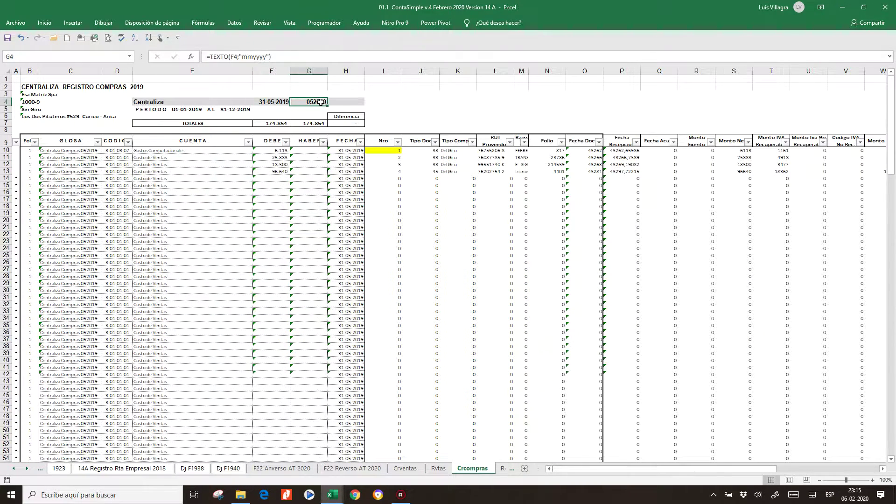
pyautogui.hotkey('ctrl', 'c')
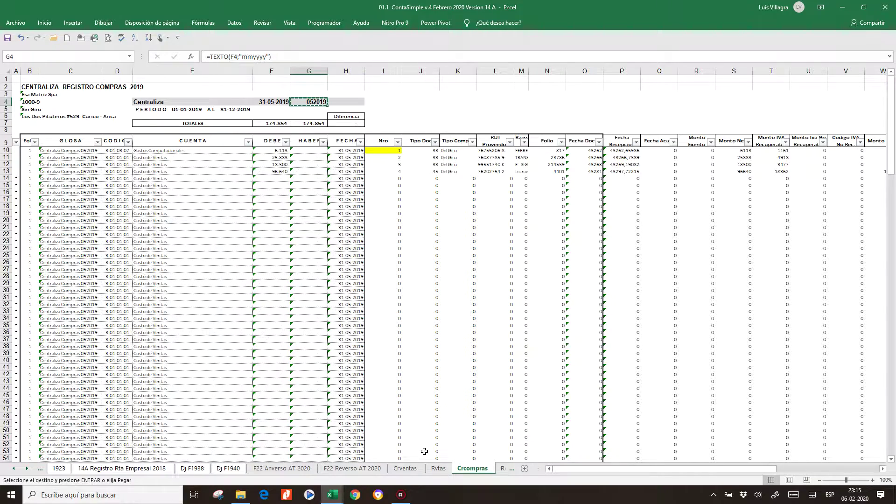
pyautogui.click(439, 468)
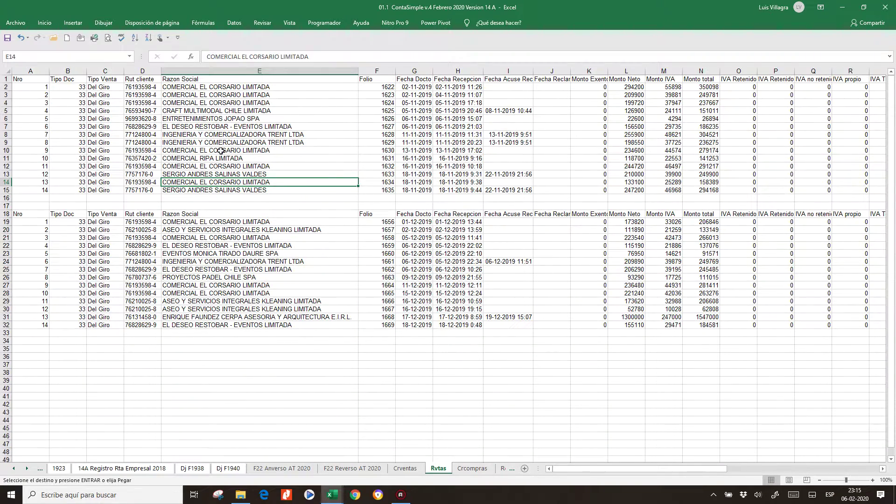
pyautogui.click(405, 468)
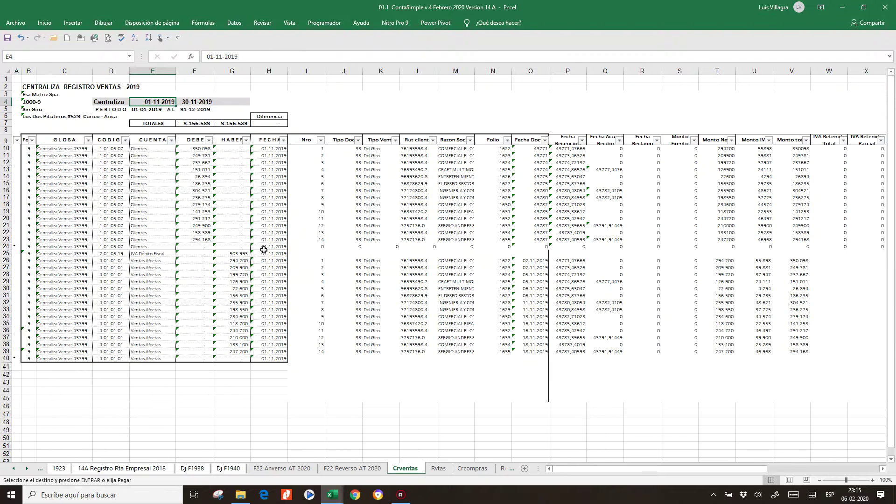
pyautogui.click(230, 102)
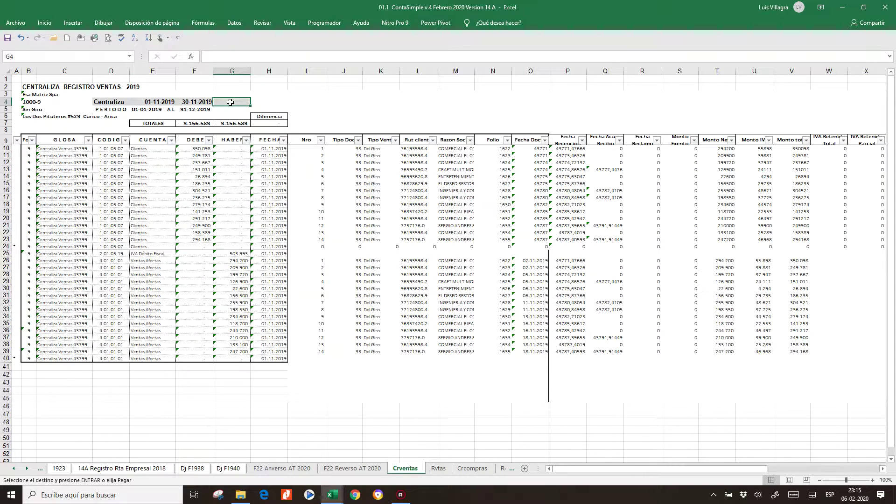
pyautogui.hotkey('ctrl', 'v')
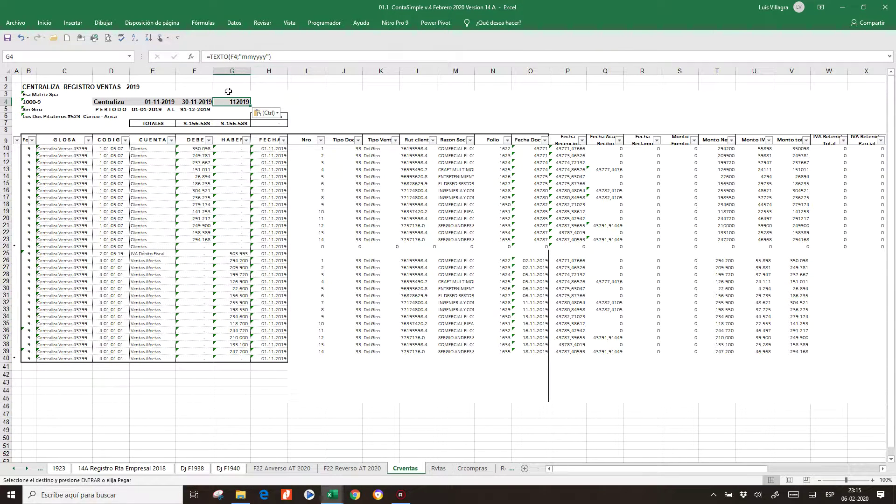
# Change the Glosa formula in C10 so that its period reference points to G4
pyautogui.click(80, 148)
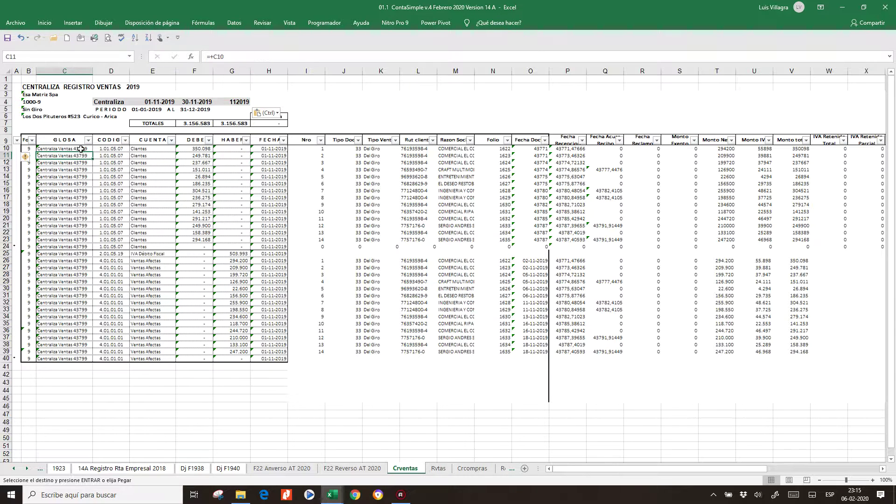
pyautogui.click(279, 59)
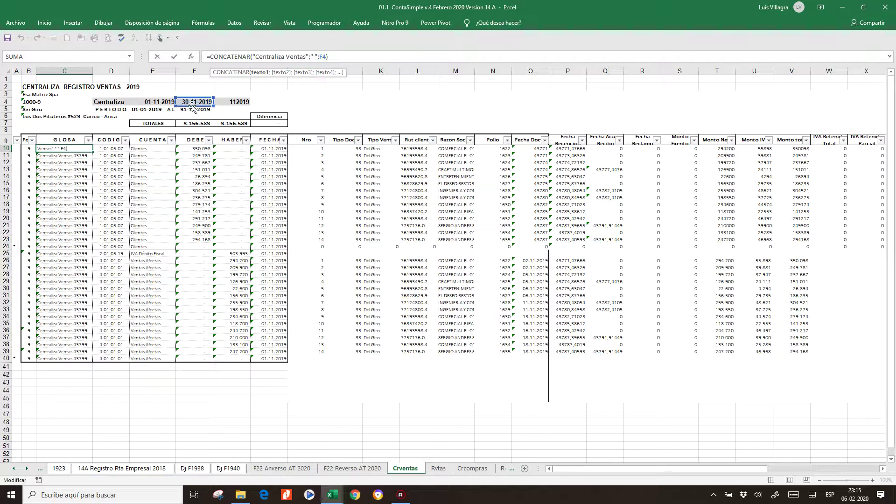
pyautogui.moveTo(195, 108); pyautogui.dragTo(222, 107)
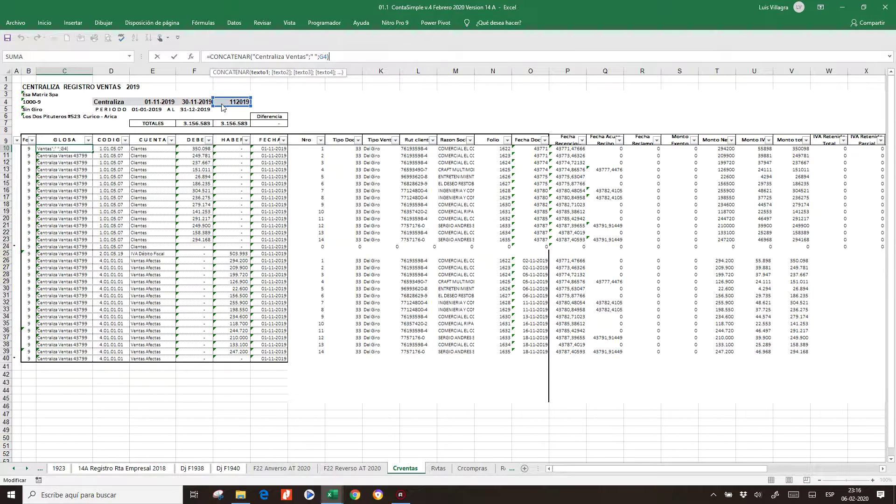
pyautogui.hotkey('ctrl', 'Return')
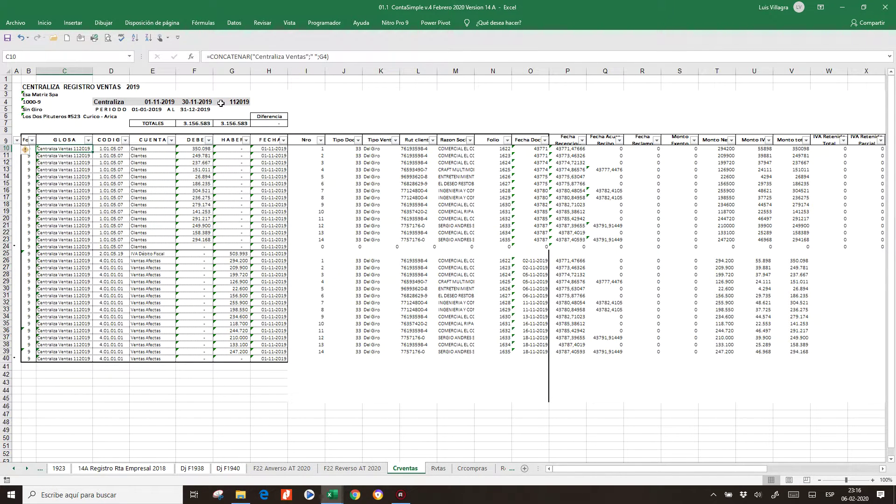
# Link the first Fecha cell H10 to the end date with the formula +F4
pyautogui.press('Right')
pyautogui.press('Right')
pyautogui.press('Right')
pyautogui.press('Right')
pyautogui.press('Right')
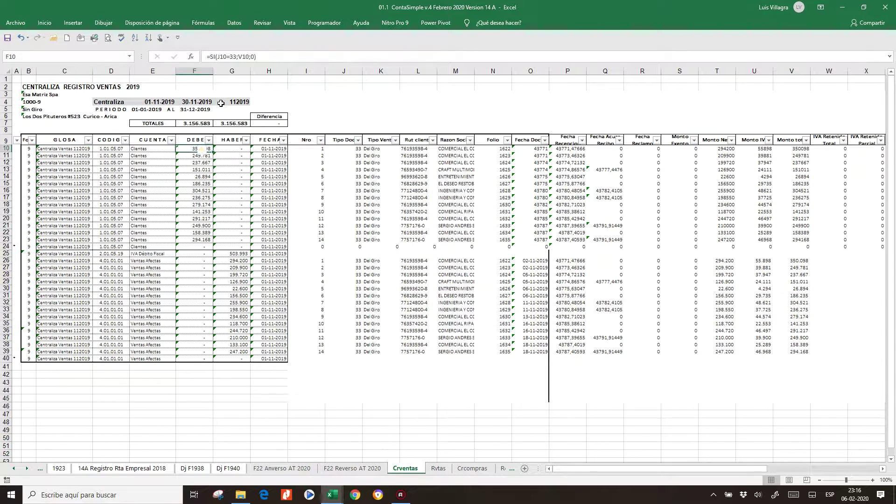
pyautogui.write('+')
pyautogui.press('Up')
pyautogui.press('Up')
pyautogui.press('Up')
pyautogui.press('Up')
pyautogui.press('Left')
pyautogui.press('Left')
pyautogui.press('Up')
pyautogui.press('Up')
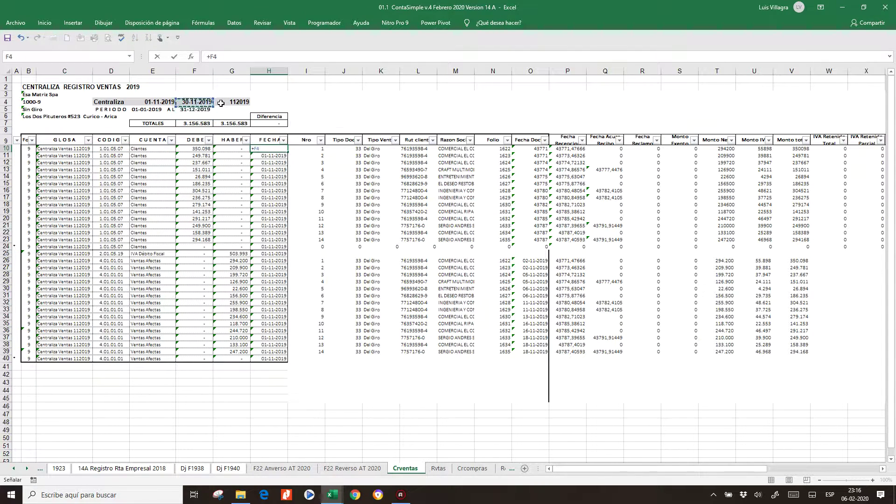
pyautogui.press('Return')
pyautogui.press('Down')
pyautogui.press('Down')
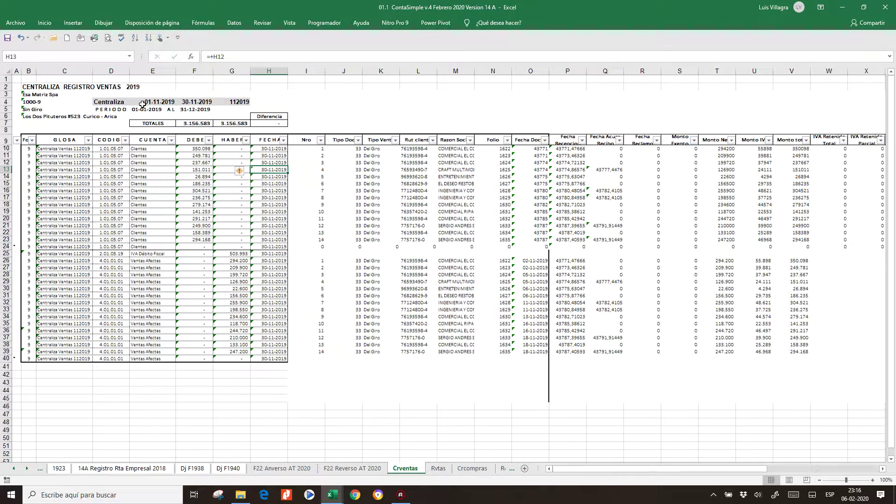
# Copy the November centralization entries with their headers, B9:O40 in Crventas, and go to the L° Diario sheet
pyautogui.moveTo(24, 140); pyautogui.dragTo(540, 358)
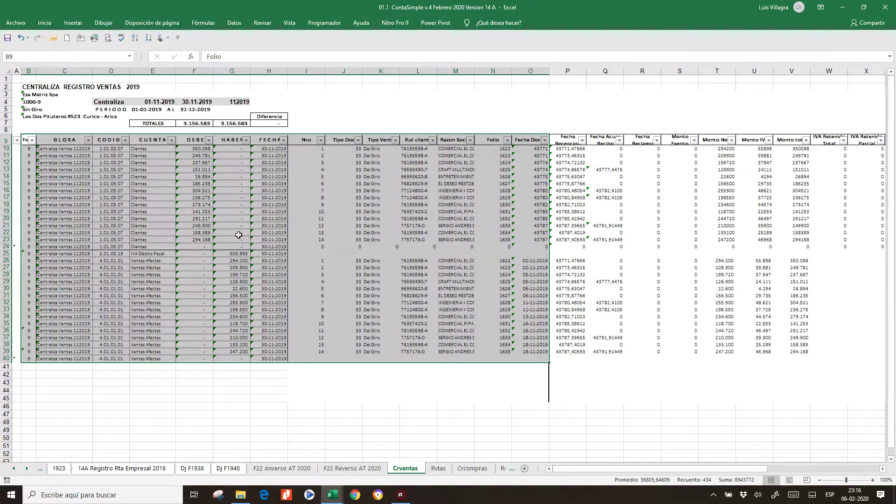
pyautogui.rightClick(186, 213)
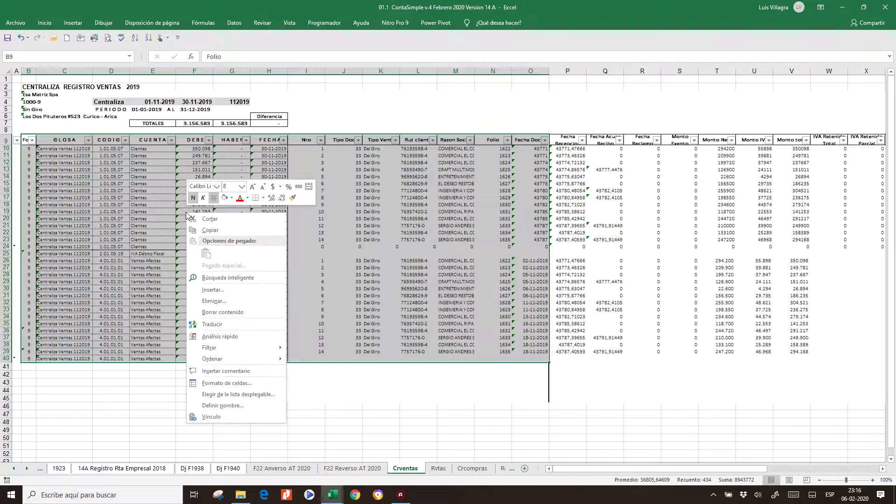
pyautogui.click(210, 231)
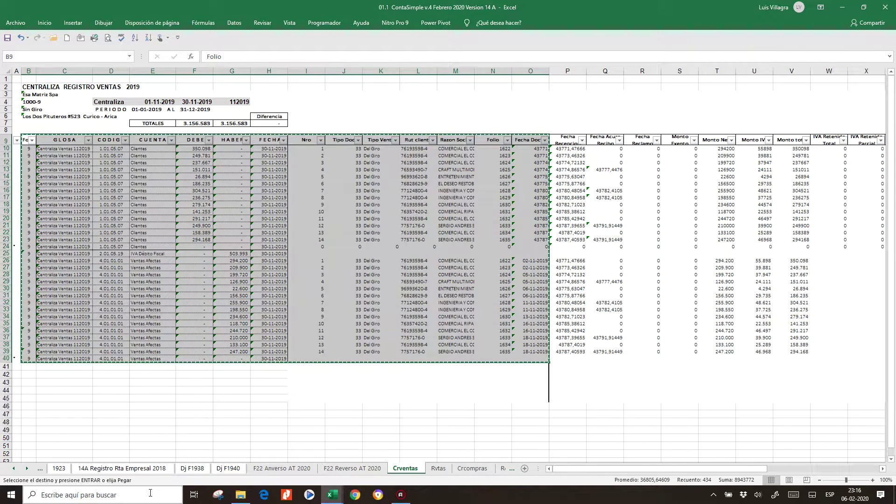
pyautogui.click(13, 469)
pyautogui.click(13, 469)
pyautogui.click(13, 469)
pyautogui.click(13, 468)
pyautogui.click(13, 468)
pyautogui.click(13, 468)
pyautogui.click(13, 468)
pyautogui.click(13, 468)
pyautogui.click(13, 468)
pyautogui.click(98, 468)
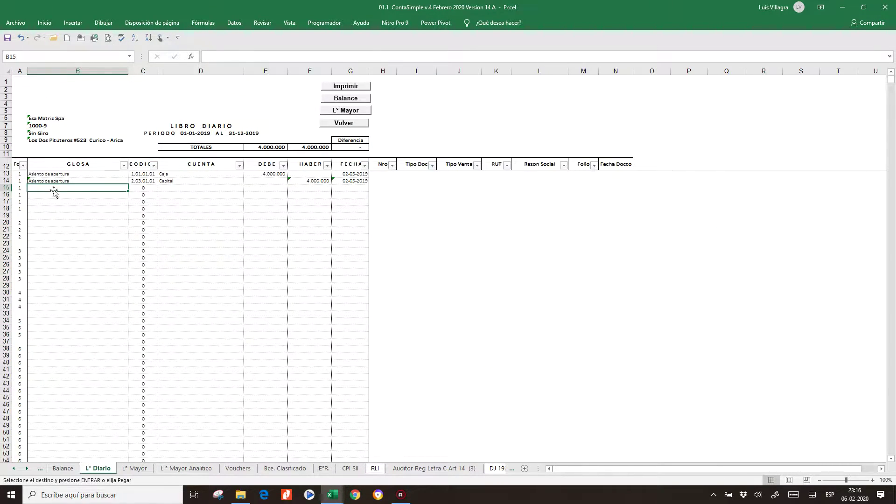
# Try pasting the copied entries into L° Diario starting at B16, and undo the paste
pyautogui.rightClick(49, 195)
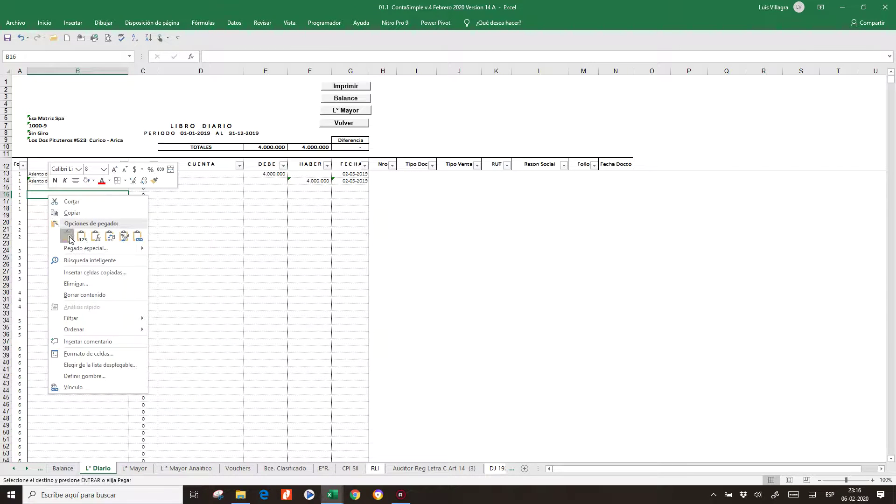
pyautogui.click(68, 236)
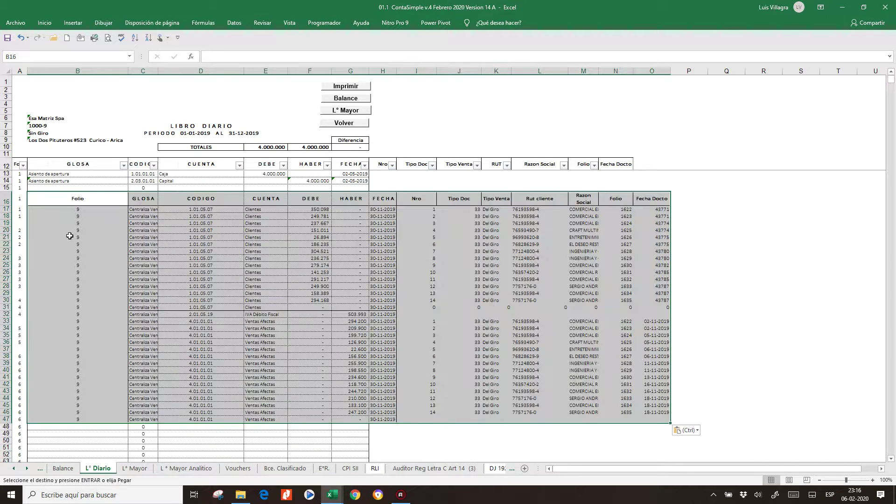
pyautogui.click(21, 37)
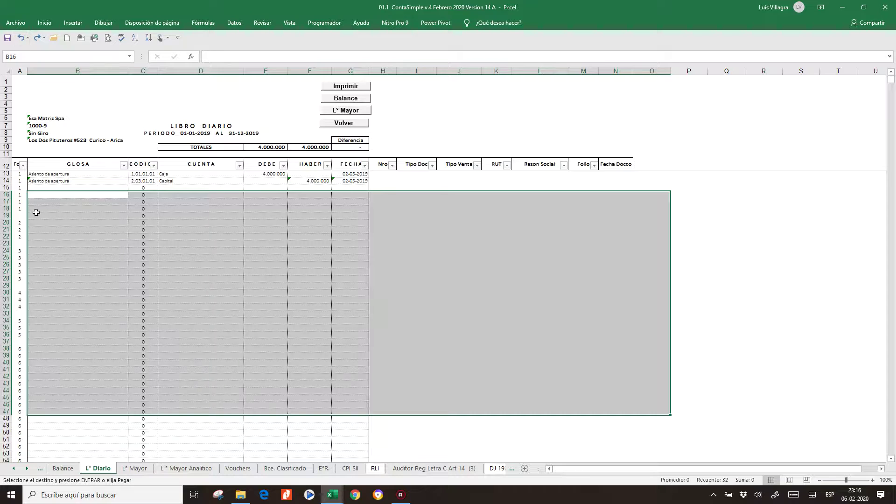
# Try pasting the copied entries with their formulas at A16, check the references in columns H and I, and undo the paste
pyautogui.click(19, 196)
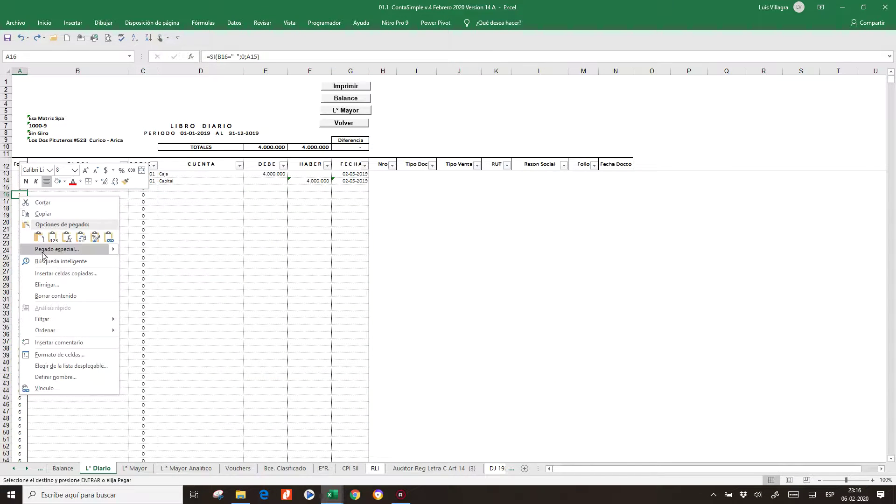
pyautogui.click(39, 237)
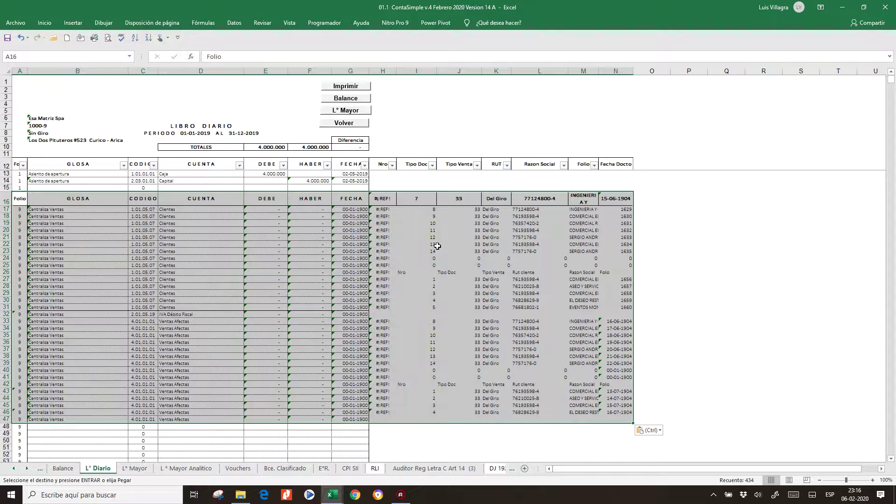
pyautogui.click(433, 215)
pyautogui.click(434, 287)
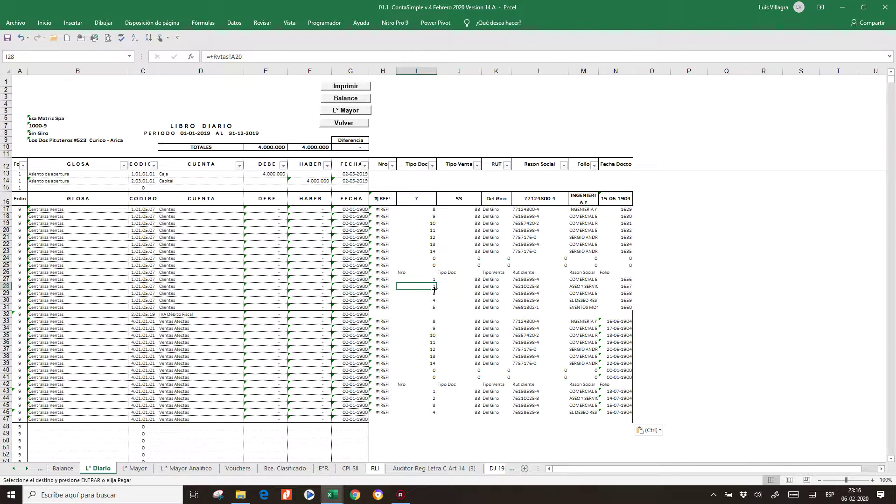
pyautogui.click(386, 216)
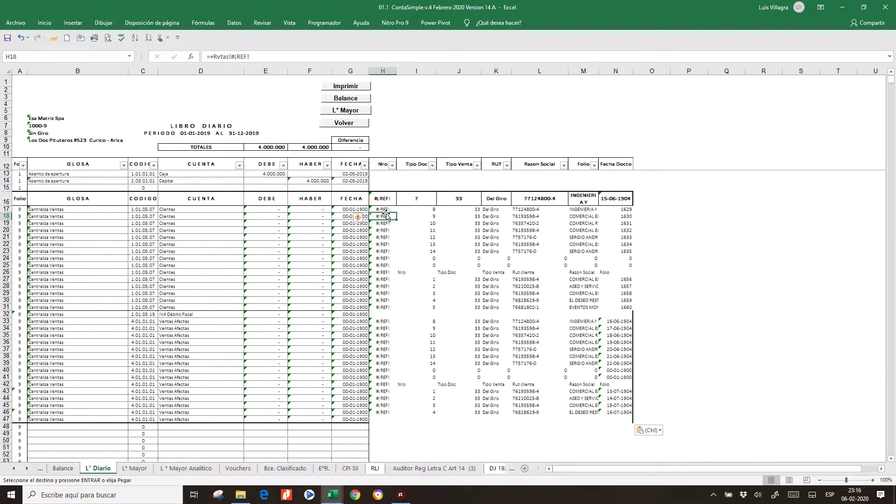
pyautogui.click(20, 38)
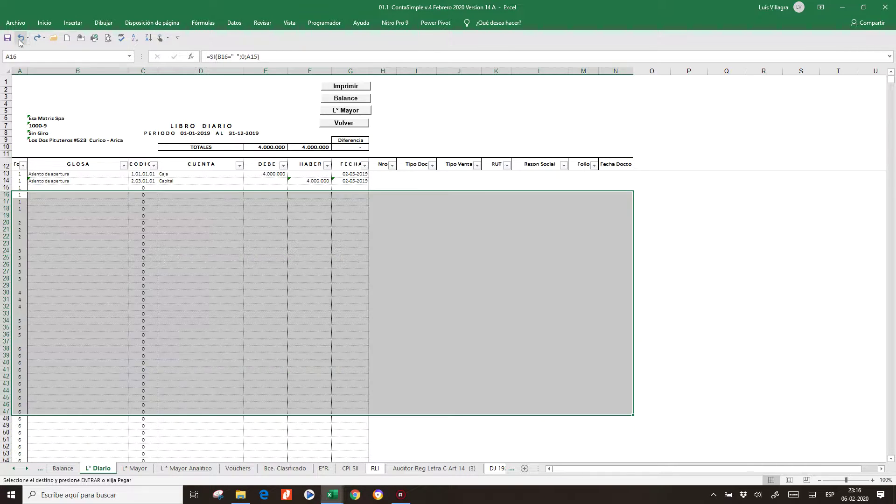
# Paste the copied November entries as values into L° Diario starting at A16
pyautogui.rightClick(20, 194)
pyautogui.click(57, 246)
pyautogui.click(25, 210)
pyautogui.click(216, 306)
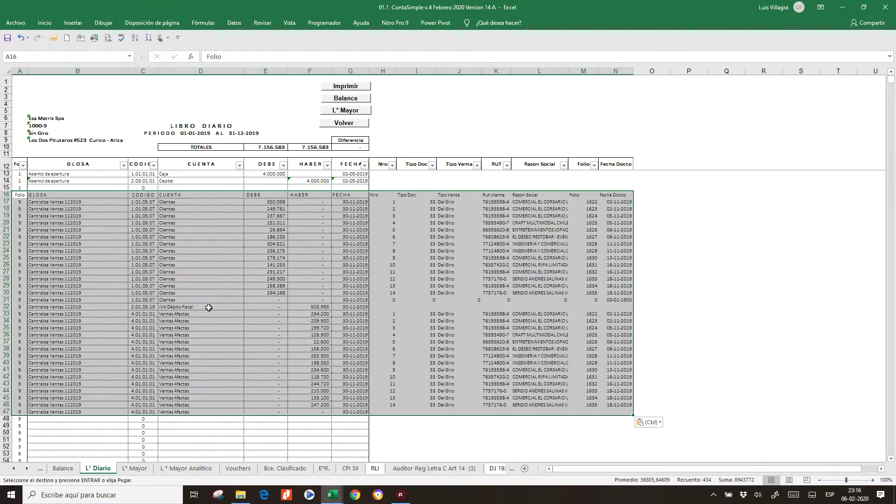
pyautogui.click(496, 265)
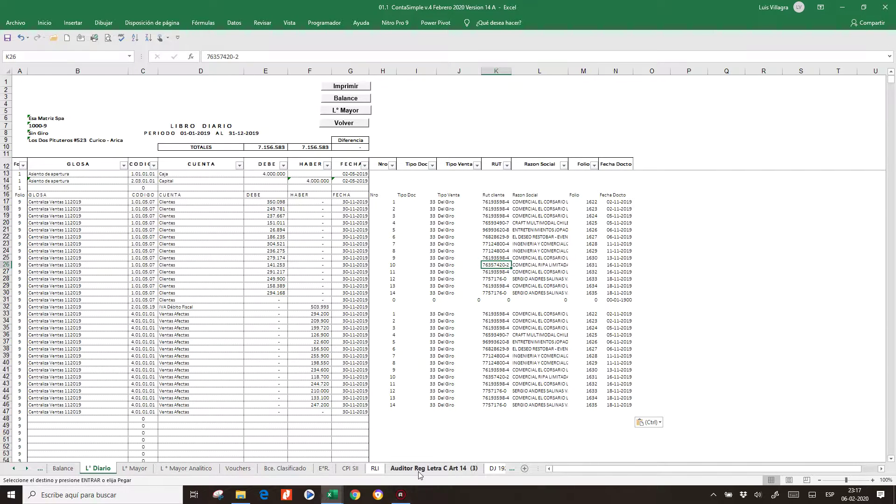
# Return to Crventas and link the first Nro cell I10 to the first December record with the formula +Rvtas!A19
pyautogui.click(509, 469)
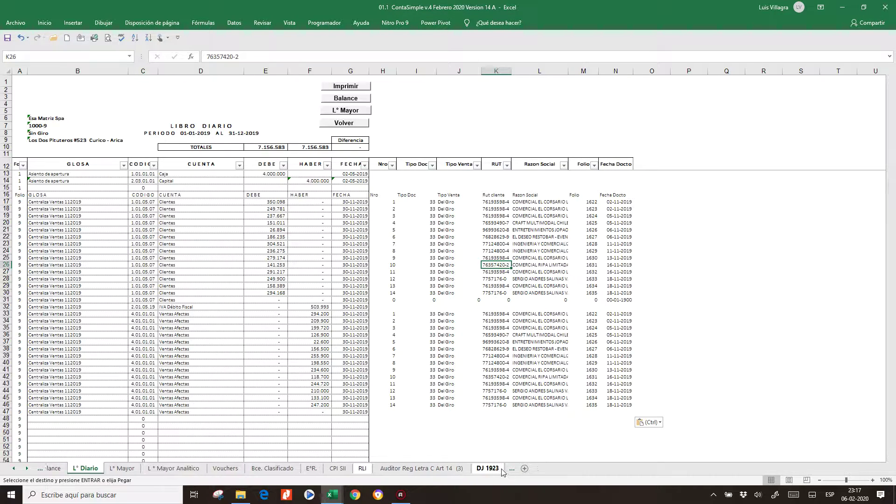
pyautogui.click(508, 470)
pyautogui.click(507, 471)
pyautogui.click(508, 471)
pyautogui.click(507, 471)
pyautogui.click(508, 472)
pyautogui.click(508, 471)
pyautogui.click(508, 471)
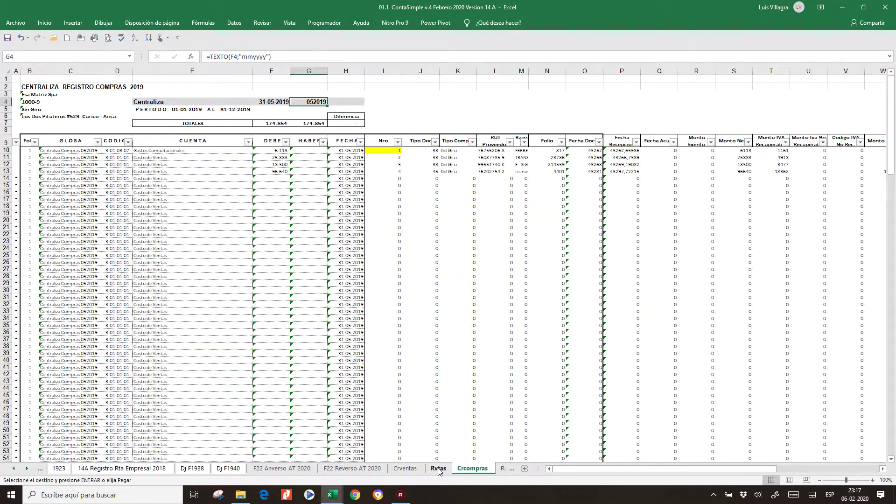
pyautogui.click(405, 469)
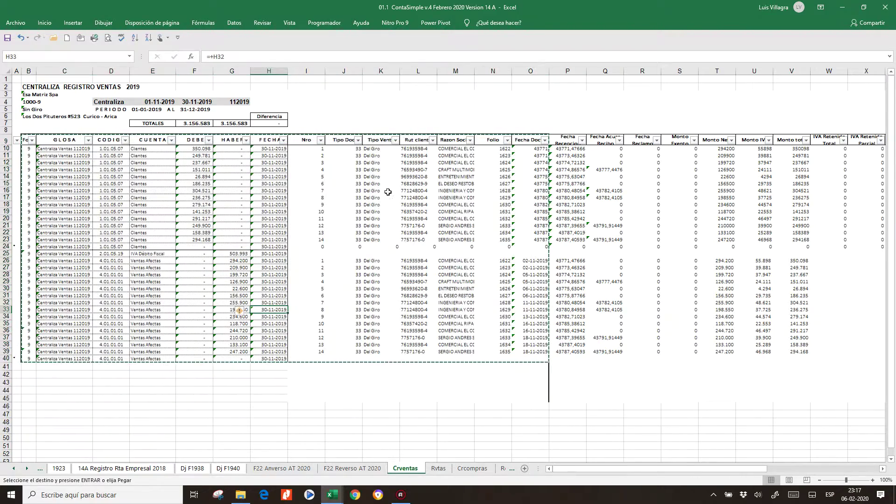
pyautogui.hotkey('ctrl', 'Up')
pyautogui.press('Right')
pyautogui.press('Escape')
pyautogui.write('+')
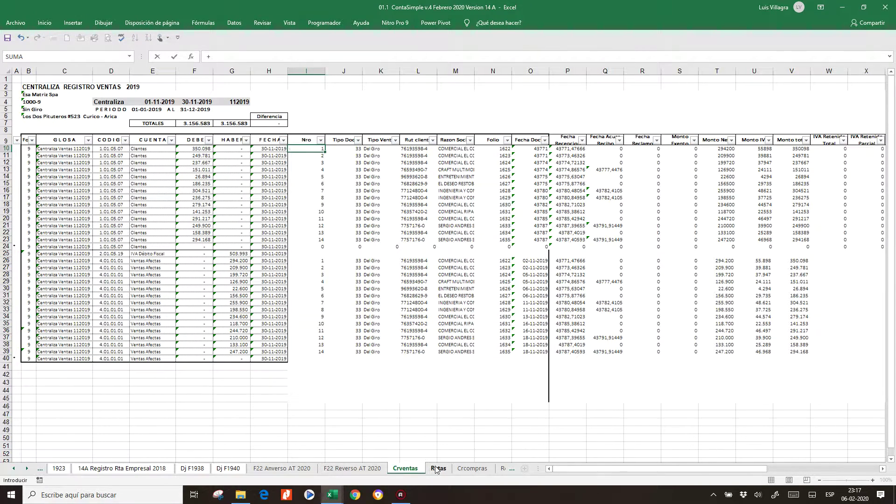
pyautogui.click(438, 468)
pyautogui.click(42, 220)
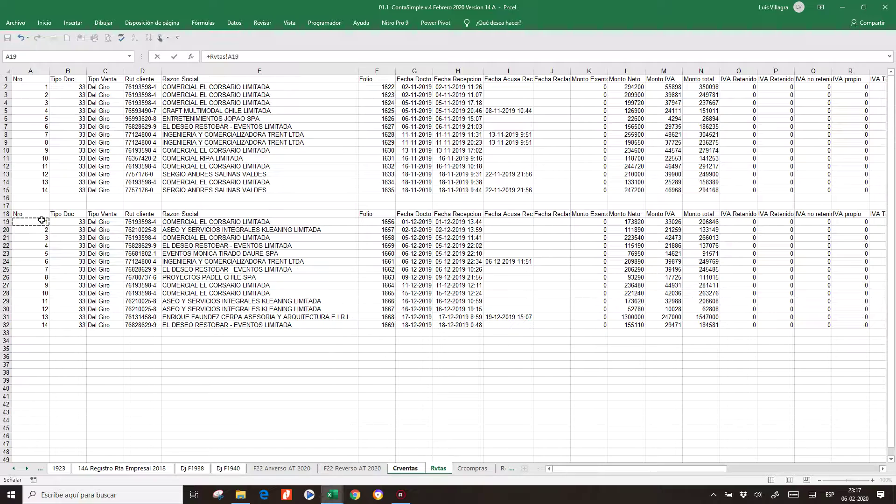
pyautogui.press('Return')
# Copy the I10 link formula over rows 10 to 23 and across the register's remaining columns
pyautogui.hotkey('ctrl', 'c')
pyautogui.hotkey('shift', 'Down')
pyautogui.hotkey('shift', 'Down')
pyautogui.hotkey('shift', 'Down')
pyautogui.hotkey('shift', 'Down')
pyautogui.hotkey('shift', 'Down')
pyautogui.hotkey('shift', 'Down')
pyautogui.hotkey('shift', 'Down')
pyautogui.hotkey('shift', 'Down')
pyautogui.hotkey('shift', 'Down')
pyautogui.hotkey('shift', 'Down')
pyautogui.hotkey('shift', 'Down')
pyautogui.hotkey('shift', 'Down')
pyautogui.hotkey('shift', 'Down')
pyautogui.hotkey('shift', 'Right')
pyautogui.hotkey('shift', 'Right')
pyautogui.hotkey('shift', 'Right')
pyautogui.hotkey('shift', 'Right')
pyautogui.hotkey('shift', 'Right')
pyautogui.hotkey('shift', 'Right')
pyautogui.hotkey('shift', 'Right')
pyautogui.hotkey('shift', 'Right')
pyautogui.hotkey('shift', 'Right')
pyautogui.hotkey('shift', 'Right')
pyautogui.hotkey('shift', 'Right')
pyautogui.hotkey('shift', 'Right')
pyautogui.hotkey('shift', 'Right')
pyautogui.hotkey('shift', 'Right')
pyautogui.hotkey('shift', 'Right')
pyautogui.hotkey('shift', 'Right')
pyautogui.hotkey('shift', 'Right')
pyautogui.hotkey('shift', 'Right')
pyautogui.hotkey('shift', 'Right')
pyautogui.hotkey('shift', 'Right')
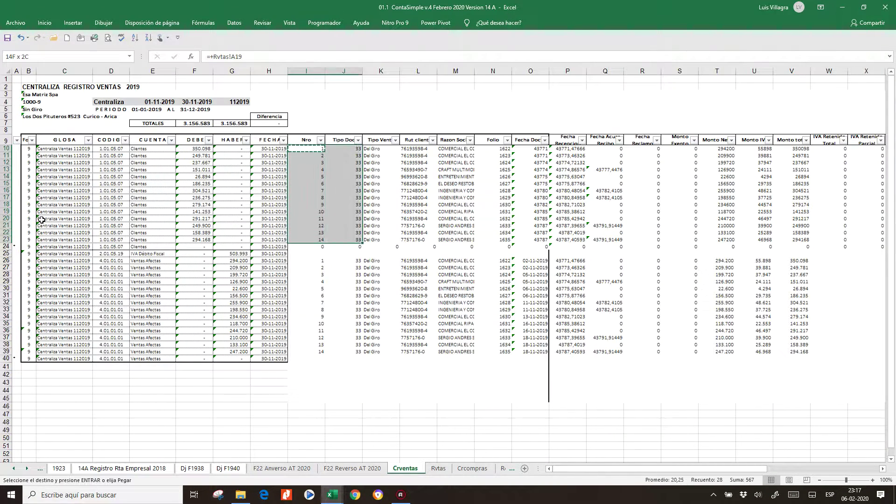
pyautogui.hotkey('ctrl', 'v')
pyautogui.hscroll(-5, 41, 220)
# Set the Centraliza period dates to 01-12-2019 in E4 and 30-12-2019 in F4
pyautogui.press('Left')
pyautogui.press('Left')
pyautogui.press('Left')
pyautogui.press('Up')
pyautogui.press('Up')
pyautogui.press('Up')
pyautogui.press('Up')
pyautogui.press('Up')
pyautogui.press('Left')
pyautogui.press('Up')
pyautogui.write('01-12-2019')
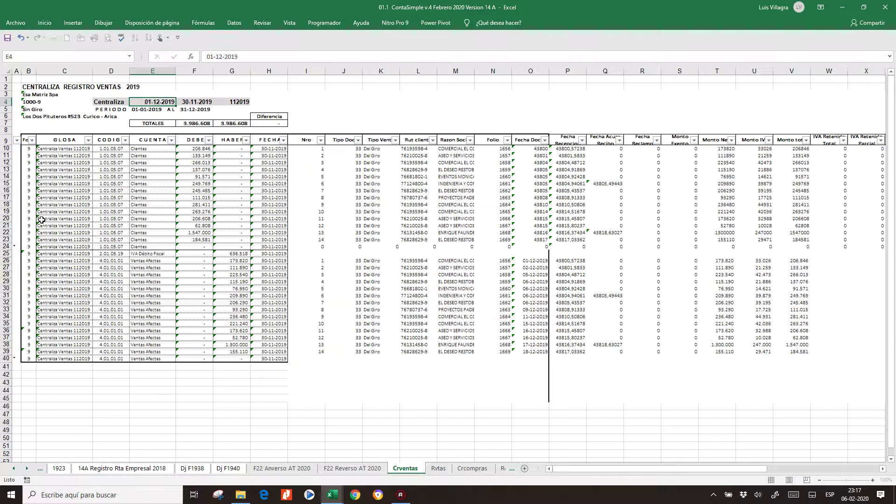
pyautogui.press('Tab')
pyautogui.write('3')
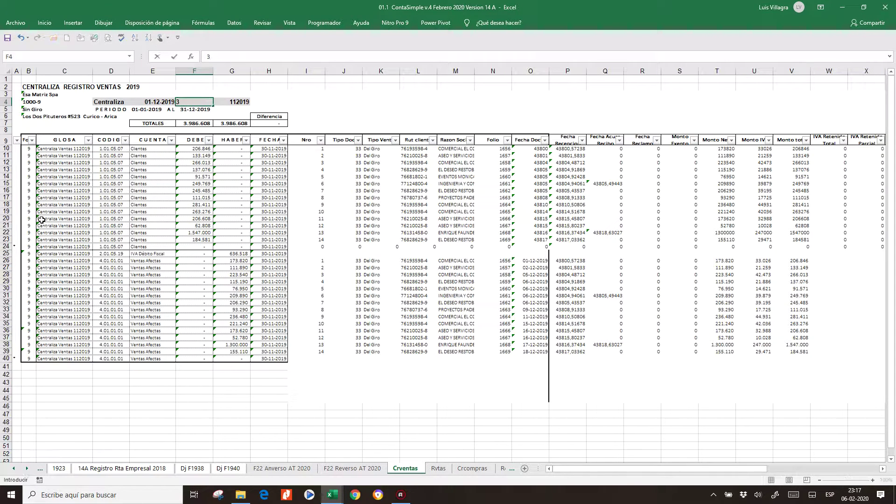
pyautogui.write('0-12-2019')
pyautogui.hotkey('ctrl', 'Return')
pyautogui.press('Right')
pyautogui.press('Left')
pyautogui.press('Down')
pyautogui.press('Down')
pyautogui.press('Down')
pyautogui.press('Down')
pyautogui.press('Down')
pyautogui.press('Down')
pyautogui.press('Down')
pyautogui.press('Down')
pyautogui.press('Left')
pyautogui.press('Left')
pyautogui.press('Left')
pyautogui.press('Down')
pyautogui.press('Down')
pyautogui.press('Up')
pyautogui.press('Up')
pyautogui.press('Up')
pyautogui.press('Up')
pyautogui.press('Left')
pyautogui.hotkey('shift', 'Down')
pyautogui.hotkey('shift', 'Down')
pyautogui.hotkey('shift', 'Down')
pyautogui.hotkey('shift', 'Down')
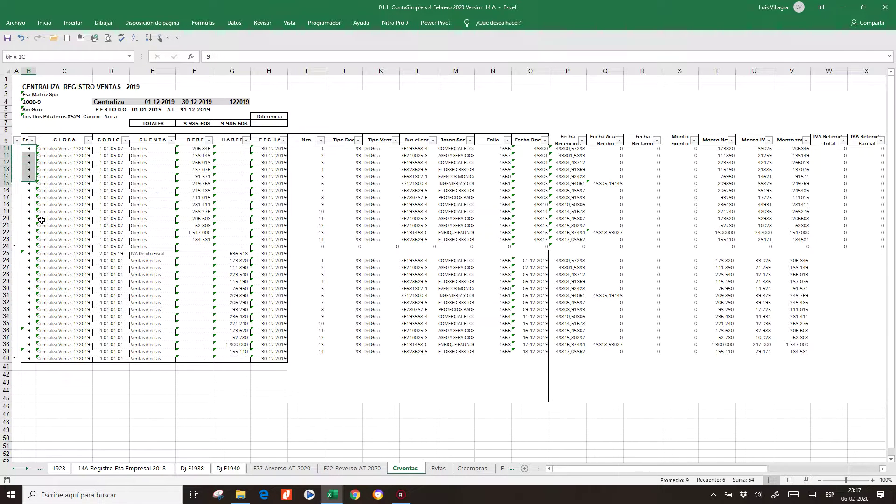
pyautogui.hotkey('shift', 'Down')
pyautogui.hotkey('shift', 'Down')
pyautogui.hotkey('shift', 'Down')
pyautogui.hotkey('shift', 'Down')
pyautogui.hotkey('shift', 'Down')
pyautogui.hotkey('shift', 'Down')
pyautogui.hotkey('shift', 'Down')
pyautogui.hotkey('shift', 'Down')
pyautogui.hotkey('shift', 'Down')
pyautogui.hotkey('shift', 'Down')
pyautogui.hotkey('shift', 'Down')
pyautogui.hotkey('shift', 'Down')
pyautogui.hotkey('shift', 'Down')
pyautogui.hotkey('shift', 'Down')
pyautogui.hotkey('shift', 'Down')
pyautogui.hotkey('shift', 'Down')
pyautogui.hotkey('shift', 'Down')
pyautogui.hotkey('shift', 'Down')
pyautogui.hotkey('shift', 'Down')
pyautogui.hotkey('shift', 'Down')
pyautogui.hotkey('shift', 'Right')
pyautogui.hotkey('shift', 'Down')
pyautogui.hotkey('shift', 'Down')
pyautogui.hotkey('shift', 'Down')
pyautogui.hotkey('shift', 'Down')
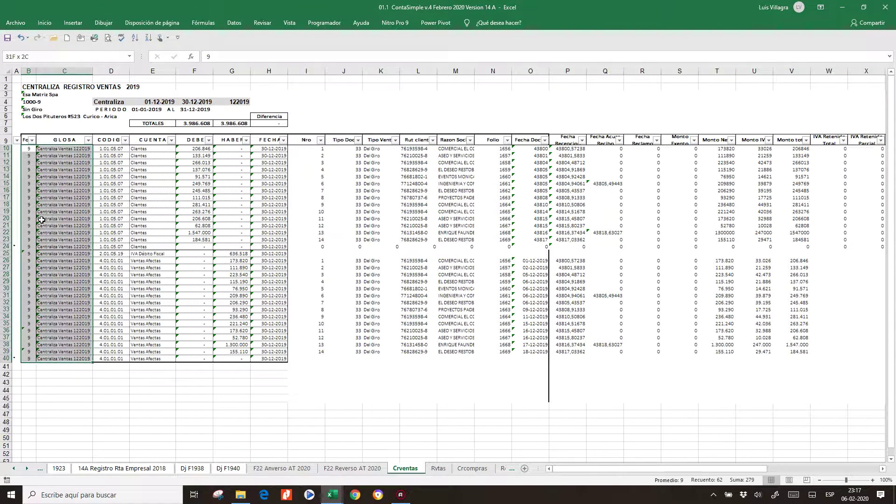
pyautogui.hotkey('shift', 'Right')
pyautogui.hotkey('shift', 'Right')
pyautogui.hotkey('shift', 'Right')
pyautogui.hotkey('shift', 'Right')
pyautogui.hotkey('shift', 'Right')
pyautogui.hotkey('shift', 'Right')
pyautogui.hotkey('shift', 'Right')
pyautogui.hotkey('shift', 'Right')
pyautogui.hotkey('shift', 'Right')
pyautogui.hotkey('shift', 'Right')
pyautogui.hotkey('shift', 'Right')
pyautogui.hotkey('shift', 'Right')
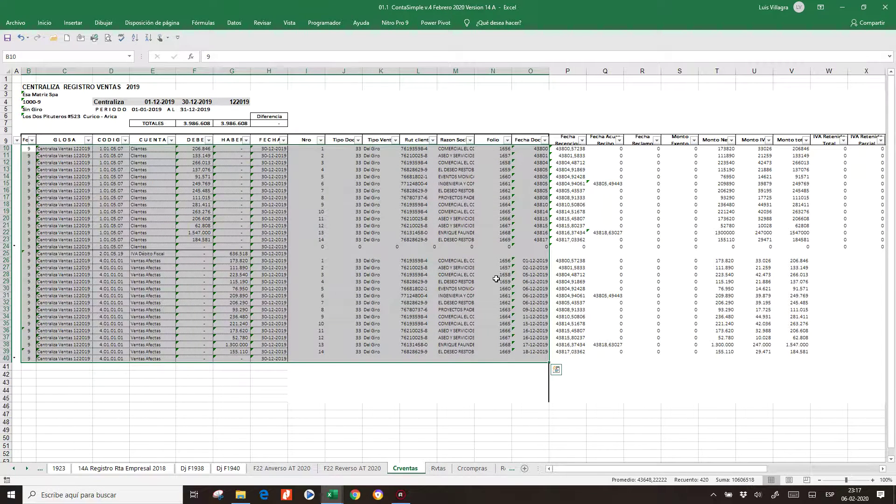
# Copy the date format of O26 onto the Fecha Docto cells O9:O23
pyautogui.click(540, 258)
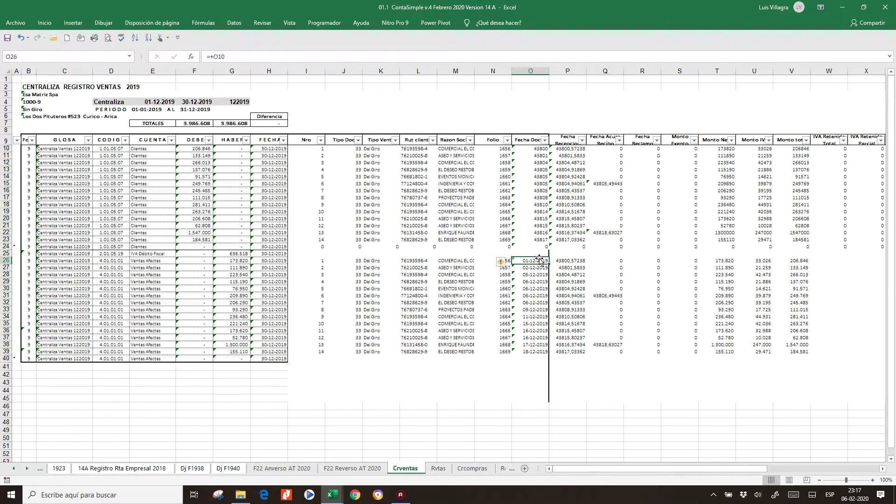
pyautogui.click(44, 23)
pyautogui.click(63, 59)
pyautogui.click(533, 142)
pyautogui.moveTo(533, 147); pyautogui.dragTo(536, 246)
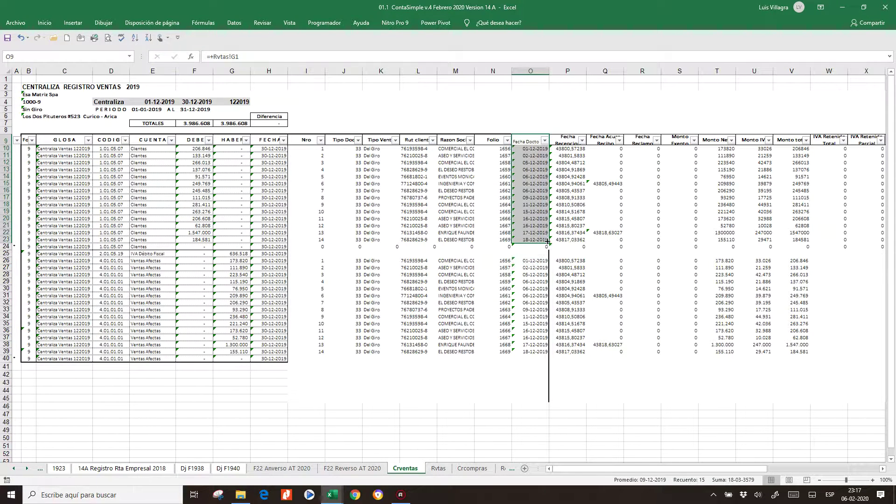
# Restore the Fecha Docto header in O9 by copying the format of the Folio header in N9 onto it
pyautogui.click(540, 184)
pyautogui.click(492, 134)
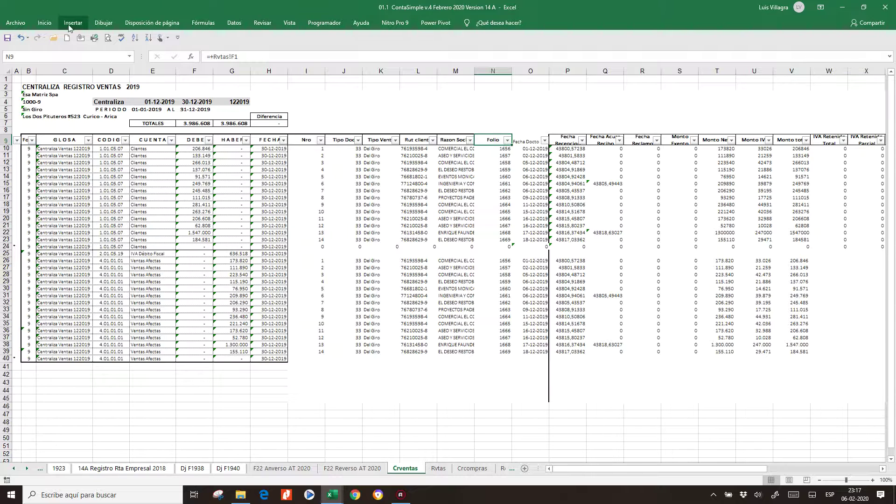
pyautogui.click(44, 23)
pyautogui.click(51, 58)
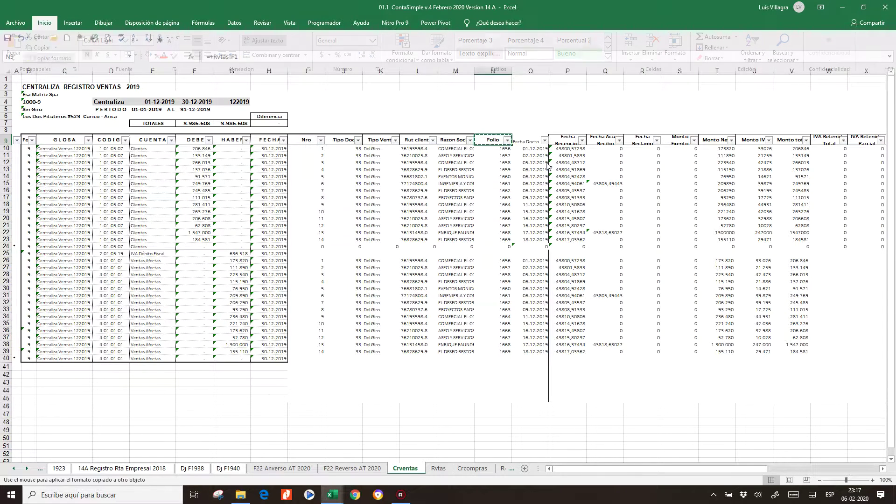
pyautogui.click(530, 140)
# Copy the December sales centralization range B10:O40 in Crventas for transfer to L° Diario
pyautogui.click(278, 178)
pyautogui.moveTo(28, 150); pyautogui.dragTo(546, 358)
pyautogui.hotkey('ctrl', 'c')
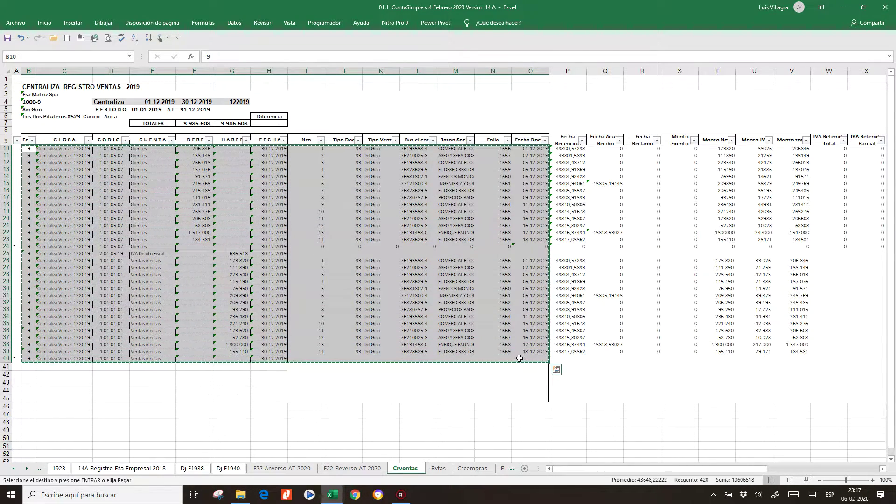
pyautogui.click(12, 469)
pyautogui.click(13, 469)
pyautogui.click(13, 469)
pyautogui.click(13, 468)
pyautogui.click(13, 469)
pyautogui.click(12, 468)
pyautogui.click(13, 469)
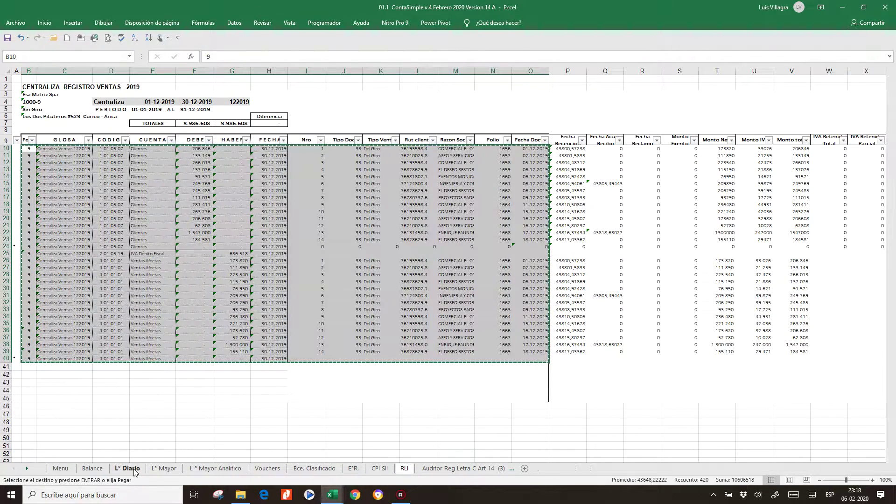
# Paste the copied December entries as values into L° Diario starting at cell A49, and check the pasted rows
pyautogui.click(130, 468)
pyautogui.rightClick(34, 426)
pyautogui.click(20, 425)
pyautogui.rightClick(20, 425)
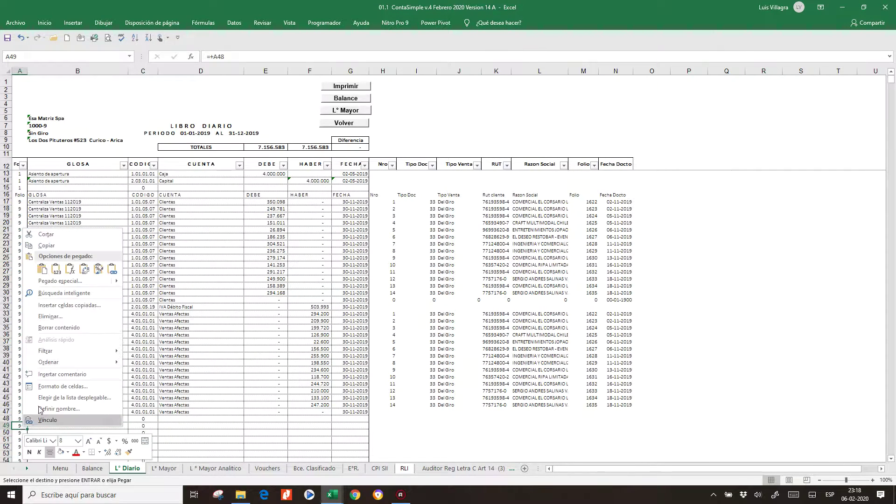
pyautogui.click(59, 281)
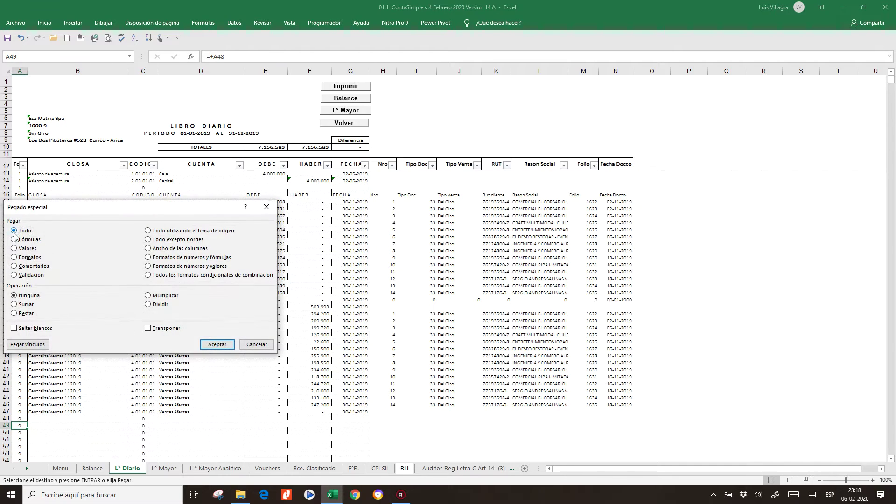
pyautogui.click(14, 249)
pyautogui.click(217, 344)
pyautogui.click(358, 368)
pyautogui.scroll(-10, 360, 368)
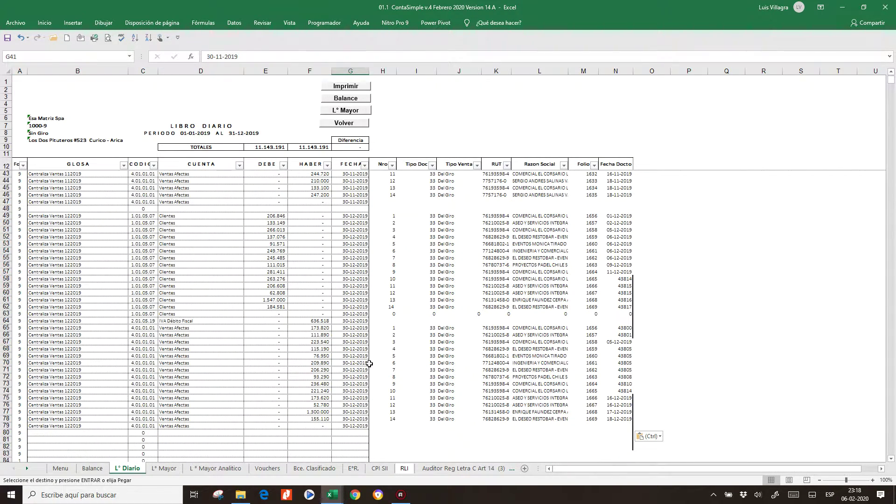
pyautogui.scroll(10, 371, 363)
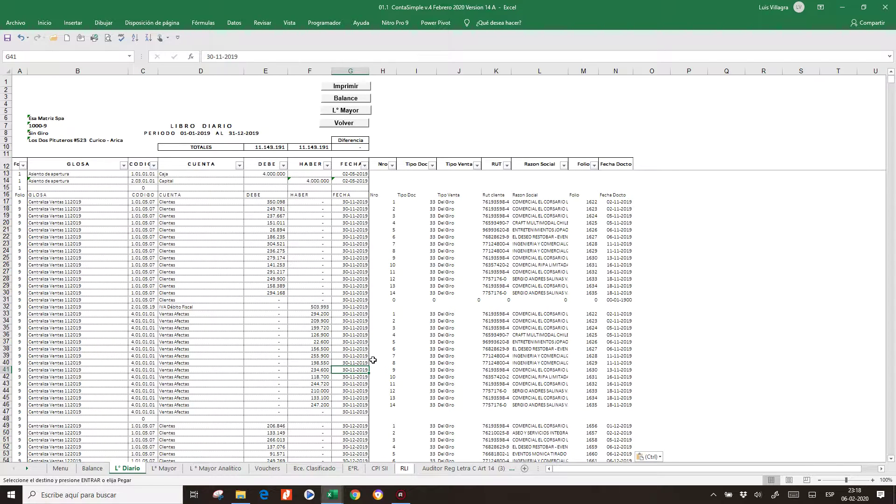
# Delete row 16 with the repeated column headings from L° Diario
pyautogui.click(7, 194)
pyautogui.rightClick(9, 195)
pyautogui.click(42, 273)
pyautogui.click(201, 240)
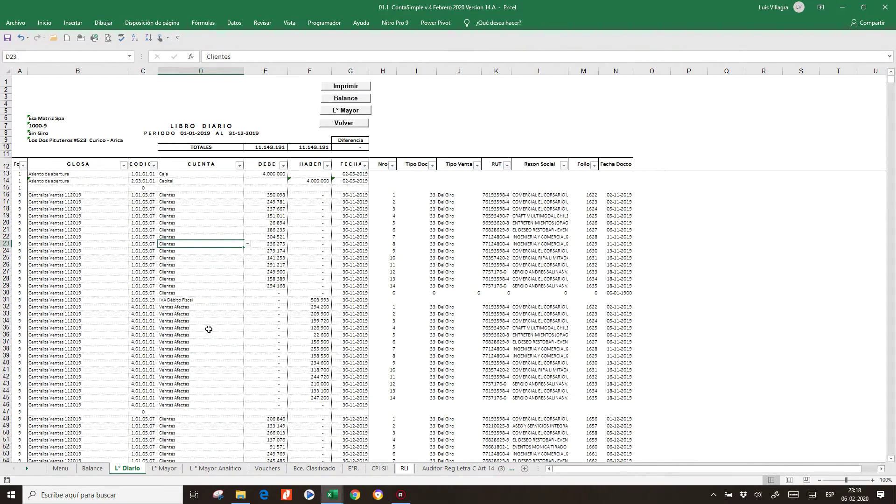
# Refresh the Balance sheet by showing all accounts and hiding the ones without movement, and check the account balances
pyautogui.click(92, 468)
pyautogui.click(544, 194)
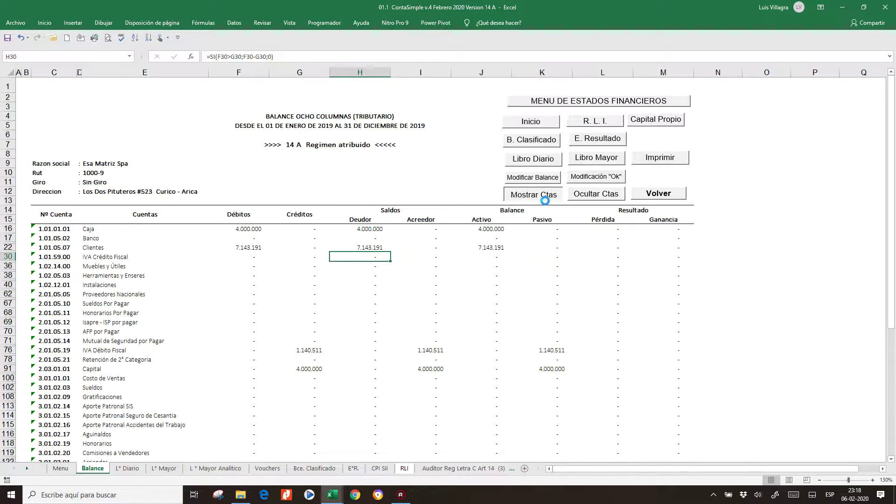
pyautogui.click(586, 197)
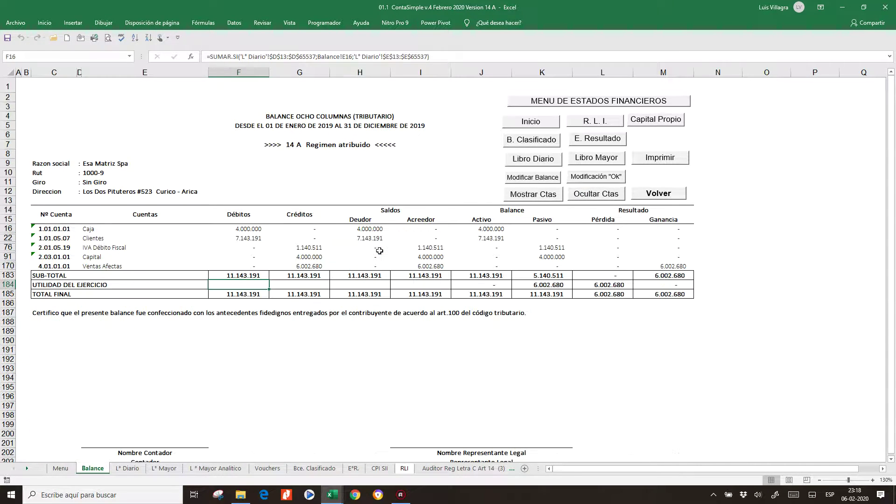
pyautogui.click(485, 231)
pyautogui.click(490, 239)
pyautogui.click(543, 248)
pyautogui.click(552, 257)
pyautogui.click(672, 266)
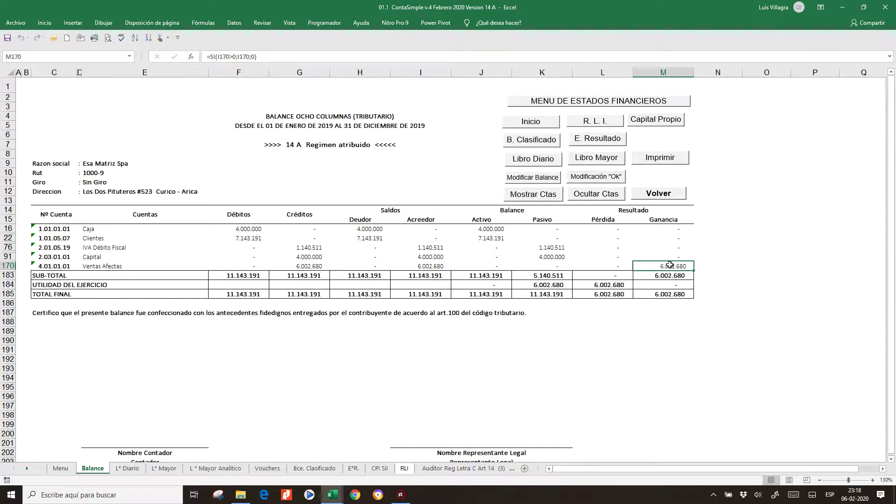
pyautogui.click(368, 248)
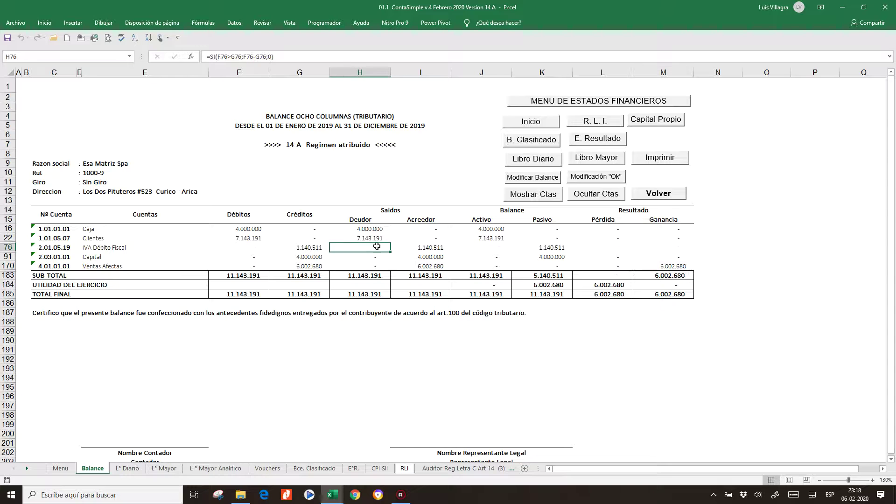
# Save the workbook and go to the Crcompras purchases centralization sheet
pyautogui.click(7, 38)
pyautogui.click(462, 468)
pyautogui.click(396, 468)
pyautogui.click(426, 468)
pyautogui.click(499, 470)
pyautogui.click(492, 469)
pyautogui.click(490, 469)
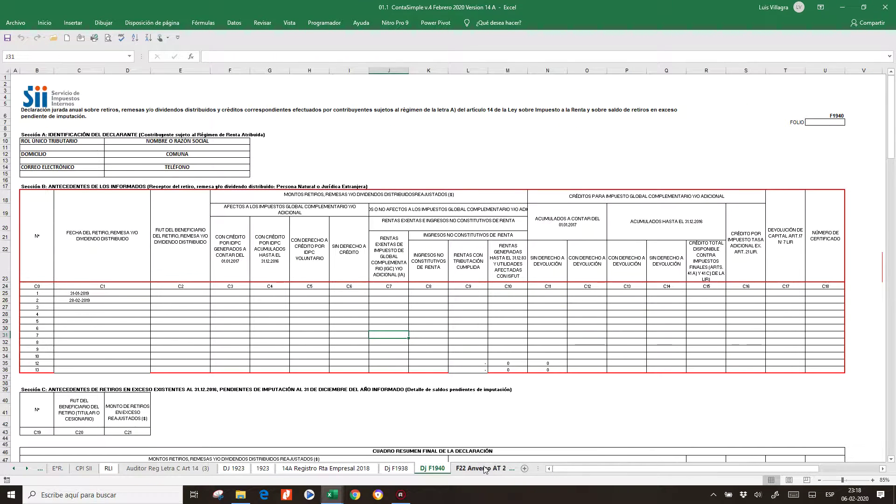
pyautogui.click(479, 468)
pyautogui.click(500, 470)
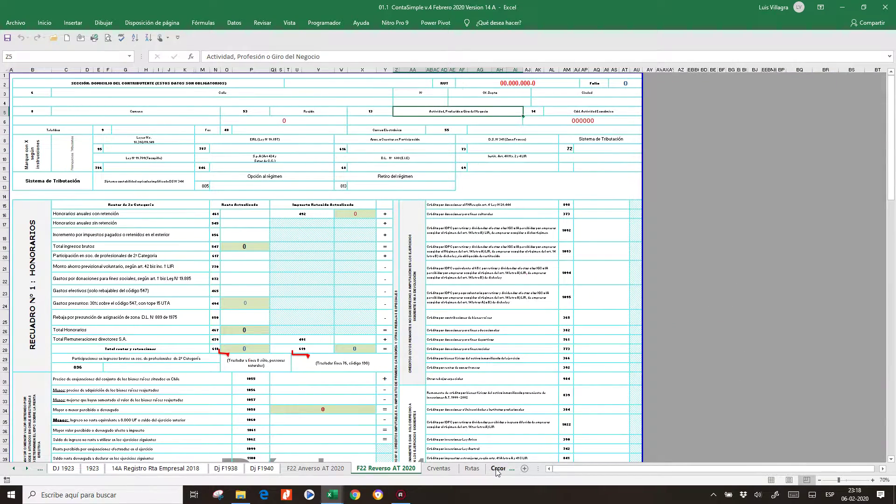
pyautogui.click(497, 468)
pyautogui.click(253, 248)
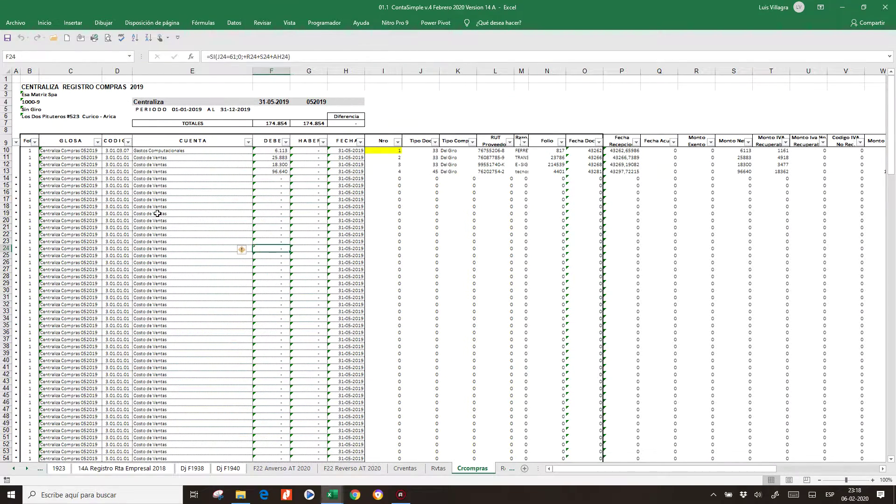
pyautogui.click(472, 143)
pyautogui.scroll(-20, 256, 233)
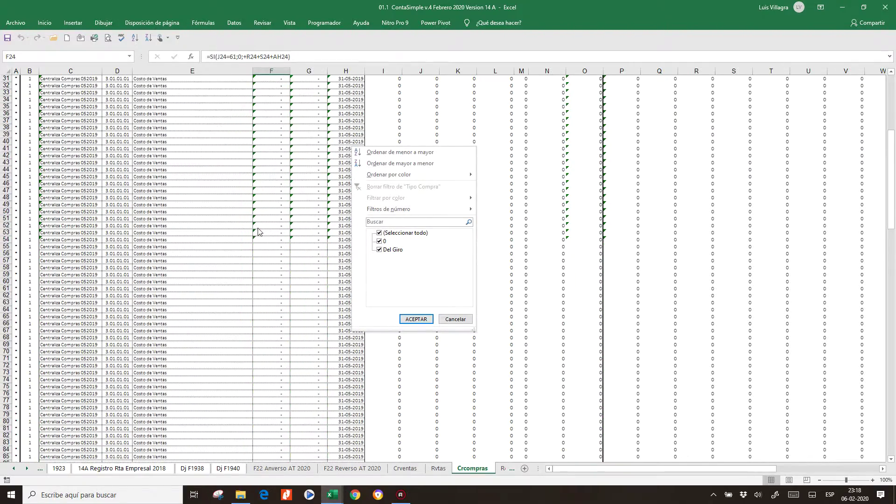
pyautogui.scroll(-9, 258, 232)
pyautogui.scroll(20, 258, 232)
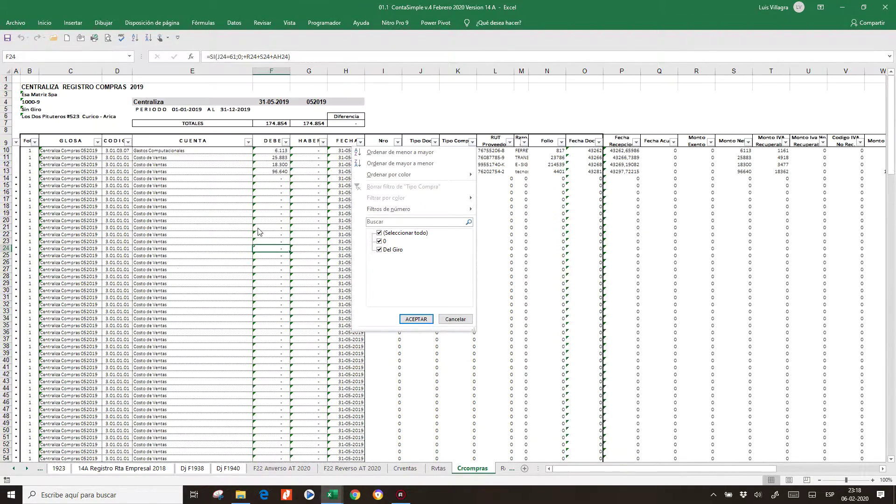
pyautogui.click(400, 162)
pyautogui.click(549, 179)
pyautogui.click(383, 151)
pyautogui.write('+')
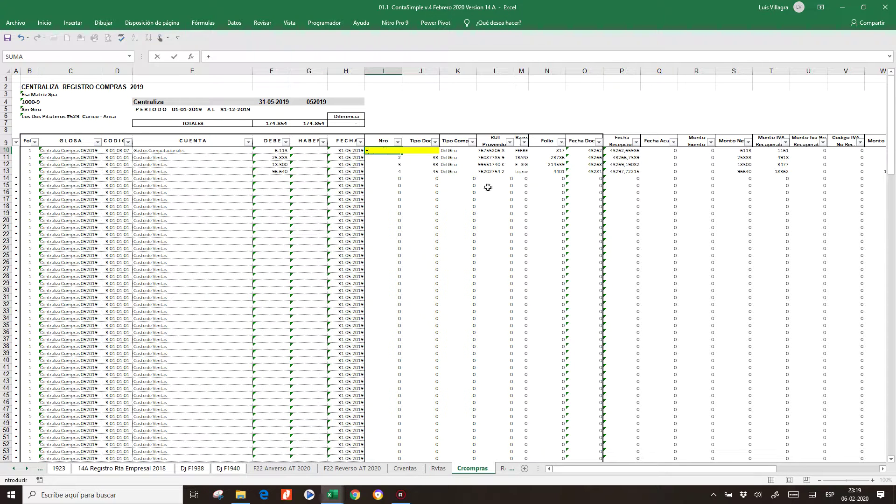
# Open the purchase file RCV_COMPRA_REGISTRO_555-2_201911 from the Registro Matriz 2019 folder and copy its rows 1 to 38, headings included
pyautogui.click(239, 495)
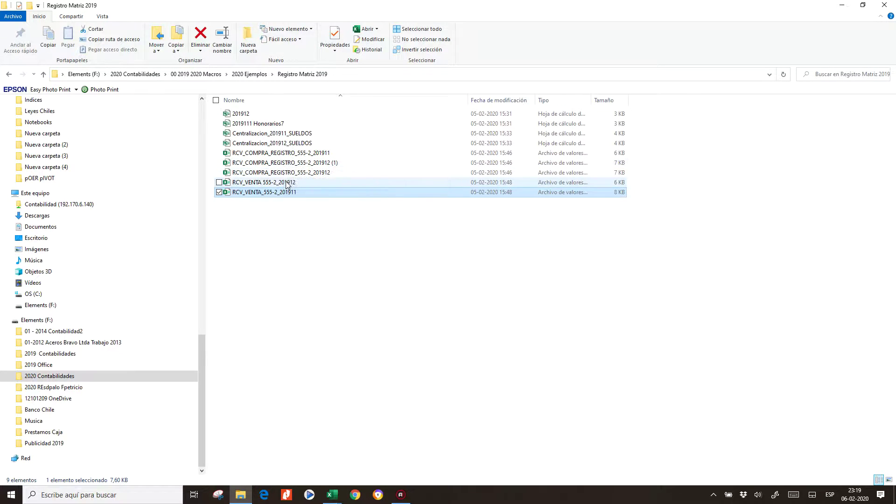
pyautogui.click(286, 154)
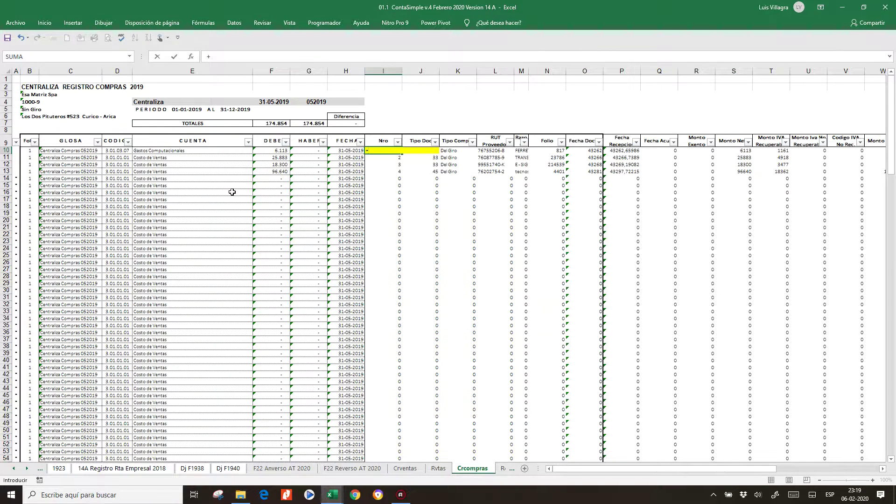
pyautogui.hotkey('ctrl', 'Tab')
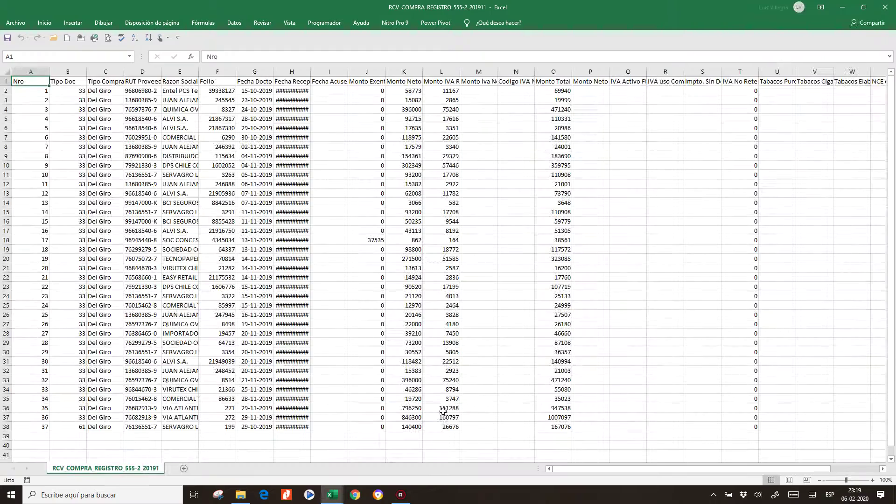
pyautogui.hotkey('ctrl', 'shift', 'Right')
pyautogui.moveTo(79, 82); pyautogui.dragTo(76, 427)
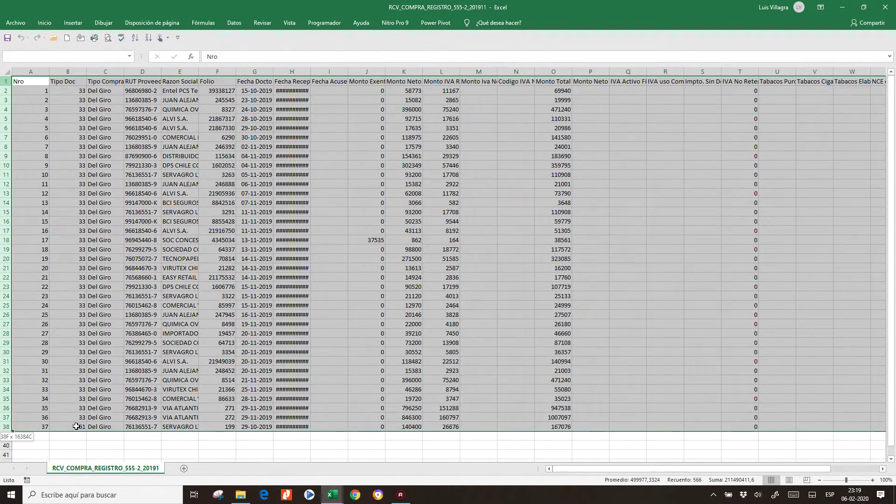
pyautogui.rightClick(10, 193)
pyautogui.click(33, 211)
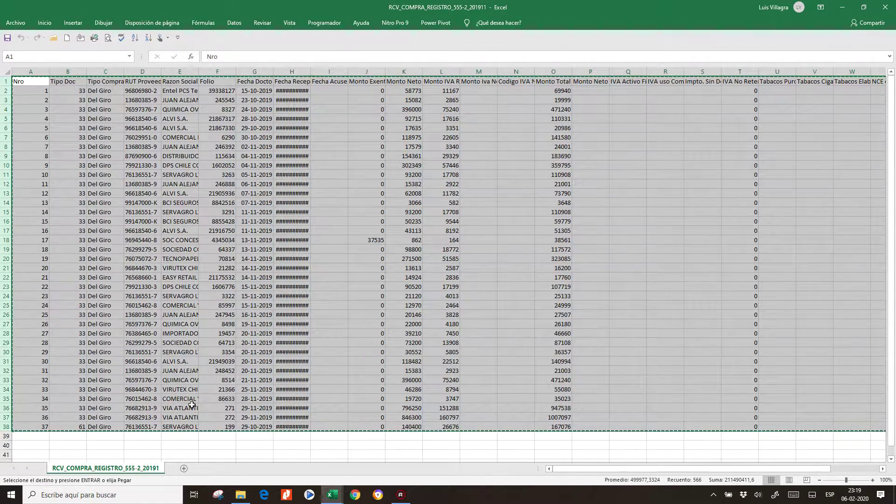
# Return to the ContaSimple workbook and paste the November purchase records into Rcompras starting at cell A1
pyautogui.moveTo(337, 499)
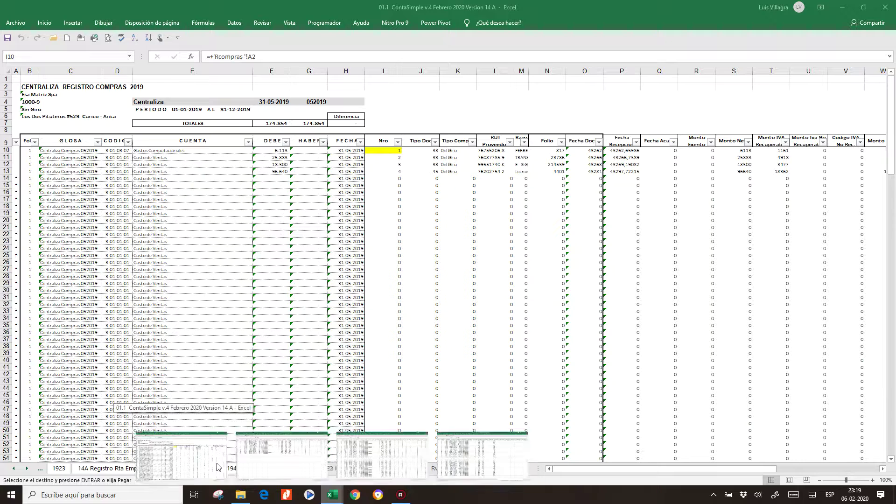
pyautogui.click(217, 467)
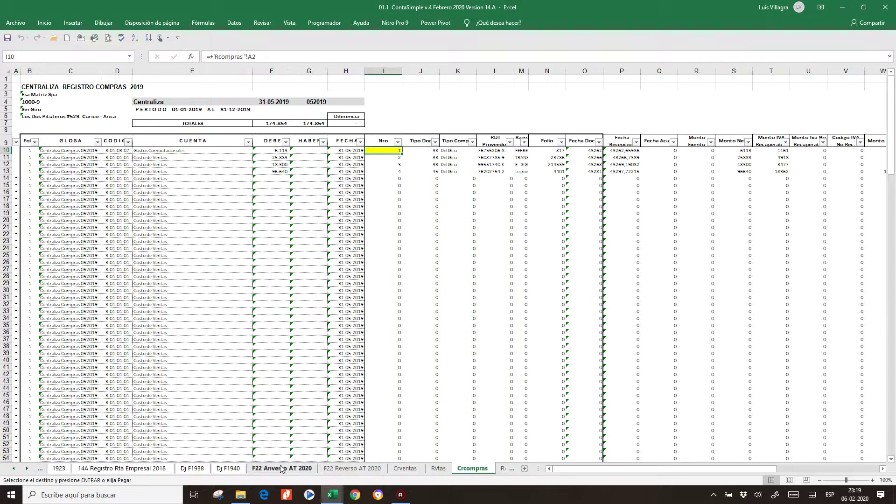
pyautogui.click(500, 469)
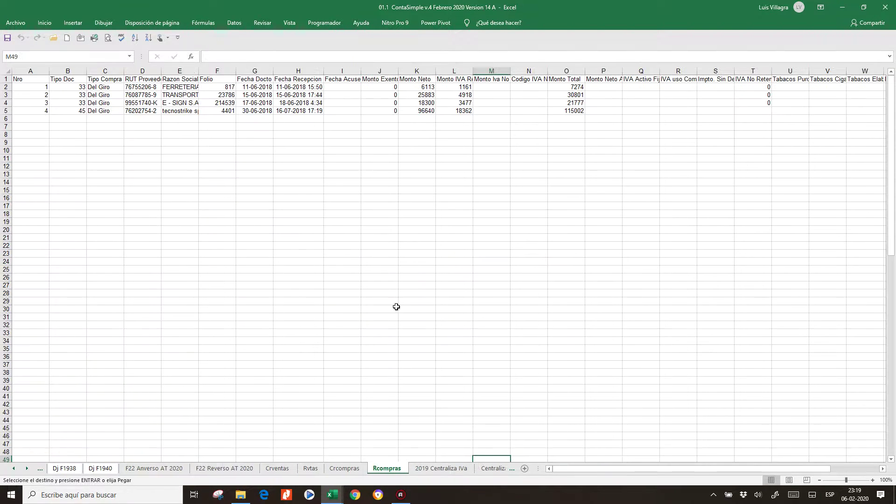
pyautogui.rightClick(14, 79)
pyautogui.click(20, 118)
pyautogui.click(279, 150)
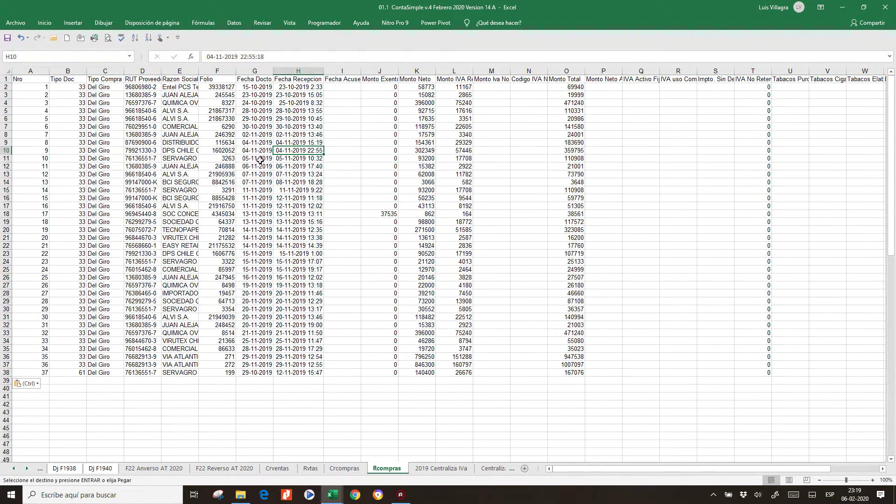
# Examine the November purchase entries in Crcompras down to the unused rows, including the Haber amount of the type 61 document in G46
pyautogui.click(348, 468)
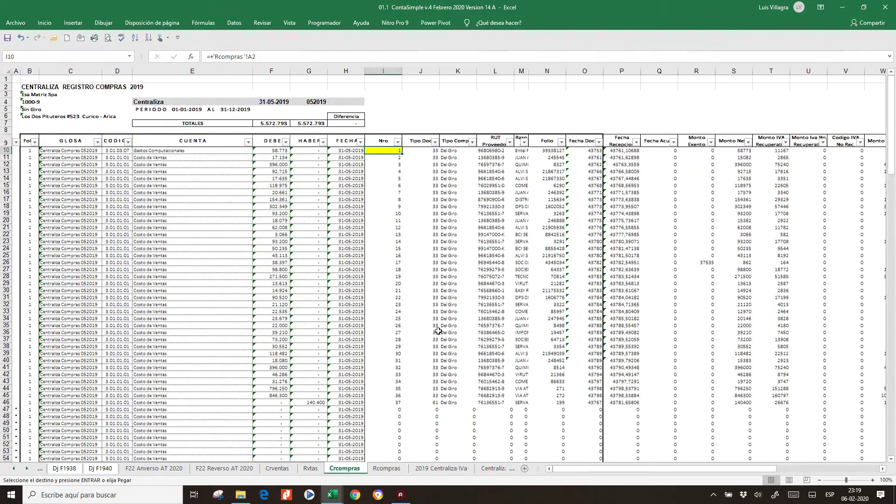
pyautogui.click(469, 290)
pyautogui.press('Left')
pyautogui.press('Left')
pyautogui.press('Left')
pyautogui.press('Left')
pyautogui.press('Left')
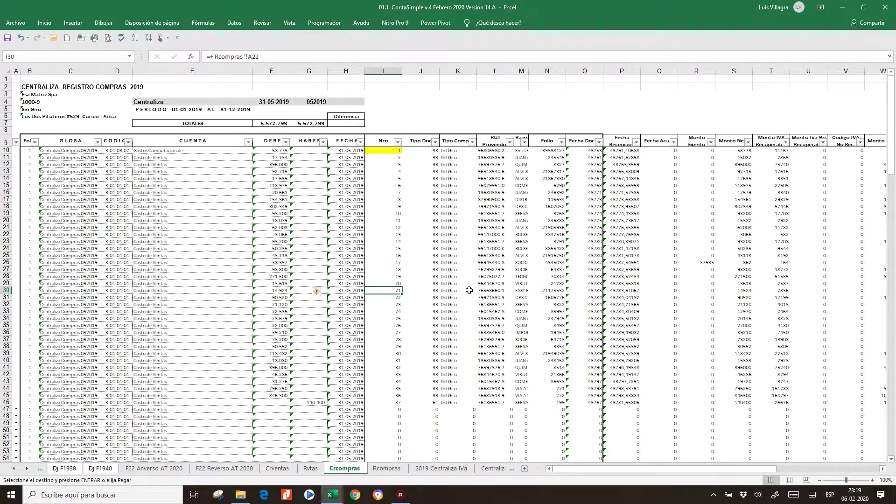
pyautogui.press('Down')
pyautogui.press('Down')
pyautogui.press('Down')
pyautogui.press('Down')
pyautogui.press('Down')
pyautogui.press('Down')
pyautogui.press('Down')
pyautogui.press('Down')
pyautogui.press('Down')
pyautogui.press('Down')
pyautogui.press('Down')
pyautogui.press('Down')
pyautogui.press('Down')
pyautogui.press('Down')
pyautogui.press('Down')
pyautogui.press('Down')
pyautogui.press('Down')
pyautogui.press('Down')
pyautogui.press('Down')
pyautogui.press('Down')
pyautogui.press('Down')
pyautogui.press('Down')
pyautogui.press('Down')
pyautogui.press('Down')
pyautogui.press('Down')
pyautogui.press('Down')
pyautogui.press('Down')
pyautogui.press('Down')
pyautogui.press('Down')
pyautogui.press('Down')
pyautogui.press('Down')
pyautogui.press('Down')
pyautogui.press('Down')
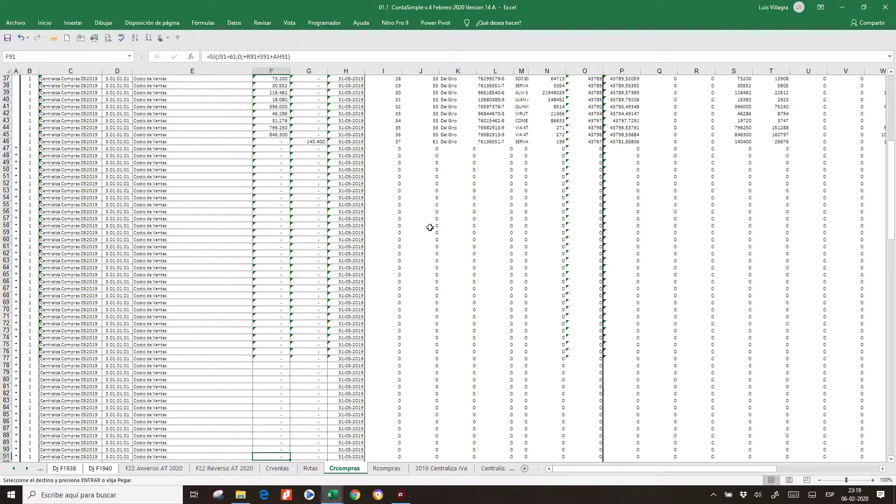
pyautogui.scroll(10, 422, 194)
pyautogui.click(303, 357)
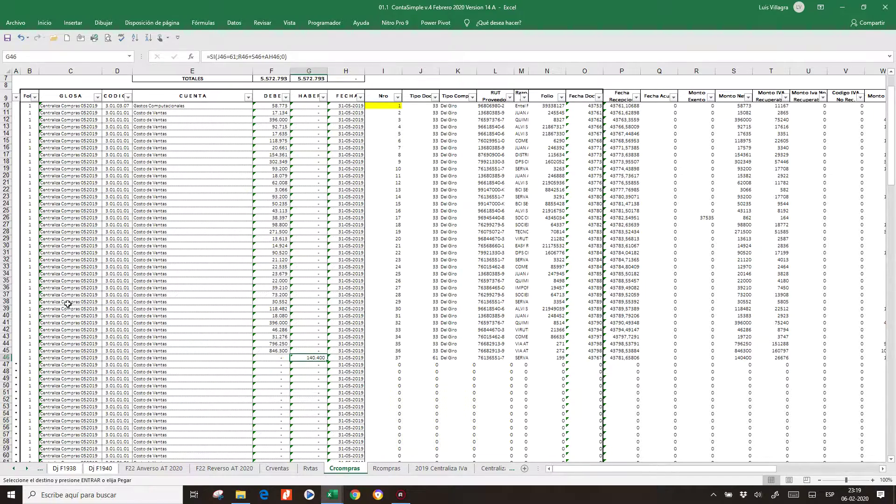
pyautogui.scroll(-10, 67, 304)
pyautogui.scroll(12, 68, 304)
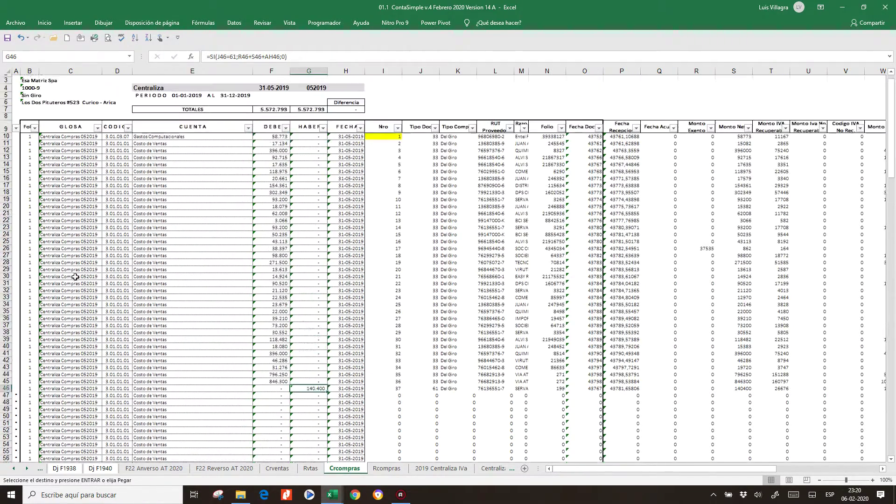
# Filter column A of Crcompras to exclude the rows marked with an asterisk and keep only the blanks
pyautogui.click(16, 142)
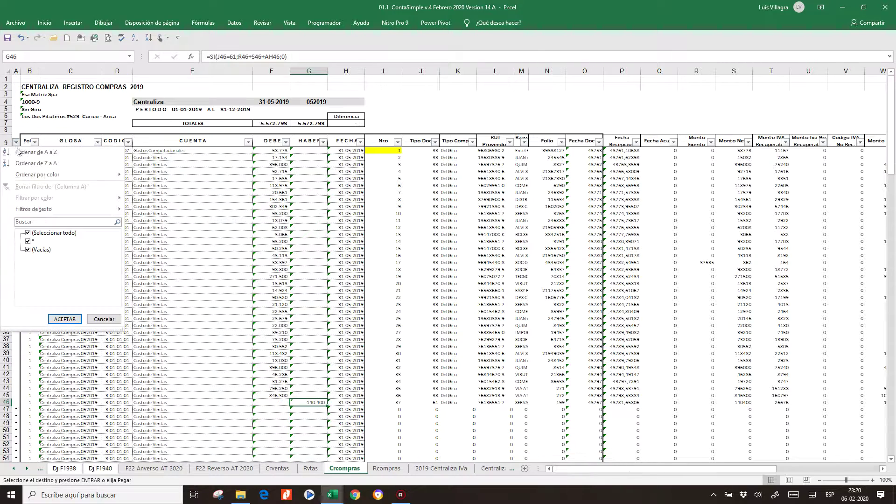
pyautogui.click(28, 240)
pyautogui.click(63, 320)
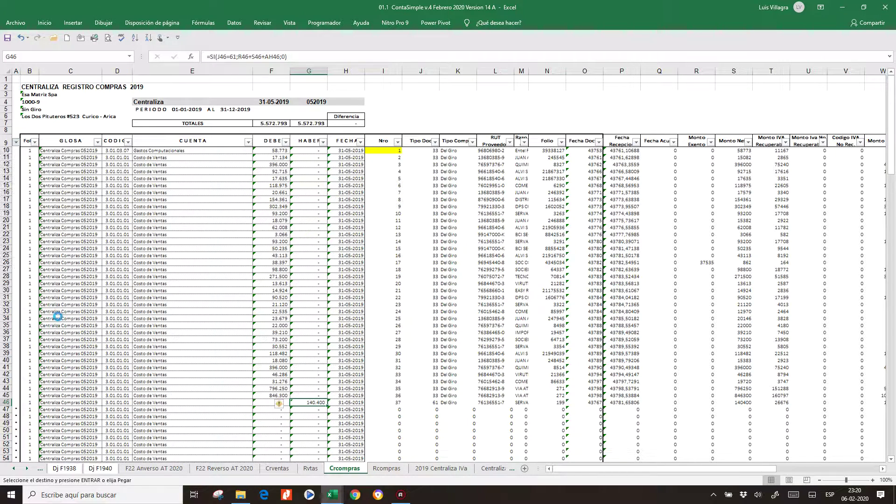
# Widen column M of Crcompras so the supplier names under Razon Social can be read
pyautogui.moveTo(26, 151); pyautogui.dragTo(560, 292)
pyautogui.click(210, 222)
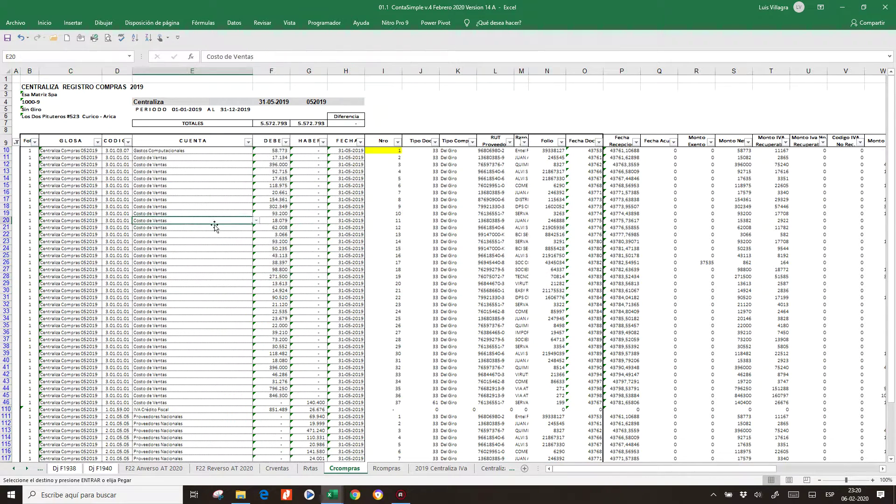
pyautogui.click(191, 164)
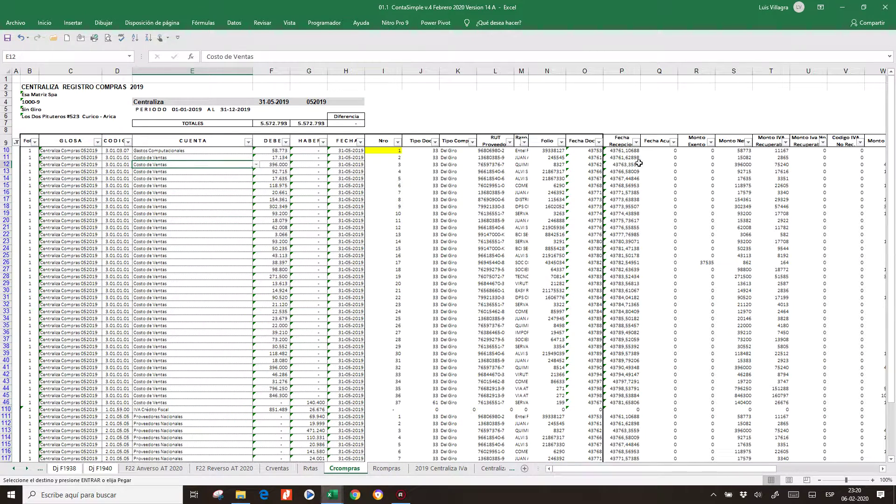
pyautogui.moveTo(528, 70); pyautogui.dragTo(570, 74)
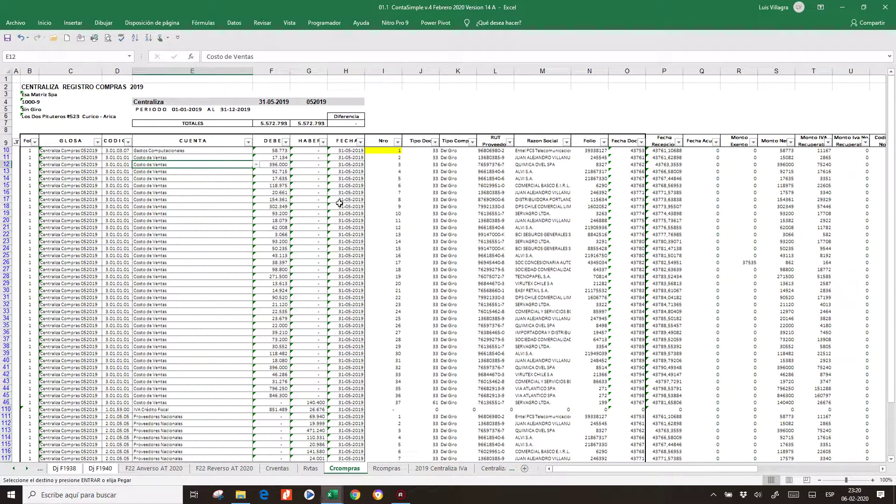
# Filter the Razon Social column to show only BCI SEGUROS GENERALES S.A
pyautogui.click(566, 141)
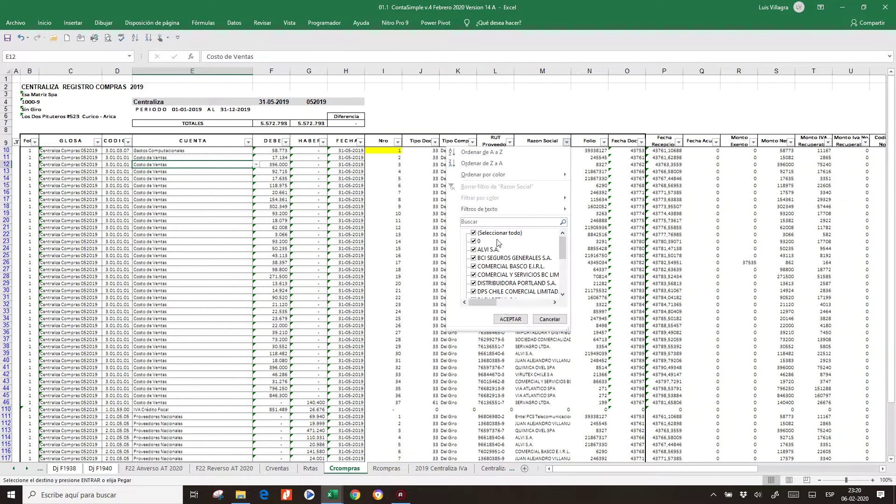
pyautogui.click(474, 233)
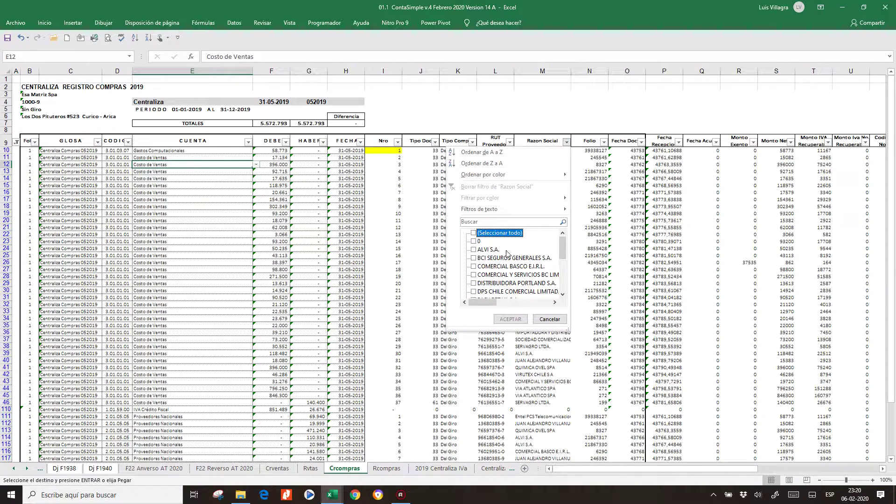
pyautogui.click(474, 258)
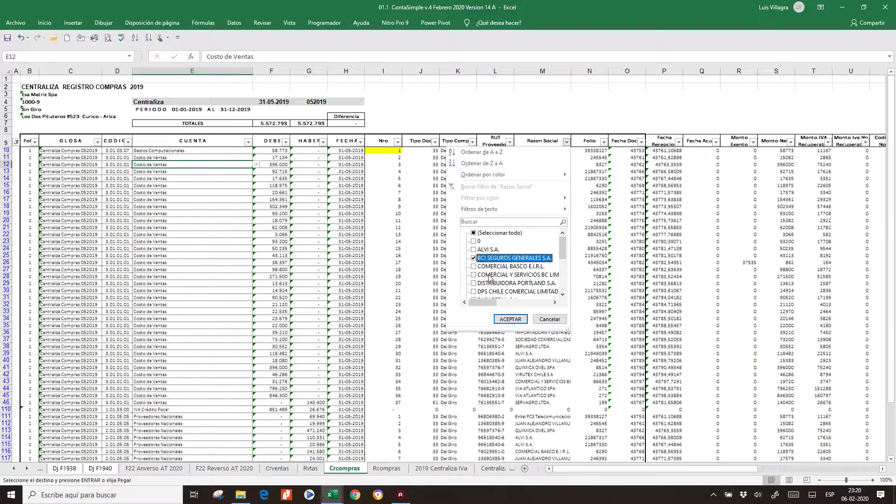
pyautogui.click(510, 319)
# Set the account of the first BCI SEGUROS purchase, in E22, to Gastos Banco de Chile from the account list
pyautogui.click(194, 149)
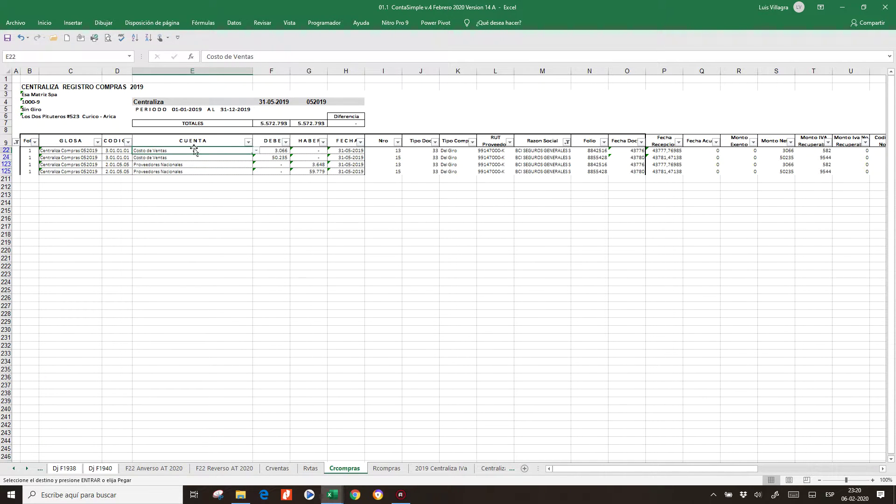
pyautogui.click(255, 151)
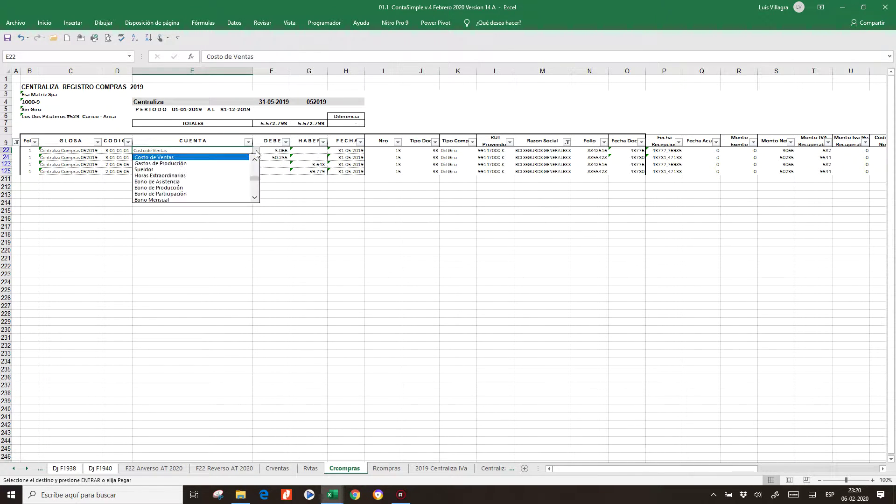
pyautogui.click(254, 198)
pyautogui.click(254, 198)
pyautogui.click(254, 198)
pyautogui.click(254, 198)
pyautogui.click(254, 198)
pyautogui.click(255, 198)
pyautogui.click(254, 198)
pyautogui.click(254, 197)
pyautogui.click(254, 198)
pyautogui.click(255, 198)
pyautogui.click(254, 198)
pyautogui.click(254, 199)
pyautogui.click(255, 199)
pyautogui.click(254, 199)
pyautogui.click(254, 198)
pyautogui.click(255, 198)
pyautogui.click(255, 199)
pyautogui.click(255, 199)
pyautogui.click(255, 198)
pyautogui.click(255, 199)
pyautogui.click(254, 199)
pyautogui.click(255, 199)
pyautogui.click(255, 159)
pyautogui.click(254, 160)
pyautogui.click(255, 160)
pyautogui.click(255, 161)
pyautogui.click(254, 161)
pyautogui.click(255, 161)
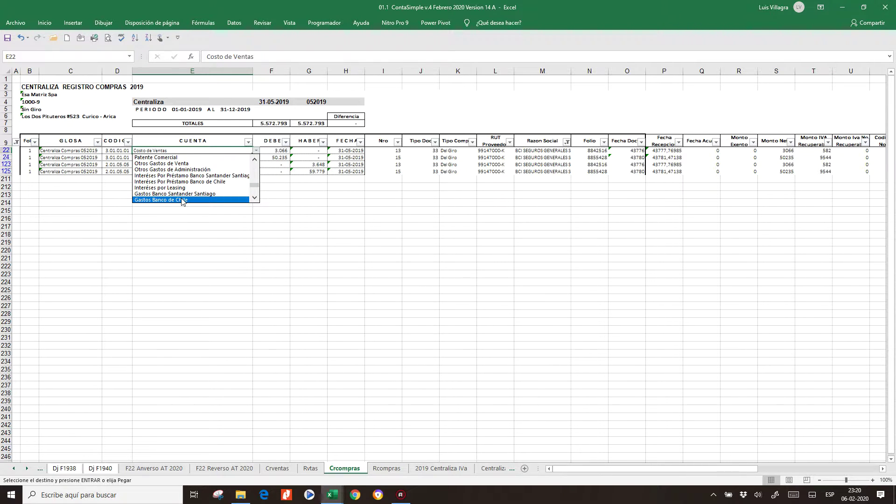
pyautogui.click(182, 200)
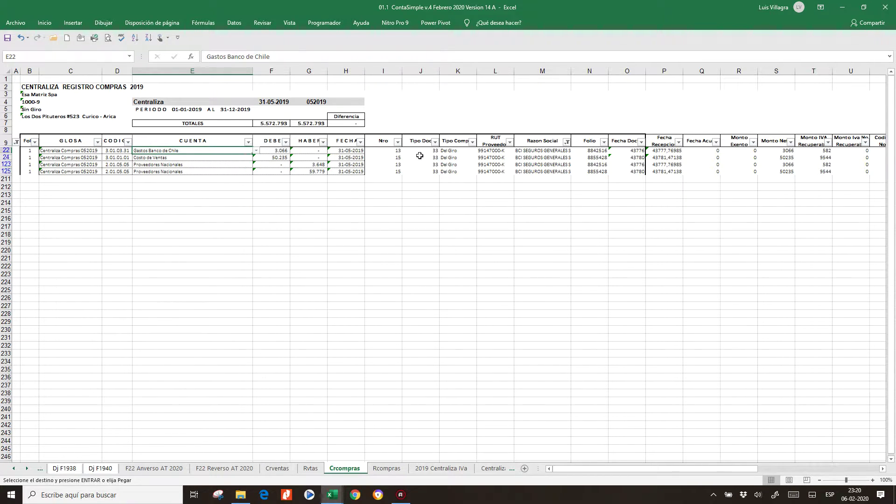
pyautogui.click(256, 150)
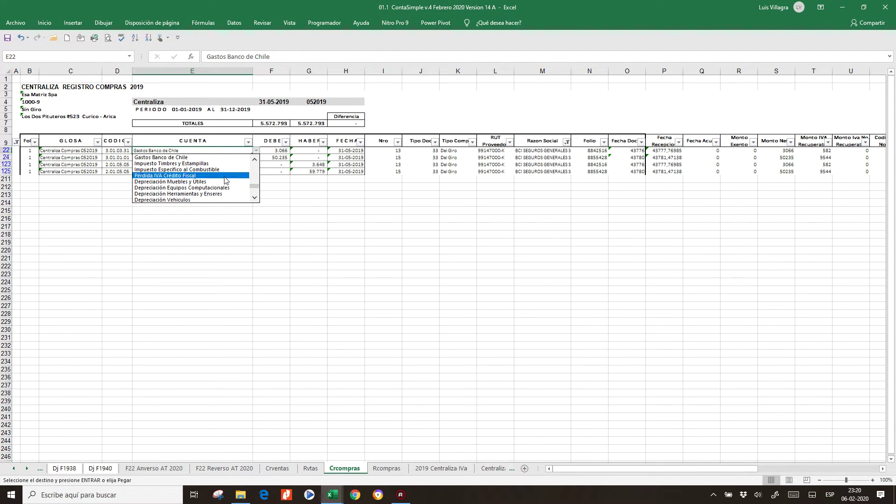
pyautogui.click(254, 161)
pyautogui.click(255, 162)
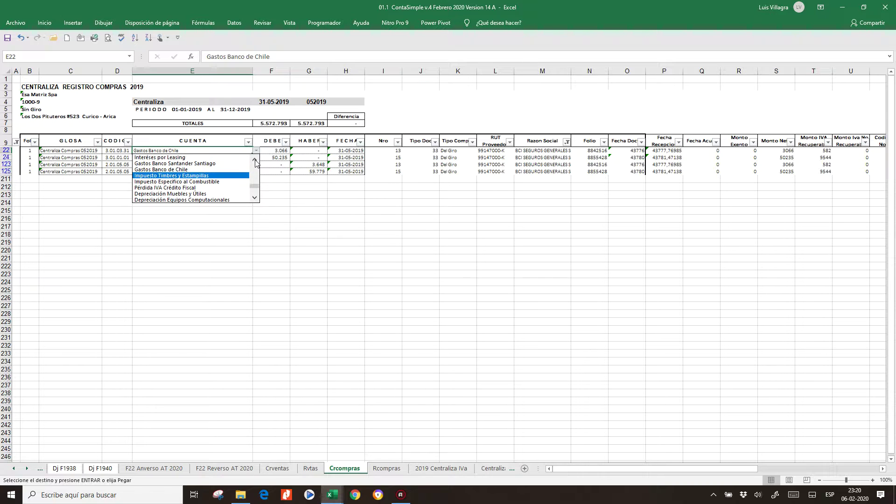
pyautogui.click(187, 170)
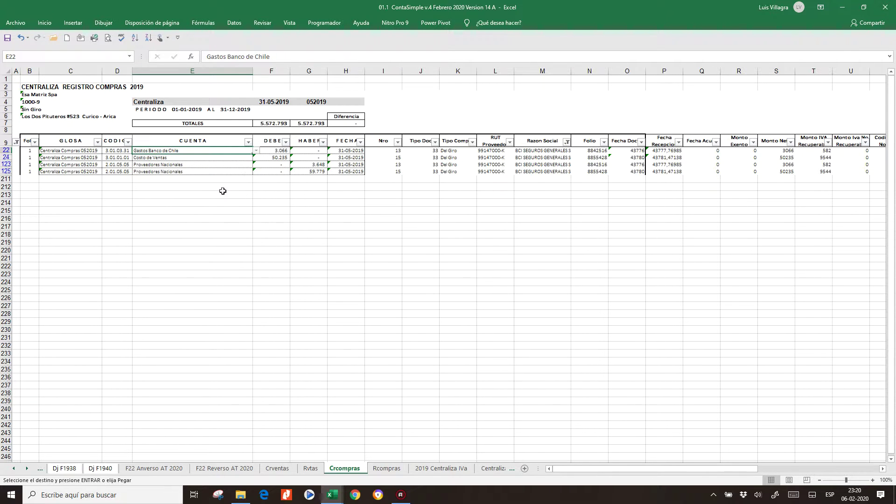
# Copy the Gastos Banco de Chile account into E24 for the second BCI SEGUROS purchase
pyautogui.click(234, 158)
pyautogui.press('Return')
pyautogui.click(479, 179)
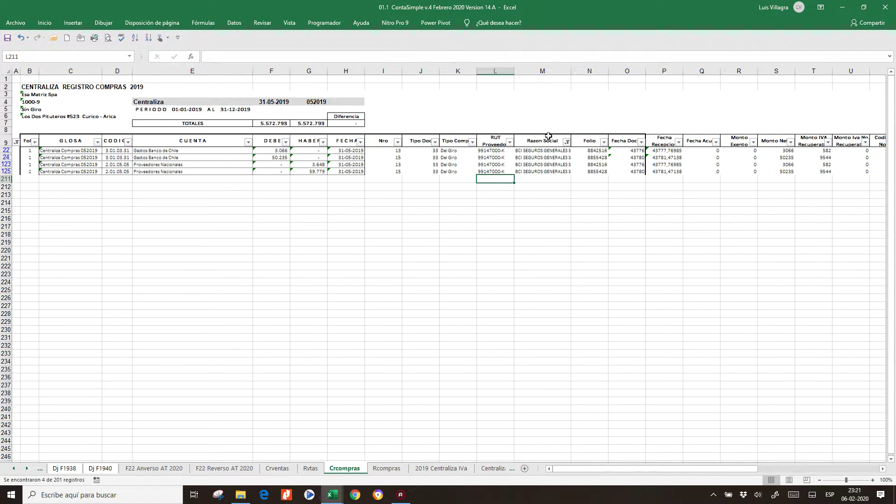
# Change the Razon Social filter to show only the Entel PCS Telecomunicaciones entries
pyautogui.click(566, 142)
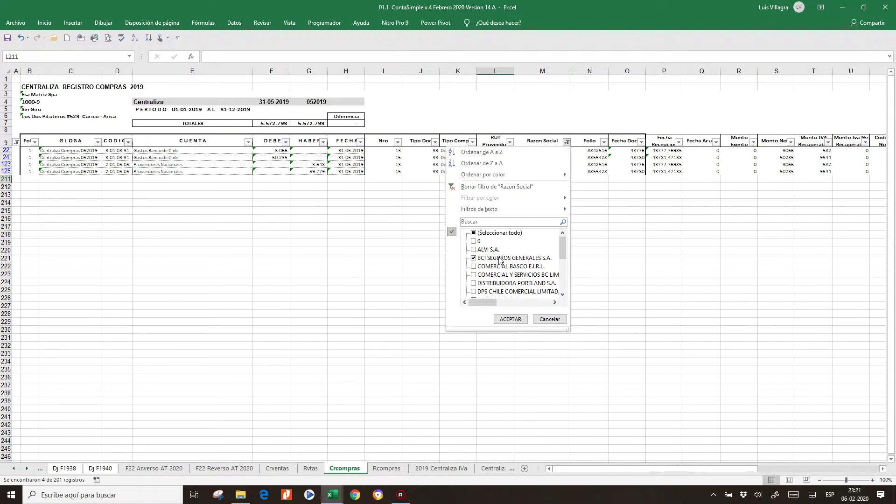
pyautogui.click(474, 258)
pyautogui.click(563, 294)
pyautogui.click(563, 295)
pyautogui.click(563, 295)
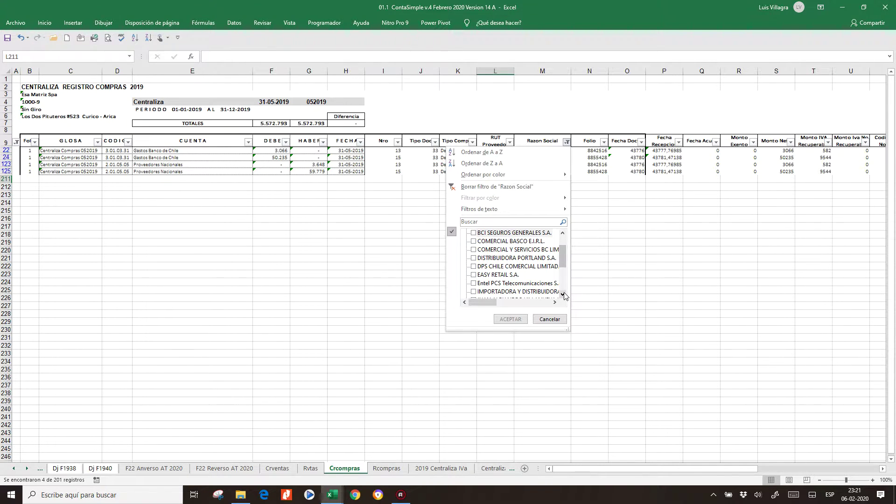
pyautogui.click(564, 295)
pyautogui.click(563, 295)
pyautogui.click(563, 294)
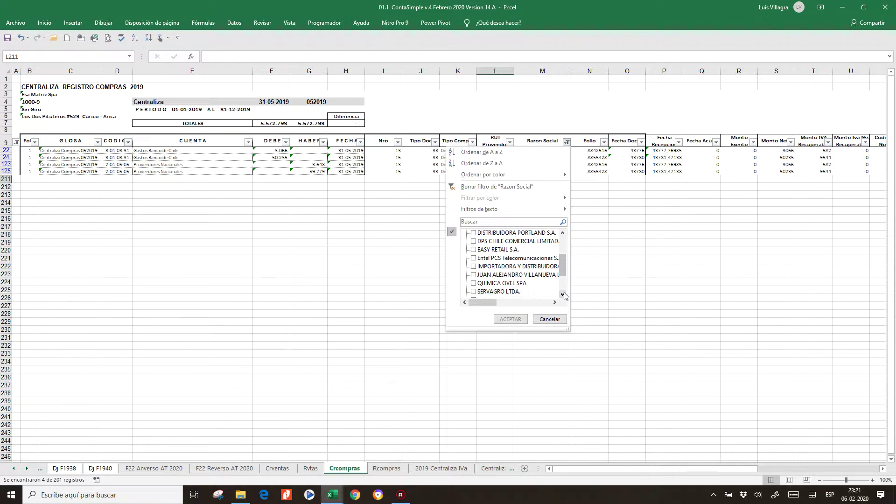
pyautogui.click(564, 295)
pyautogui.click(479, 251)
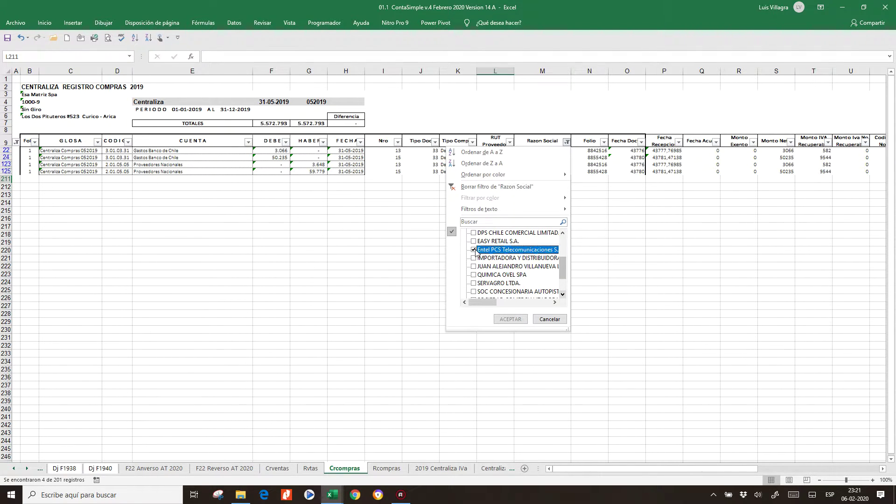
pyautogui.scroll(-1, 565, 299)
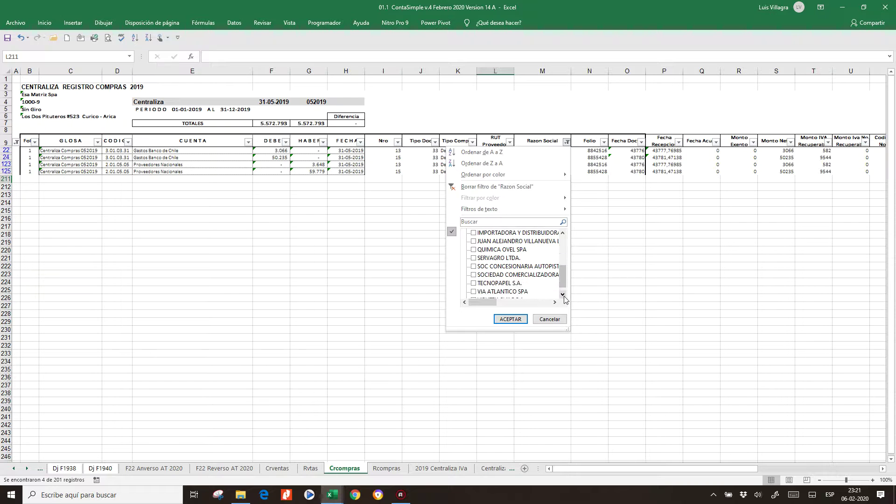
pyautogui.click(510, 319)
# Set the account of the Entel PCS purchase in E10 to Gastos Teléfono from the account list
pyautogui.click(178, 152)
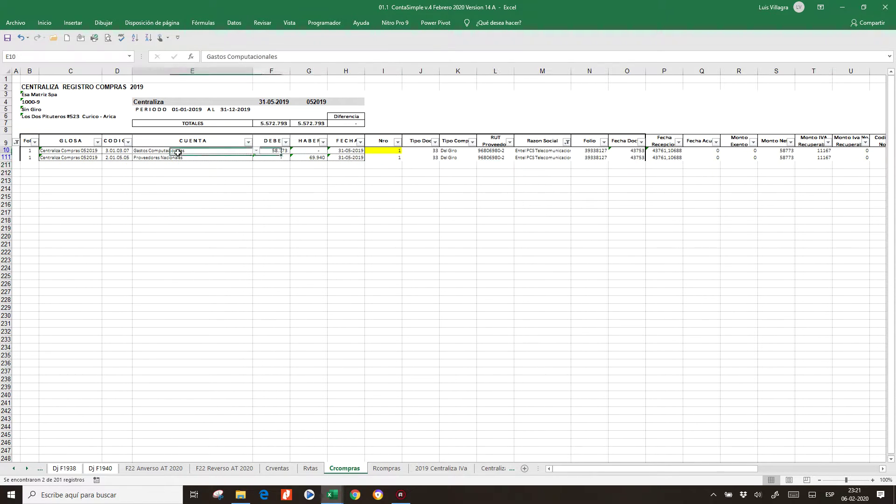
pyautogui.click(256, 151)
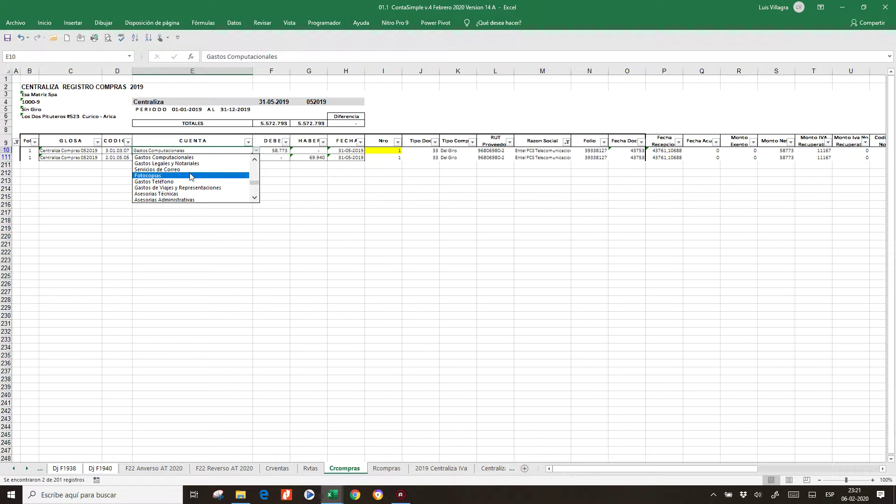
pyautogui.click(255, 162)
pyautogui.click(255, 161)
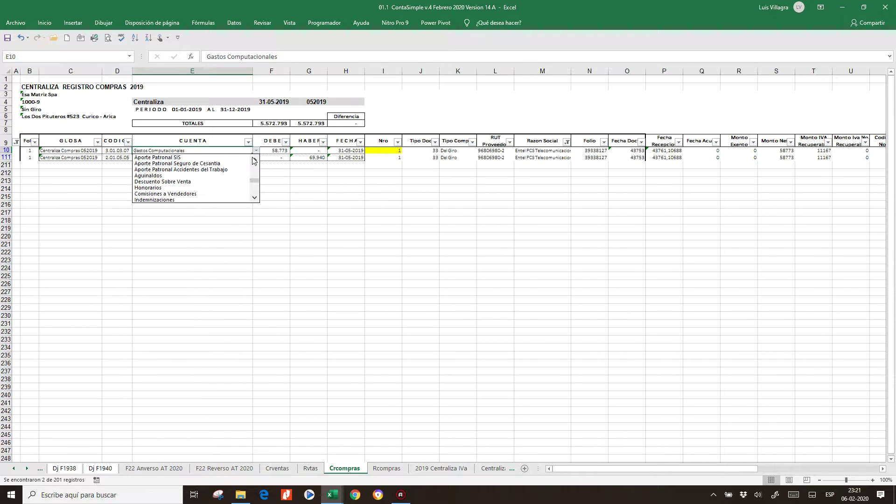
pyautogui.click(254, 161)
pyautogui.click(254, 161)
pyautogui.click(255, 161)
pyautogui.click(254, 161)
pyautogui.click(255, 198)
pyautogui.click(255, 197)
pyautogui.click(254, 197)
pyautogui.click(255, 197)
pyautogui.click(256, 200)
pyautogui.click(256, 200)
pyautogui.click(256, 201)
pyautogui.click(256, 201)
pyautogui.click(256, 201)
pyautogui.click(255, 200)
pyautogui.click(256, 201)
pyautogui.click(256, 201)
pyautogui.click(256, 201)
pyautogui.click(255, 201)
pyautogui.click(255, 201)
pyautogui.click(256, 201)
pyautogui.click(256, 161)
pyautogui.click(255, 161)
pyautogui.click(256, 161)
pyautogui.click(256, 161)
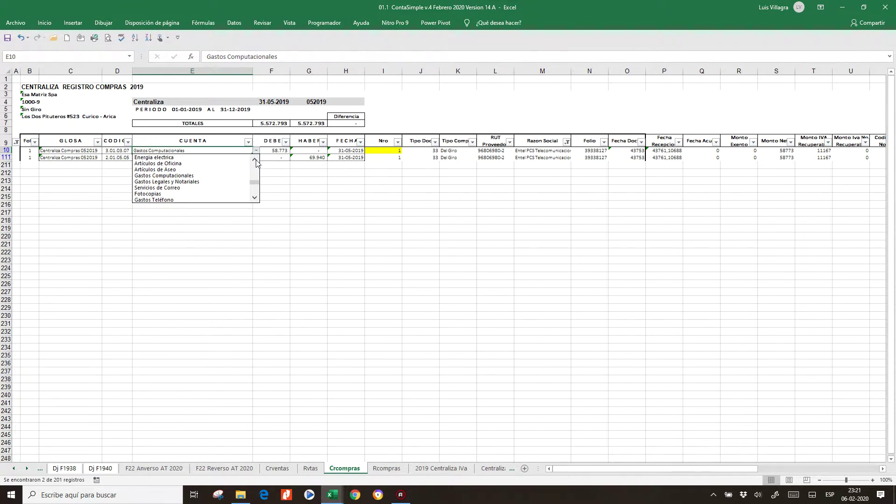
pyautogui.click(154, 199)
pyautogui.click(345, 172)
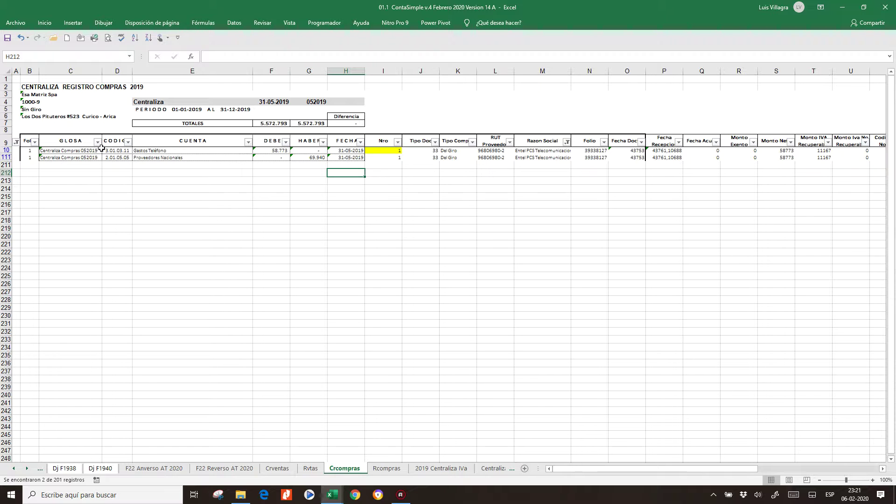
# Change the Razon Social filter to show only the ALVI S.A. entries
pyautogui.click(566, 142)
pyautogui.click(478, 233)
pyautogui.click(474, 233)
pyautogui.click(474, 249)
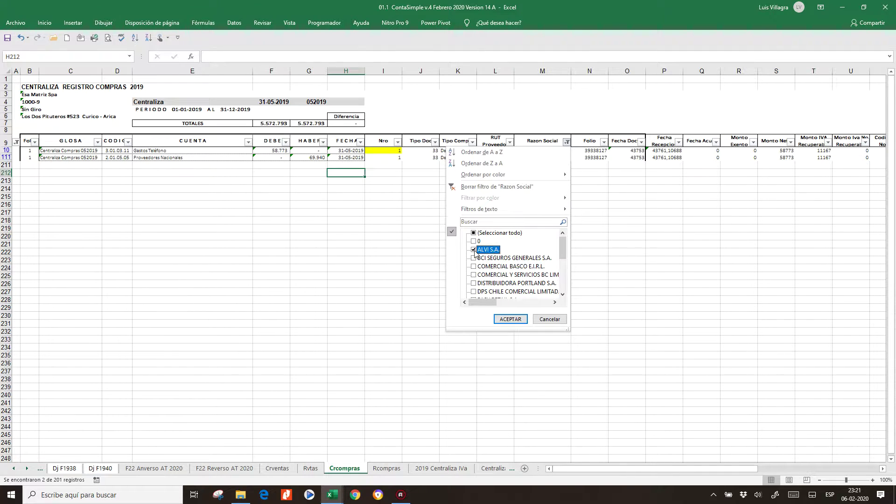
pyautogui.click(513, 319)
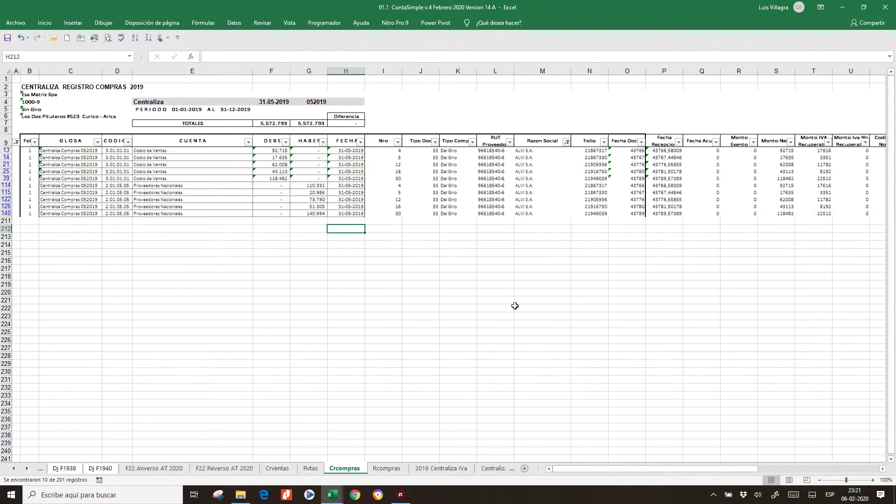
# Set the account of the first ALVI S.A. purchase, in E13, to Gastos Generales from the account list
pyautogui.click(159, 151)
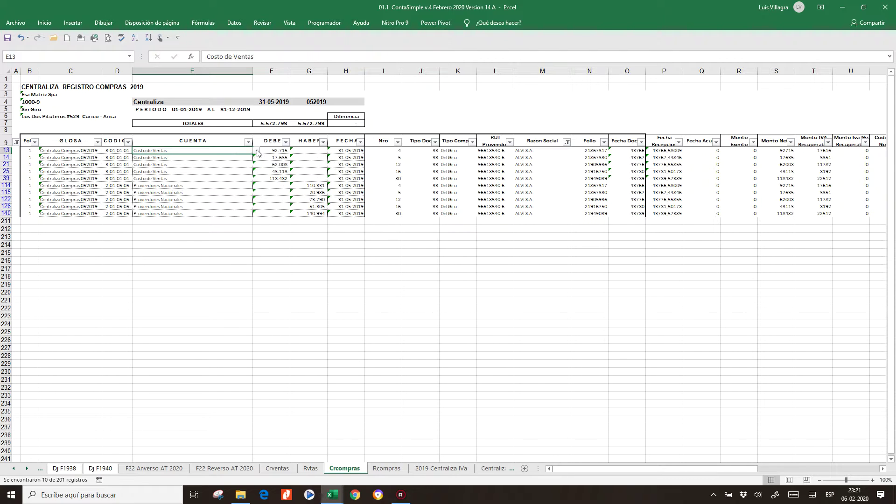
pyautogui.click(256, 151)
pyautogui.scroll(-3, 196, 177)
pyautogui.click(256, 199)
pyautogui.click(256, 200)
pyautogui.click(255, 200)
pyautogui.click(256, 199)
pyautogui.click(255, 199)
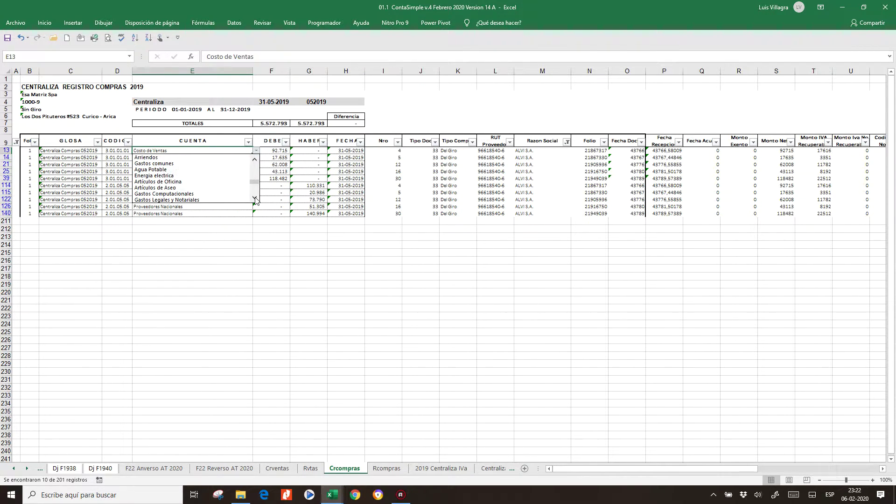
pyautogui.click(256, 200)
pyautogui.click(256, 199)
pyautogui.click(256, 199)
pyautogui.click(256, 200)
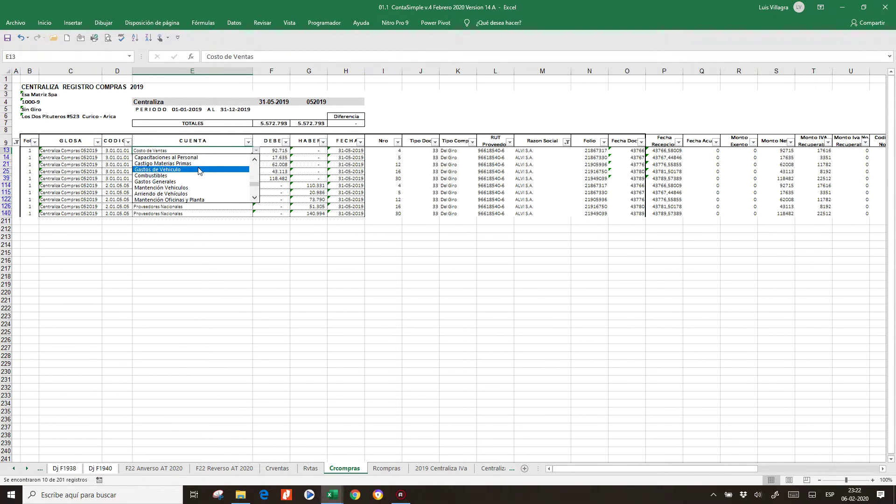
pyautogui.click(197, 182)
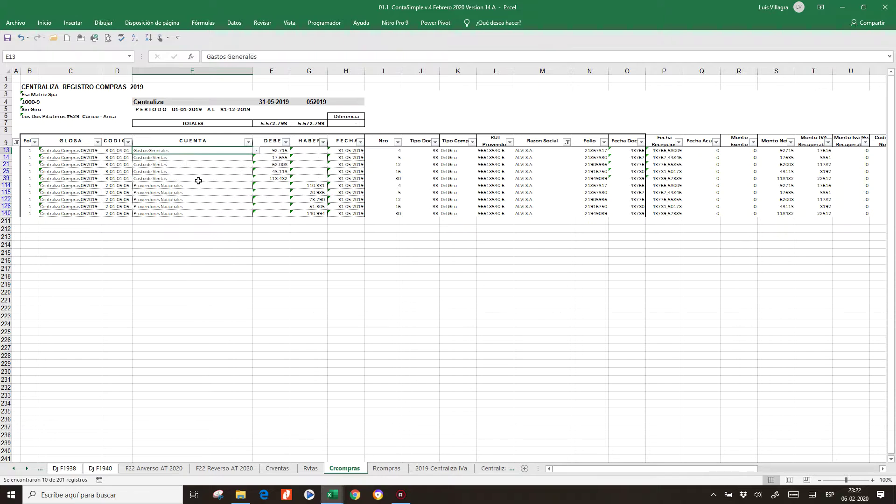
# Copy the Gastos Generales account from E13 to the remaining ALVI S.A. expense rows, E14, E21, E25 and E39
pyautogui.hotkey('ctrl', 'c')
pyautogui.press('Down')
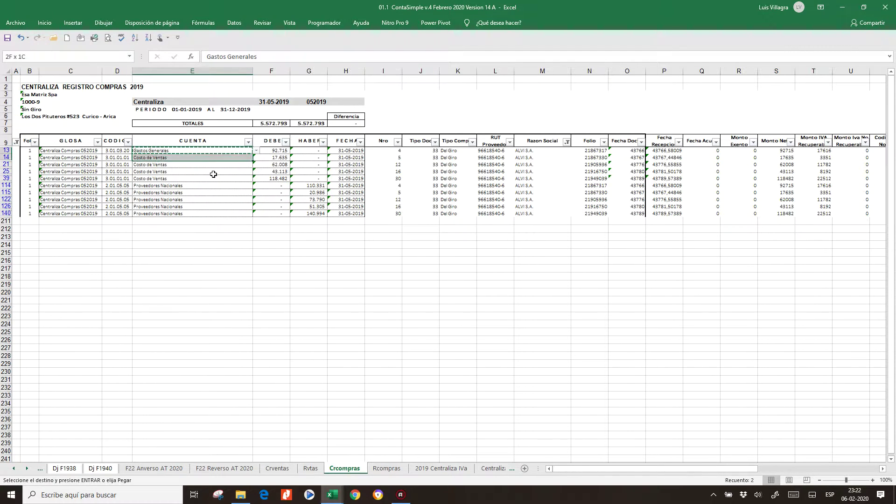
pyautogui.hotkey('shift', 'Down')
pyautogui.hotkey('shift', 'Down')
pyautogui.hotkey('shift', 'Down')
pyautogui.hotkey('ctrl', 'v')
pyautogui.click(213, 172)
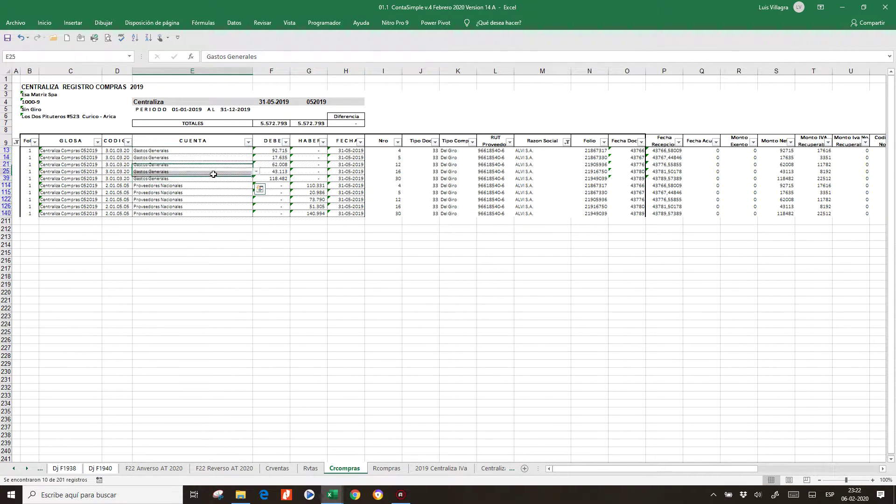
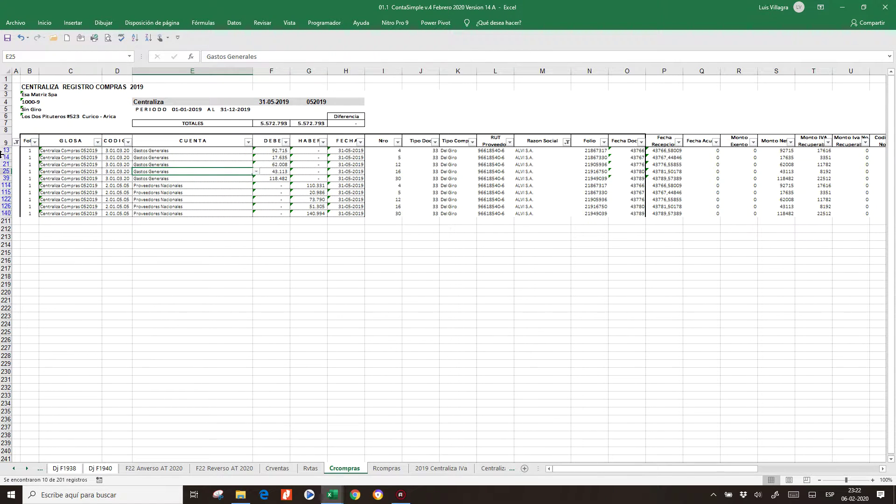
# Reset the Razon Social filter to show the entries of all suppliers
pyautogui.click(567, 142)
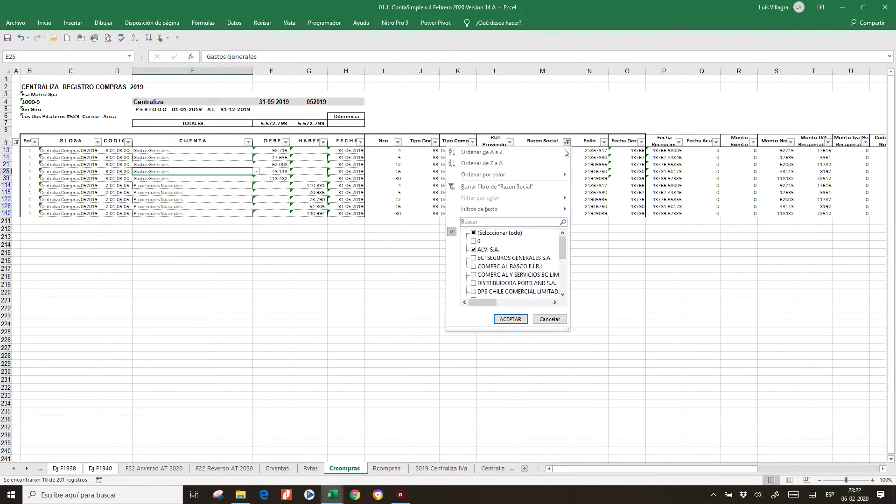
pyautogui.click(474, 233)
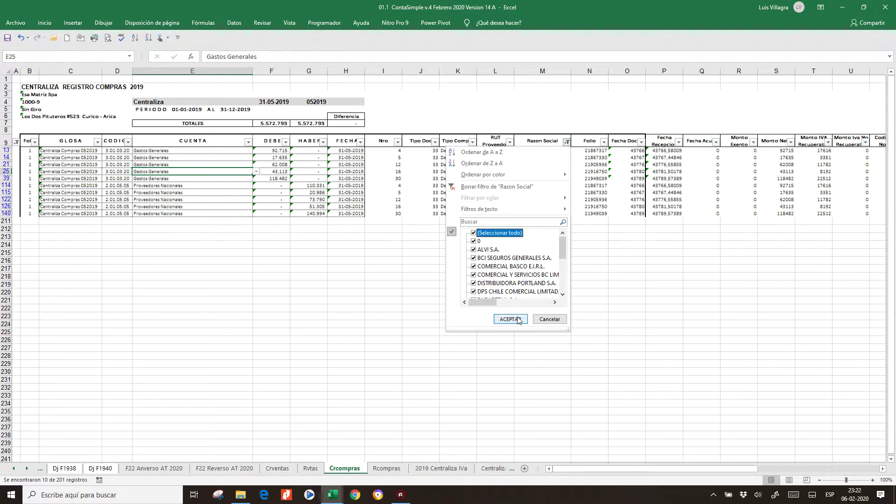
pyautogui.click(511, 319)
pyautogui.moveTo(29, 150); pyautogui.dragTo(640, 450)
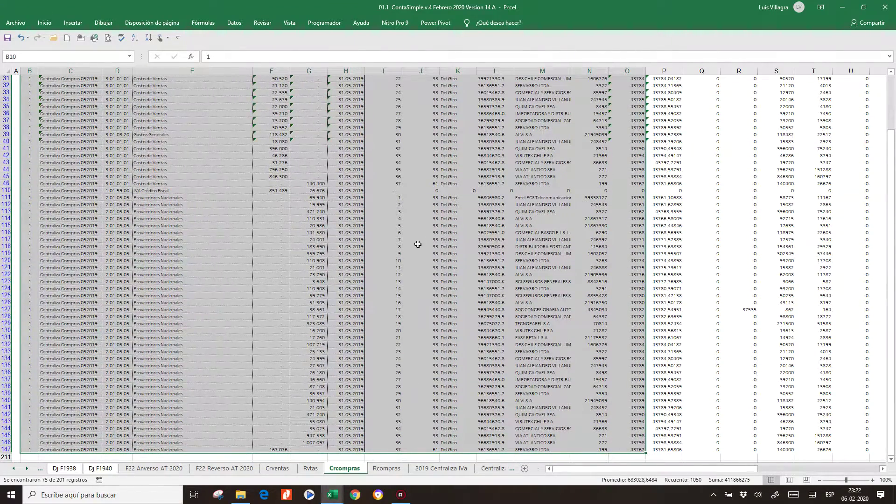
pyautogui.rightClick(276, 144)
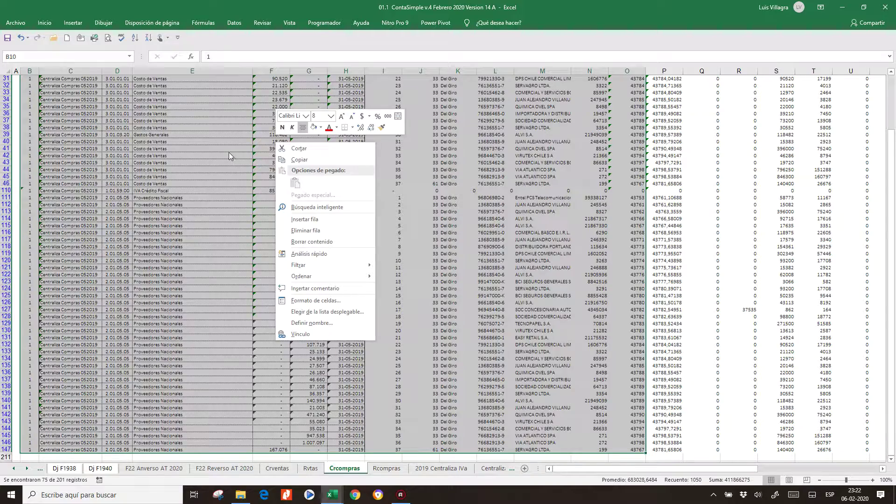
pyautogui.press('Escape')
# Set the Centraliza date in F4 of the purchase sheet to 30-11-2019
pyautogui.scroll(10, 479, 146)
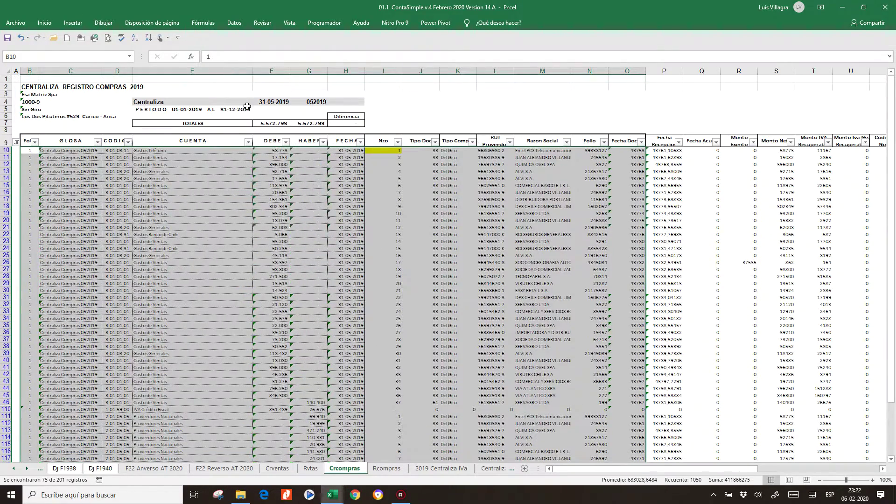
pyautogui.click(268, 101)
pyautogui.write('30')
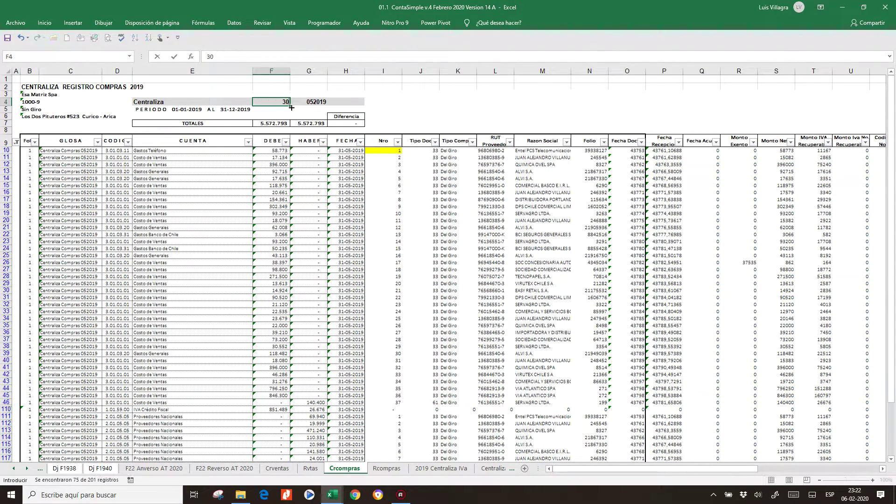
pyautogui.write('-11-2019')
pyautogui.press('Tab')
pyautogui.press('Left')
pyautogui.press('Left')
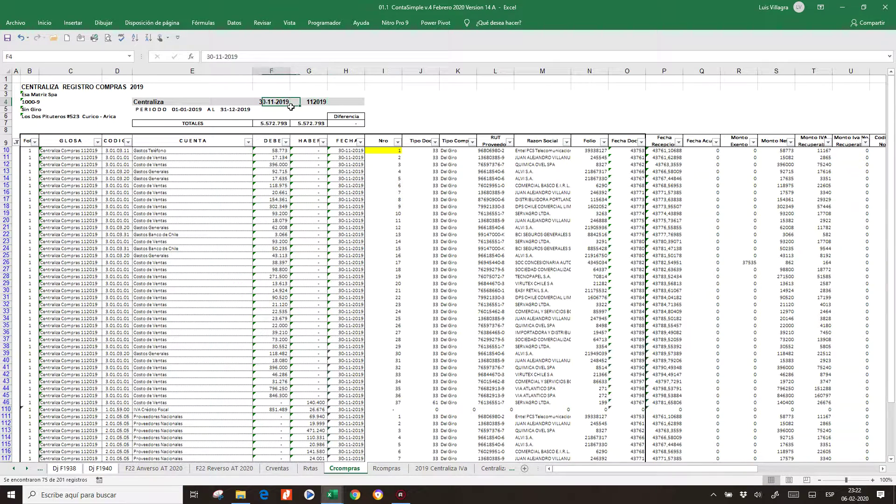
# Move the month-and-year formula from G4 to H4
pyautogui.press('Right')
pyautogui.press('Right')
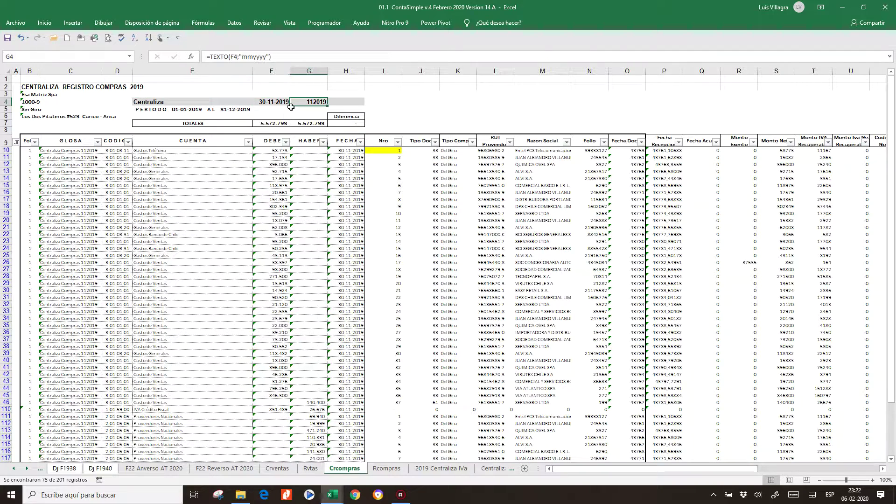
pyautogui.moveTo(291, 103); pyautogui.dragTo(308, 104)
# Enter the date 31-12-2019 in the emptied cell G4
pyautogui.click(308, 104)
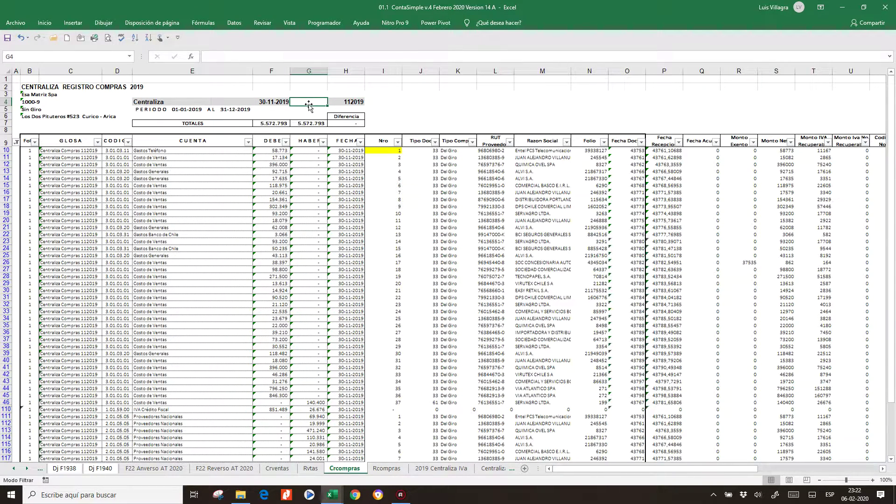
pyautogui.write('31-12')
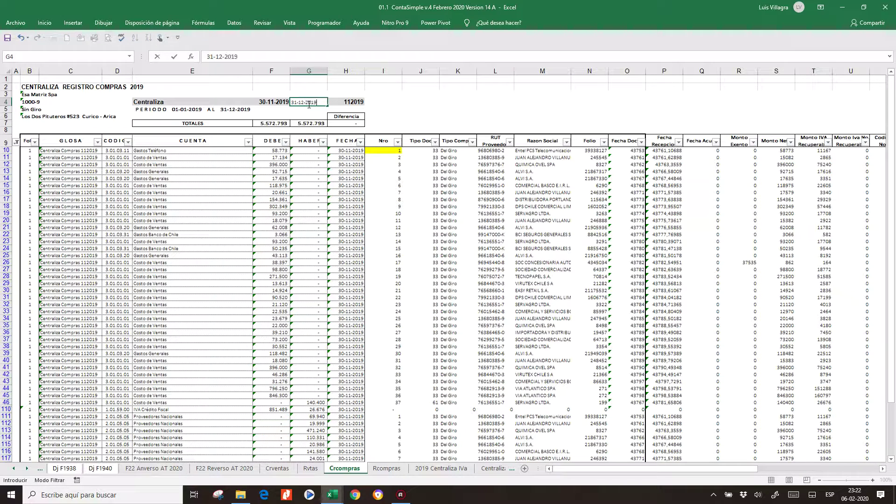
pyautogui.write('-2019')
pyautogui.press('Return')
pyautogui.press('Up')
# Copy the cell format of the date in F4 onto G4
pyautogui.press('Left')
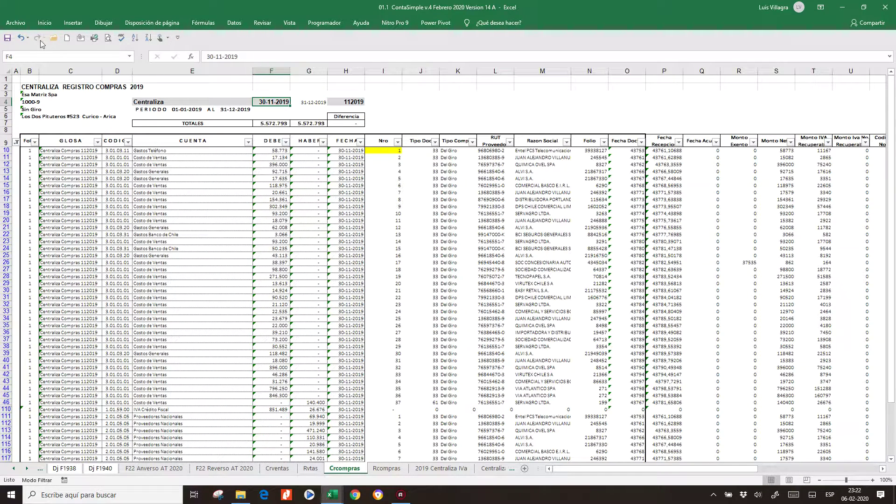
pyautogui.click(44, 23)
pyautogui.click(50, 58)
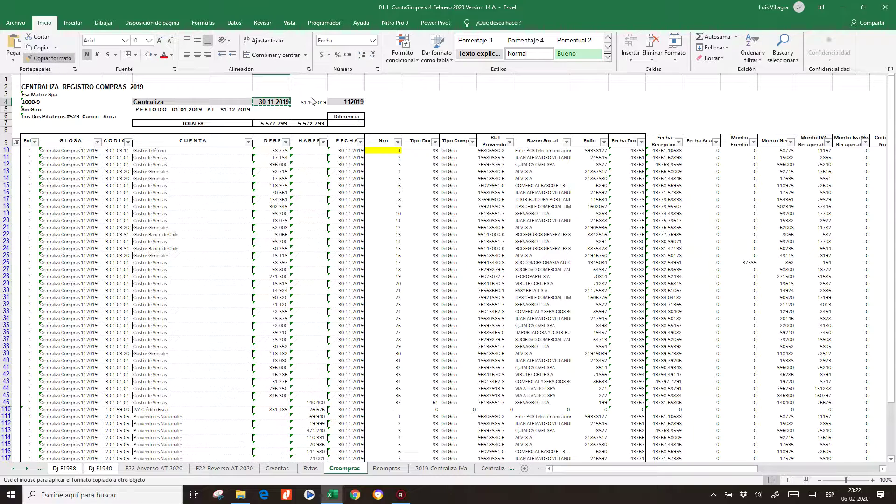
pyautogui.click(308, 102)
pyautogui.click(347, 94)
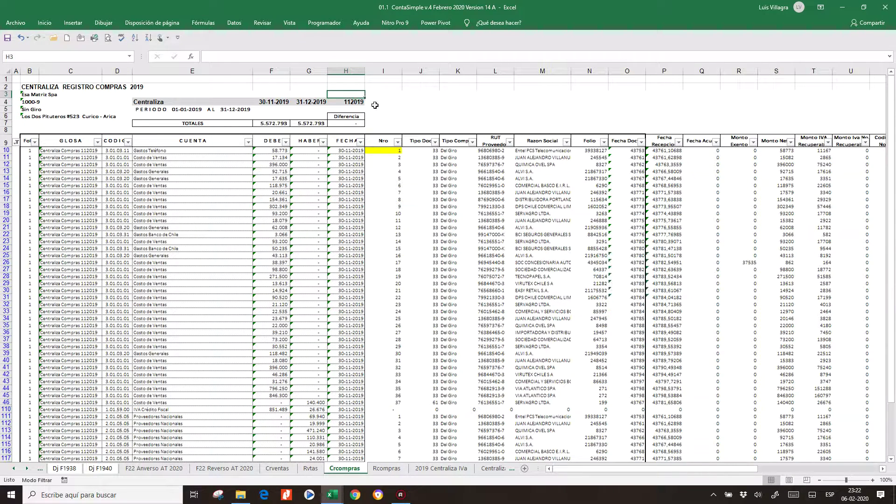
# Set the second date, in G4, to 30-11-2019
pyautogui.click(349, 103)
pyautogui.click(311, 100)
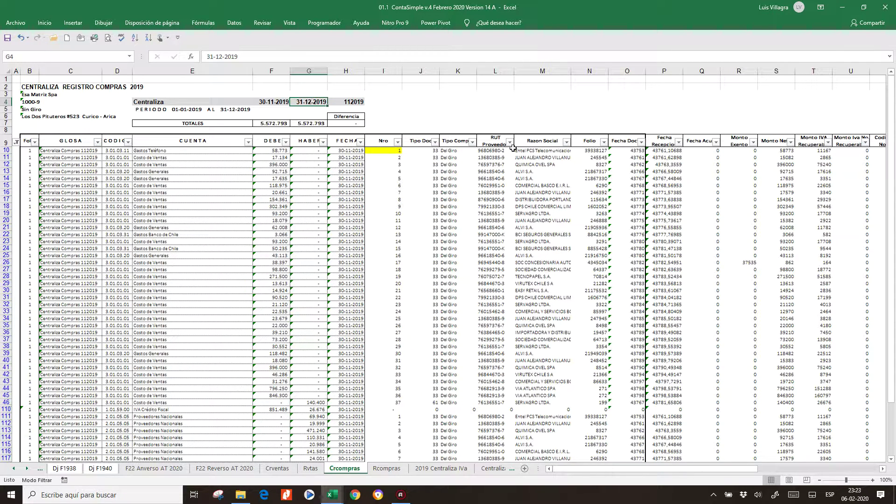
pyautogui.write('30-11-2019')
pyautogui.press('Tab')
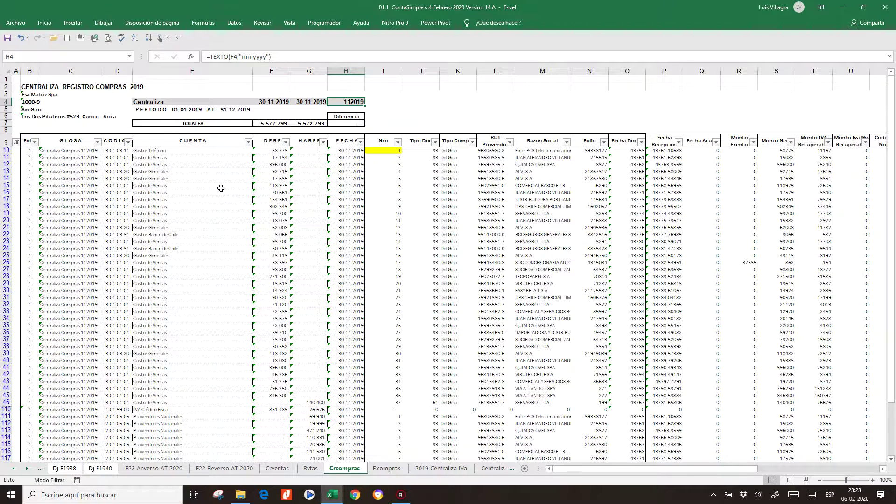
pyautogui.click(275, 185)
pyautogui.click(124, 192)
pyautogui.click(81, 164)
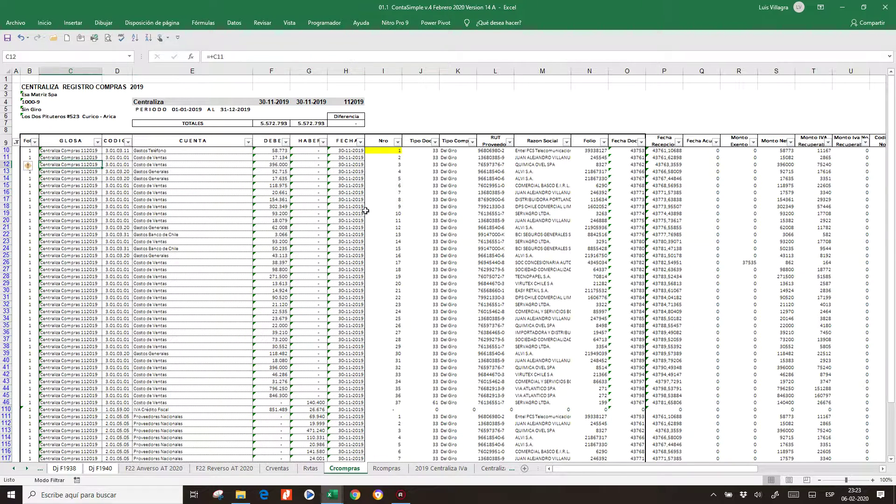
# Apply the date format of H10 to the Fecha Docto column, from O10 down through the last entry
pyautogui.click(348, 152)
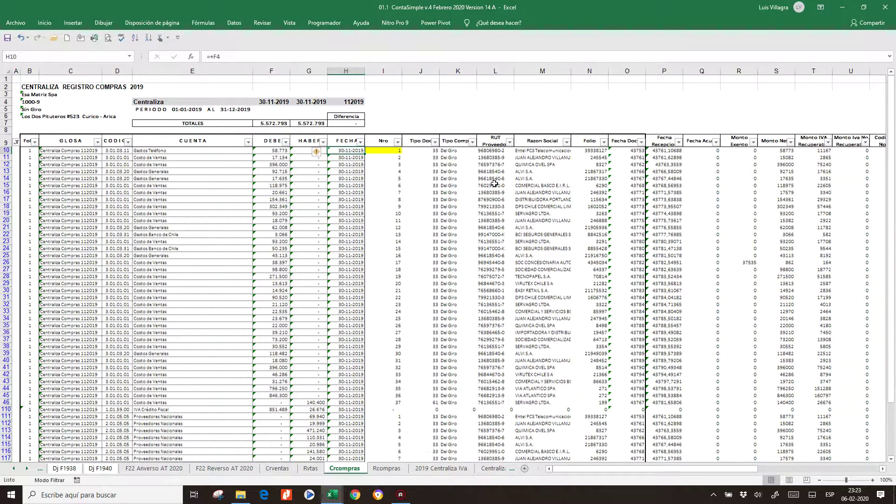
pyautogui.click(43, 23)
pyautogui.click(45, 62)
pyautogui.moveTo(632, 150); pyautogui.dragTo(644, 463)
pyautogui.moveTo(635, 487); pyautogui.dragTo(635, 486)
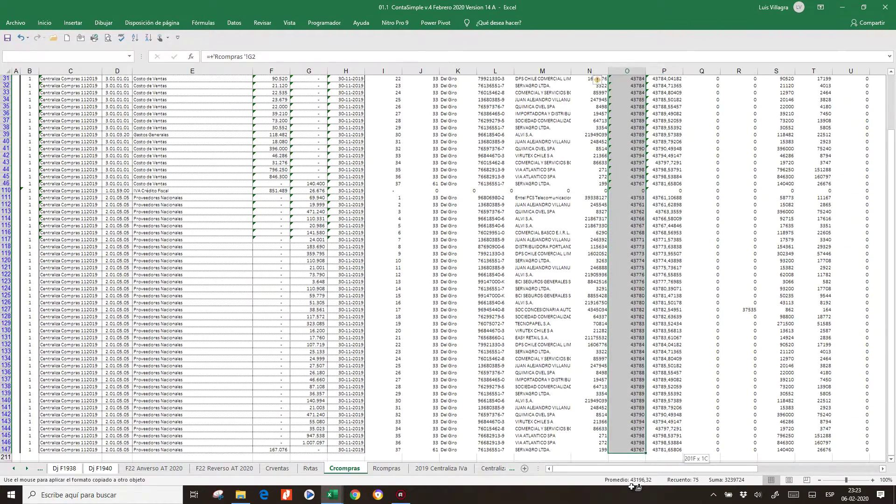
# Copy all November purchase entries, from B10 to column O of row 147
pyautogui.scroll(10, 612, 313)
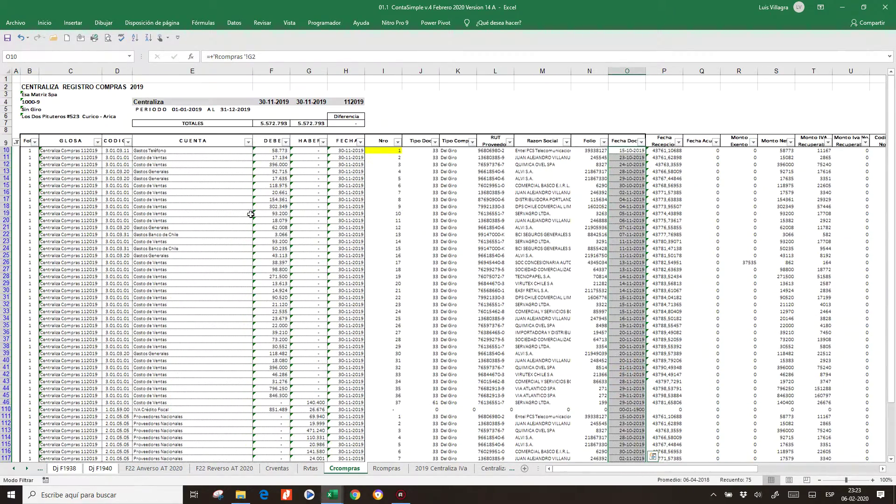
pyautogui.moveTo(26, 152); pyautogui.dragTo(634, 428)
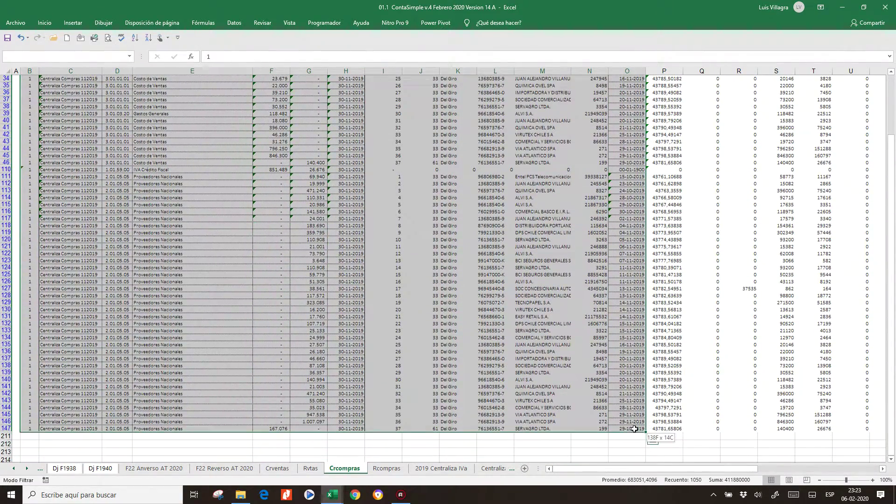
pyautogui.rightClick(147, 102)
pyautogui.click(171, 121)
# Switch to the L° Diario sheet near the start of the workbook
pyautogui.scroll(10, 177, 280)
pyautogui.click(14, 469)
pyautogui.click(14, 469)
pyautogui.click(15, 469)
pyautogui.click(14, 469)
pyautogui.click(14, 469)
pyautogui.click(15, 469)
pyautogui.click(14, 469)
pyautogui.click(14, 469)
pyautogui.click(14, 469)
pyautogui.click(14, 469)
pyautogui.click(14, 469)
pyautogui.click(166, 469)
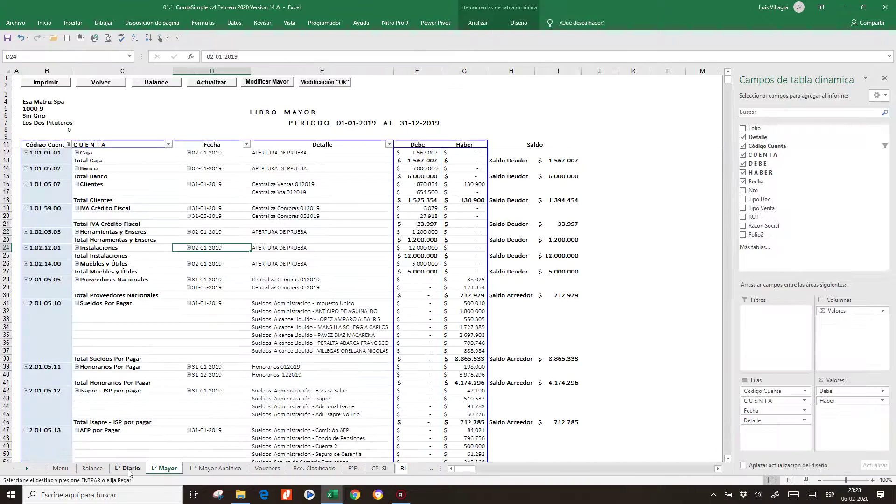
pyautogui.click(127, 468)
# Paste the copied November purchase entries into L° Diario below the December sales entries, starting at A80
pyautogui.scroll(1, 99, 326)
pyautogui.scroll(-1, 100, 326)
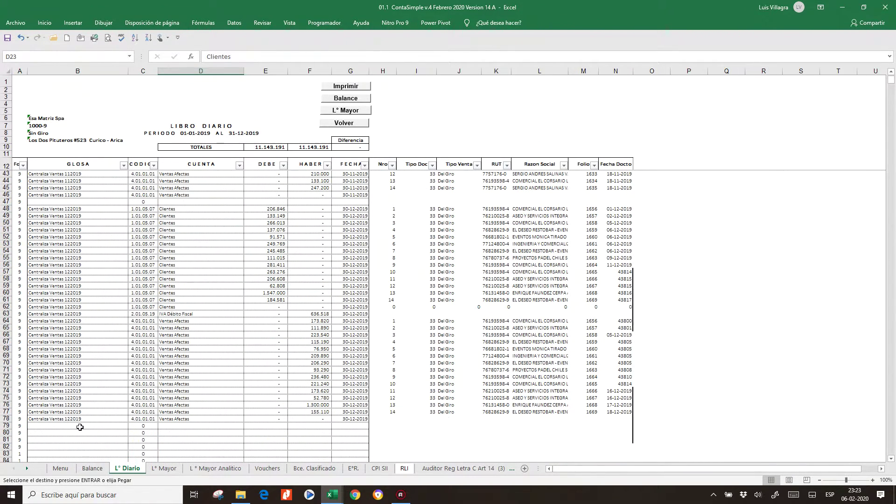
pyautogui.rightClick(39, 432)
pyautogui.press('Escape')
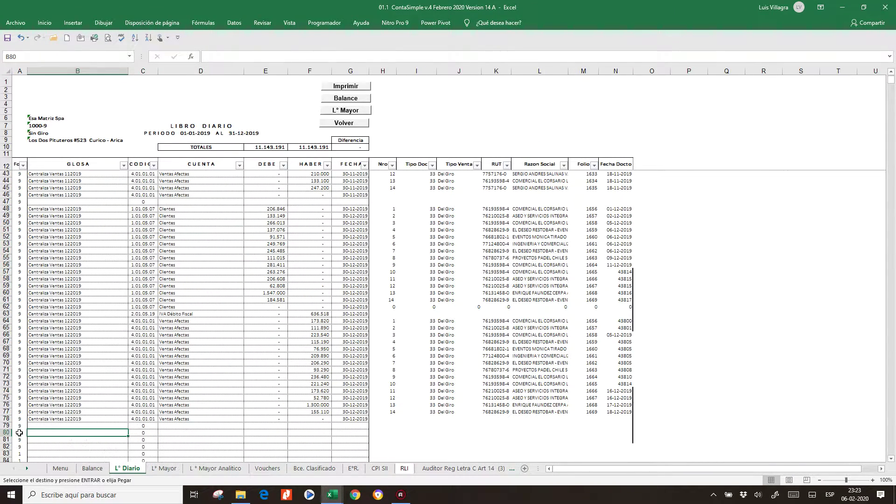
pyautogui.rightClick(19, 433)
pyautogui.click(64, 286)
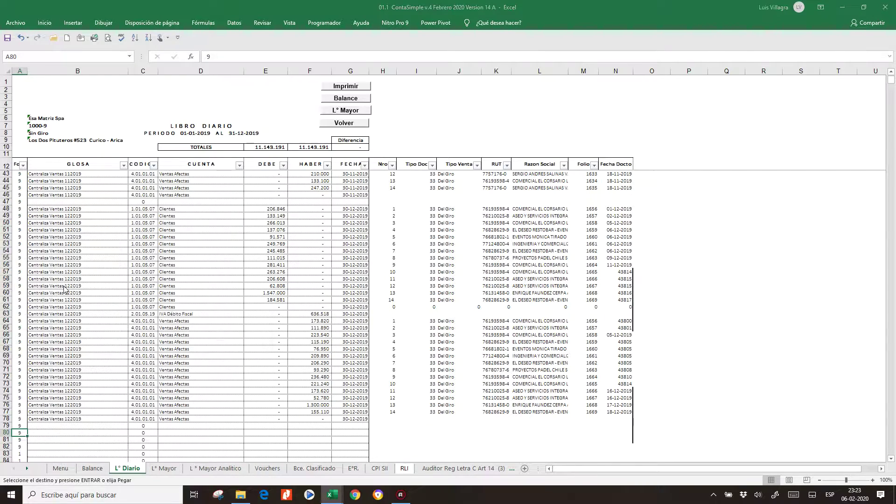
pyautogui.click(14, 252)
pyautogui.click(217, 348)
# Examine the pasted Centraliza Compras 112019 entries in L° Diario, including the account list of D80
pyautogui.click(190, 391)
pyautogui.click(192, 432)
pyautogui.click(249, 436)
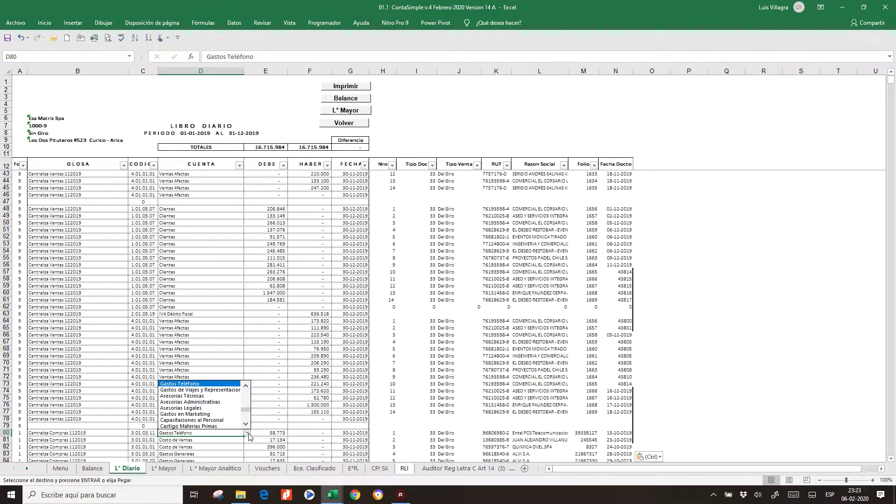
pyautogui.click(249, 435)
pyautogui.scroll(-10, 308, 414)
pyautogui.scroll(20, 321, 414)
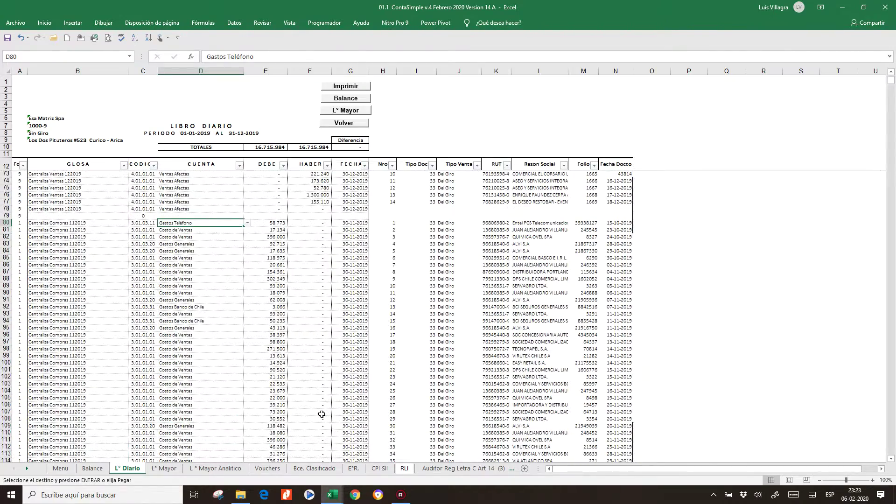
pyautogui.scroll(-20, 322, 414)
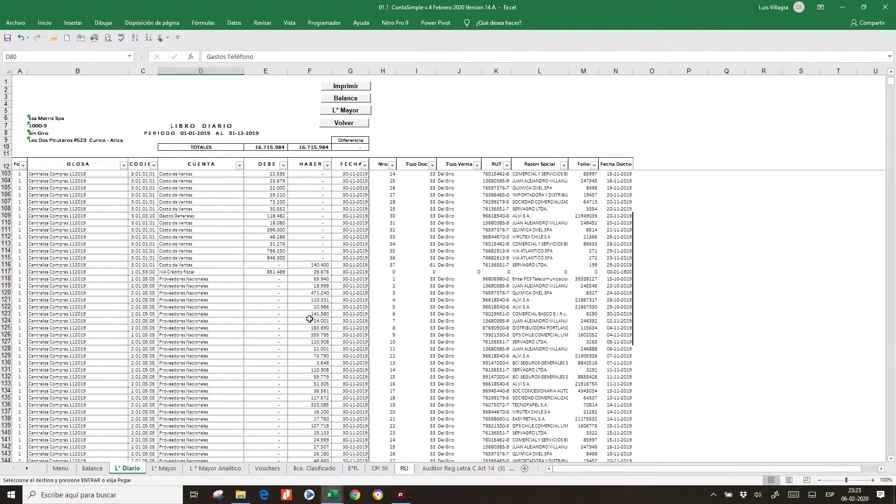
# Return to the Rcompras sheet that holds the November purchase register
pyautogui.click(481, 469)
pyautogui.click(505, 469)
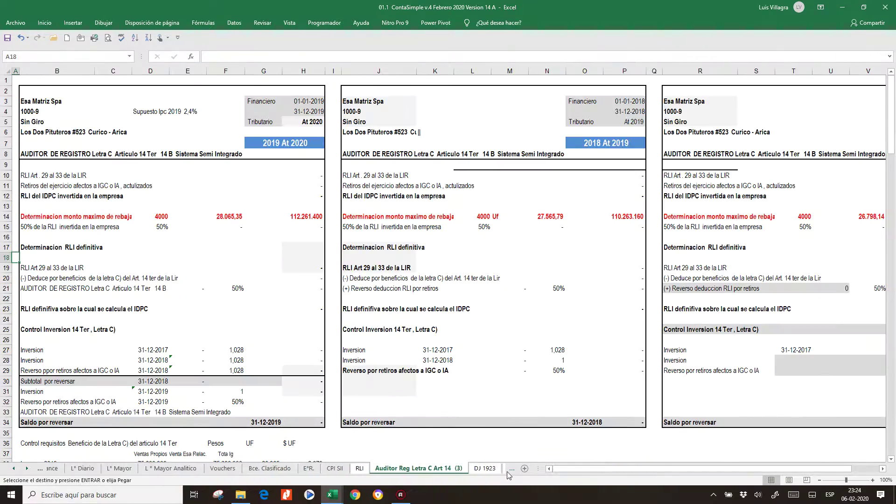
pyautogui.click(506, 469)
pyautogui.click(505, 469)
pyautogui.click(505, 469)
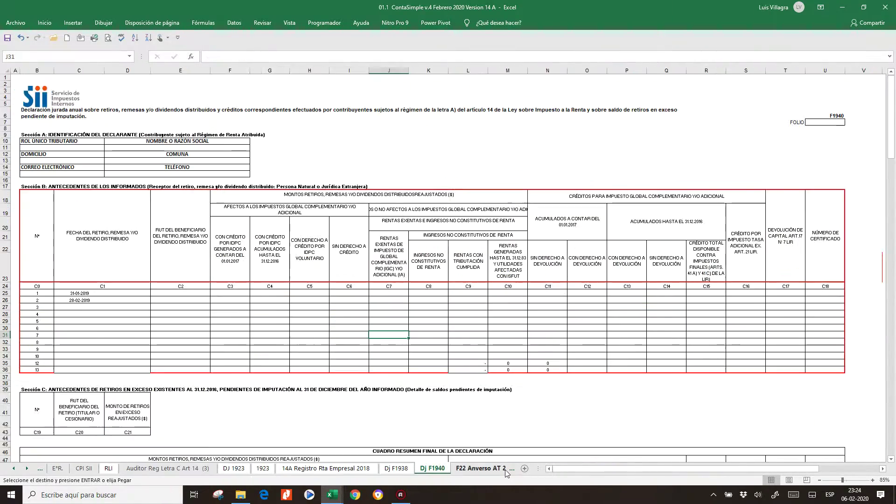
pyautogui.click(505, 469)
pyautogui.click(505, 470)
pyautogui.click(504, 470)
pyautogui.click(504, 470)
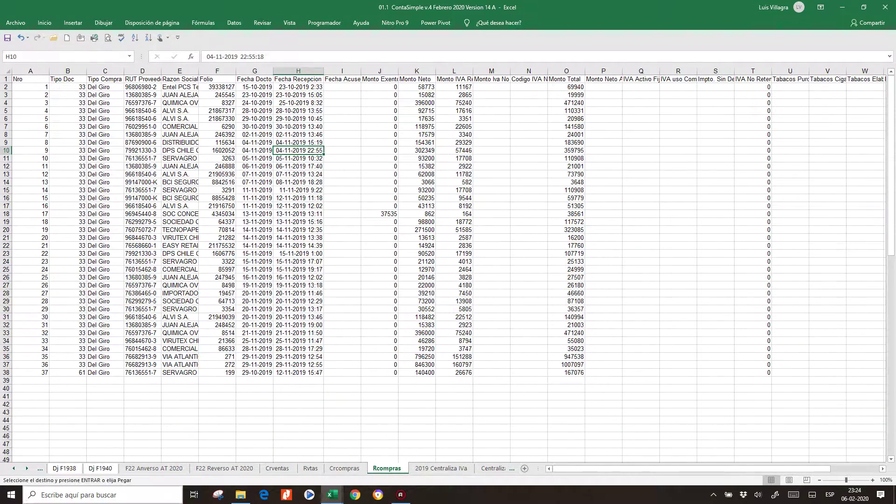
# Open the December purchase register file RCV_COMPRA_REGISTRO_555-2_201912 from the Registro Matriz 2019 folder in Excel
pyautogui.click(240, 495)
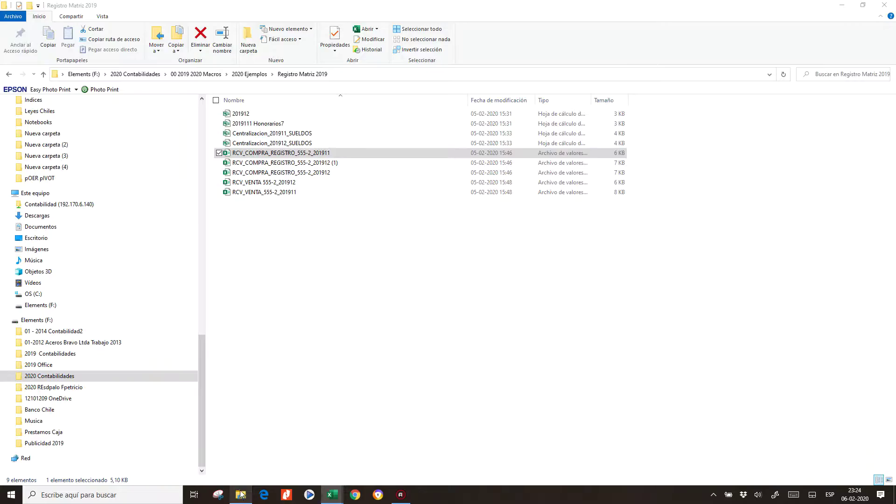
pyautogui.click(281, 174)
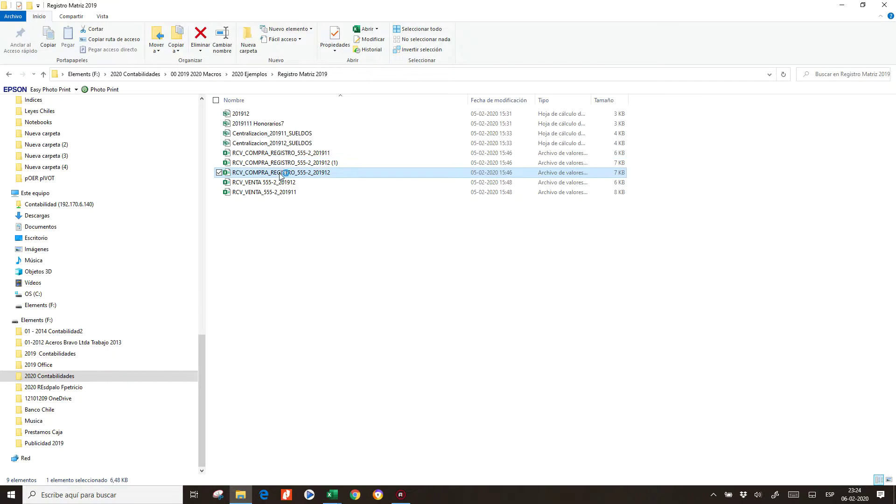
pyautogui.hotkey('alt', 'Tab')
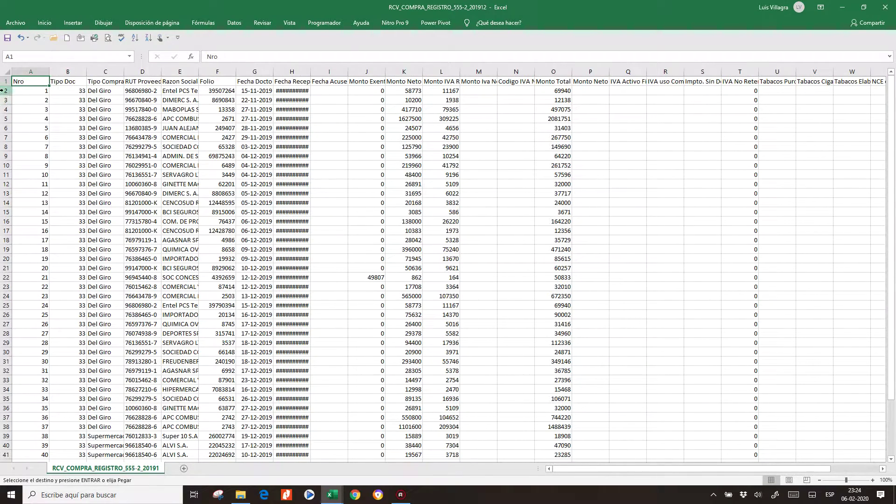
# Copy rows 1 to 48 of the December purchase register, including the header row
pyautogui.click(2, 91)
pyautogui.moveTo(5, 81); pyautogui.dragTo(93, 441)
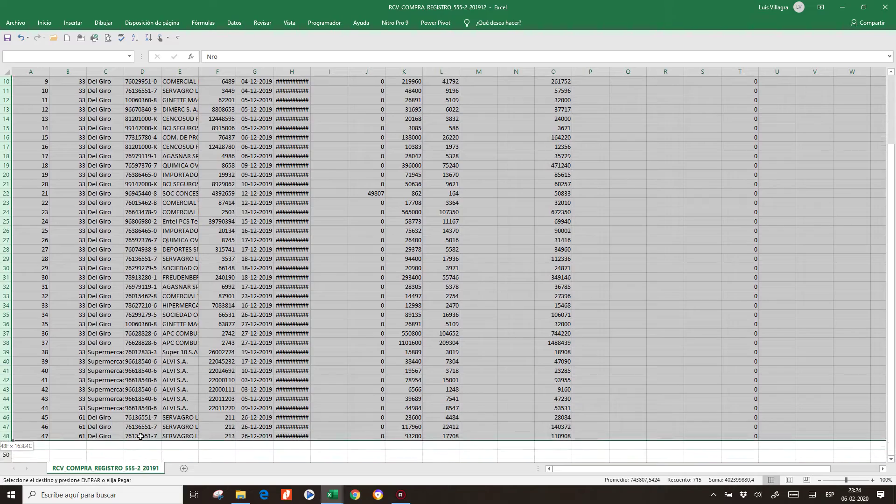
pyautogui.rightClick(15, 193)
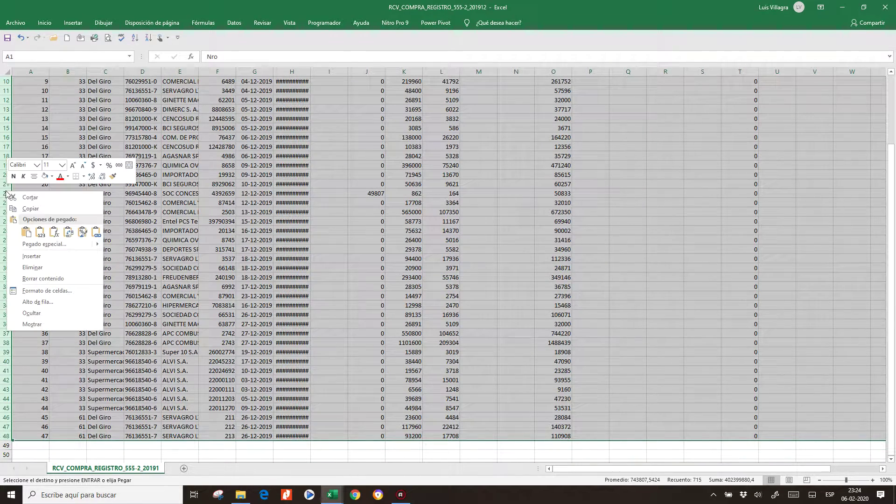
# Copy the selected December 2019 purchase register rows and switch to the Rcompras sheet of the ContaSimple workbook
pyautogui.click(28, 209)
pyautogui.click(343, 501)
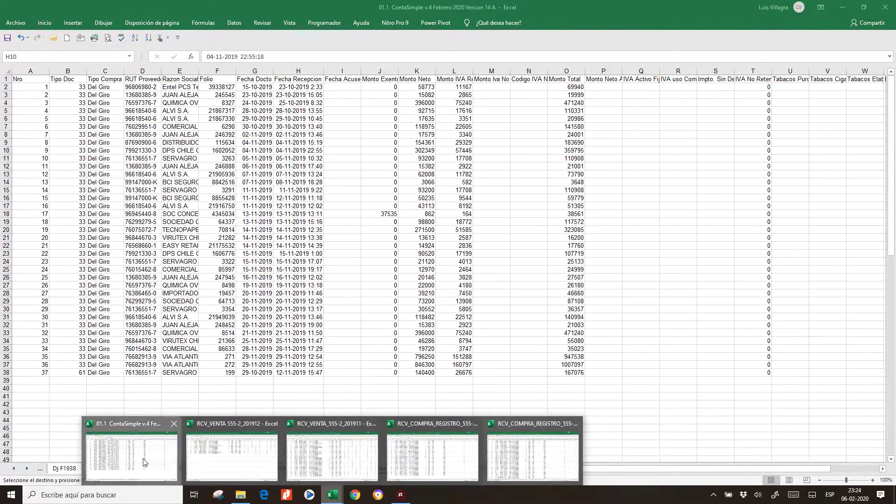
pyautogui.click(144, 462)
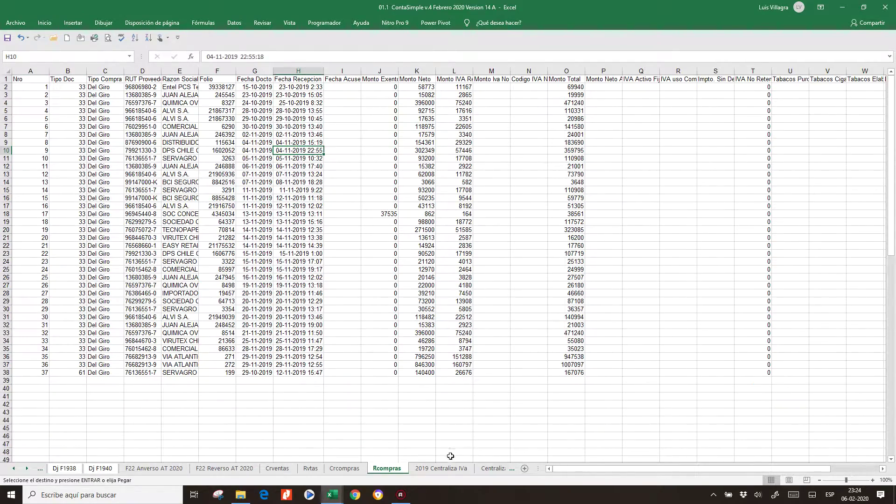
pyautogui.click(494, 469)
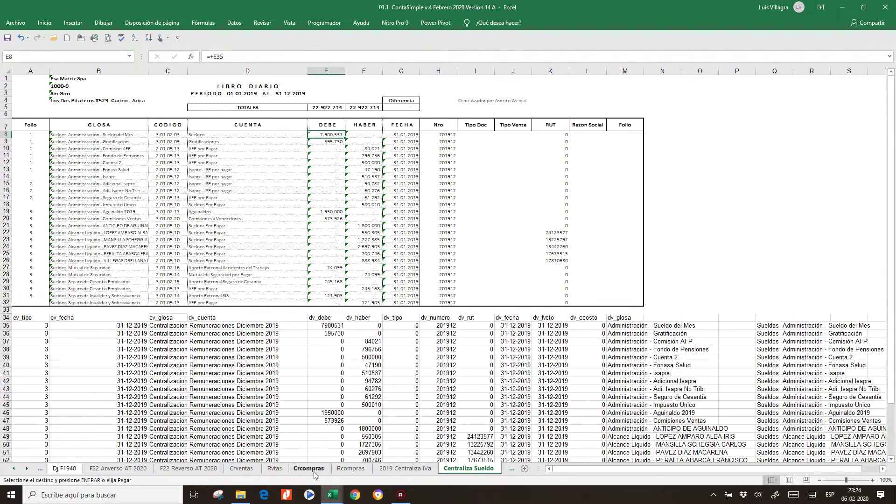
pyautogui.click(314, 469)
pyautogui.click(344, 469)
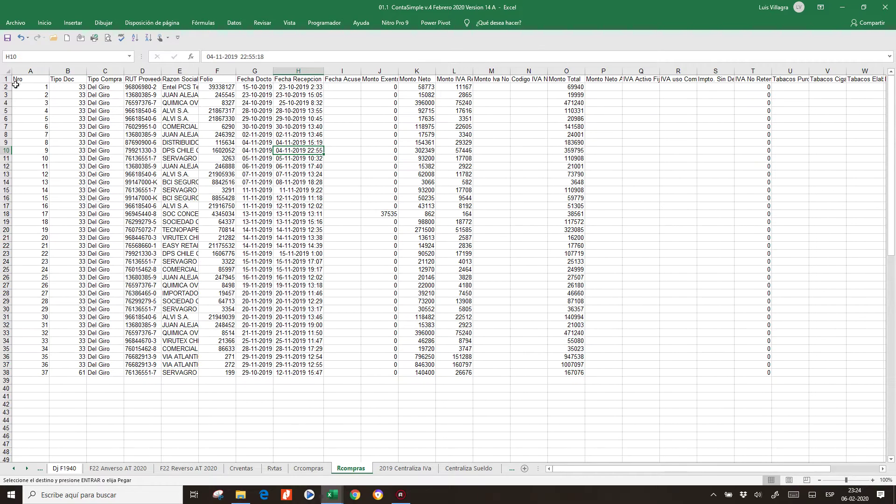
# Paste the copied register rows into the Rcompras sheet starting at row 40, below the existing records
pyautogui.rightClick(3, 391)
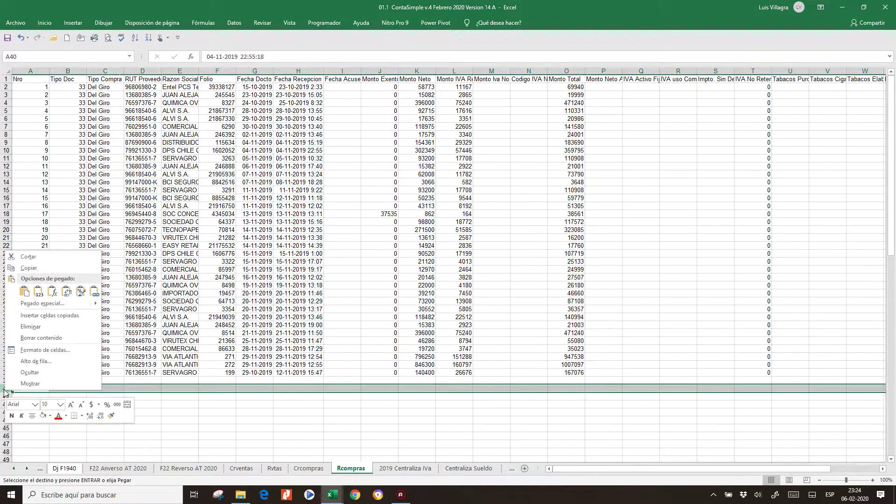
pyautogui.click(19, 292)
pyautogui.click(105, 396)
pyautogui.press('Escape')
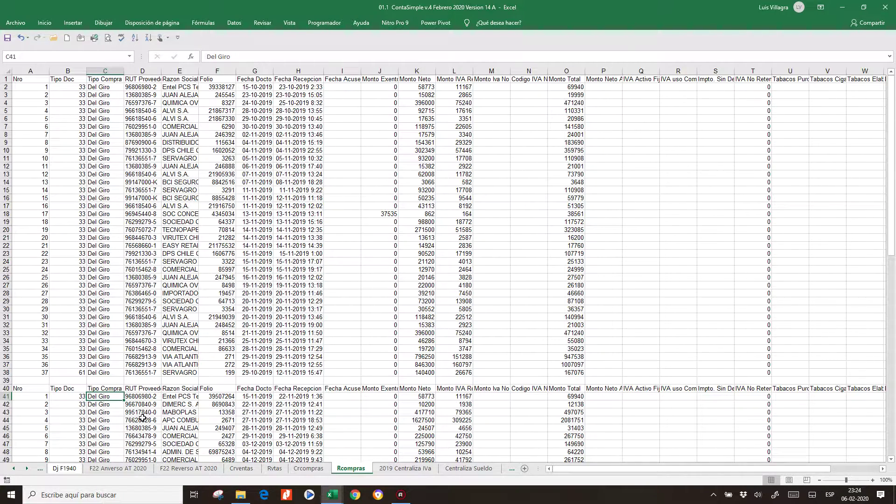
# On the Crcompras sheet, reset the column A filter to include all rows
pyautogui.click(309, 468)
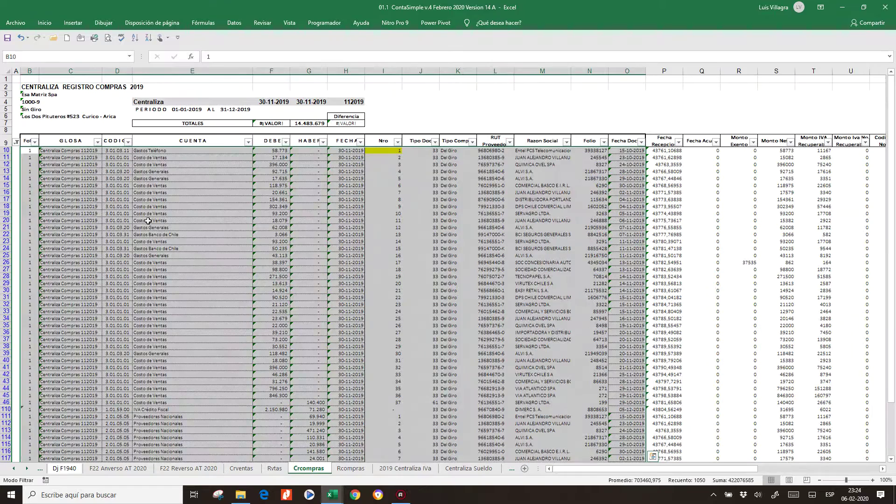
pyautogui.click(137, 227)
pyautogui.click(17, 142)
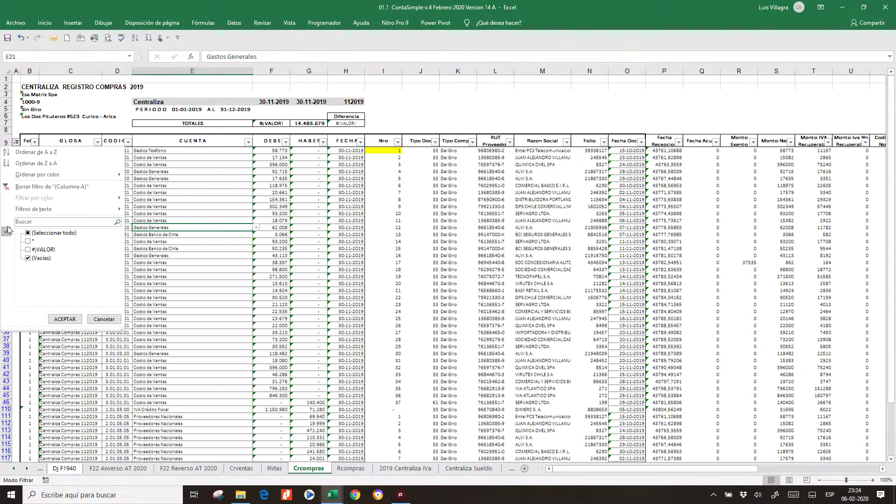
pyautogui.click(64, 319)
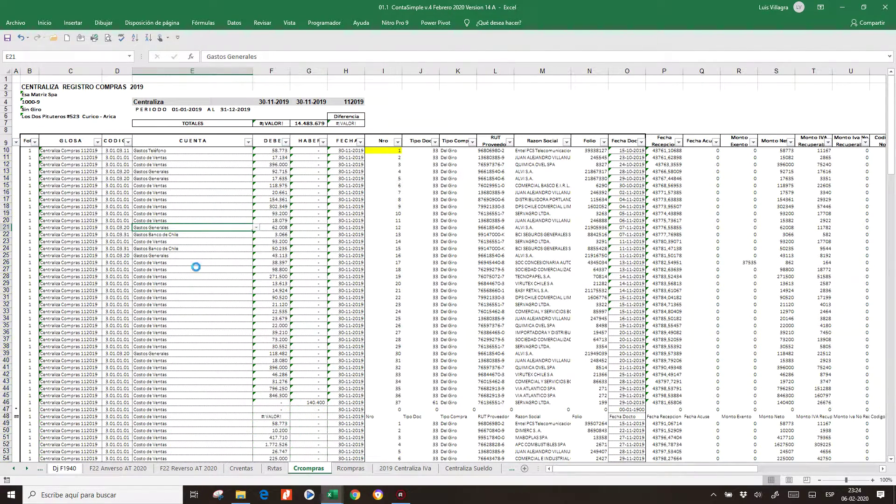
# Link cell I10 under Nro to the first pasted record, cell A41 of the Rcompras sheet
pyautogui.click(391, 149)
pyautogui.write('+')
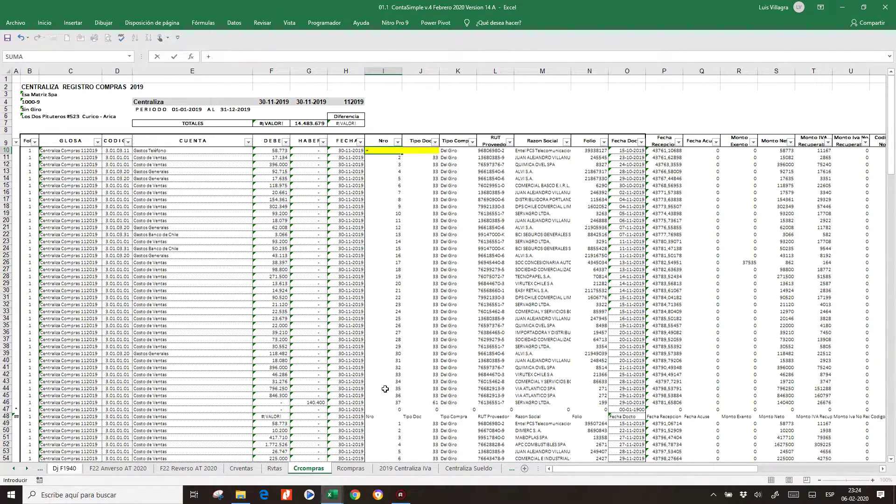
pyautogui.click(350, 468)
pyautogui.click(43, 394)
pyautogui.press('Return')
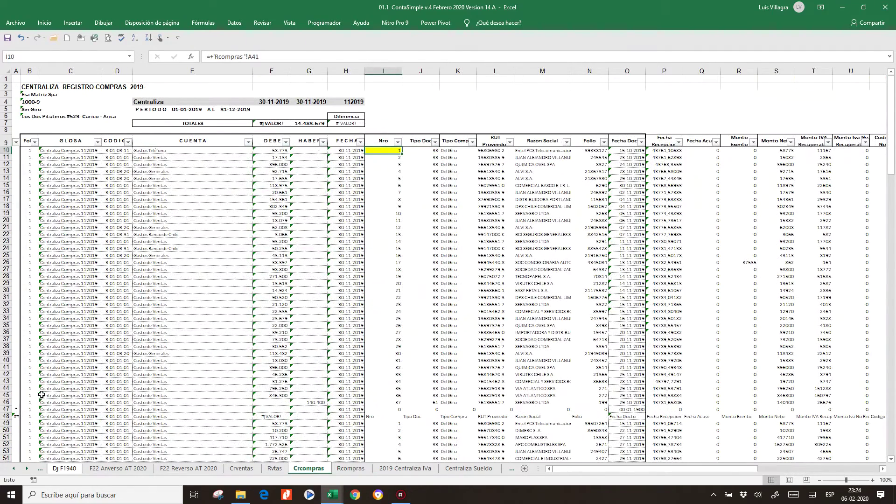
# Copy the formula in I10 across the range I10:AI109 of the Crcompras sheet
pyautogui.hotkey('ctrl', 'c')
pyautogui.hotkey('shift', 'Down')
pyautogui.hotkey('shift', 'Down')
pyautogui.hotkey('shift', 'Down')
pyautogui.hotkey('shift', 'Down')
pyautogui.hotkey('shift', 'Down')
pyautogui.hotkey('shift', 'Down')
pyautogui.hotkey('shift', 'Down')
pyautogui.hotkey('shift', 'Down')
pyautogui.hotkey('shift', 'Down')
pyautogui.hotkey('shift', 'Down')
pyautogui.hotkey('shift', 'Down')
pyautogui.hotkey('shift', 'Down')
pyautogui.hotkey('shift', 'Down')
pyautogui.hotkey('shift', 'Down')
pyautogui.hotkey('shift', 'Down')
pyautogui.hotkey('shift', 'Down')
pyautogui.hotkey('shift', 'Down')
pyautogui.hotkey('shift', 'Down')
pyautogui.hotkey('shift', 'Down')
pyautogui.hotkey('shift', 'Down')
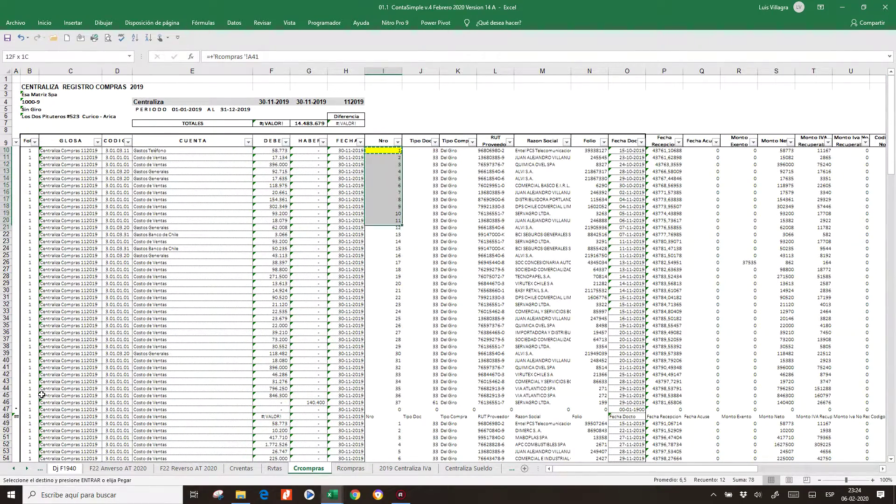
pyautogui.hotkey('shift', 'Down')
pyautogui.hotkey('shift', 'Down')
pyautogui.hotkey('shift', 'Down')
pyautogui.hotkey('shift', 'Down')
pyautogui.hotkey('shift', 'Down')
pyautogui.hotkey('shift', 'Down')
pyautogui.hotkey('shift', 'Down')
pyautogui.hotkey('shift', 'Down')
pyautogui.hotkey('shift', 'Down')
pyautogui.hotkey('shift', 'Down')
pyautogui.hotkey('shift', 'Down')
pyautogui.hotkey('shift', 'Down')
pyautogui.hotkey('shift', 'Down')
pyautogui.hotkey('shift', 'Down')
pyautogui.hotkey('shift', 'Down')
pyautogui.hotkey('shift', 'Down')
pyautogui.hotkey('shift', 'Down')
pyautogui.hotkey('shift', 'Down')
pyautogui.hotkey('shift', 'Down')
pyautogui.hotkey('shift', 'Down')
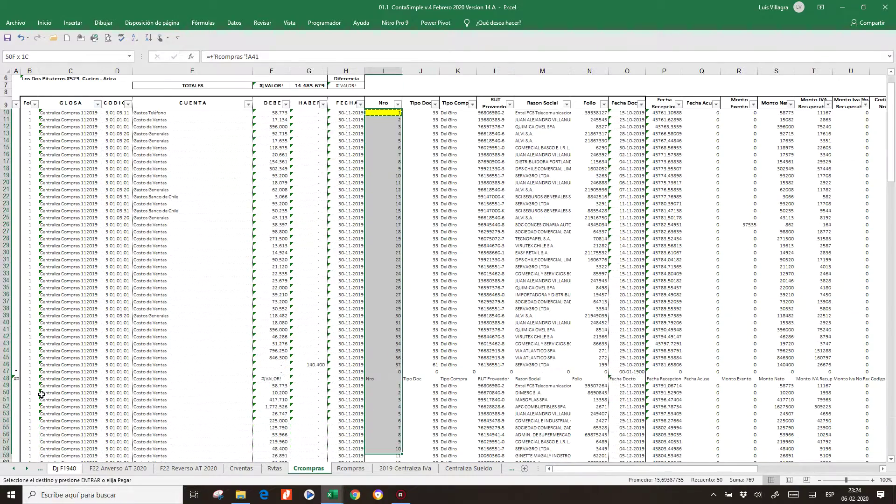
pyautogui.hotkey('shift', 'Down')
pyautogui.hotkey('shift', 'Down')
pyautogui.hotkey('shift', 'Down')
pyautogui.hotkey('shift', 'Down')
pyautogui.hotkey('shift', 'Down')
pyautogui.hotkey('shift', 'Down')
pyautogui.hotkey('shift', 'Down')
pyautogui.hotkey('shift', 'Down')
pyautogui.hotkey('shift', 'Down')
pyautogui.hotkey('shift', 'Down')
pyautogui.hotkey('shift', 'Down')
pyautogui.hotkey('shift', 'Down')
pyautogui.hotkey('shift', 'Down')
pyautogui.hotkey('shift', 'Down')
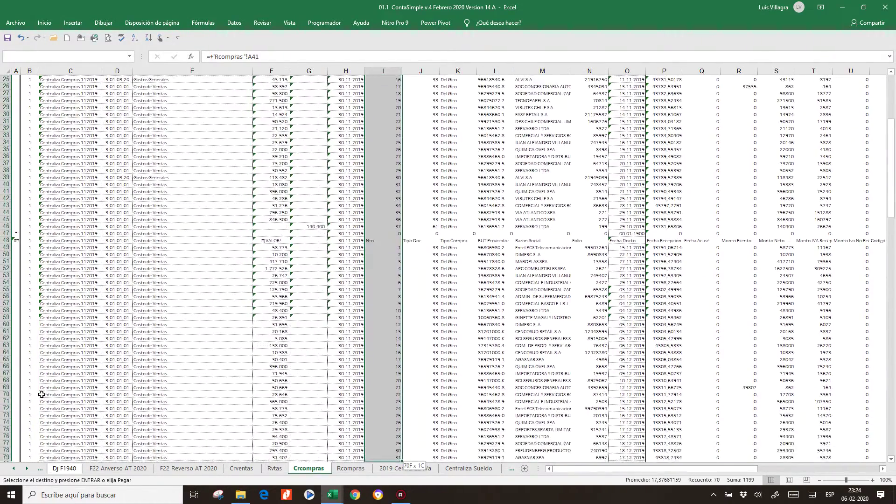
pyautogui.hotkey('shift', 'Down')
pyautogui.hotkey('shift', 'Down')
pyautogui.hotkey('shift', 'Down')
pyautogui.hotkey('shift', 'Down')
pyautogui.hotkey('shift', 'Down')
pyautogui.hotkey('shift', 'Down')
pyautogui.hotkey('shift', 'Down')
pyautogui.hotkey('shift', 'Down')
pyautogui.hotkey('shift', 'Down')
pyautogui.hotkey('shift', 'Down')
pyautogui.hotkey('shift', 'Down')
pyautogui.hotkey('shift', 'Down')
pyautogui.hotkey('shift', 'Down')
pyautogui.hotkey('shift', 'Down')
pyautogui.hotkey('shift', 'Down')
pyautogui.hotkey('shift', 'Down')
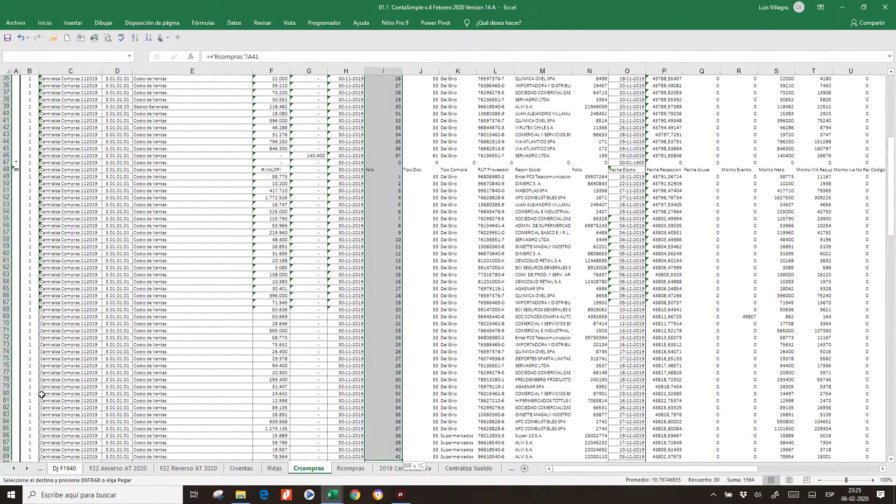
pyautogui.hotkey('shift', 'Down')
pyautogui.hotkey('shift', 'Down')
pyautogui.hotkey('shift', 'Down')
pyautogui.hotkey('shift', 'Down')
pyautogui.hotkey('shift', 'Down')
pyautogui.hotkey('shift', 'Down')
pyautogui.hotkey('shift', 'Down')
pyautogui.hotkey('shift', 'Down')
pyautogui.hotkey('shift', 'Down')
pyautogui.hotkey('shift', 'Down')
pyautogui.hotkey('shift', 'Down')
pyautogui.hotkey('shift', 'Down')
pyautogui.hotkey('shift', 'Down')
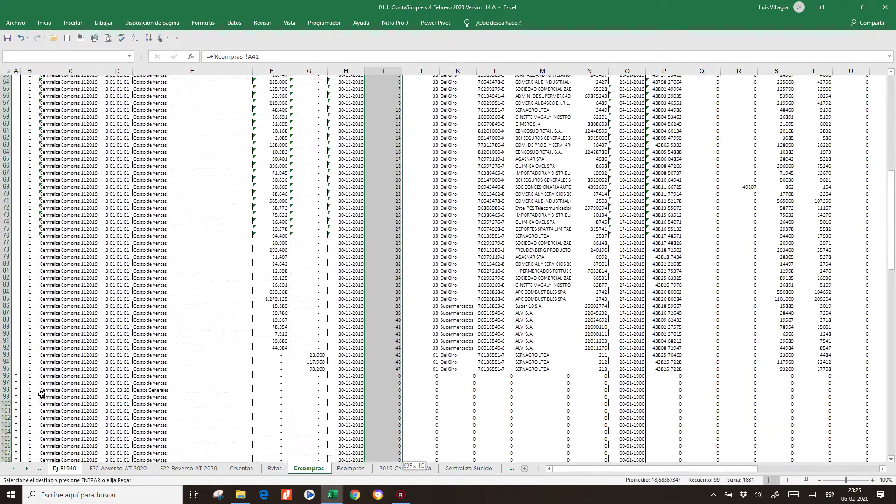
pyautogui.hotkey('shift', 'Down')
pyautogui.hotkey('shift', 'Down')
pyautogui.hotkey('shift', 'Down')
pyautogui.hotkey('shift', 'Down')
pyautogui.hotkey('shift', 'Up')
pyautogui.hotkey('shift', 'Up')
pyautogui.hotkey('shift', 'Up')
pyautogui.hotkey('shift', 'Up')
pyautogui.hotkey('shift', 'Up')
pyautogui.hotkey('shift', 'Up')
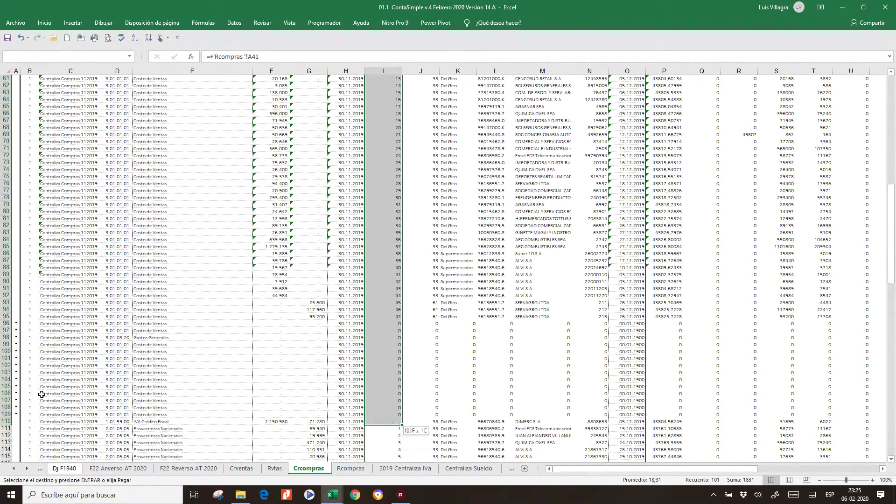
pyautogui.hotkey('shift', 'Right')
pyautogui.hotkey('shift', 'Right')
pyautogui.hotkey('shift', 'Right')
pyautogui.hotkey('shift', 'Right')
pyautogui.hotkey('shift', 'Right')
pyautogui.hotkey('shift', 'Right')
pyautogui.hotkey('shift', 'Right')
pyautogui.hotkey('shift', 'Right')
pyautogui.hotkey('shift', 'Right')
pyautogui.hotkey('shift', 'Right')
pyautogui.hotkey('shift', 'Right')
pyautogui.hotkey('shift', 'Right')
pyautogui.hotkey('shift', 'Right')
pyautogui.hotkey('shift', 'Right')
pyautogui.hotkey('shift', 'Right')
pyautogui.hotkey('shift', 'Right')
pyautogui.hotkey('shift', 'Right')
pyautogui.hotkey('shift', 'Right')
pyautogui.hotkey('shift', 'Right')
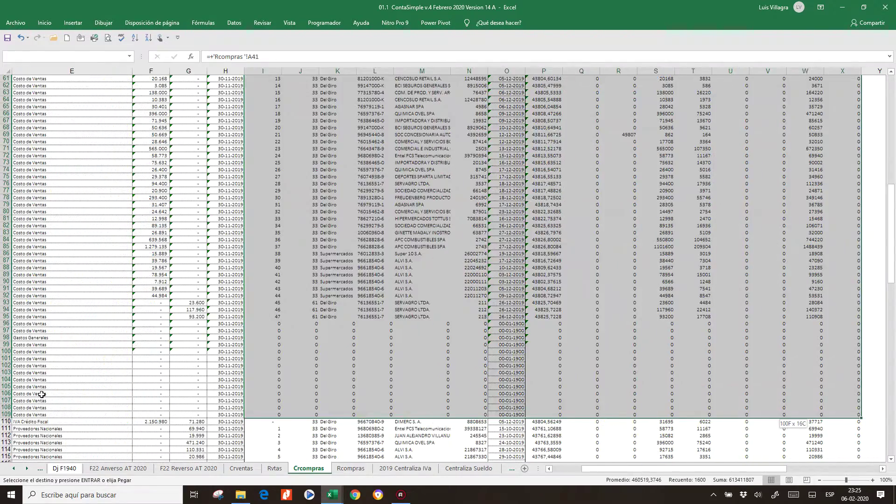
pyautogui.hotkey('shift', 'Right')
pyautogui.hotkey('shift', 'Right')
pyautogui.hotkey('shift', 'Right')
pyautogui.hotkey('shift', 'Right')
pyautogui.hotkey('shift', 'Right')
pyautogui.hotkey('shift', 'Right')
pyautogui.hotkey('shift', 'Right')
pyautogui.hotkey('shift', 'Right')
pyautogui.hotkey('shift', 'Right')
pyautogui.hotkey('shift', 'Right')
pyautogui.hotkey('shift', 'Right')
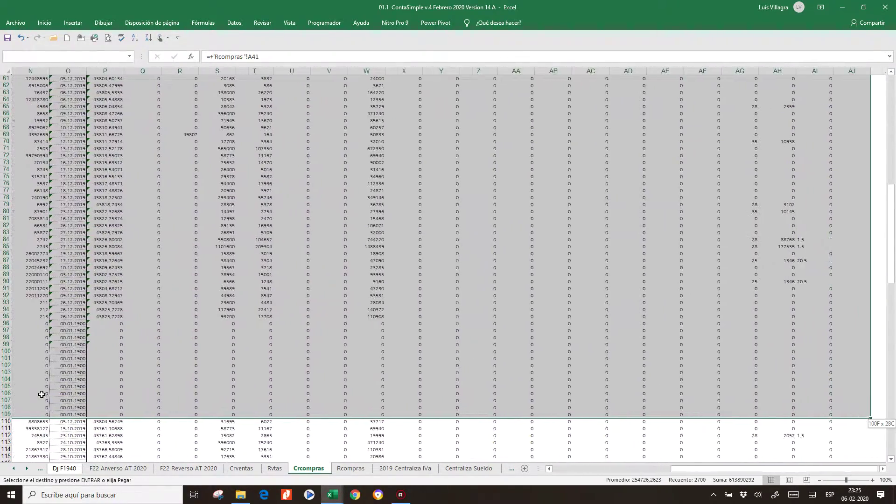
pyautogui.hotkey('shift', 'Left')
pyautogui.hotkey('shift', 'Left')
pyautogui.hotkey('shift', 'Left')
pyautogui.hotkey('shift', 'Left')
pyautogui.hotkey('shift', 'Left')
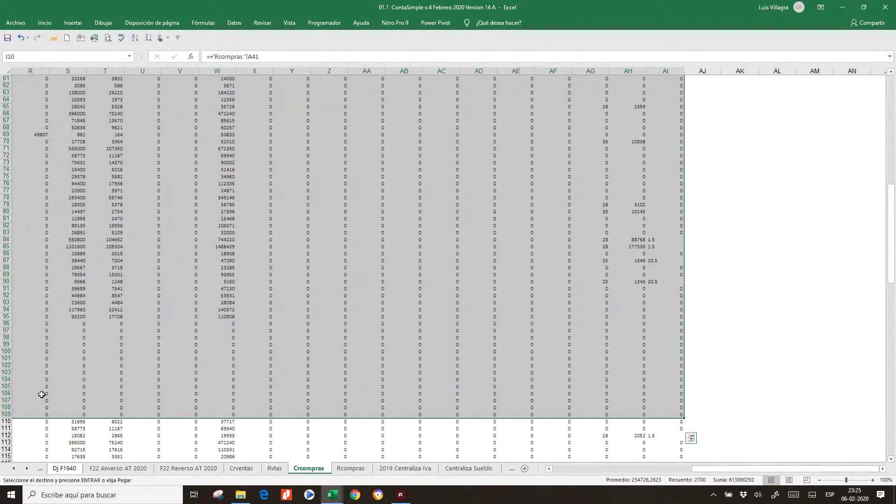
pyautogui.hotkey('ctrl', 'v')
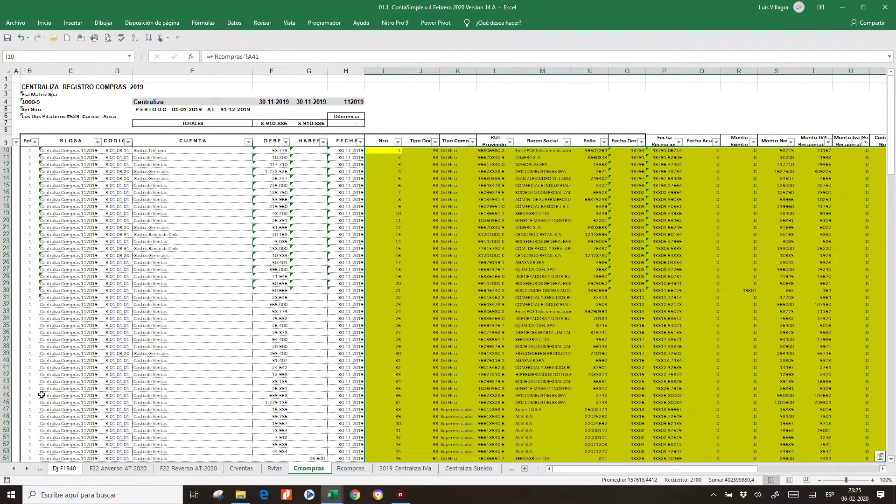
# Remove the yellow fill from the pasted range I10:AI109
pyautogui.click(44, 22)
pyautogui.click(149, 55)
pyautogui.click(515, 242)
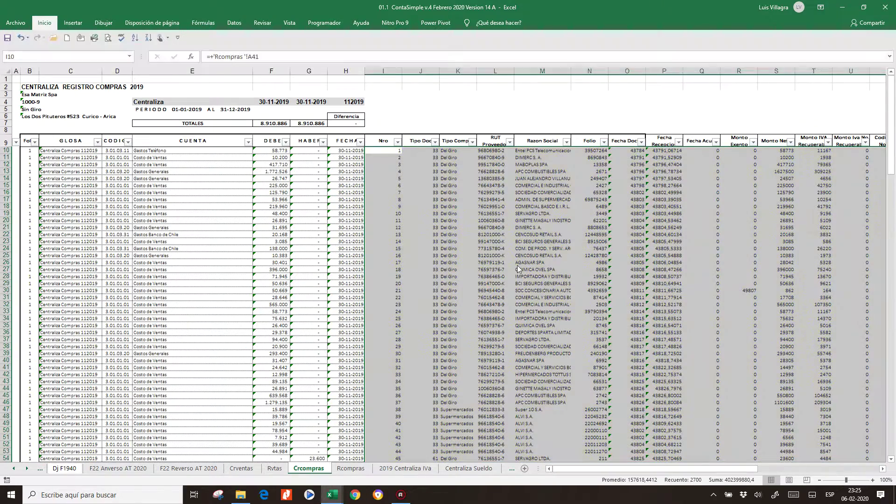
pyautogui.click(516, 243)
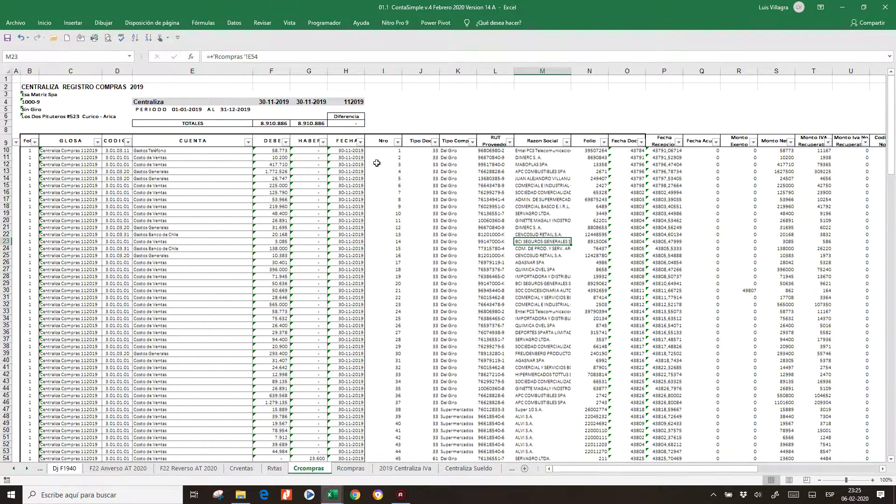
# Copy the date format of cell H11 in the FECHA column to the whole Fecha Docto column O
pyautogui.click(350, 157)
pyautogui.click(14, 22)
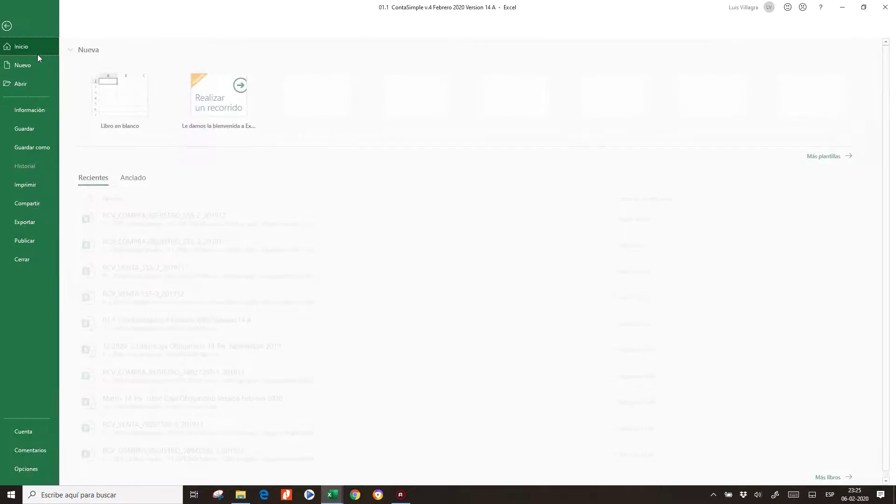
pyautogui.press('Escape')
pyautogui.click(49, 23)
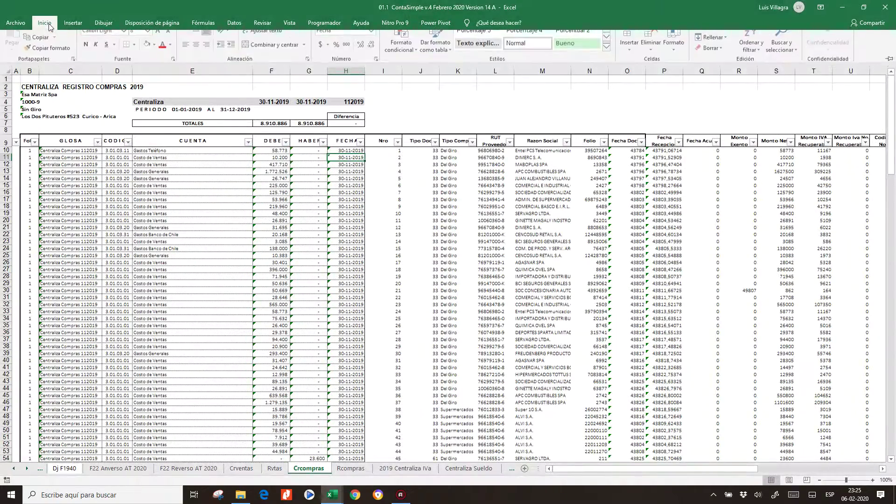
pyautogui.click(48, 58)
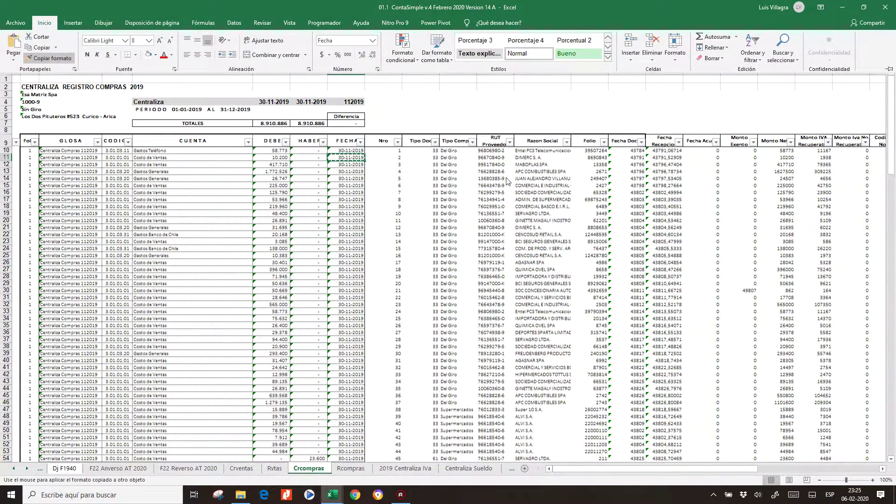
pyautogui.click(627, 71)
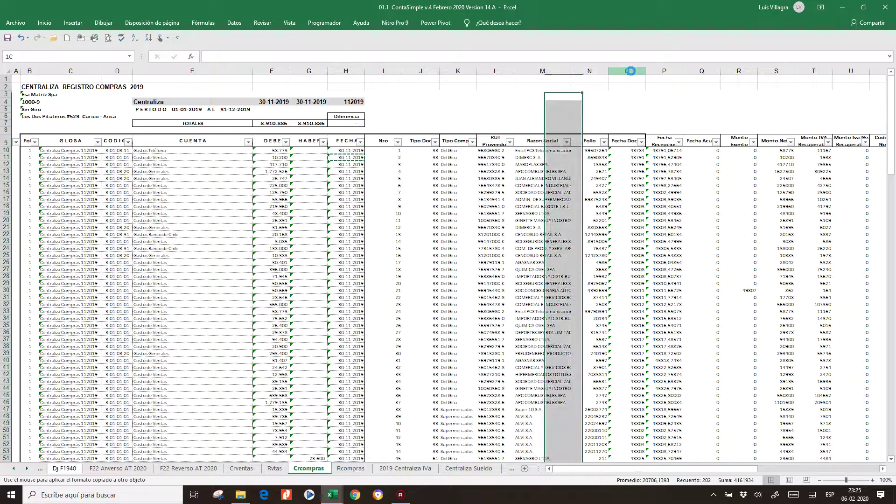
pyautogui.click(590, 140)
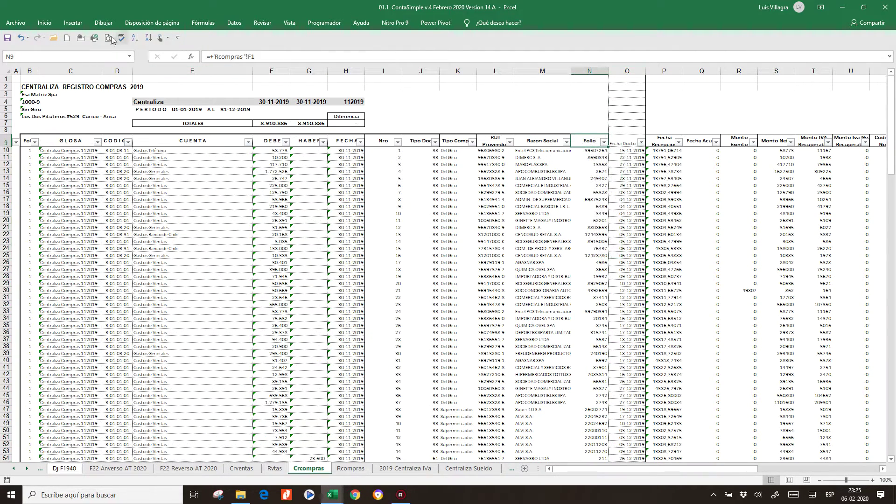
# Copy the header formatting of the Folio cell N9 to the Fecha Docto header in O9
pyautogui.click(44, 22)
pyautogui.click(48, 58)
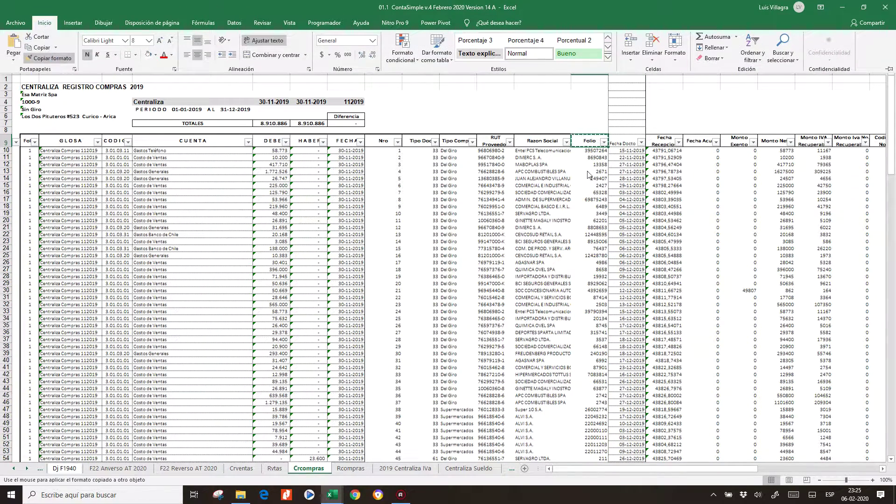
pyautogui.click(625, 140)
pyautogui.click(626, 165)
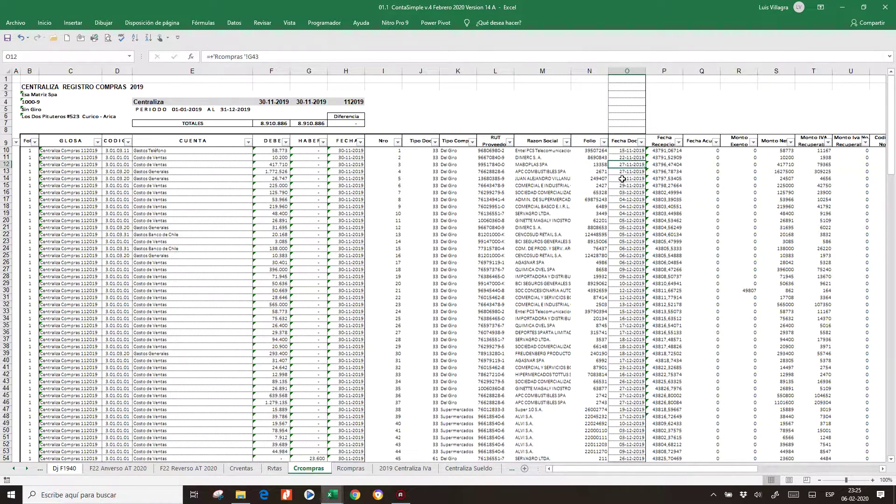
# Filter the centralization table by column A to hide the empty zero-value rows
pyautogui.scroll(-10, 354, 217)
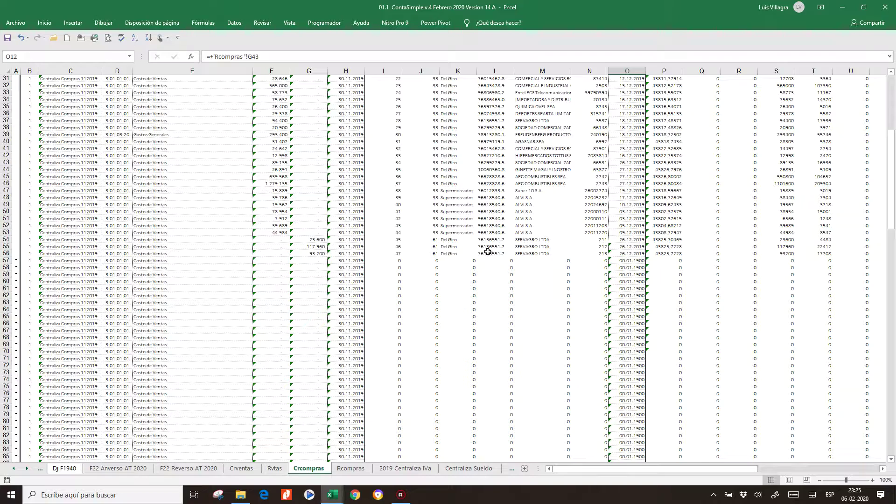
pyautogui.scroll(10, 128, 219)
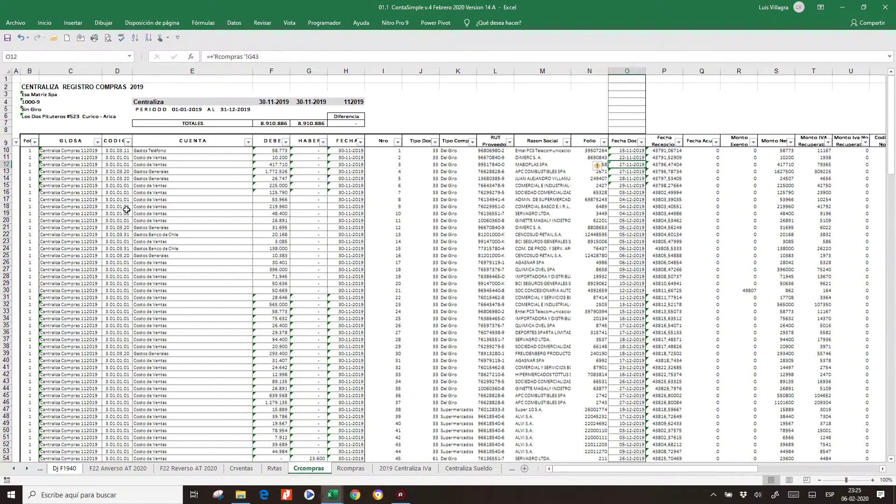
pyautogui.click(35, 142)
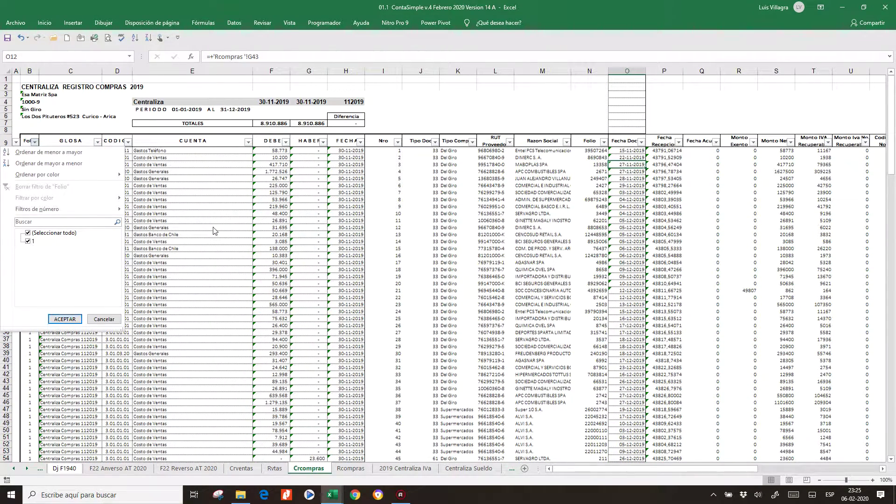
pyautogui.click(65, 319)
pyautogui.click(16, 142)
pyautogui.click(27, 242)
pyautogui.click(64, 319)
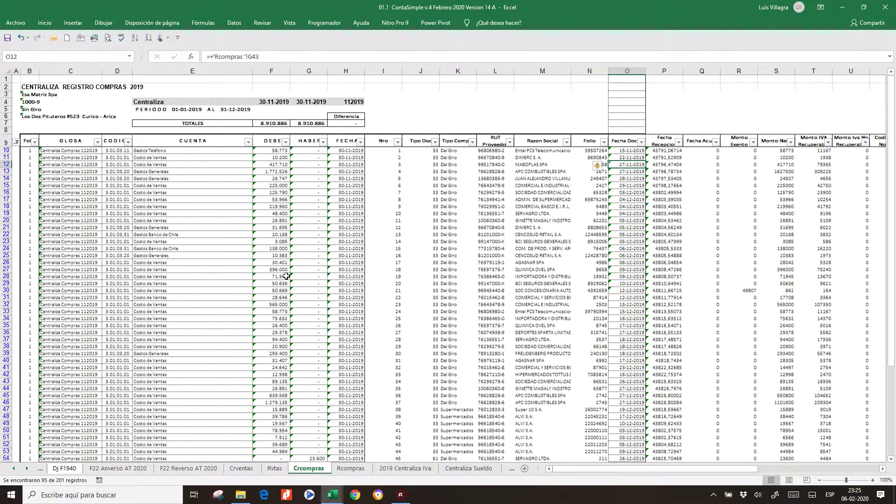
pyautogui.click(243, 192)
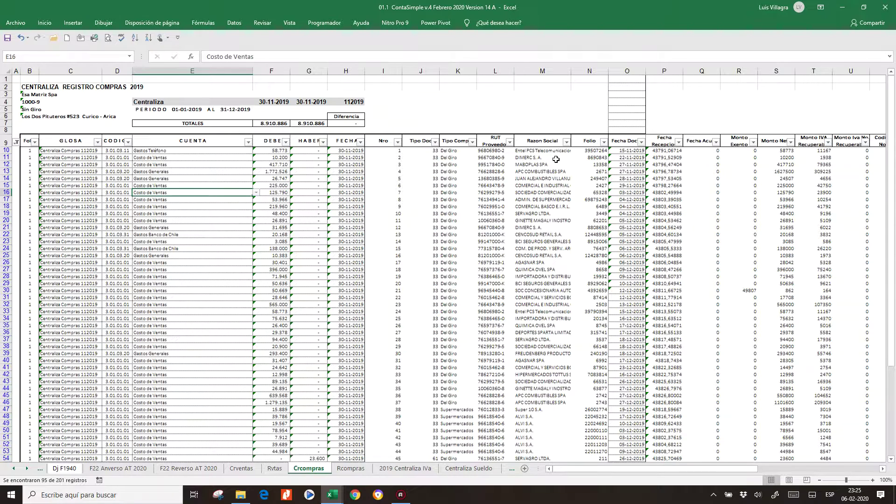
pyautogui.press('Up')
pyautogui.press('Up')
pyautogui.press('Up')
pyautogui.press('Up')
pyautogui.press('Up')
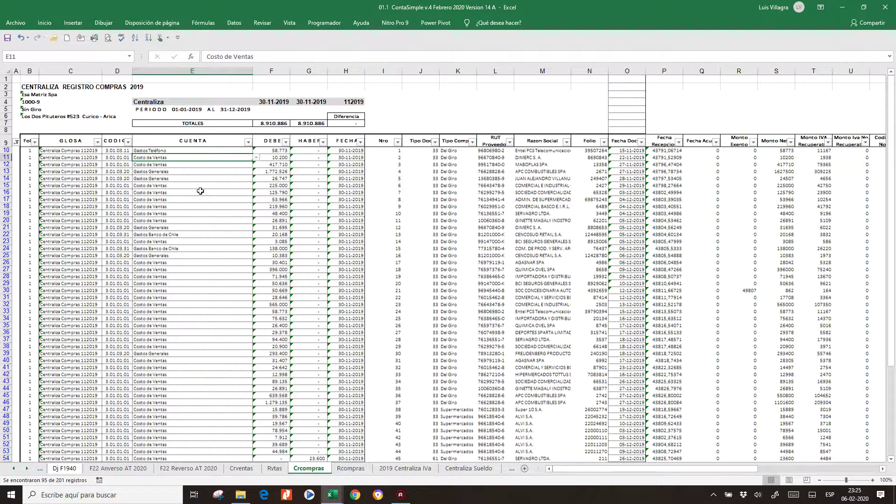
# Filter the Razon Social column to show only ALVI S.A. and APC COMBUSTIBLES SPA
pyautogui.click(549, 152)
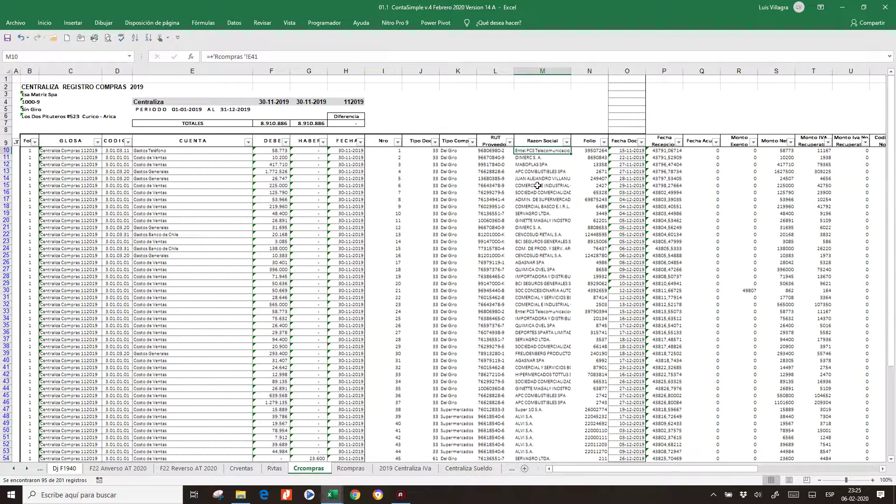
pyautogui.click(567, 142)
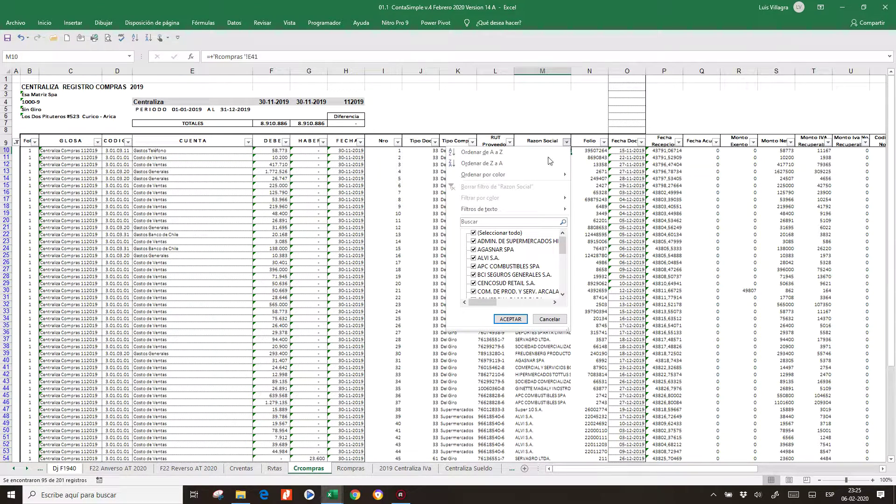
pyautogui.click(474, 233)
pyautogui.click(474, 258)
pyautogui.click(474, 267)
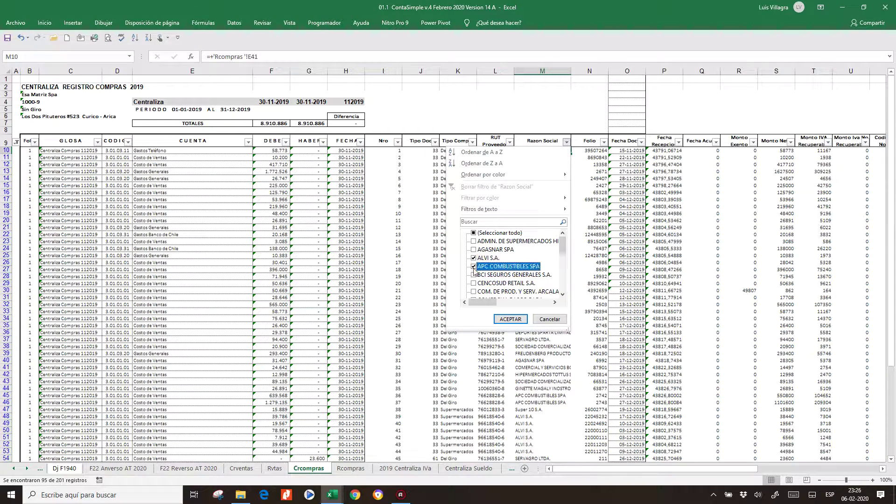
pyautogui.click(510, 319)
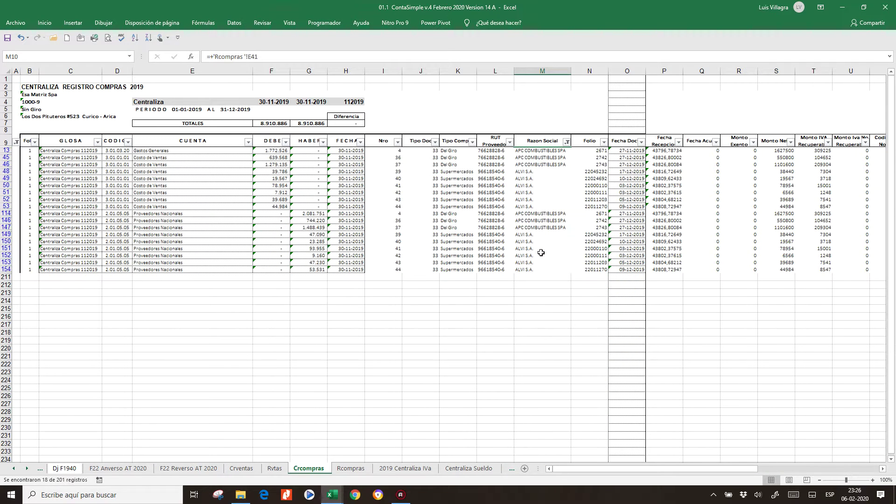
# Copy the Gastos Generales account from E13 to the filtered Costo de Ventas rows below it, through E53
pyautogui.click(179, 150)
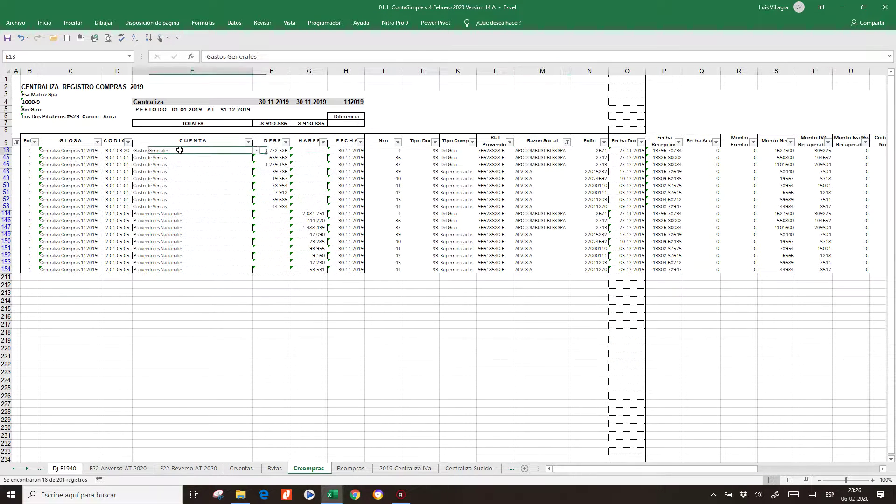
pyautogui.hotkey('ctrl', 'c')
pyautogui.press('Down')
pyautogui.hotkey('shift', 'Down')
pyautogui.hotkey('shift', 'Down')
pyautogui.hotkey('shift', 'Down')
pyautogui.hotkey('shift', 'Down')
pyautogui.hotkey('shift', 'Down')
pyautogui.hotkey('shift', 'Down')
pyautogui.hotkey('shift', 'Down')
pyautogui.hotkey('shift', 'Down')
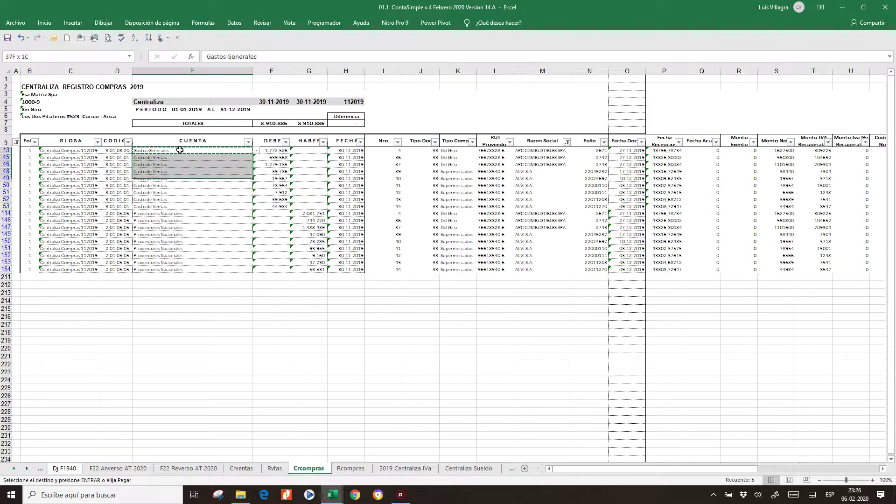
pyautogui.press('Return')
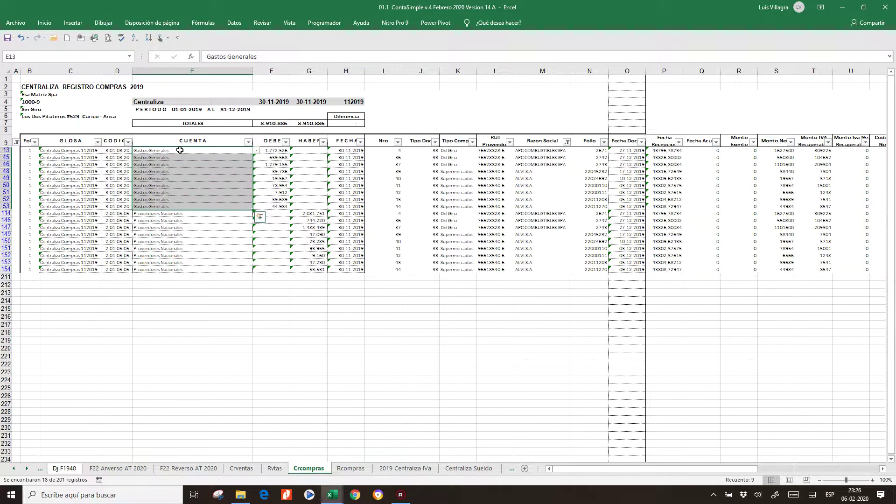
pyautogui.click(561, 218)
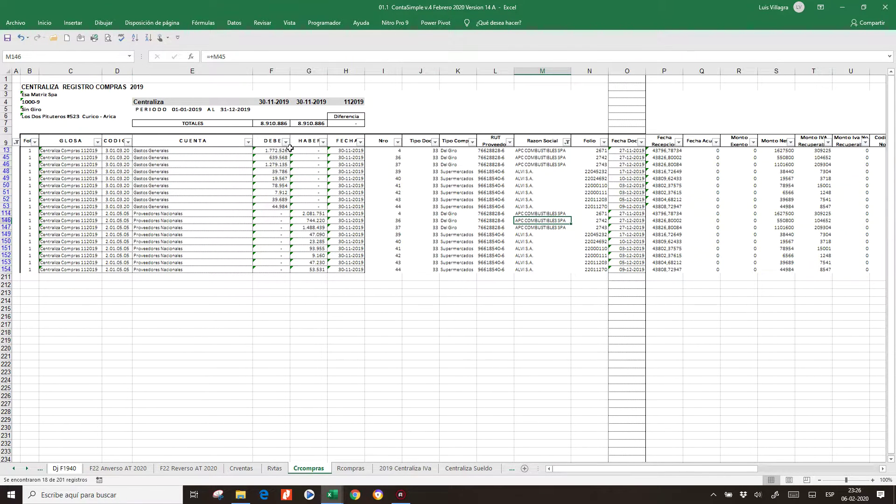
pyautogui.click(248, 141)
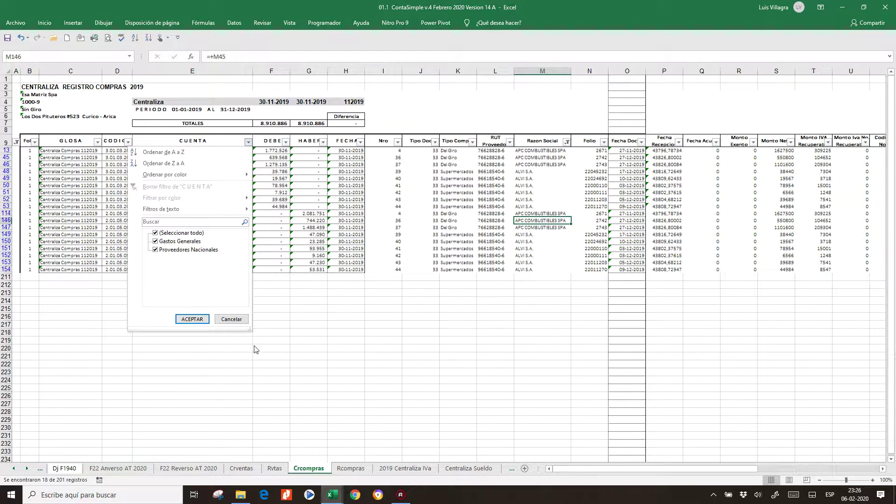
pyautogui.click(231, 319)
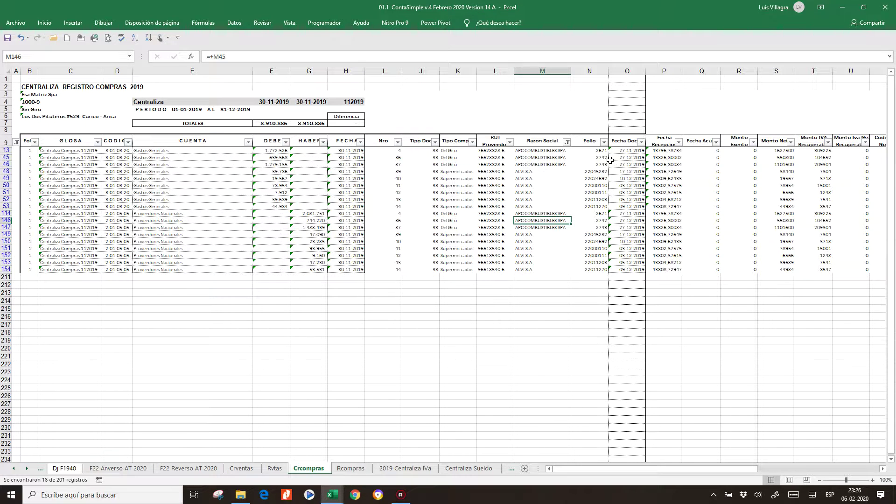
# Change the Razon Social filter to show only CENCOSUD RETAIL S.A
pyautogui.click(567, 142)
pyautogui.click(473, 233)
pyautogui.click(510, 319)
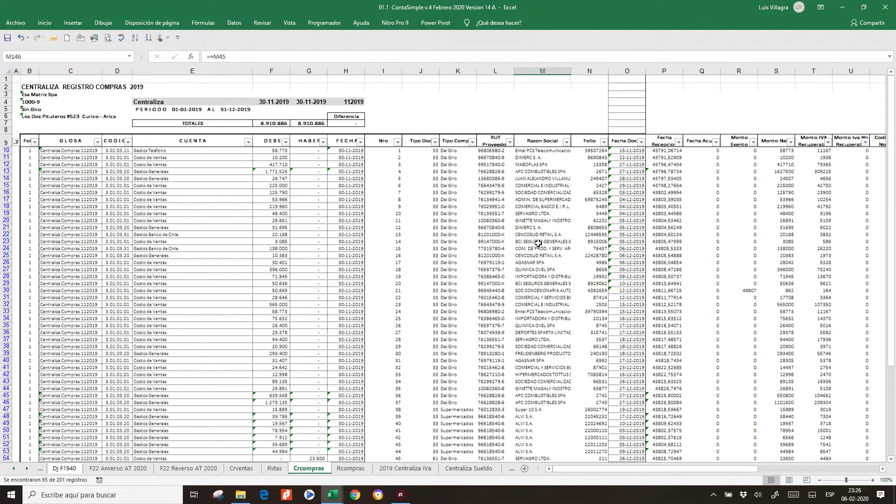
pyautogui.click(567, 143)
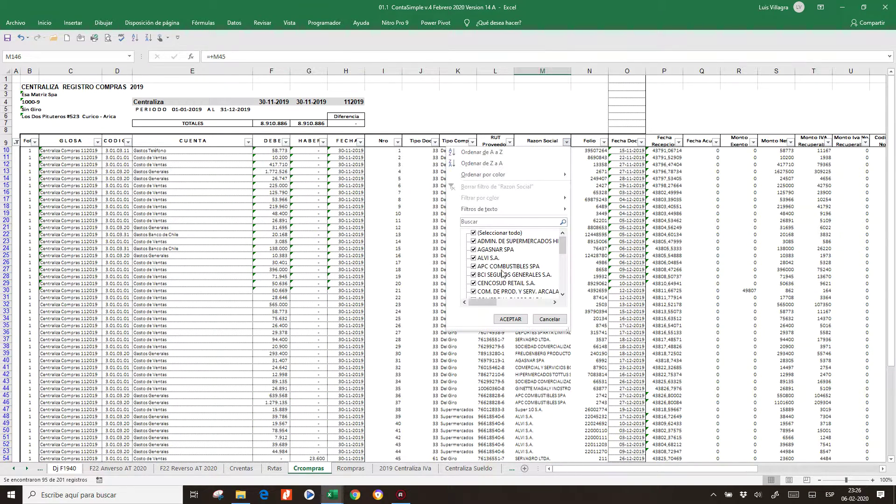
pyautogui.click(475, 233)
pyautogui.click(474, 283)
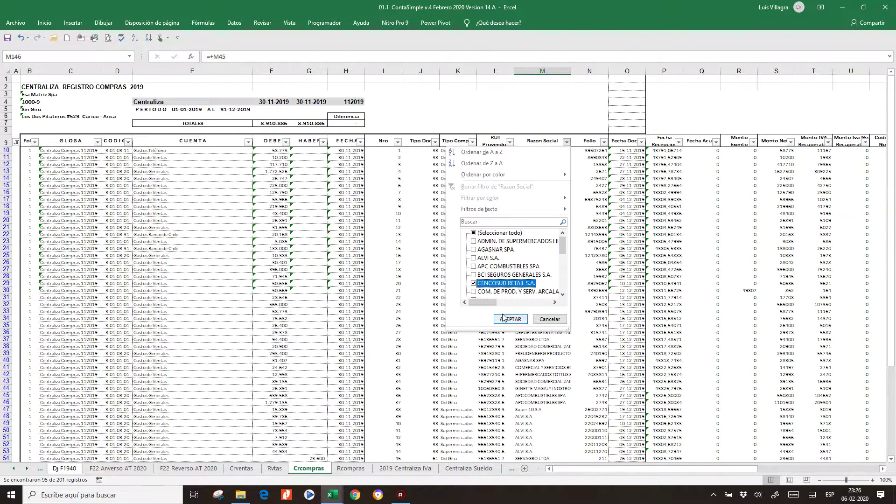
pyautogui.click(510, 319)
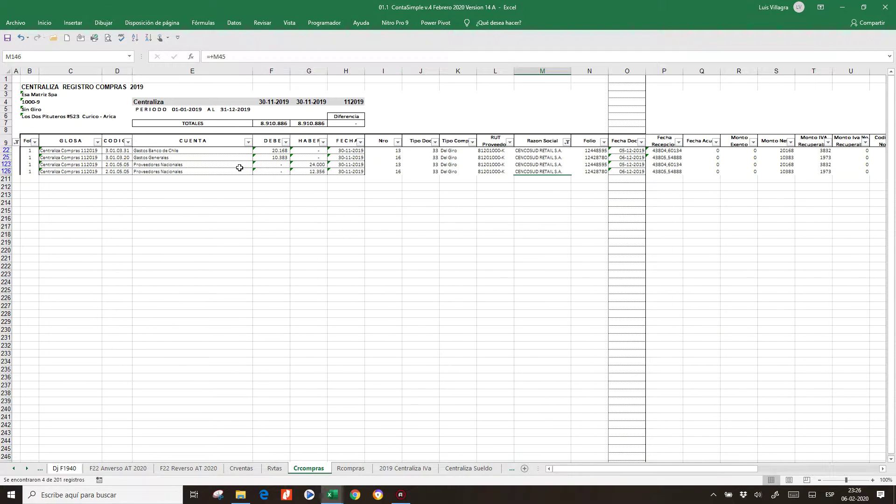
# Copy the Gastos Generales account from E25 to the other CENCOSUD RETAIL S.A. purchase in E22
pyautogui.click(191, 152)
pyautogui.click(189, 159)
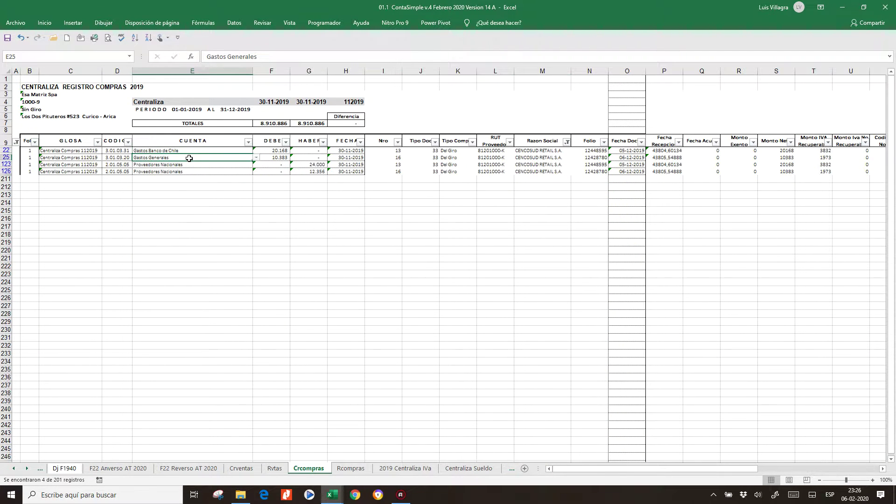
pyautogui.hotkey('ctrl', 'c')
pyautogui.press('Up')
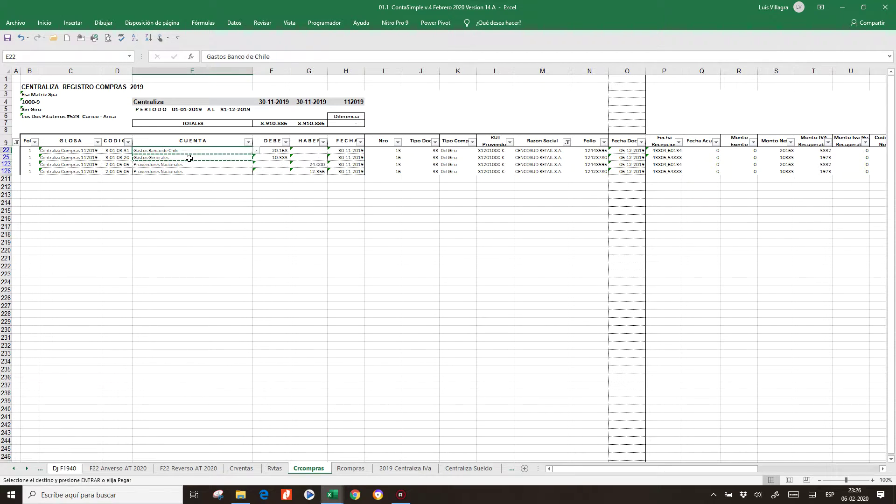
pyautogui.press('Return')
# Change the Razon Social filter to show only BCI SEGUROS GENERALES S.A
pyautogui.click(541, 211)
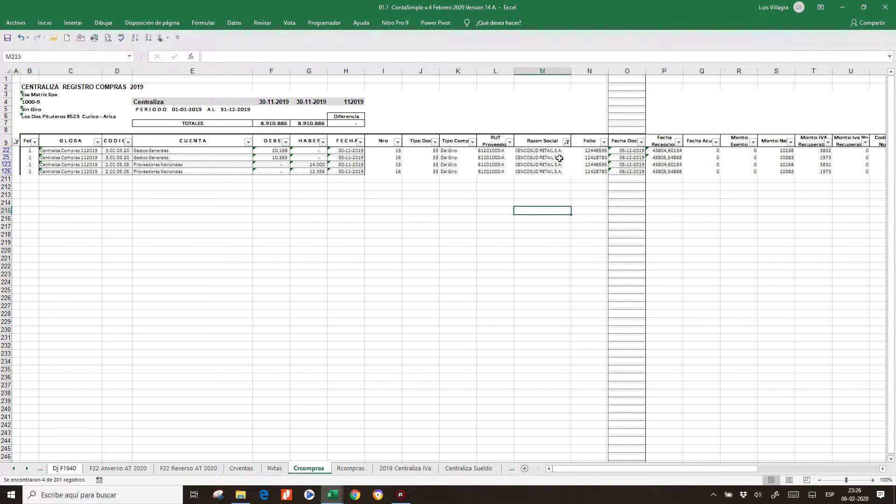
pyautogui.click(566, 141)
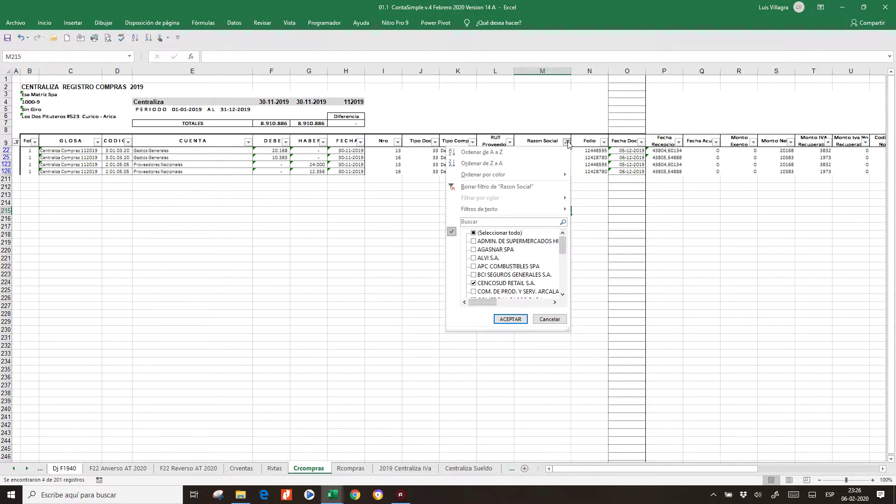
pyautogui.click(473, 283)
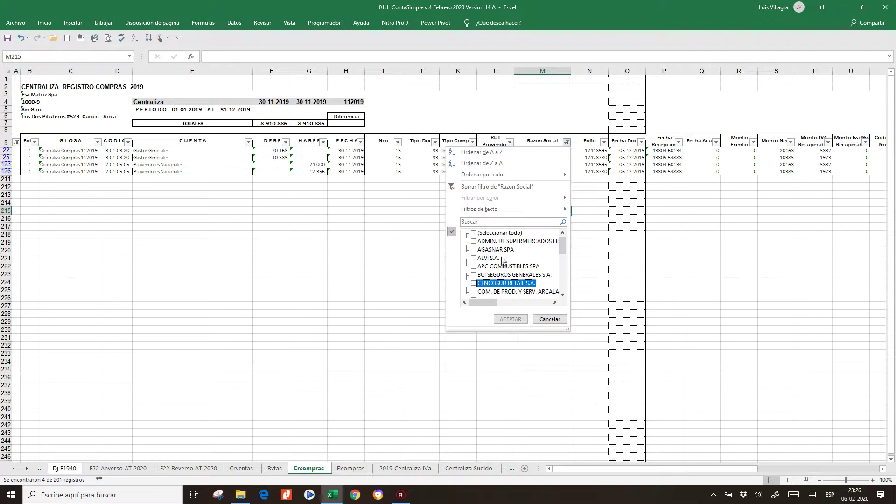
pyautogui.click(479, 275)
pyautogui.click(502, 320)
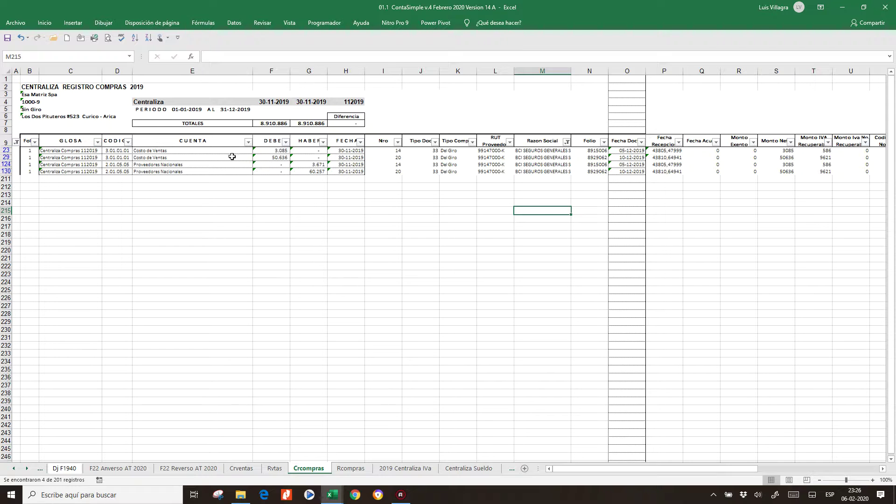
# Set the account in E23 to Gastos Banco de Chile and copy it to E29
pyautogui.click(182, 151)
pyautogui.click(255, 151)
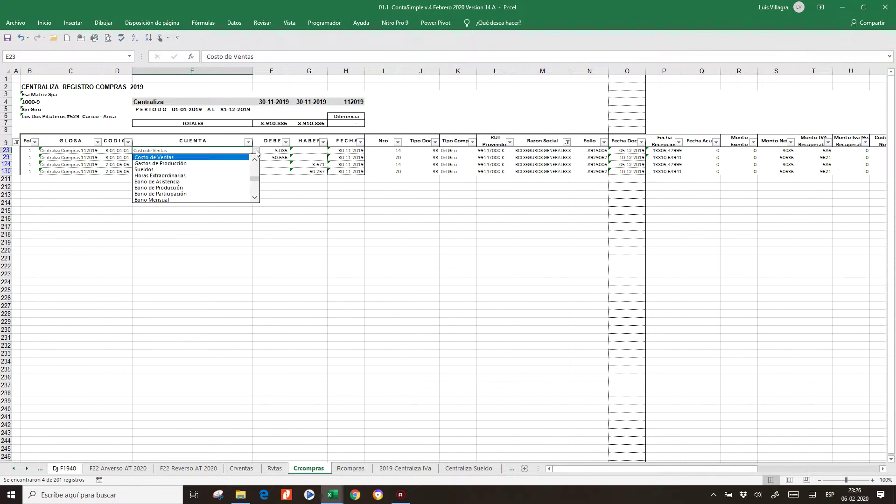
pyautogui.click(255, 198)
pyautogui.moveTo(256, 201); pyautogui.dragTo(256, 201)
pyautogui.click(255, 201)
pyautogui.click(256, 202)
pyautogui.click(256, 201)
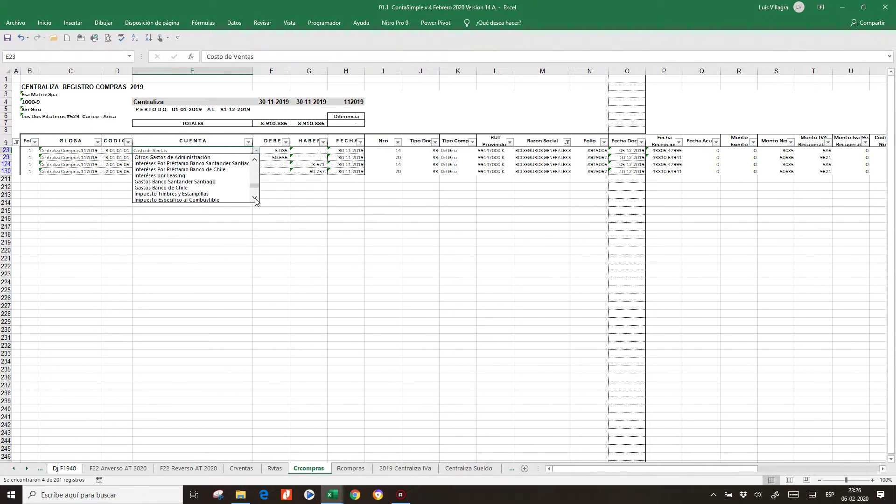
pyautogui.click(195, 187)
pyautogui.hotkey('ctrl', 'c')
pyautogui.press('Down')
pyautogui.press('Return')
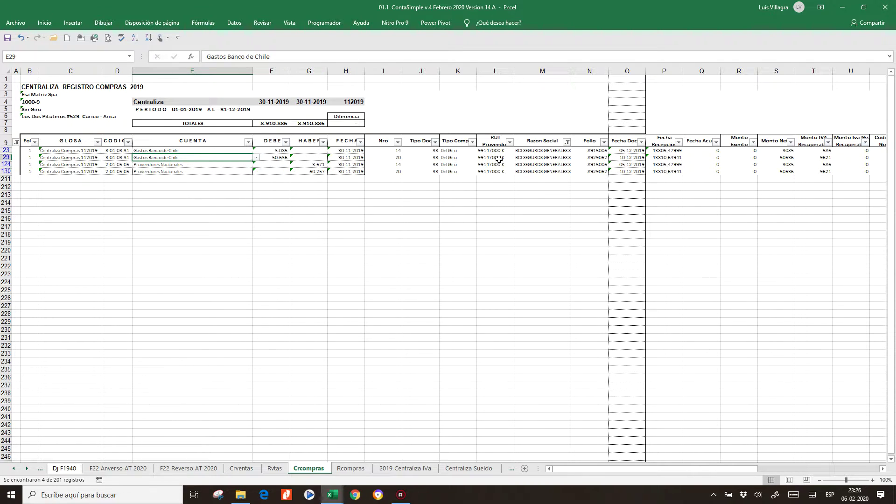
# Reset the Razon Social filter so that all suppliers are included
pyautogui.click(565, 142)
pyautogui.click(473, 233)
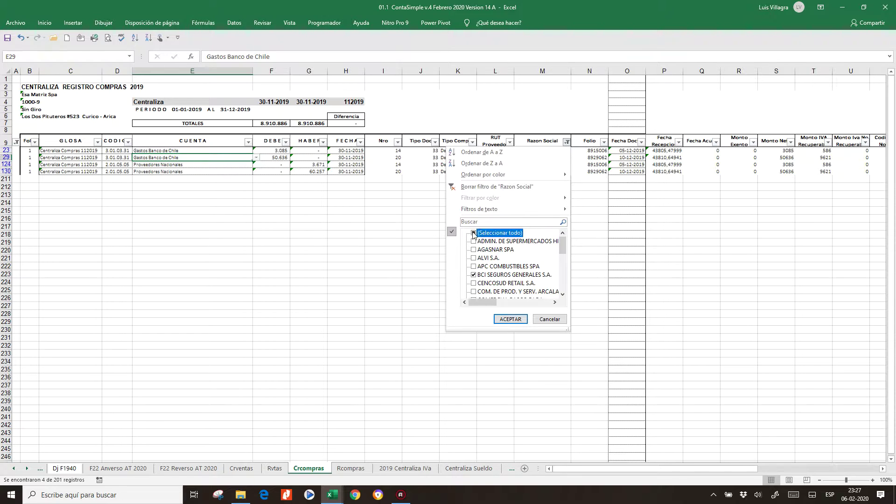
pyautogui.click(511, 319)
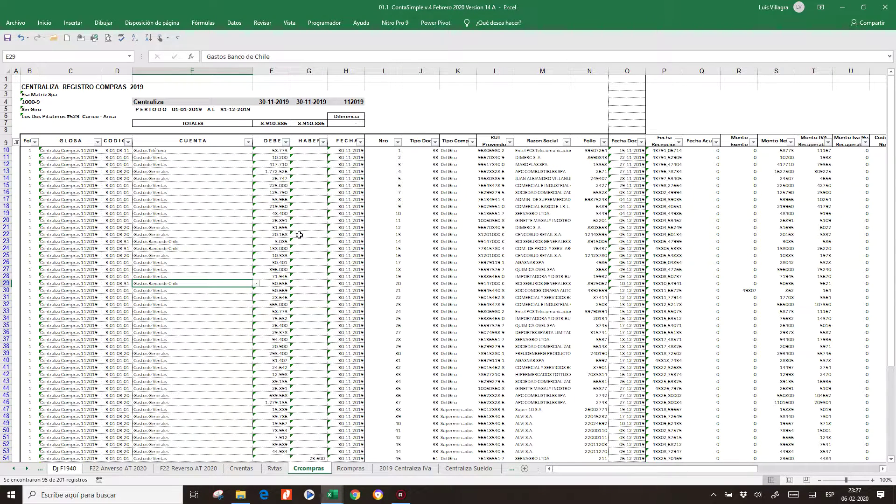
# Copy the Gastos Generales account from E25 to the purchase in E24
pyautogui.click(160, 248)
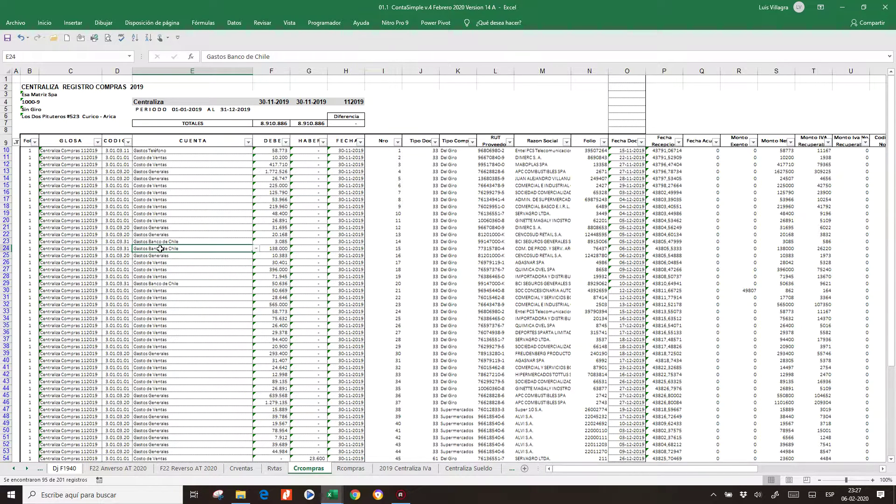
pyautogui.click(219, 255)
pyautogui.hotkey('ctrl', 'c')
pyautogui.press('Up')
pyautogui.press('Return')
pyautogui.press('Down')
pyautogui.press('Down')
pyautogui.press('Down')
pyautogui.press('Down')
pyautogui.press('Down')
pyautogui.press('Down')
# Copy the filtered purchase centralization entries from B10 to column O, down to row 157
pyautogui.moveTo(29, 149); pyautogui.dragTo(618, 442)
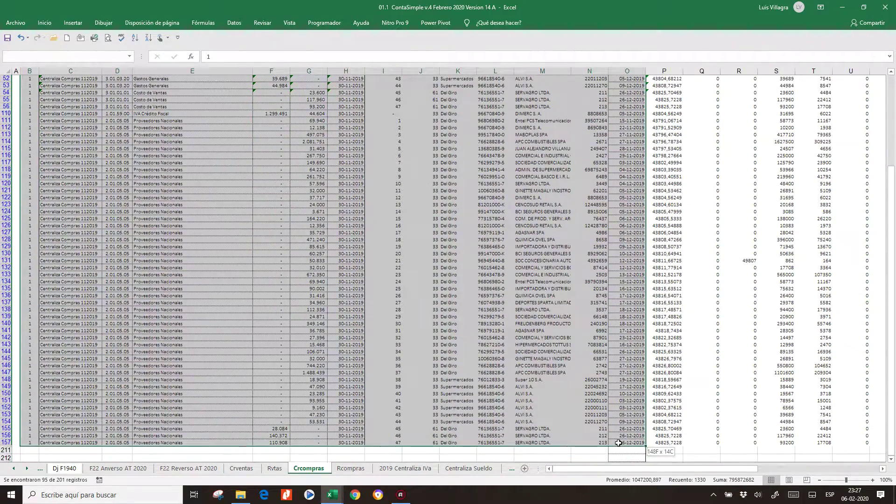
pyautogui.rightClick(260, 233)
pyautogui.click(279, 224)
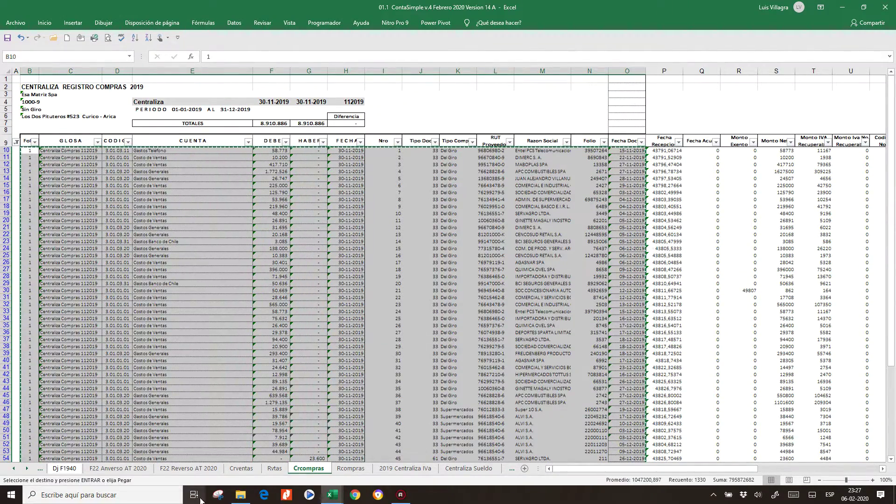
# Paste the copied entries as values into the L° Diario sheet starting at A156 and look over the pasted rows
pyautogui.click(15, 469)
pyautogui.click(18, 472)
pyautogui.click(18, 472)
pyautogui.click(17, 472)
pyautogui.click(18, 472)
pyautogui.click(18, 472)
pyautogui.click(18, 472)
pyautogui.click(17, 472)
pyautogui.click(18, 472)
pyautogui.click(18, 472)
pyautogui.click(18, 473)
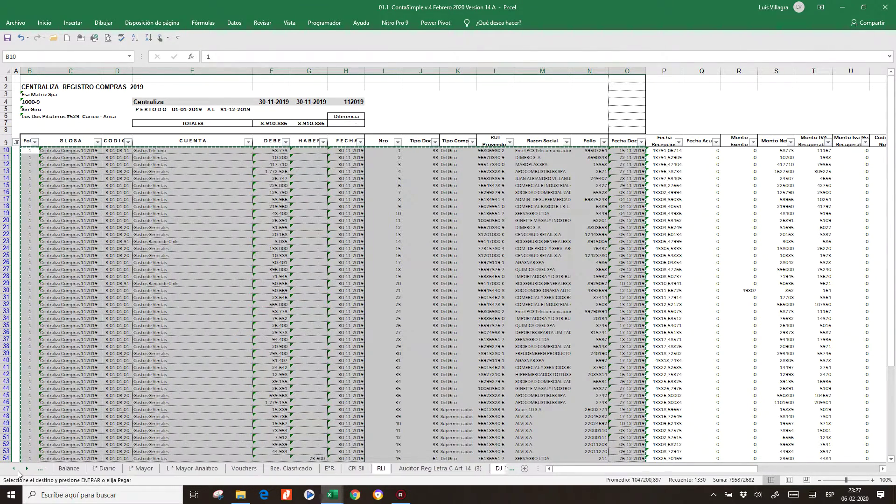
pyautogui.click(126, 469)
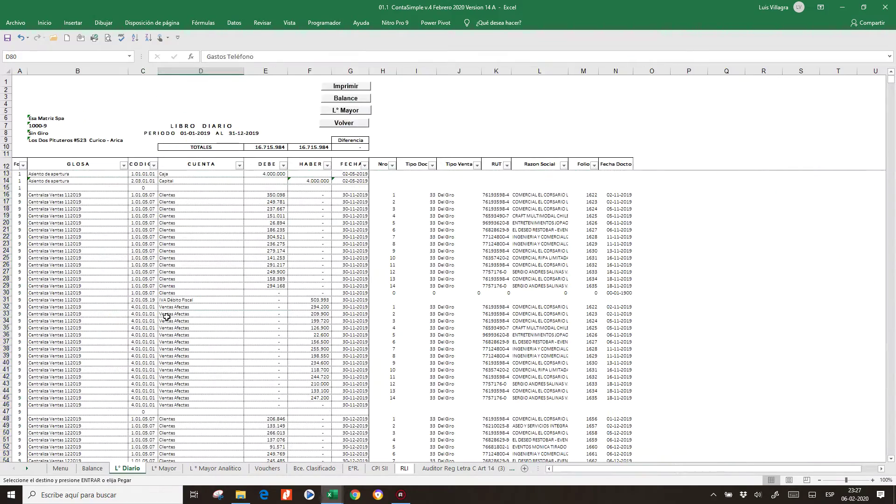
pyautogui.scroll(-20, 116, 254)
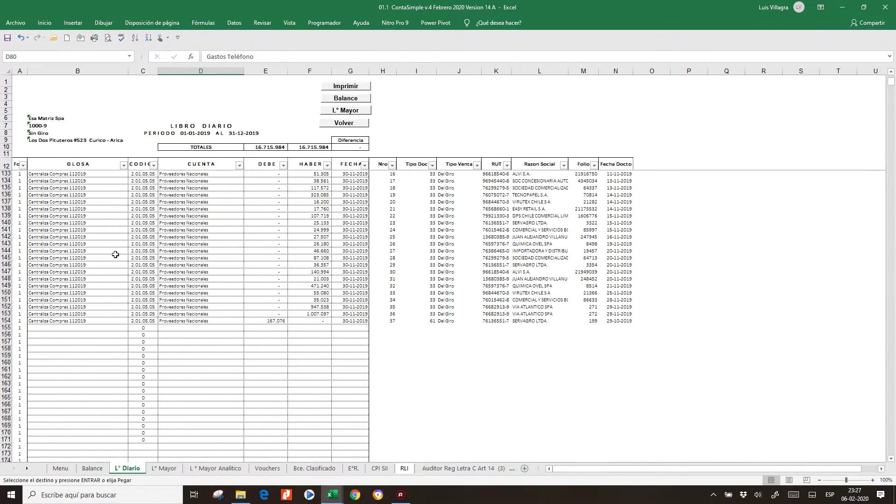
pyautogui.click(21, 335)
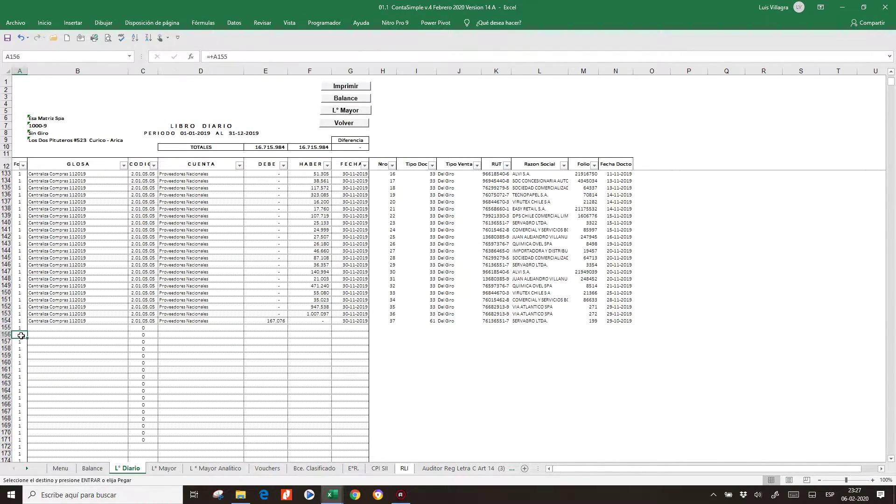
pyautogui.rightClick(21, 336)
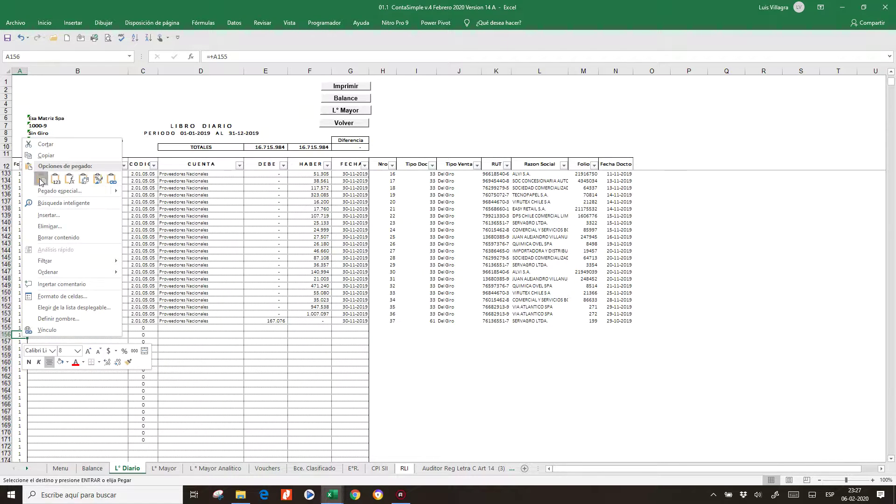
pyautogui.click(55, 180)
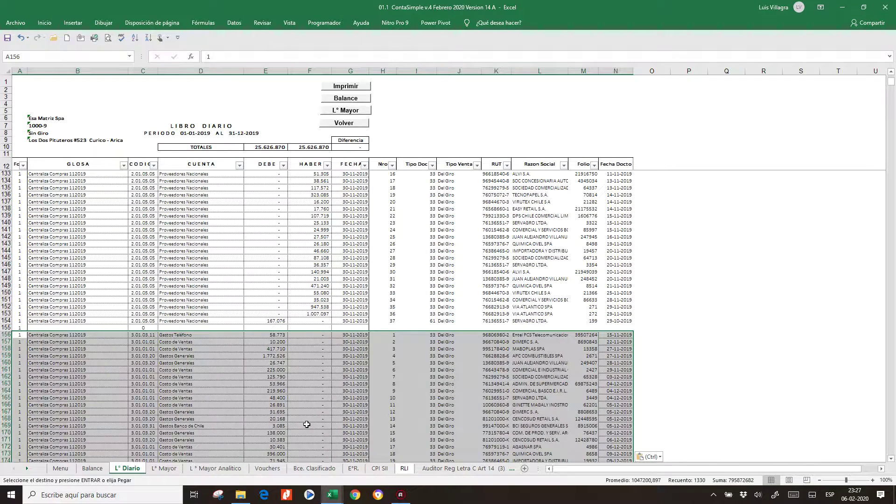
pyautogui.click(292, 411)
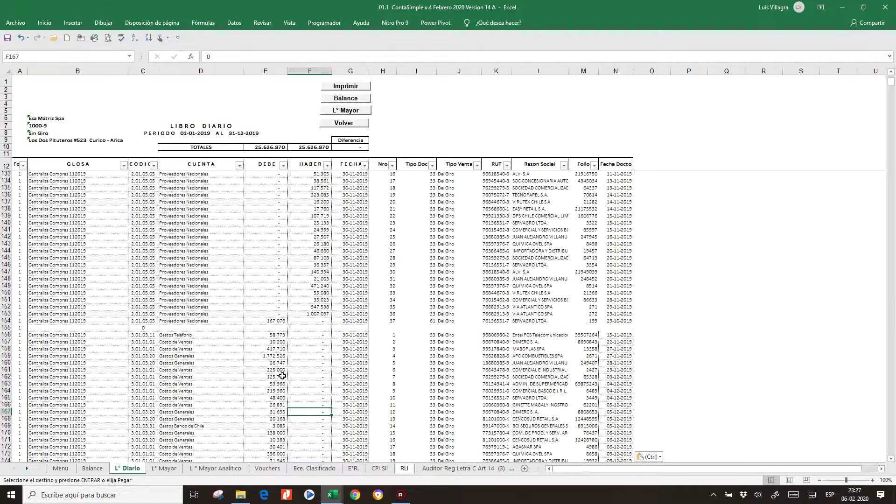
pyautogui.scroll(-20, 282, 376)
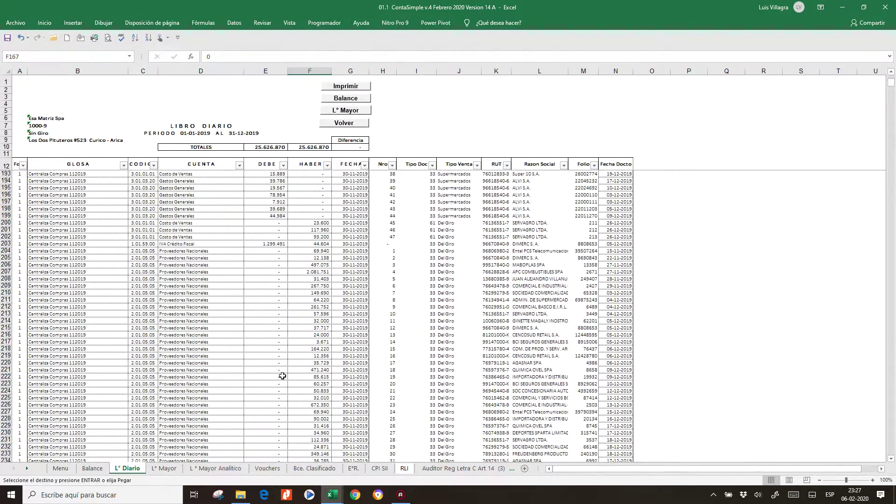
pyautogui.scroll(20, 285, 373)
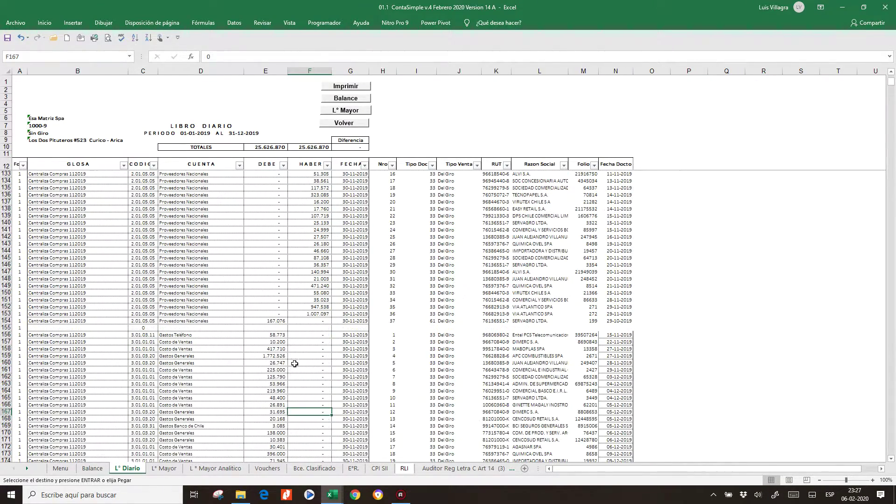
# On the 2019 Centraliza IVa sheet, clear the monthly figures before Noviembre in the Idf to Remanente columns
pyautogui.click(460, 468)
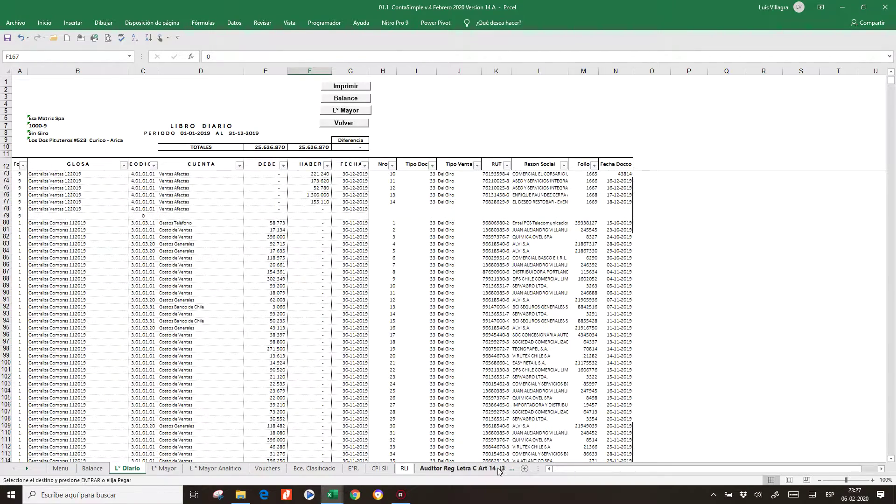
pyautogui.click(512, 468)
pyautogui.hotkey('ctrl', 'pagedown')
pyautogui.hotkey('ctrl', 'pagedown')
pyautogui.hotkey('ctrl', 'pagedown')
pyautogui.hotkey('ctrl', 'pagedown')
pyautogui.hotkey('ctrl', 'pagedown')
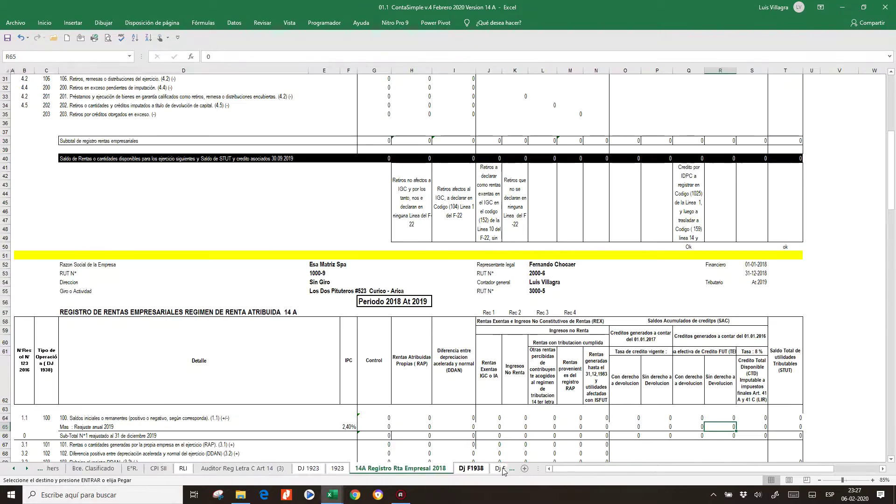
pyautogui.hotkey('ctrl', 'pagedown')
pyautogui.hotkey('ctrl', 'pagedown')
pyautogui.hotkey('ctrl', 'pagedown')
pyautogui.hotkey('ctrl', 'pagedown')
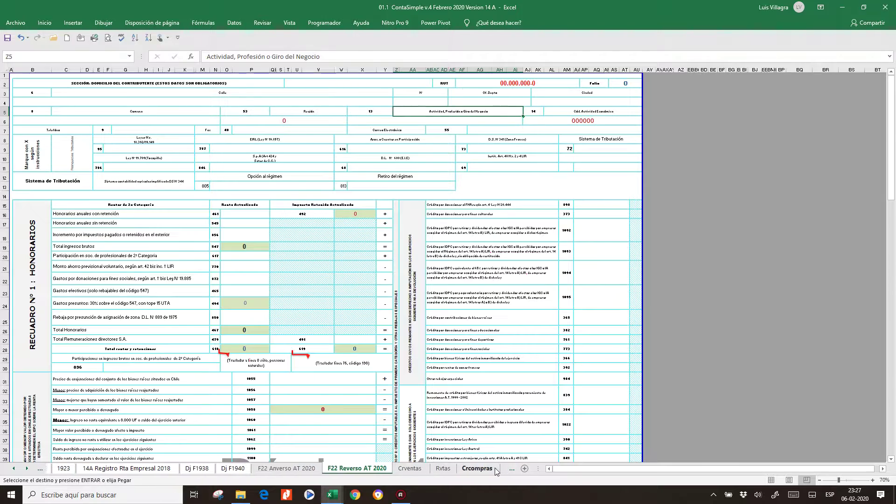
pyautogui.hotkey('ctrl', 'pagedown')
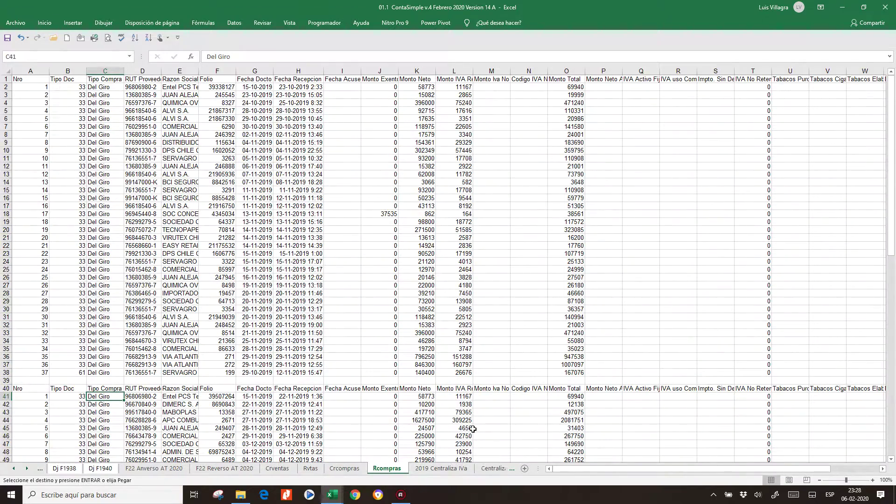
pyautogui.click(465, 472)
pyautogui.moveTo(419, 156); pyautogui.dragTo(618, 199)
pyautogui.press('Delete')
# Clear the Imto 2da, Impto Unico, PPM and A pago figures from Dic. 2018 to Octubre in R6:U16
pyautogui.press('Down')
pyautogui.press('Down')
pyautogui.press('Down')
pyautogui.press('Down')
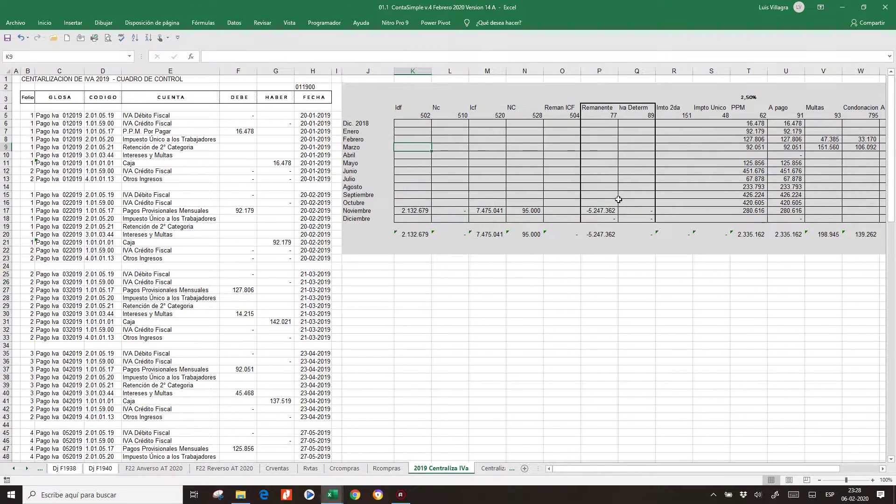
pyautogui.press('Down')
pyautogui.press('Down')
pyautogui.press('Down')
pyautogui.press('Down')
pyautogui.press('Down')
pyautogui.press('Down')
pyautogui.press('Down')
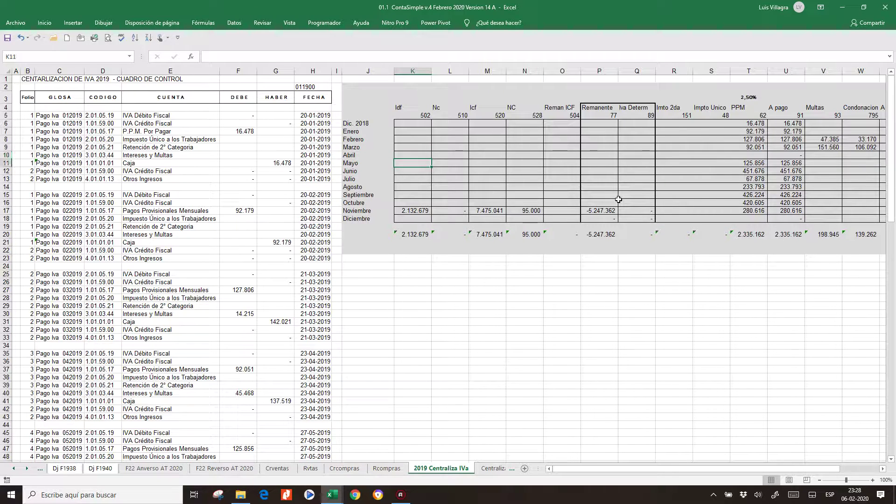
pyautogui.press('Right')
pyautogui.press('Right')
pyautogui.press('Right')
pyautogui.press('Right')
pyautogui.press('Right')
pyautogui.press('Right')
pyautogui.press('Right')
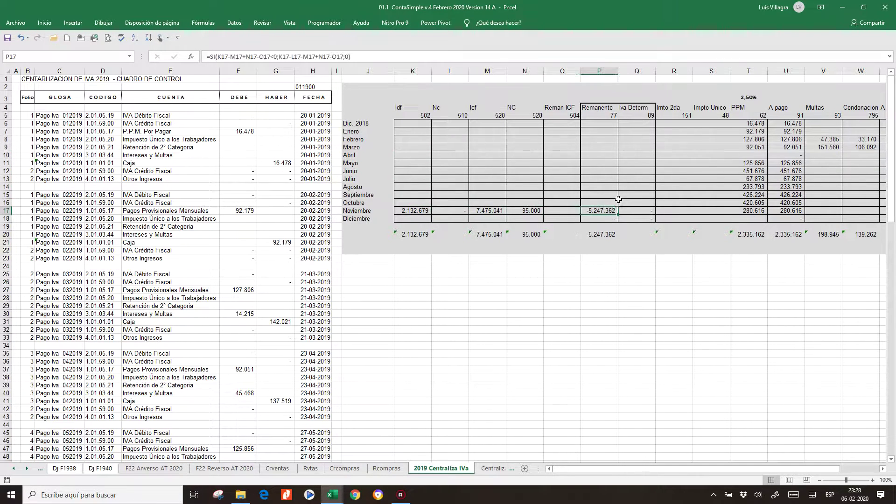
pyautogui.press('Up')
pyautogui.press('Up')
pyautogui.press('Up')
pyautogui.press('Up')
pyautogui.press('Up')
pyautogui.press('Up')
pyautogui.press('Up')
pyautogui.press('Up')
pyautogui.press('Up')
pyautogui.press('Up')
pyautogui.press('Up')
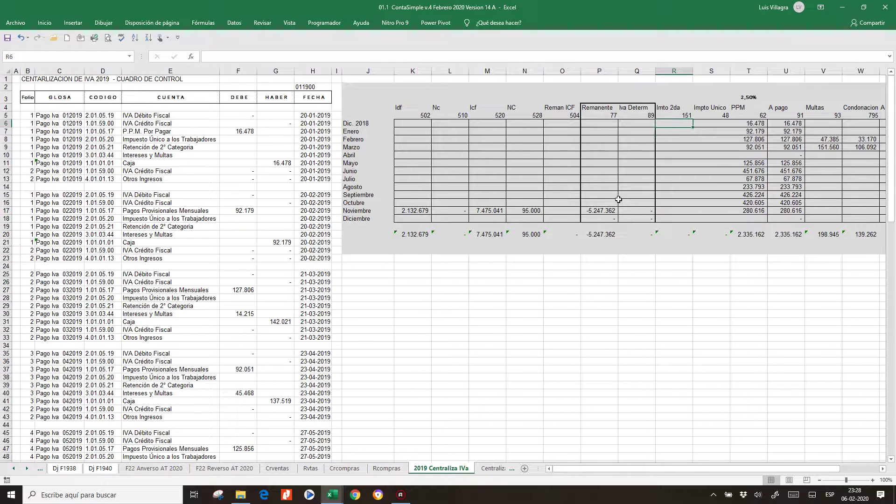
pyautogui.hotkey('shift', 'Down')
pyautogui.hotkey('shift', 'Down')
pyautogui.hotkey('shift', 'Down')
pyautogui.hotkey('shift', 'Down')
pyautogui.hotkey('shift', 'Down')
pyautogui.hotkey('shift', 'Down')
pyautogui.hotkey('shift', 'Down')
pyautogui.hotkey('shift', 'Down')
pyautogui.hotkey('shift', 'Down')
pyautogui.hotkey('shift', 'Down')
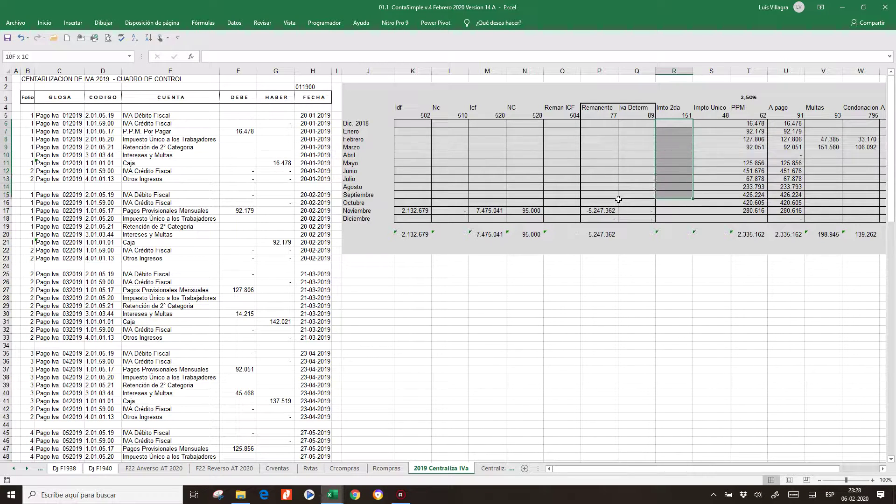
pyautogui.hotkey('shift', 'Right')
pyautogui.hotkey('shift', 'Right')
pyautogui.hotkey('shift', 'Right')
pyautogui.press('Delete')
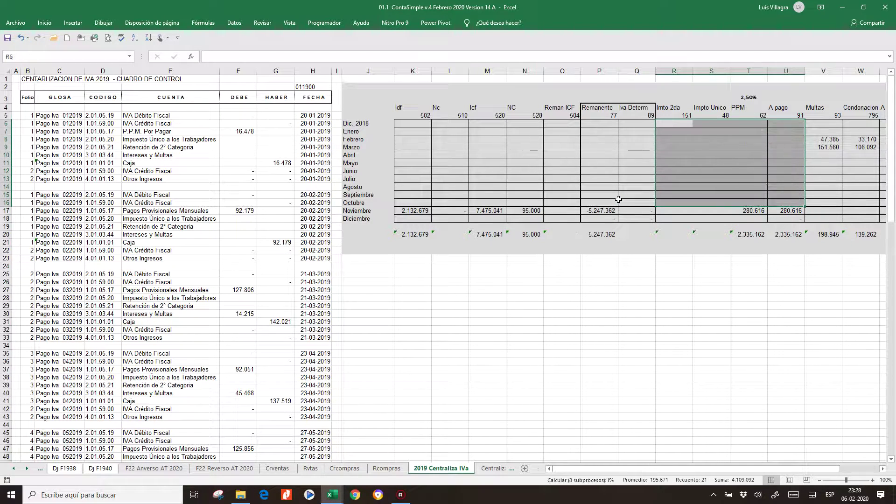
# Clear the Febrero and Marzo figures for Multas, Condonacion and A pago in V8:X9
pyautogui.press('Left')
pyautogui.press('Left')
pyautogui.press('Left')
pyautogui.press('Left')
pyautogui.press('Down')
pyautogui.press('Down')
pyautogui.press('Down')
pyautogui.press('Down')
pyautogui.press('Down')
pyautogui.press('Down')
pyautogui.press('Down')
pyautogui.press('Down')
pyautogui.press('Right')
pyautogui.press('Right')
pyautogui.press('Right')
pyautogui.press('Right')
pyautogui.press('Right')
pyautogui.press('Right')
pyautogui.press('Right')
pyautogui.press('Right')
pyautogui.press('Right')
pyautogui.press('Right')
pyautogui.press('Right')
pyautogui.press('Right')
pyautogui.press('Right')
pyautogui.press('Right')
pyautogui.press('Right')
pyautogui.press('Up')
pyautogui.press('Left')
pyautogui.press('Left')
pyautogui.press('Left')
pyautogui.press('Left')
pyautogui.press('Left')
pyautogui.press('Up')
pyautogui.press('Up')
pyautogui.press('Up')
pyautogui.press('Up')
pyautogui.press('Up')
pyautogui.press('Left')
pyautogui.press('Left')
pyautogui.hotkey('shift', 'Down')
pyautogui.hotkey('shift', 'Right')
pyautogui.hotkey('shift', 'Right')
pyautogui.press('Delete')
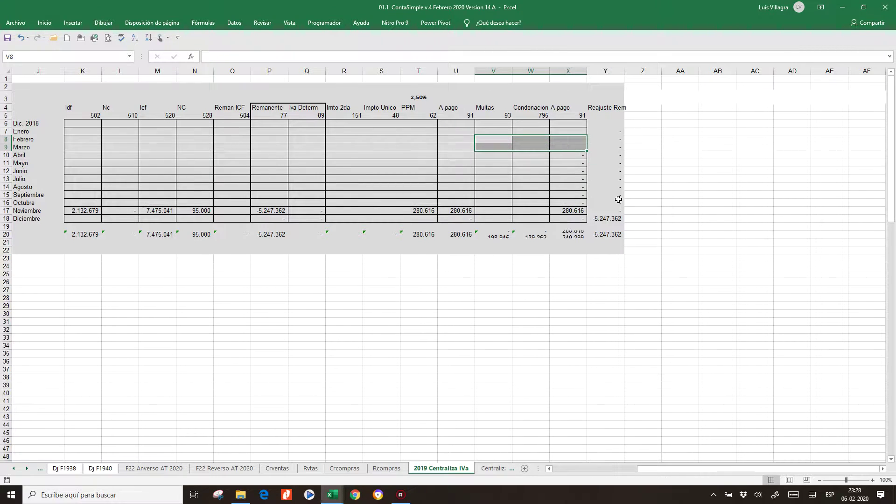
# Link the Noviembre Idf cell K17 to the November IVA Débito Fiscal credit in F31 of the L° Diario sheet
pyautogui.press('Left')
pyautogui.press('Left')
pyautogui.press('Left')
pyautogui.press('Left')
pyautogui.press('Left')
pyautogui.press('Left')
pyautogui.press('Left')
pyautogui.press('Left')
pyautogui.press('Left')
pyautogui.press('Left')
pyautogui.press('Left')
pyautogui.press('Left')
pyautogui.press('Left')
pyautogui.press('Left')
pyautogui.press('Left')
pyautogui.press('Left')
pyautogui.press('Left')
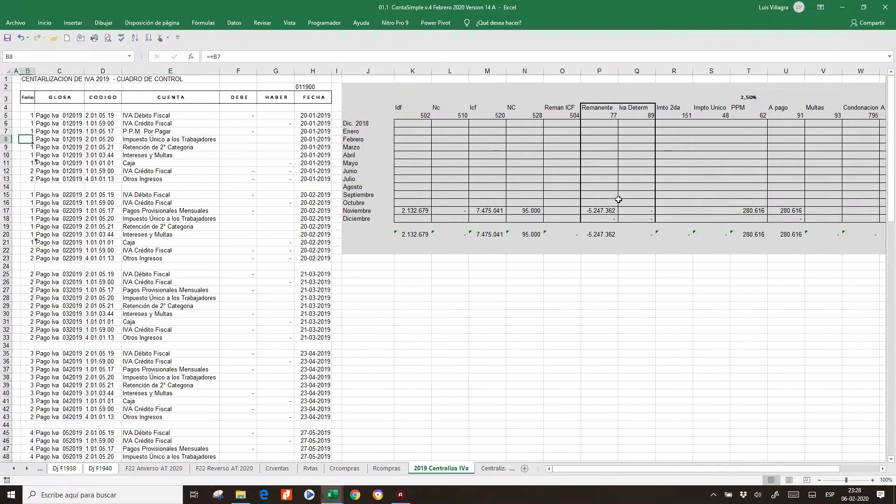
pyautogui.press('Right')
pyautogui.press('Right')
pyautogui.press('Right')
pyautogui.press('Right')
pyautogui.press('Right')
pyautogui.press('Right')
pyautogui.press('Right')
pyautogui.press('Down')
pyautogui.press('Down')
pyautogui.press('Down')
pyautogui.press('Down')
pyautogui.press('Down')
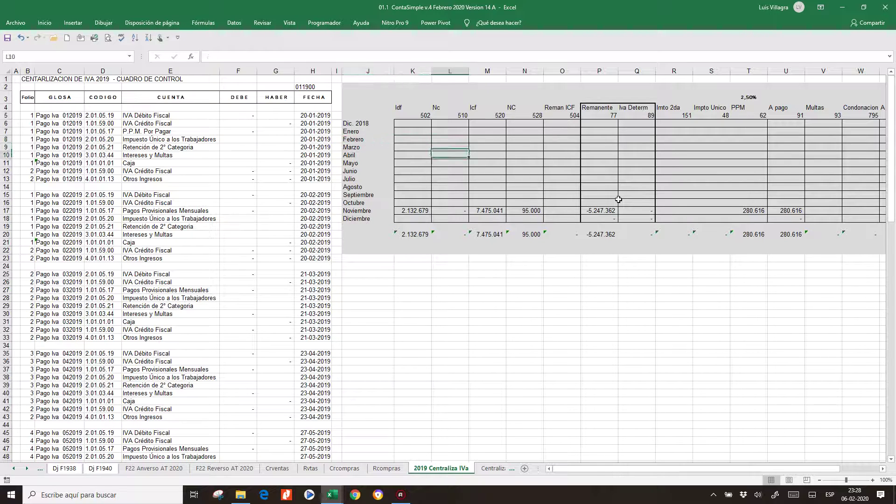
pyautogui.press('Down')
pyautogui.press('Down')
pyautogui.press('Down')
pyautogui.press('Down')
pyautogui.press('Left')
pyautogui.write('+')
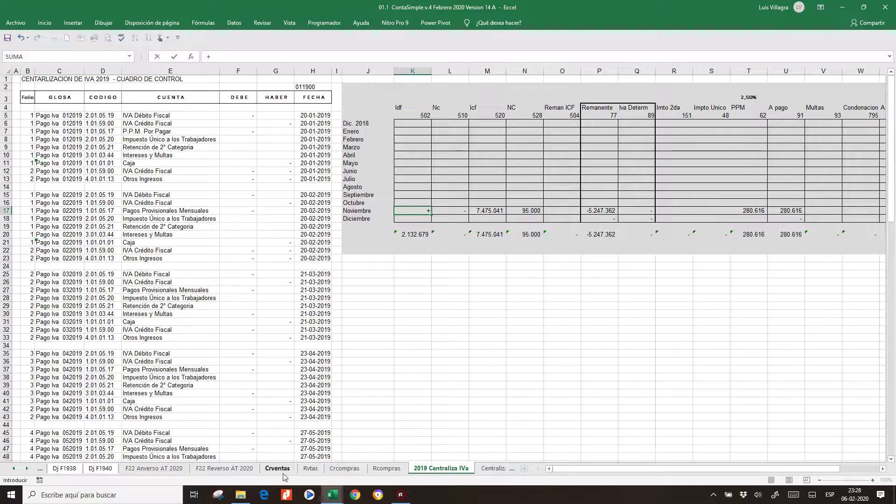
pyautogui.click(279, 469)
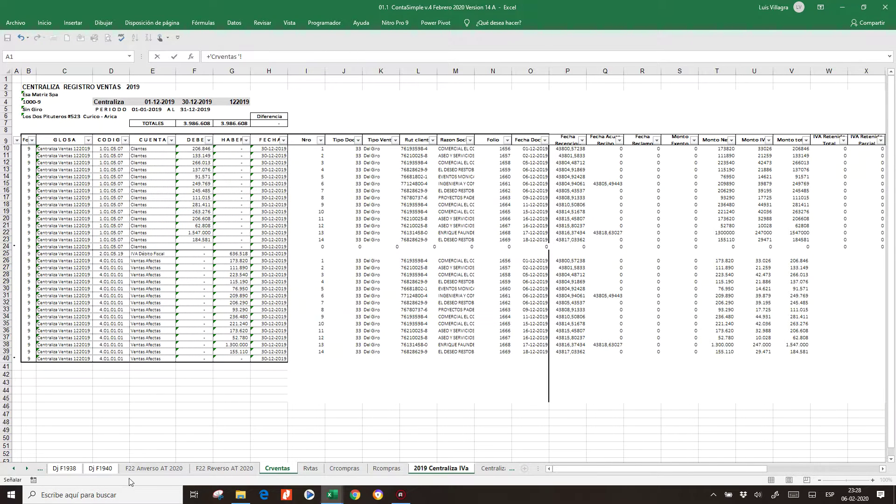
pyautogui.click(14, 469)
pyautogui.click(16, 468)
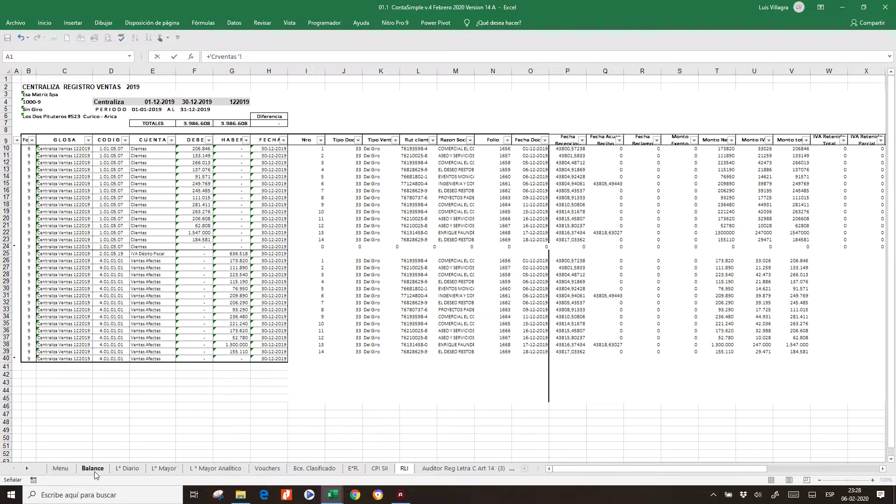
pyautogui.click(93, 468)
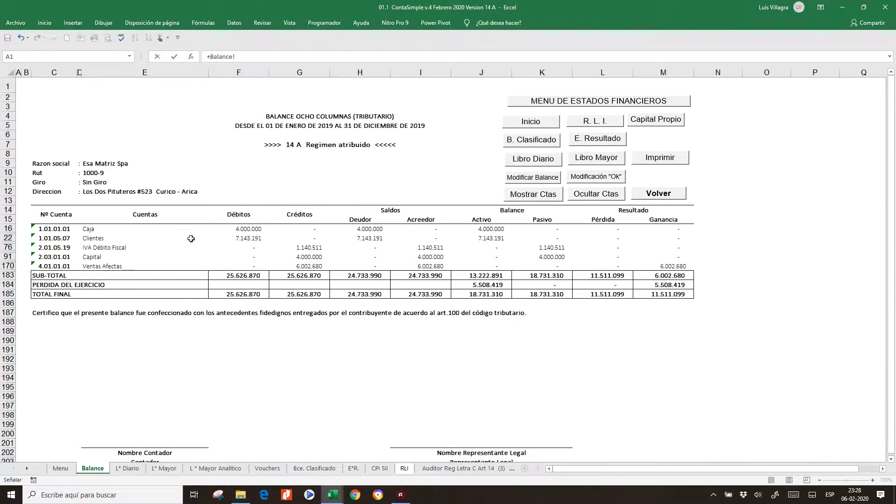
pyautogui.click(126, 468)
pyautogui.scroll(-10, 224, 254)
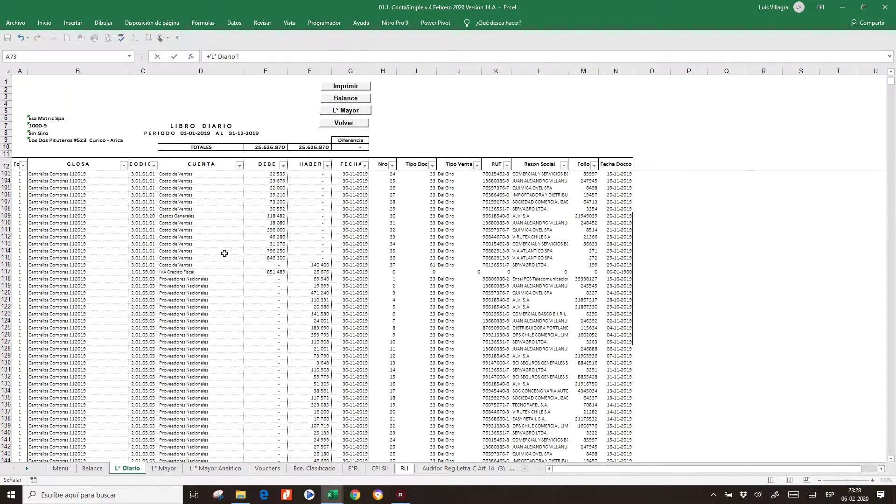
pyautogui.scroll(20, 224, 254)
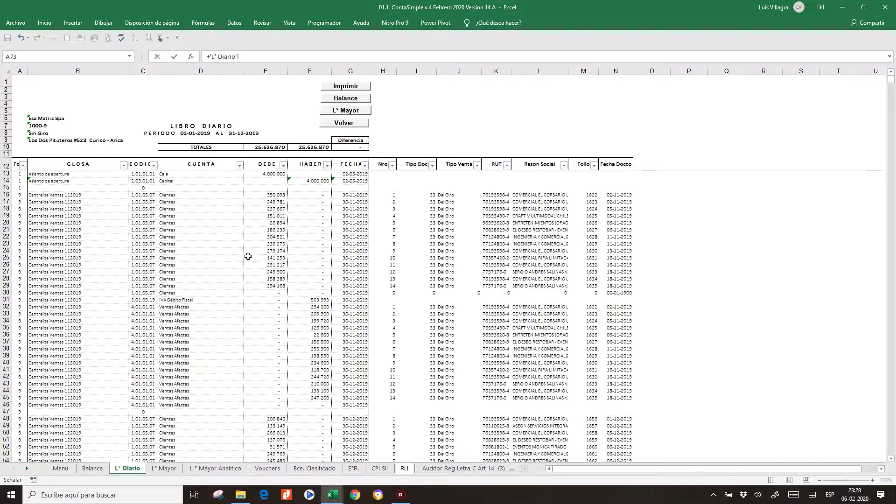
pyautogui.click(323, 301)
pyautogui.press('Return')
# Link the Noviembre Icf cell M17 to the November IVA Crédito Fiscal debit in E117 of the L° Diario sheet
pyautogui.press('Up')
pyautogui.press('Right')
pyautogui.press('Right')
pyautogui.write('+')
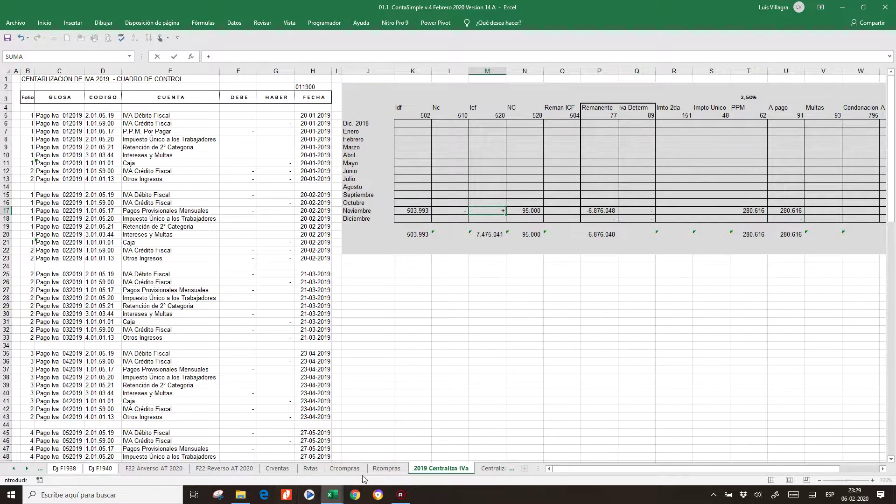
pyautogui.click(14, 469)
pyautogui.click(14, 469)
pyautogui.click(14, 469)
pyautogui.click(14, 469)
pyautogui.click(14, 469)
pyautogui.click(14, 469)
pyautogui.click(14, 468)
pyautogui.click(14, 469)
pyautogui.click(14, 469)
pyautogui.click(14, 469)
pyautogui.click(14, 469)
pyautogui.click(132, 468)
pyautogui.scroll(-20, 349, 362)
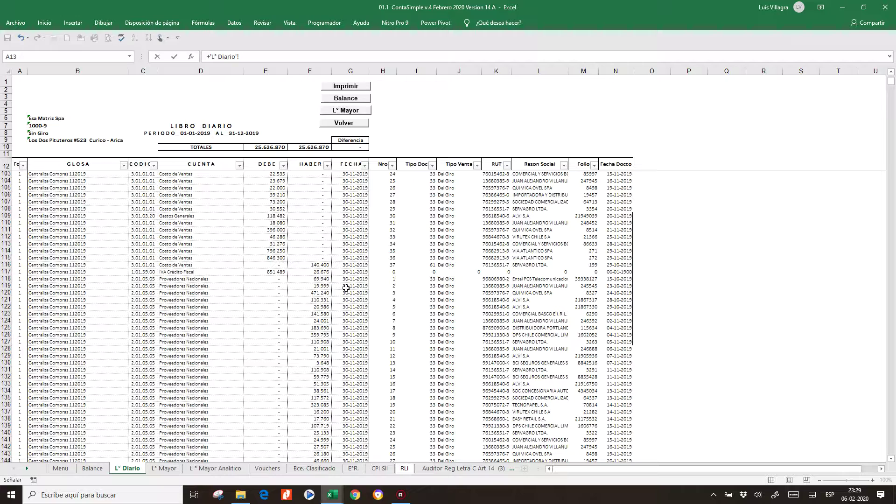
pyautogui.click(266, 271)
pyautogui.press('Tab')
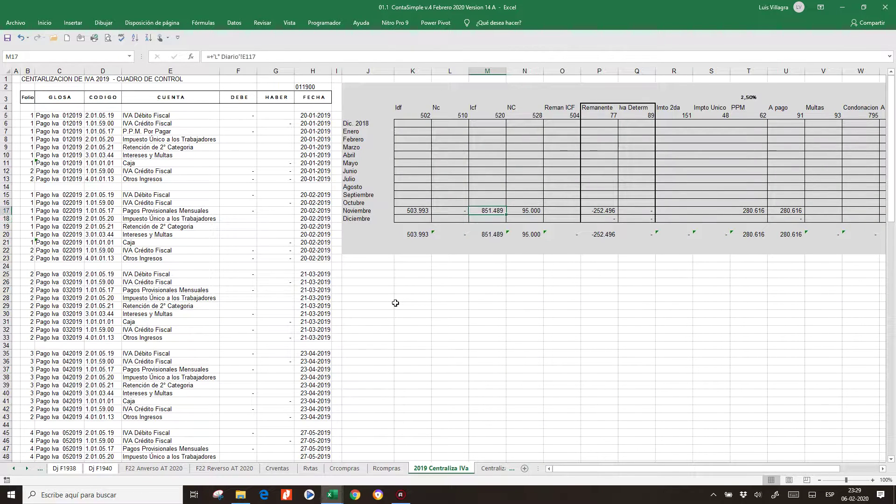
# Link the Noviembre NC cell N17 to the November IVA Crédito Fiscal credit in F117 of the L° Diario sheet
pyautogui.write('+')
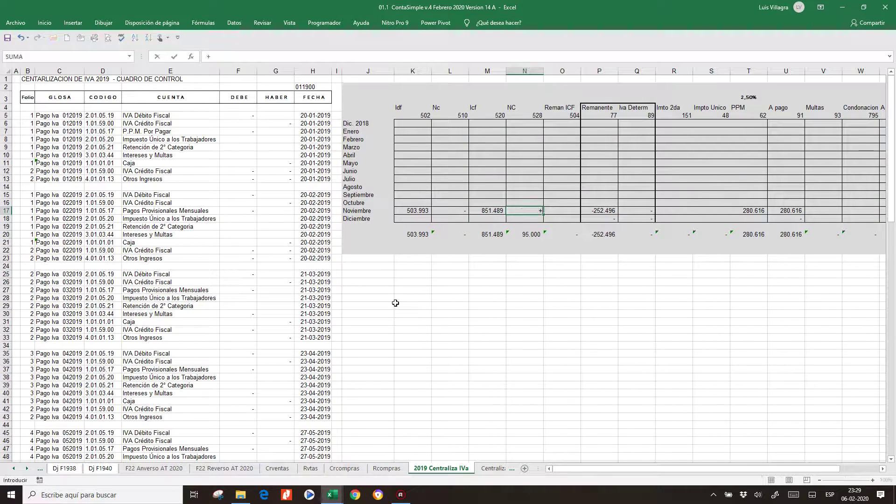
pyautogui.click(12, 469)
pyautogui.click(12, 468)
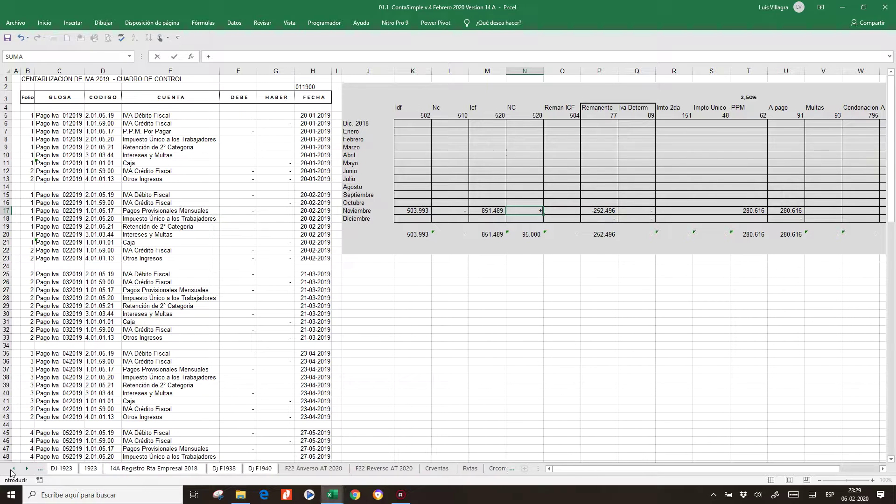
pyautogui.click(12, 468)
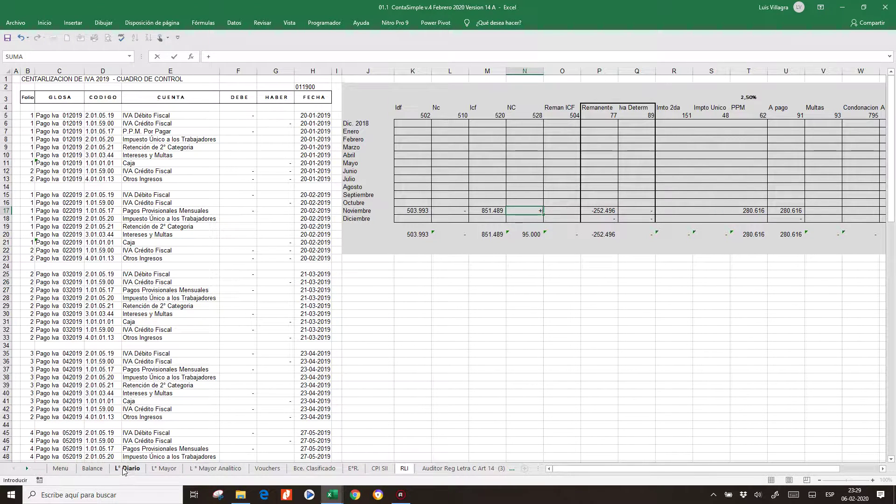
pyautogui.click(125, 469)
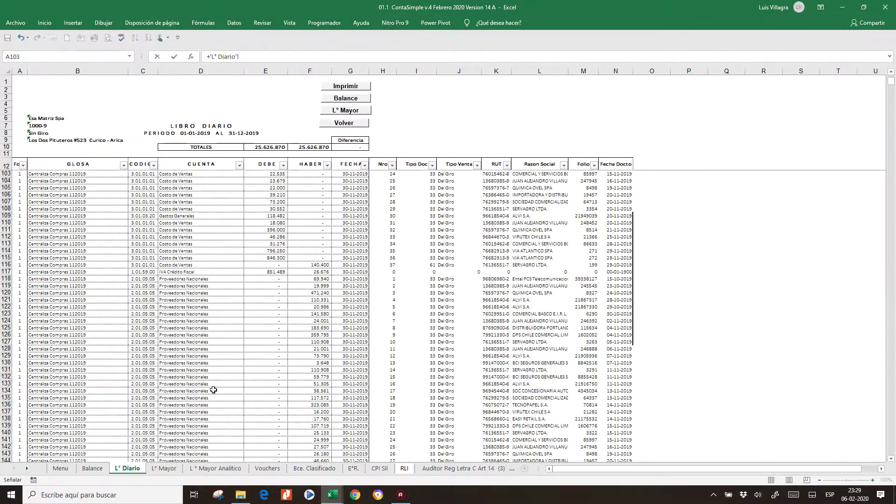
pyautogui.click(319, 272)
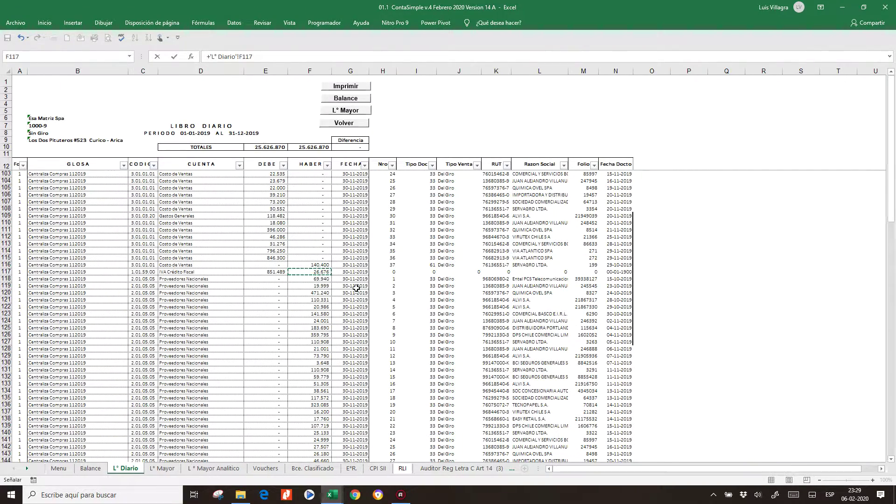
pyautogui.press('Return')
# Review the Noviembre Remanente and Iva Determ formulas and the remaining columns of that row
pyautogui.press('Right')
pyautogui.press('Right')
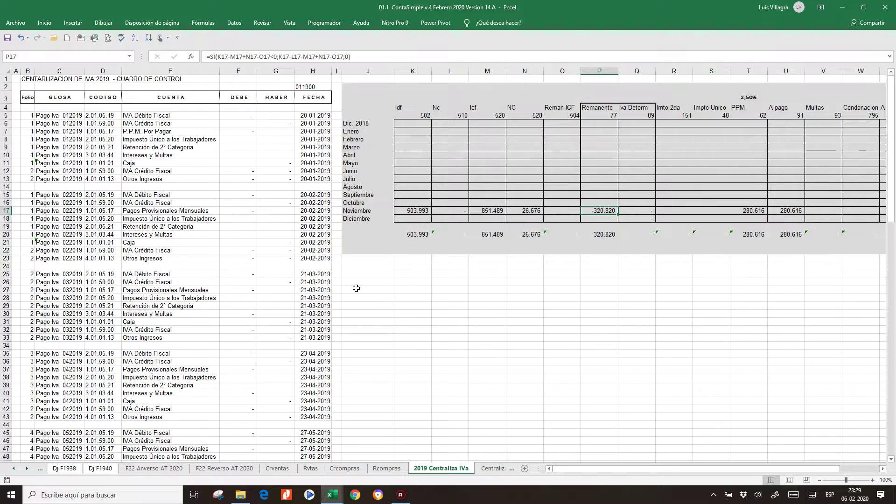
pyautogui.press('Right')
pyautogui.press('Right')
pyautogui.press('Right')
pyautogui.press('Right')
pyautogui.press('Right')
pyautogui.press('Right')
pyautogui.press('Right')
pyautogui.press('Right')
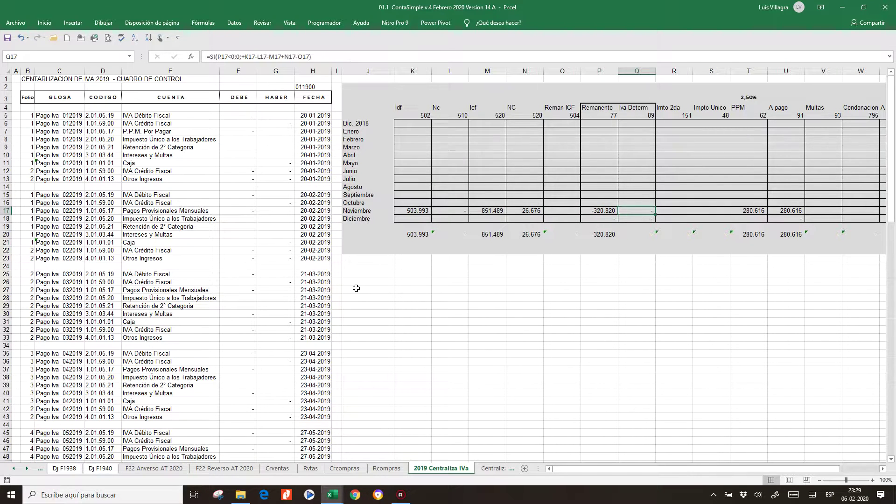
pyautogui.press('Right')
# Set the Noviembre PPM cell T17 to 19% of the sum of the November Ventas Afectas credits in L° Diario F32:F46
pyautogui.press('Left')
pyautogui.press('Left')
pyautogui.press('Left')
pyautogui.press('Left')
pyautogui.press('Left')
pyautogui.write('+')
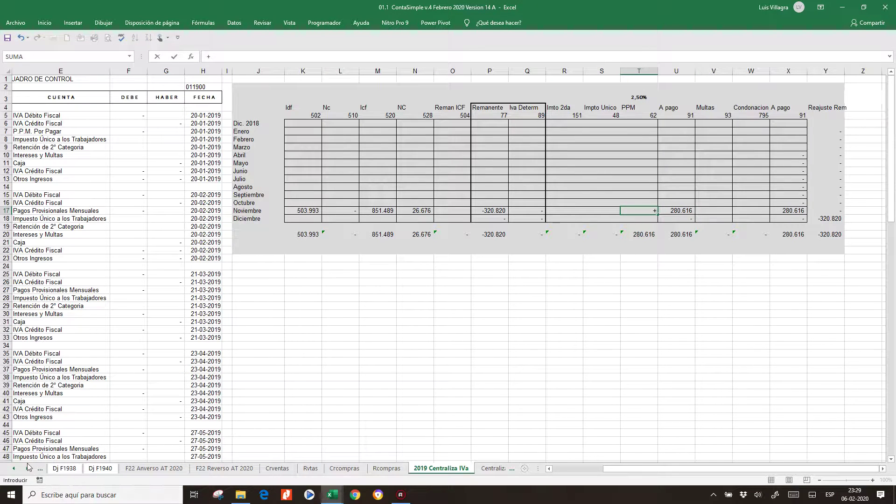
pyautogui.click(14, 468)
pyautogui.click(14, 468)
pyautogui.click(14, 468)
pyautogui.click(14, 468)
pyautogui.click(14, 468)
pyautogui.click(14, 468)
pyautogui.click(14, 468)
pyautogui.click(14, 468)
pyautogui.click(14, 468)
pyautogui.click(14, 468)
pyautogui.click(14, 468)
pyautogui.click(97, 468)
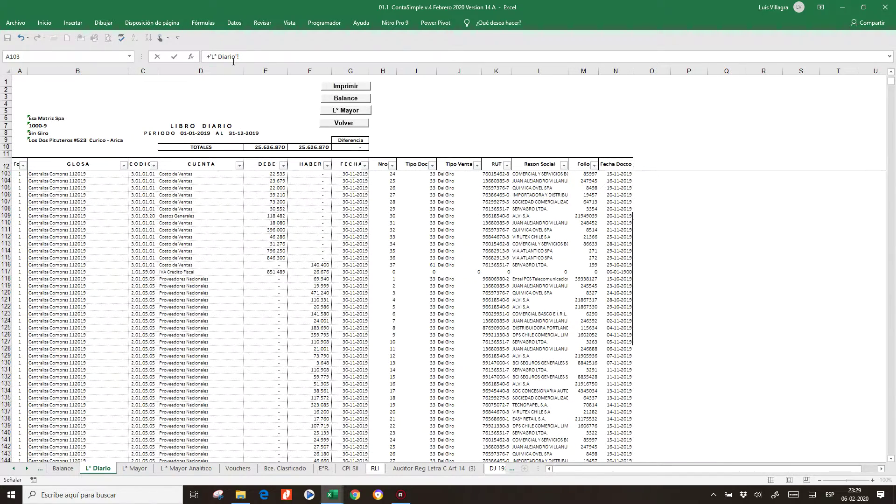
pyautogui.moveTo(255, 59); pyautogui.dragTo(210, 58)
pyautogui.write('suma(')
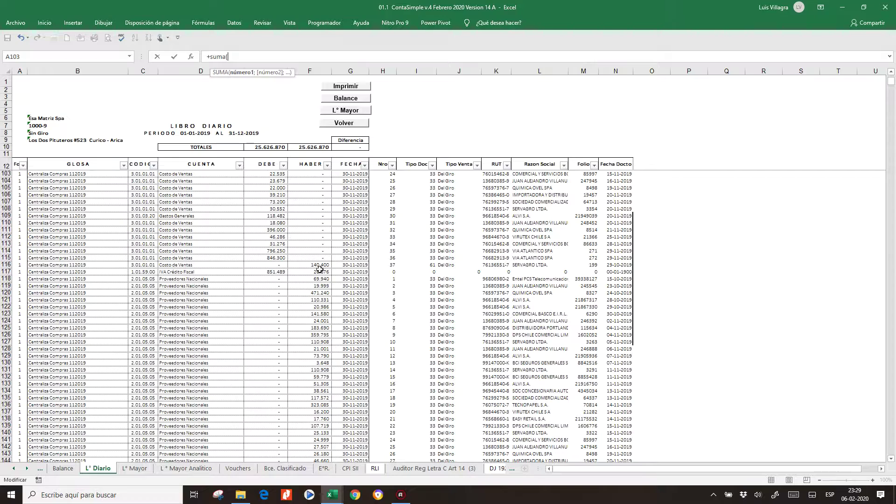
pyautogui.scroll(20, 337, 240)
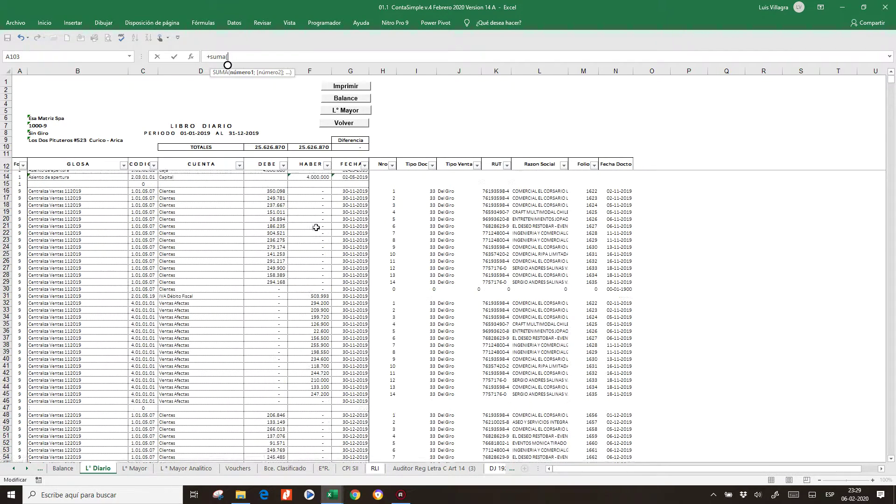
pyautogui.moveTo(322, 309); pyautogui.dragTo(328, 404)
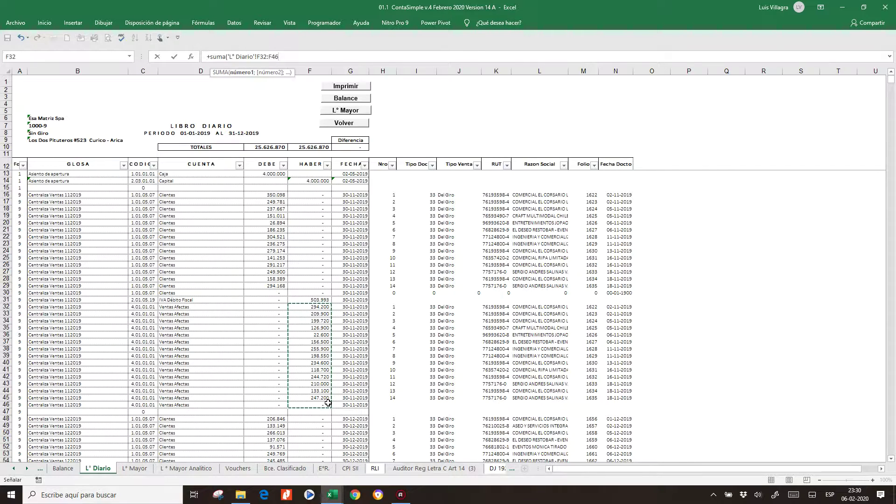
pyautogui.write(')*19%')
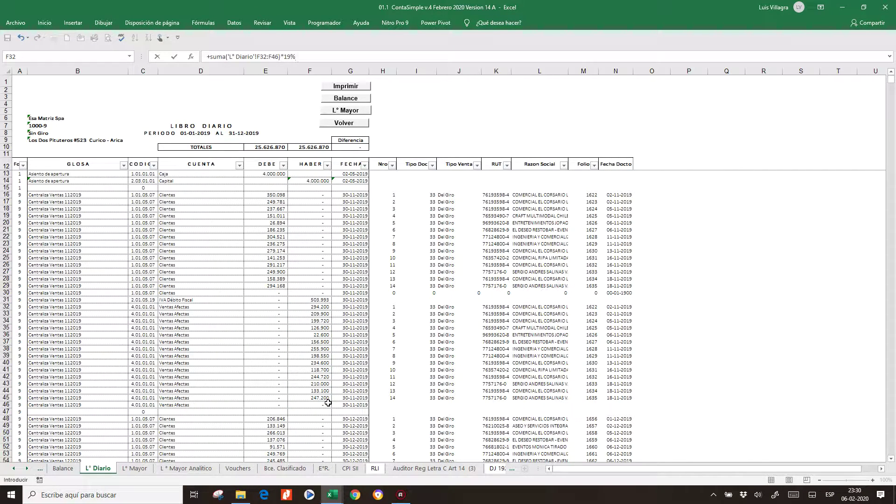
pyautogui.press('Return')
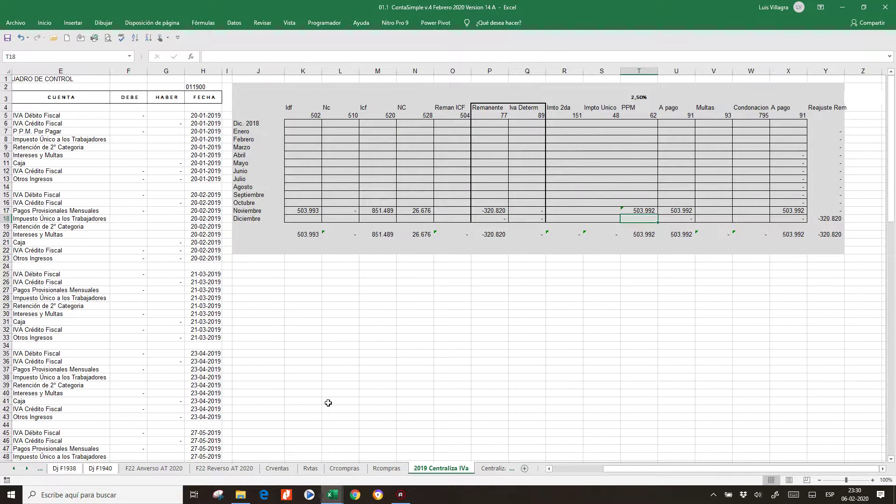
# Check the Noviembre A pago formulas and the Pago Iva 112019 journal entry starting at row 105
pyautogui.press('Up')
pyautogui.press('Right')
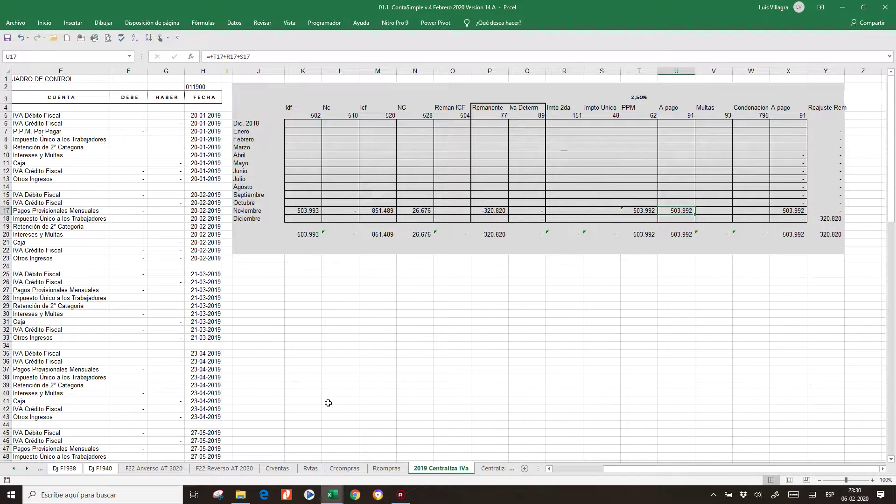
pyautogui.press('Right')
pyautogui.press('Right')
pyautogui.press('Right')
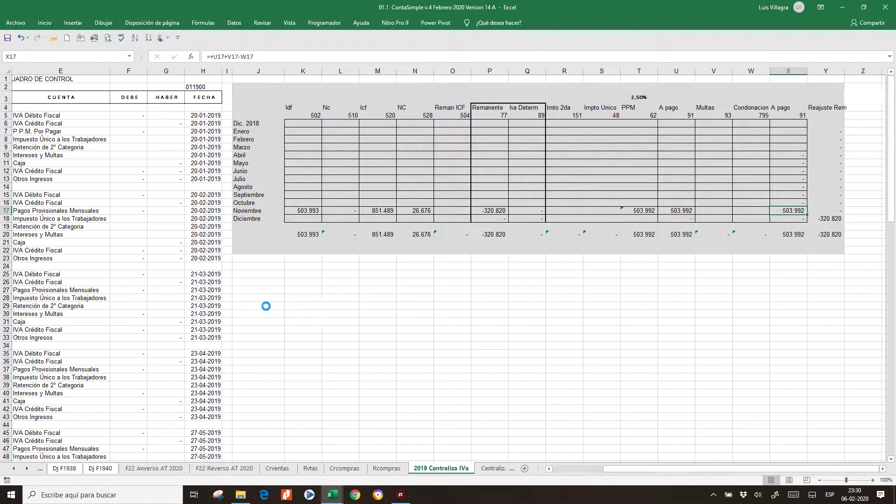
pyautogui.scroll(-20, 260, 304)
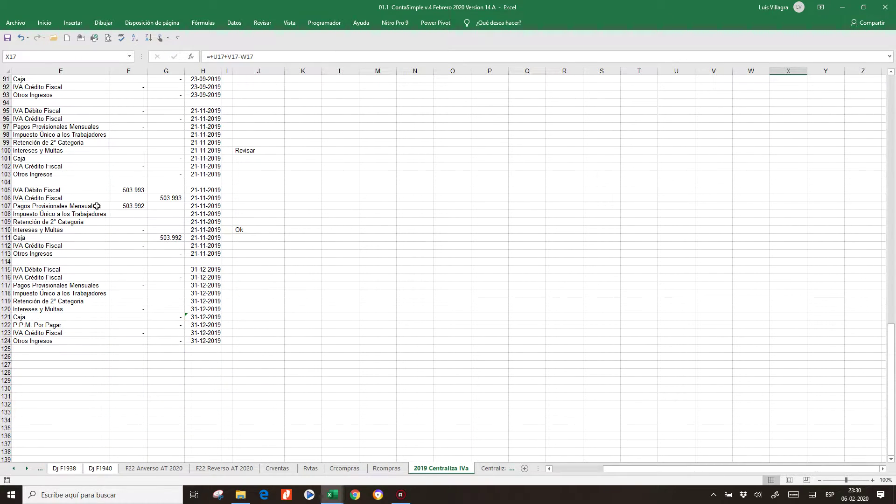
pyautogui.click(54, 190)
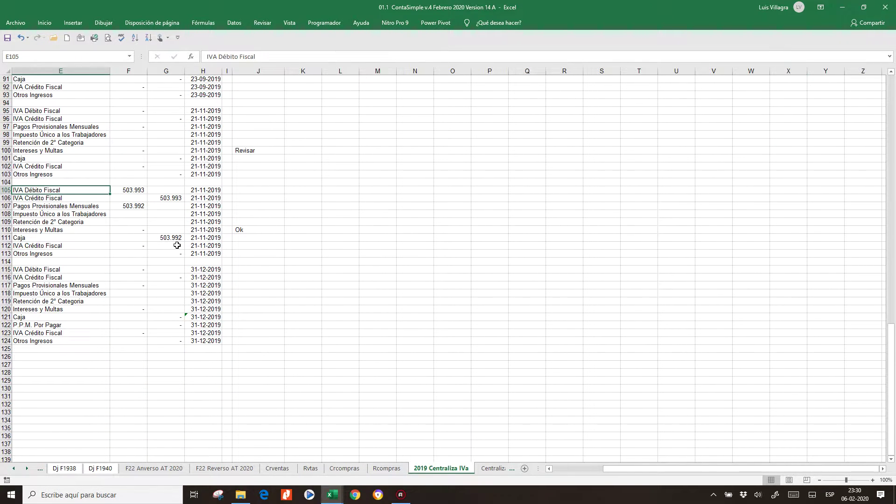
pyautogui.hscroll(-4, 177, 245)
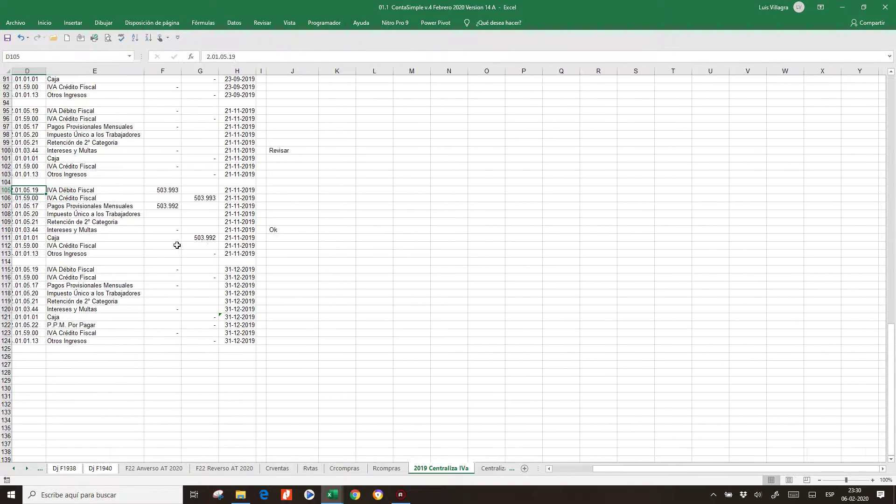
pyautogui.press('Right')
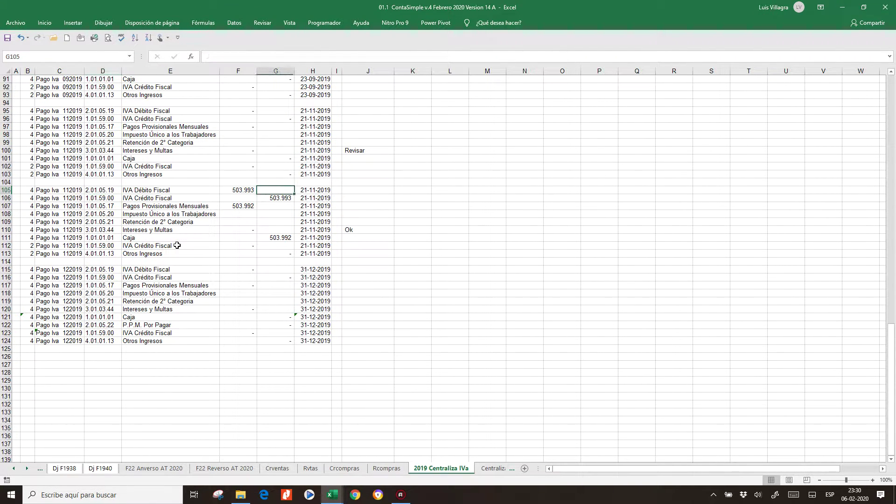
pyautogui.write('+')
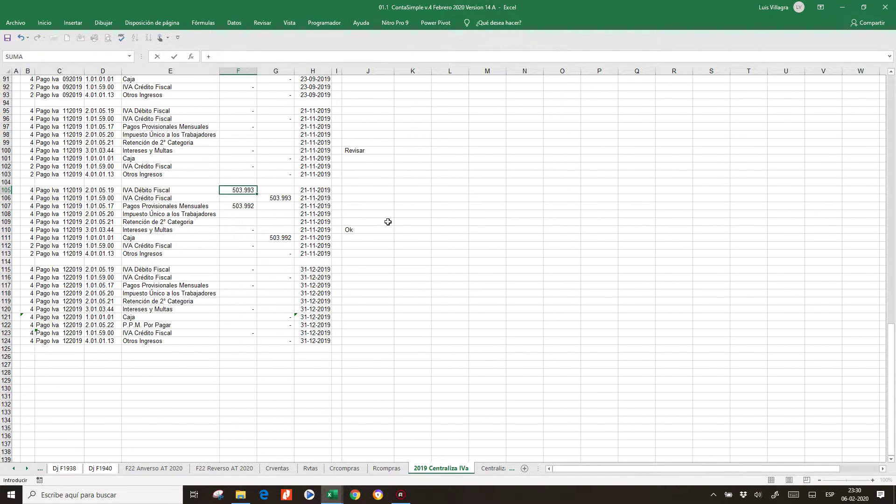
pyautogui.scroll(20, 381, 222)
pyautogui.click(415, 211)
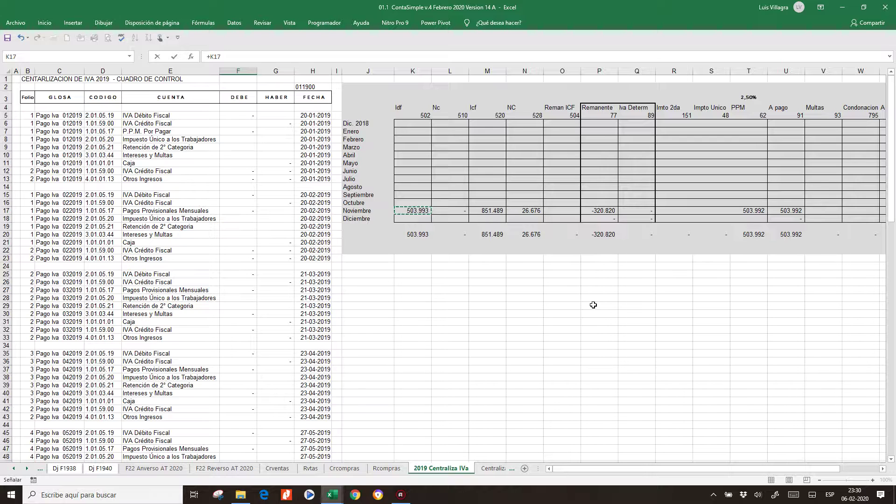
pyautogui.press('Escape')
# Examine the debit formulas of the Pago Iva 112019 entry, up to Pagos Provisionales Mensuales in F107
pyautogui.scroll(-1, 593, 305)
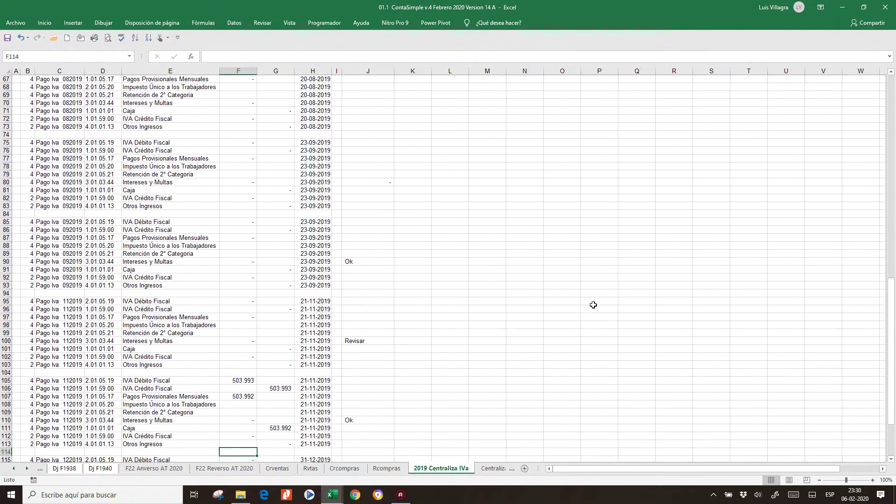
pyautogui.press('Up')
pyautogui.press('Up')
pyautogui.press('Up')
pyautogui.press('Up')
pyautogui.press('Up')
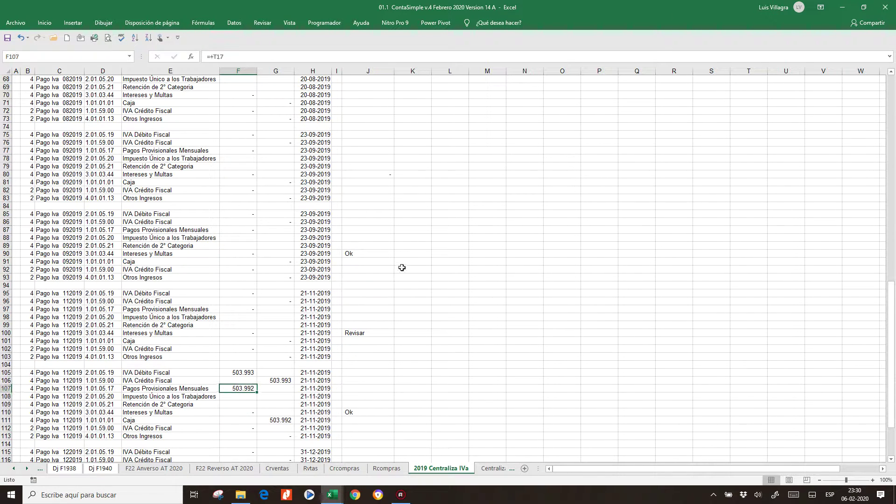
# Copy the Pago Iva 112019 entry in B105:H113 and open the L° Diario sheet
pyautogui.moveTo(25, 372); pyautogui.dragTo(311, 437)
pyautogui.rightClick(184, 404)
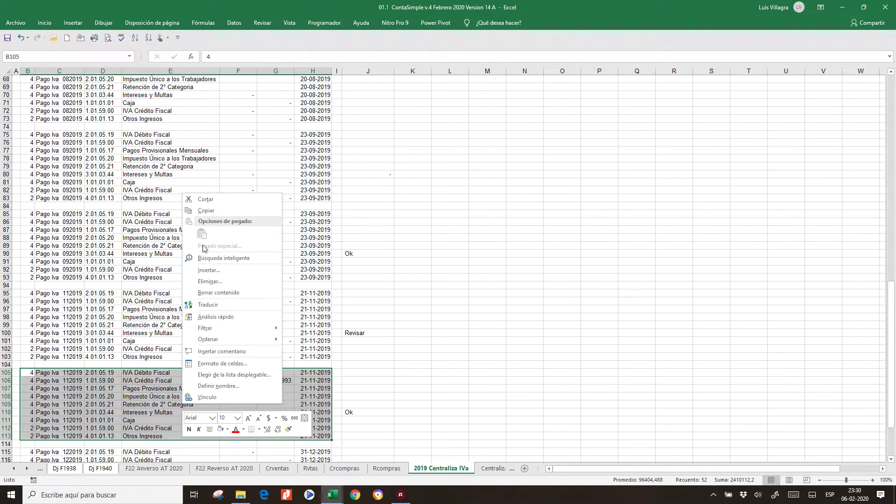
pyautogui.click(206, 211)
pyautogui.click(14, 468)
pyautogui.click(14, 468)
pyautogui.click(14, 469)
pyautogui.click(14, 469)
pyautogui.click(14, 469)
pyautogui.click(14, 469)
pyautogui.click(98, 468)
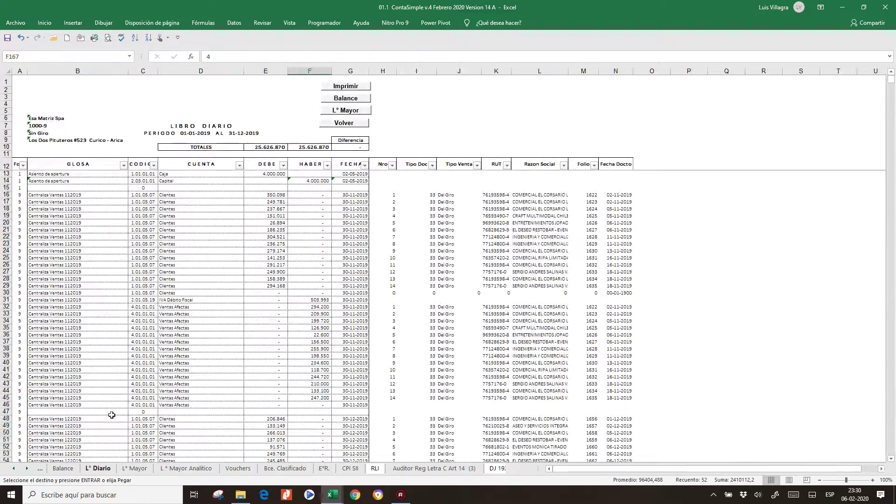
# Locate the first free rows in L° Diario below the last Centraliza Compras 112019 lines
pyautogui.scroll(-20, 114, 373)
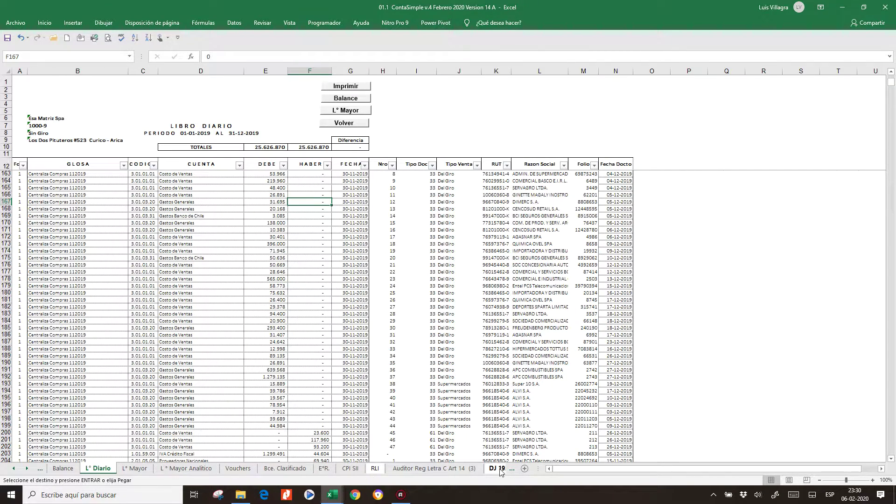
pyautogui.scroll(-10, 183, 390)
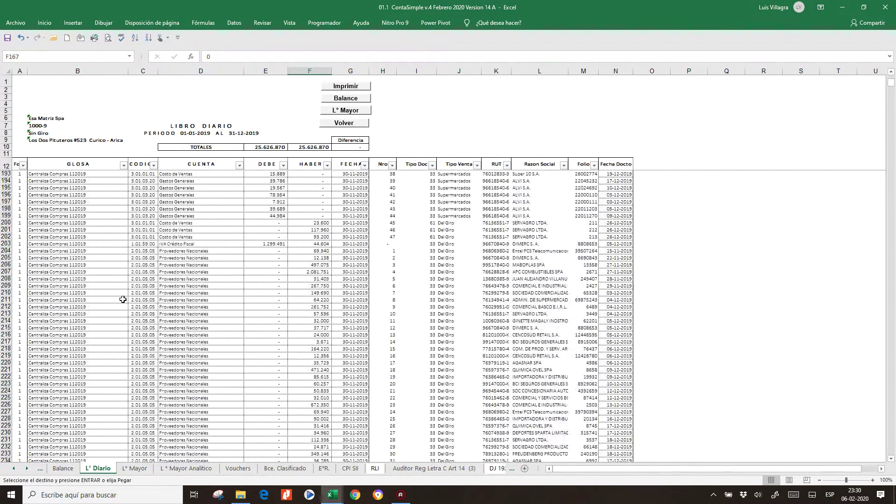
pyautogui.scroll(-20, 123, 301)
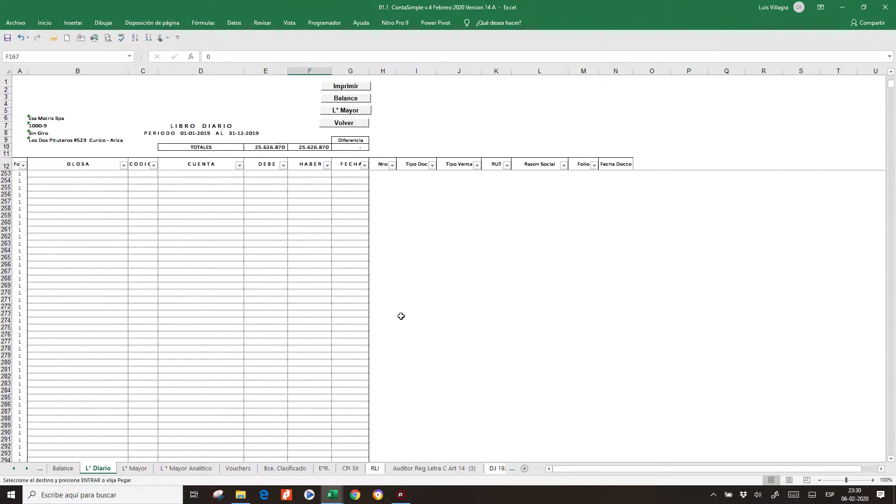
pyautogui.press('Up')
pyautogui.press('Up')
pyautogui.press('Up')
pyautogui.press('Up')
pyautogui.press('Up')
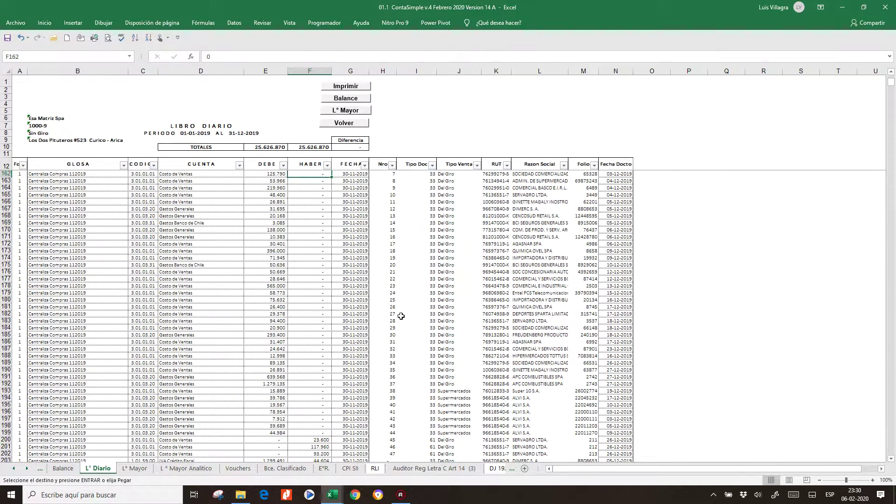
pyautogui.scroll(-20, 400, 316)
pyautogui.click(73, 201)
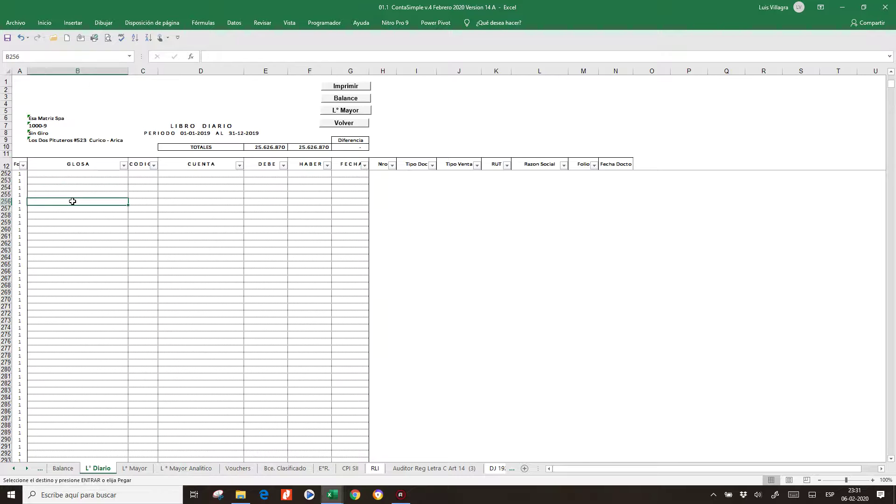
pyautogui.press('Up')
pyautogui.press('Up')
pyautogui.press('Up')
pyautogui.press('Up')
pyautogui.press('Up')
pyautogui.press('Up')
pyautogui.press('Up')
pyautogui.press('Up')
pyautogui.press('Up')
pyautogui.press('Up')
pyautogui.press('Up')
pyautogui.press('Up')
pyautogui.press('Down')
pyautogui.press('Down')
pyautogui.press('Down')
pyautogui.press('Down')
pyautogui.press('Down')
pyautogui.press('Down')
pyautogui.press('Down')
pyautogui.press('Down')
# Paste the copied Pago Iva entry into L° Diario starting at cell A252 in the folio column
pyautogui.hotkey('ctrl', 'v')
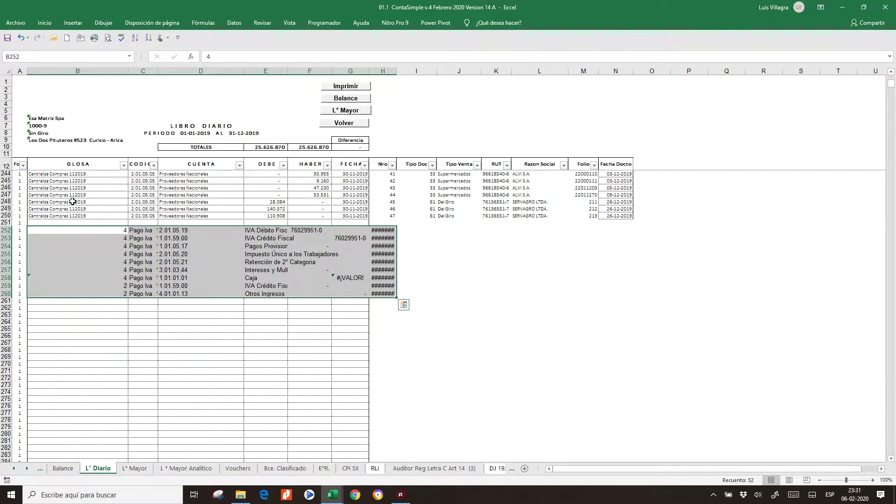
pyautogui.click(20, 37)
pyautogui.click(20, 230)
pyautogui.rightClick(19, 229)
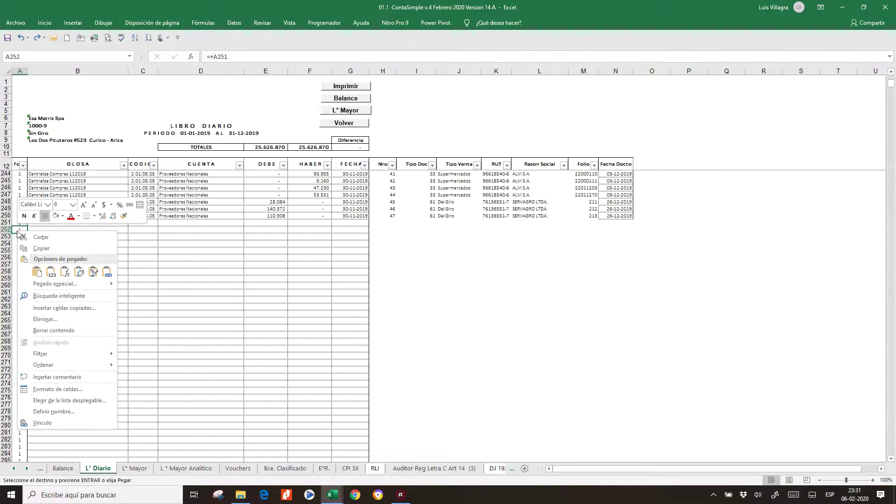
pyautogui.click(37, 272)
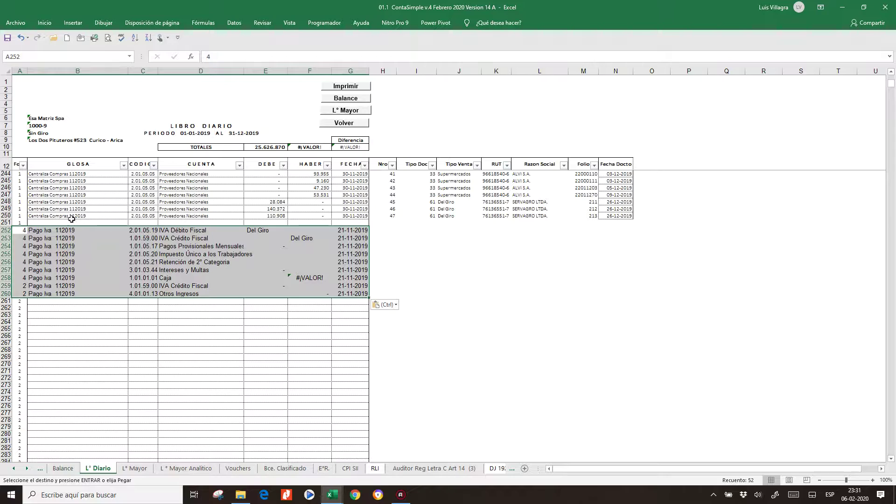
# Copy the formatting of journal row 250 onto the pasted Pago Iva rows 252 to 260
pyautogui.click(28, 217)
pyautogui.click(27, 217)
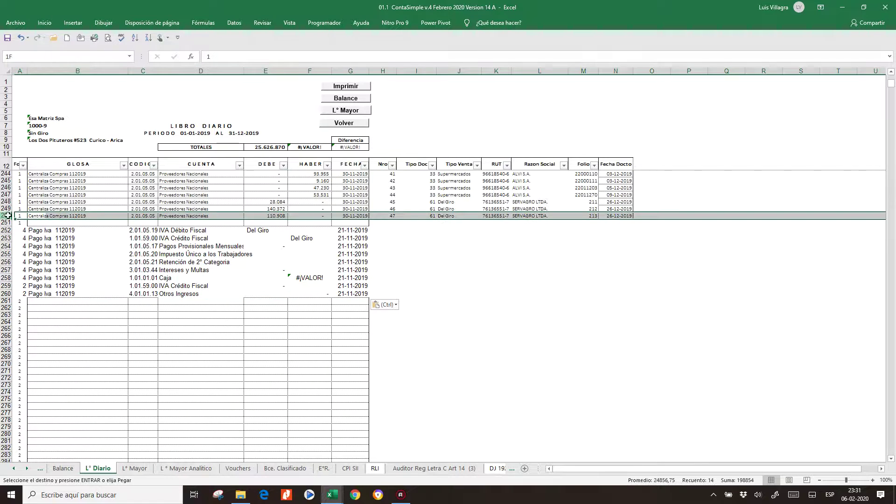
pyautogui.click(45, 22)
pyautogui.click(48, 58)
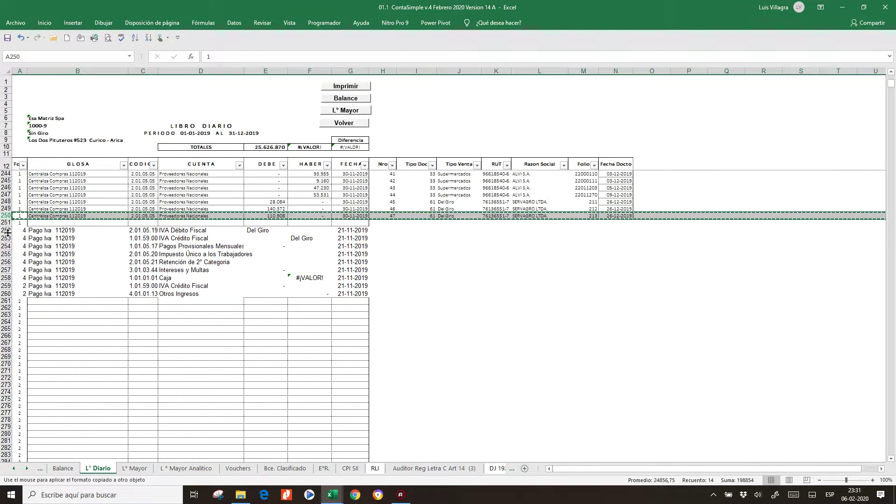
pyautogui.moveTo(7, 229); pyautogui.dragTo(7, 285)
pyautogui.click(42, 236)
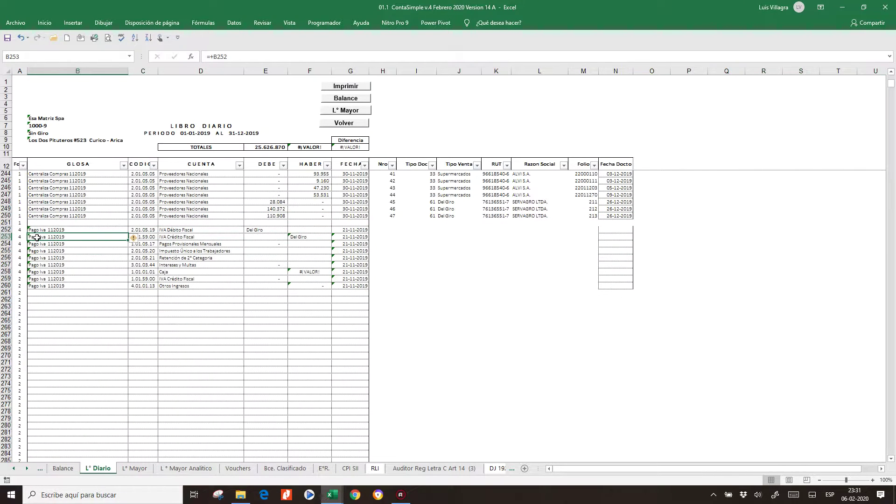
# Link the IVA Débito Fiscal debit in E252 to cell F105 of the 2019 Centraliza IVa sheet
pyautogui.click(267, 232)
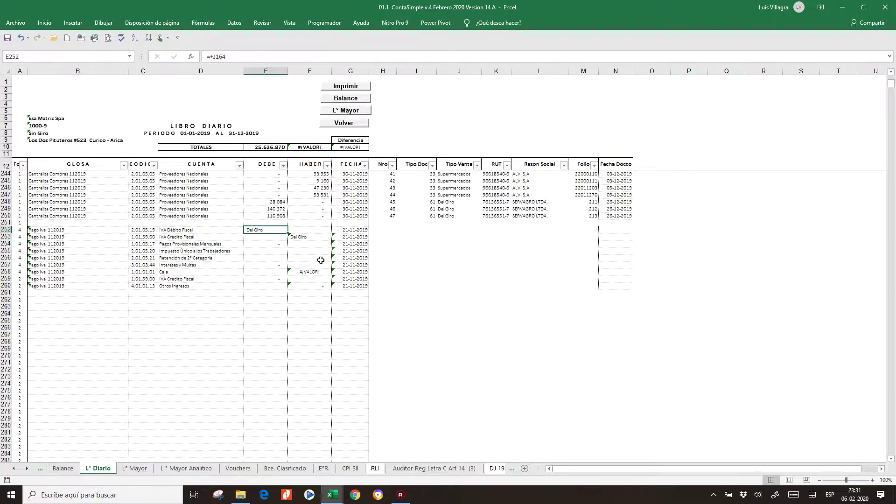
pyautogui.write('+')
pyautogui.click(512, 469)
pyautogui.click(511, 468)
pyautogui.click(510, 468)
pyautogui.click(510, 468)
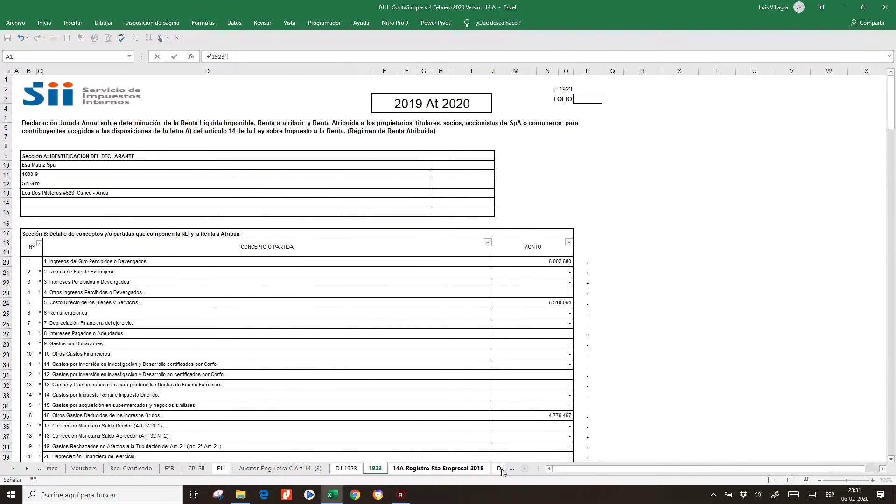
pyautogui.click(511, 469)
pyautogui.click(510, 469)
pyautogui.click(511, 469)
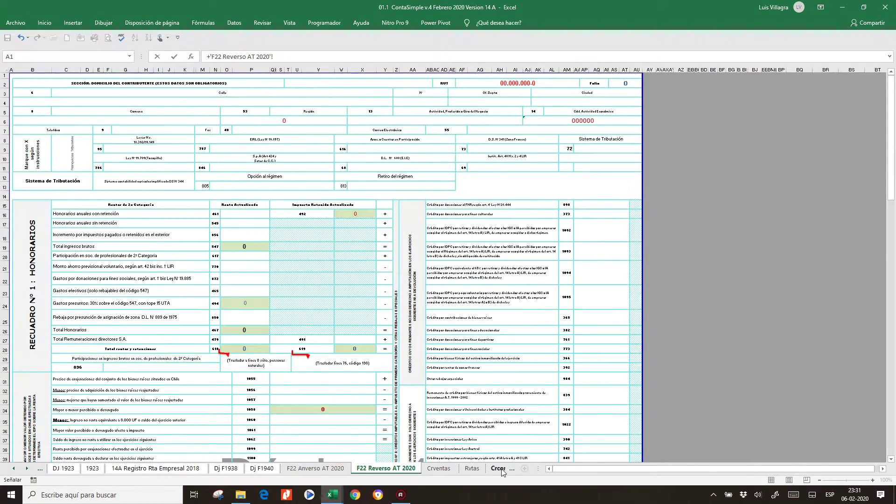
pyautogui.click(497, 469)
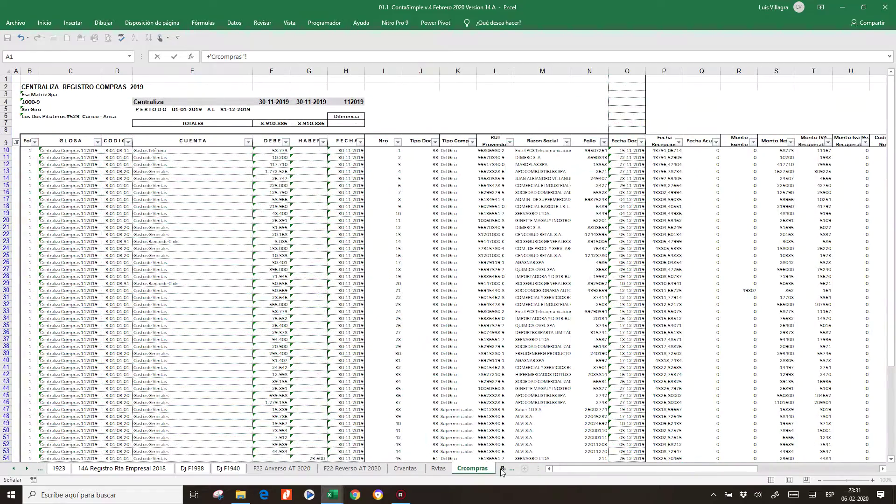
pyautogui.click(502, 470)
pyautogui.click(501, 470)
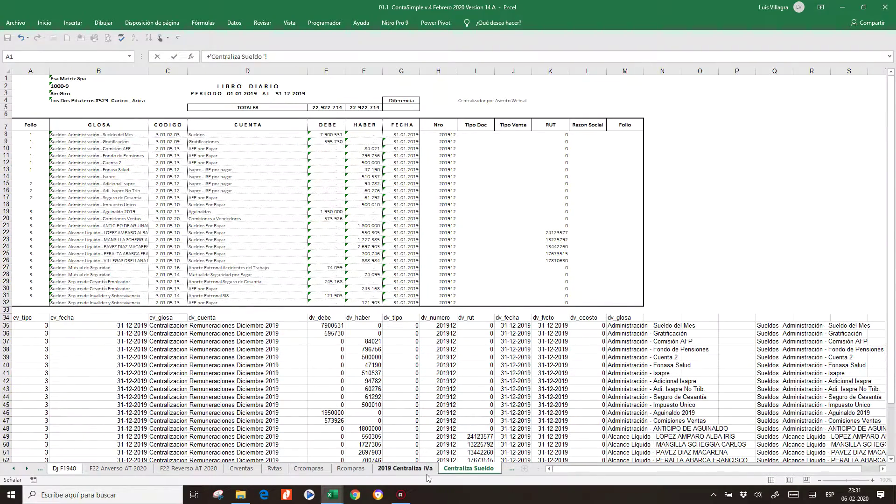
pyautogui.click(428, 472)
pyautogui.click(248, 371)
pyautogui.press('Return')
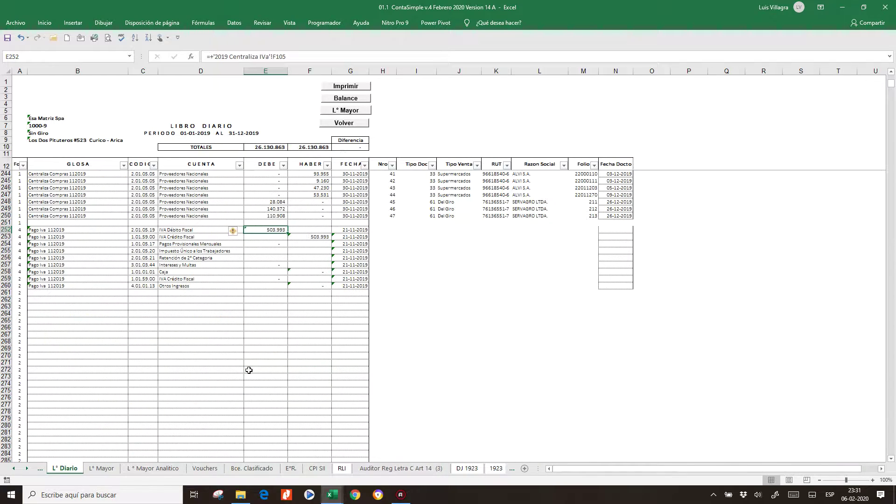
pyautogui.press('Down')
pyautogui.press('Down')
pyautogui.press('Down')
pyautogui.press('Down')
pyautogui.press('Up')
pyautogui.press('Up')
pyautogui.write('+')
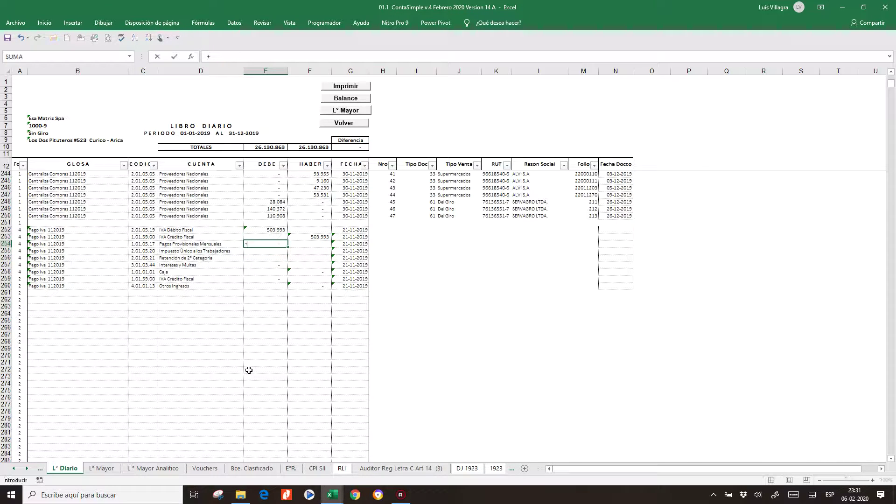
pyautogui.click(496, 468)
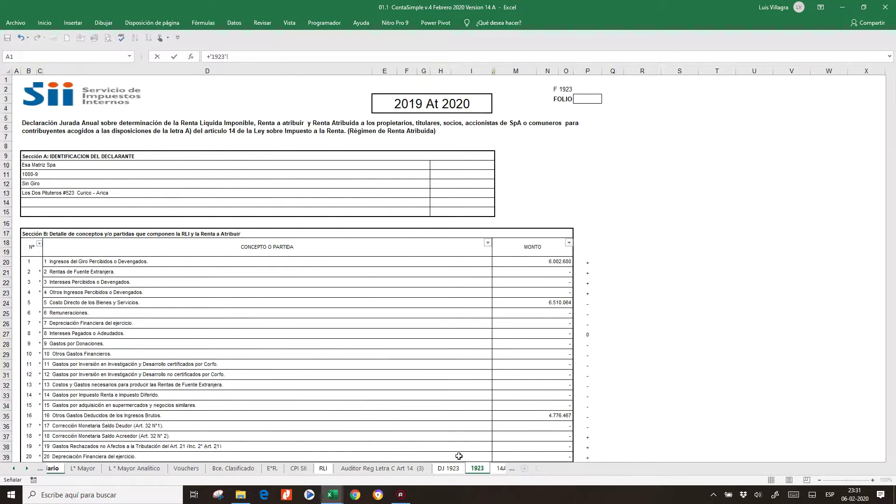
pyautogui.press('Escape')
# Fill the E252 link down the Debe column through E260 and save the workbook
pyautogui.click(285, 231)
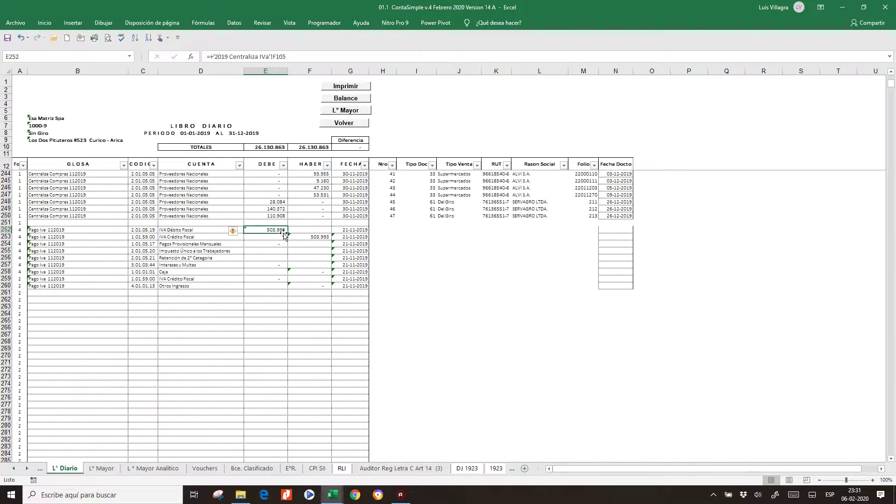
pyautogui.moveTo(290, 231); pyautogui.dragTo(281, 287)
pyautogui.click(279, 269)
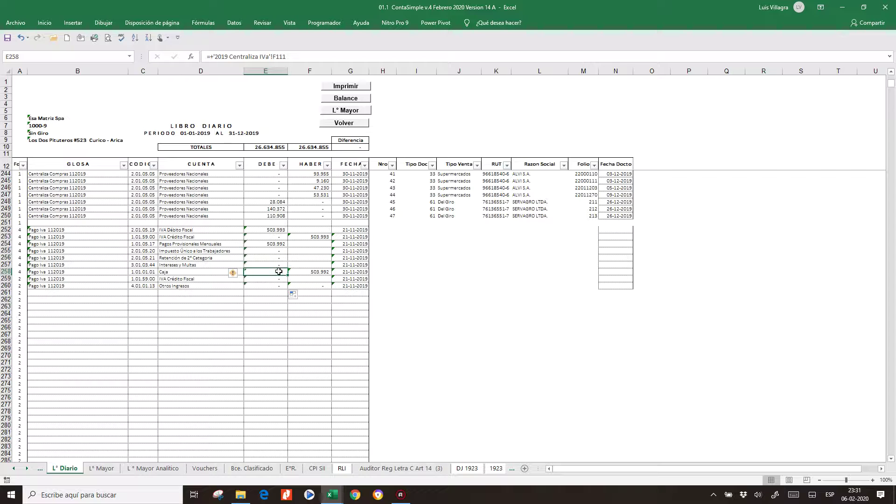
pyautogui.click(7, 38)
# Set the date of the Pago Iva entry in G252 to 20-12-2019
pyautogui.click(348, 228)
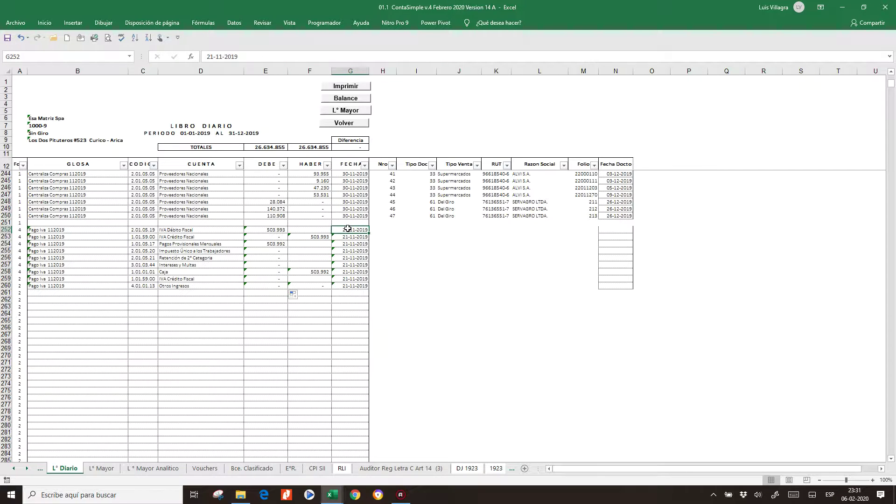
pyautogui.write('2')
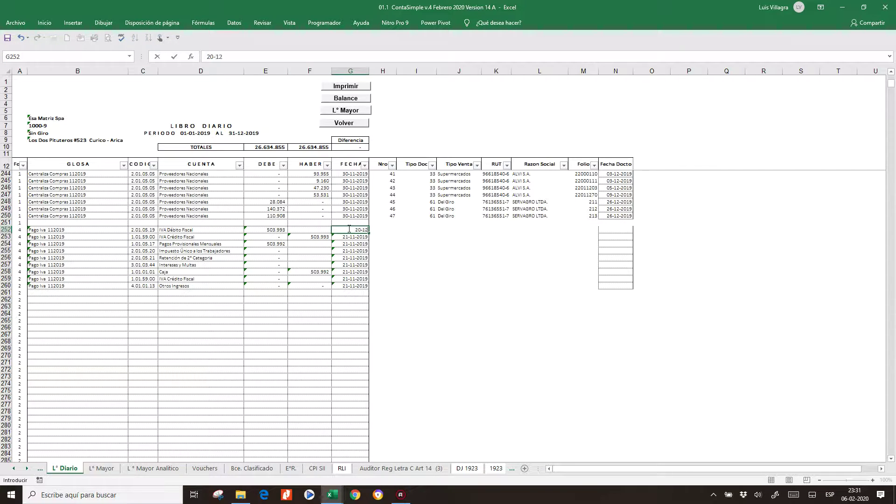
pyautogui.press('Return')
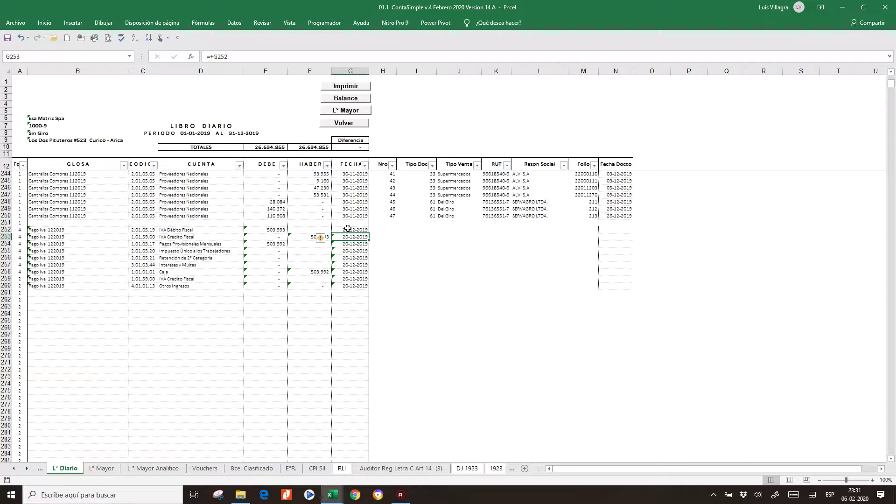
# Refresh the Balance sheet by showing all accounts and hiding those without movement
pyautogui.click(14, 468)
pyautogui.click(14, 468)
pyautogui.click(91, 468)
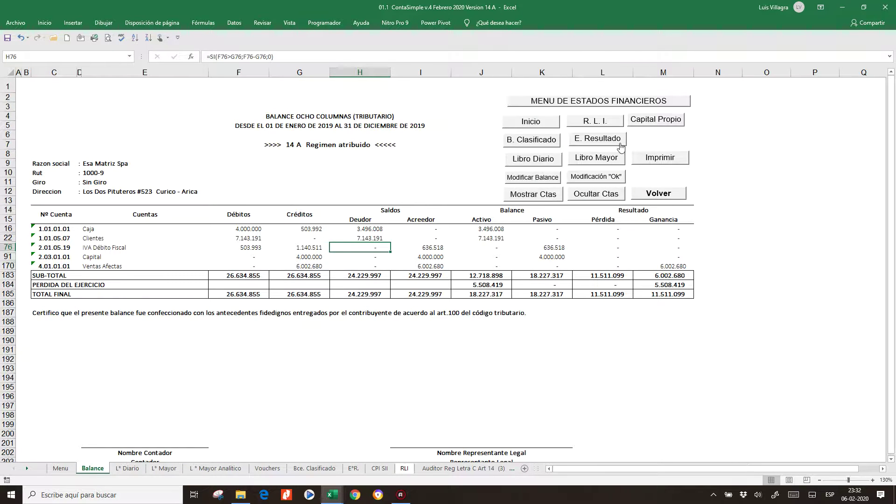
pyautogui.click(551, 195)
pyautogui.click(602, 194)
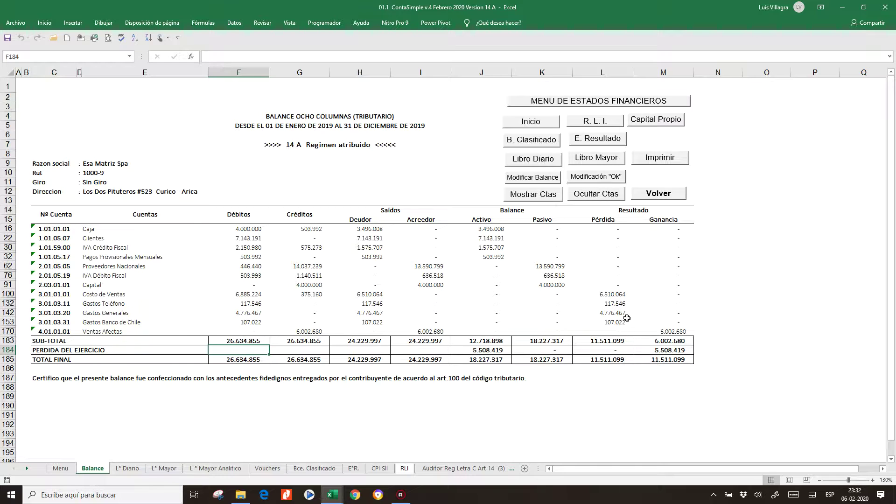
# Examine the Gastos Generales row of the Balance, from its debits to its Pérdida amount
pyautogui.click(598, 314)
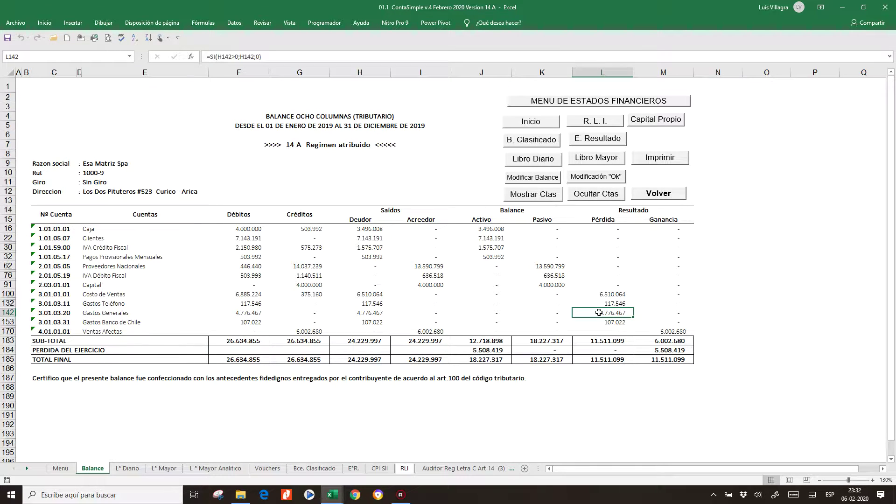
pyautogui.click(136, 313)
pyautogui.click(260, 312)
pyautogui.click(361, 312)
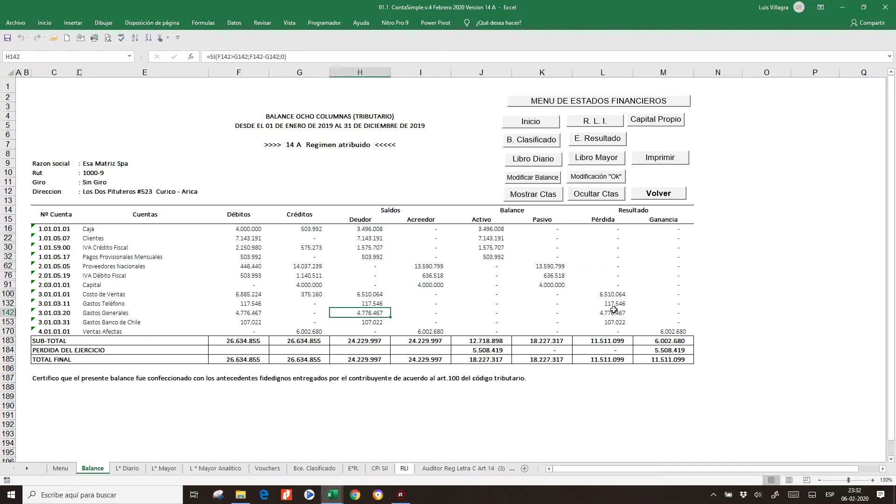
# Filter the L° Diario Cuenta column to Gastos Generales only and inspect the filtered entries
pyautogui.click(127, 468)
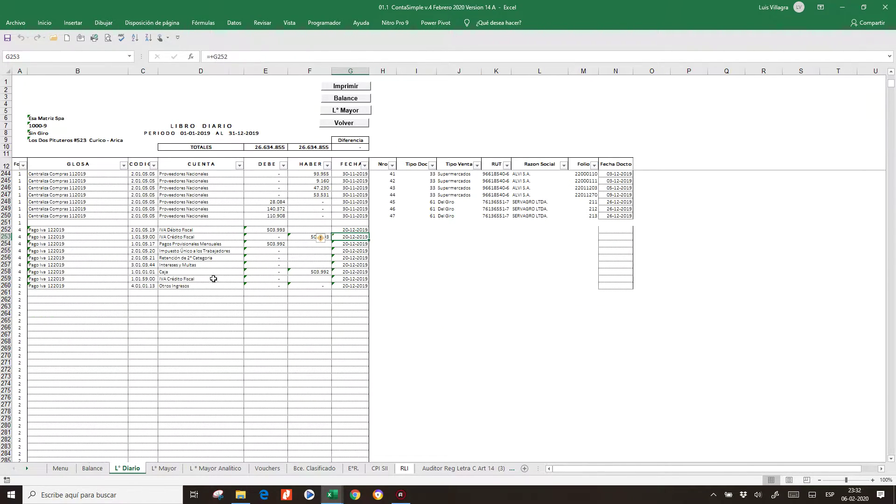
pyautogui.scroll(20, 222, 275)
pyautogui.scroll(20, 222, 266)
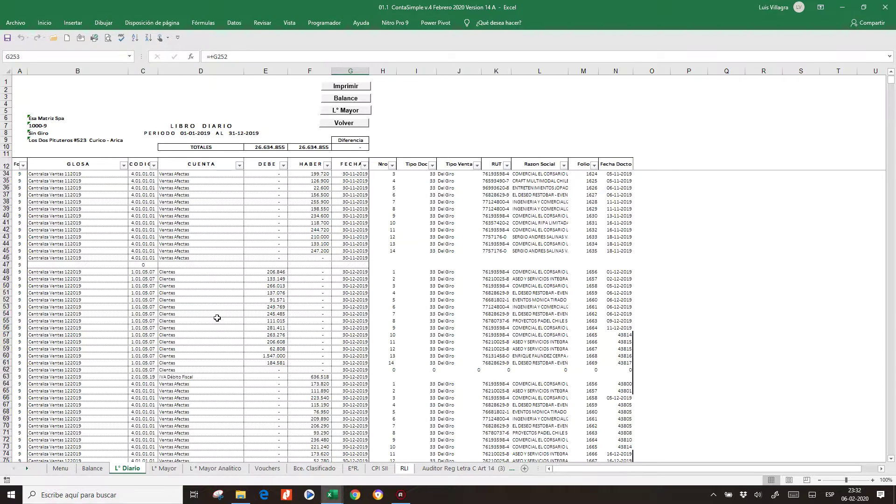
pyautogui.scroll(-10, 217, 317)
pyautogui.click(239, 166)
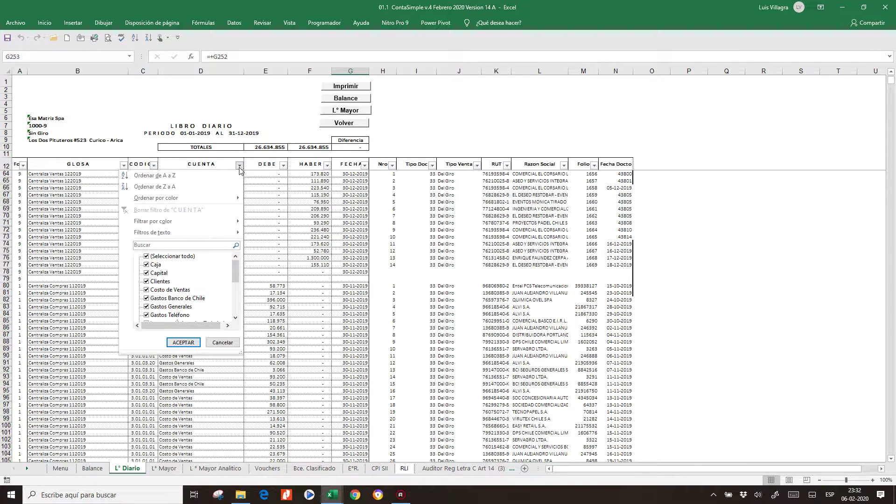
pyautogui.click(152, 257)
pyautogui.click(148, 307)
pyautogui.click(183, 343)
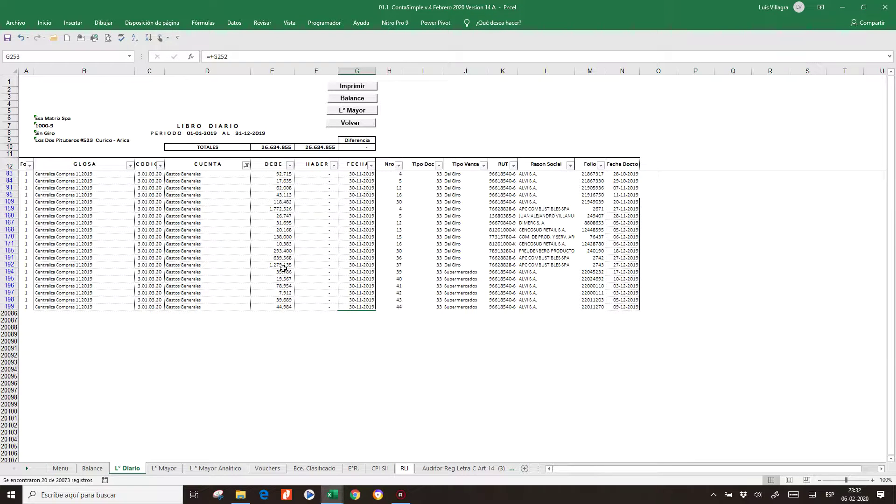
pyautogui.click(275, 256)
pyautogui.click(215, 217)
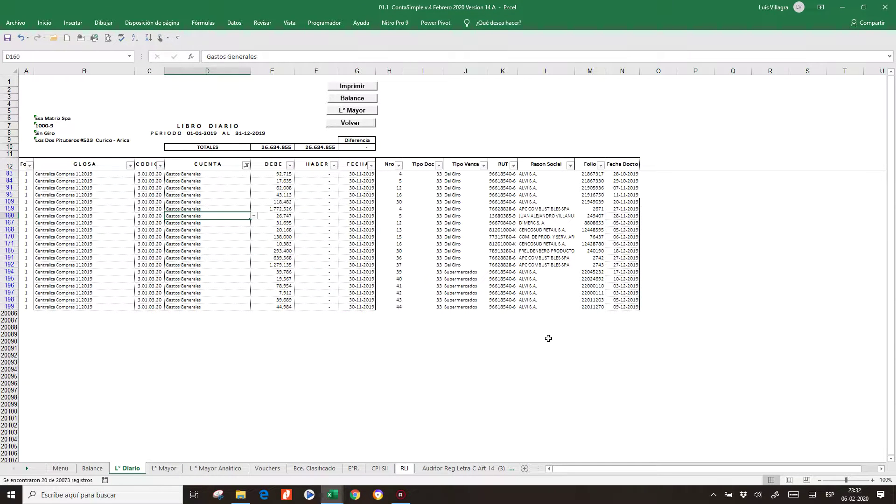
# Change the Cuenta of the AFC Combustibles entries in D159 and D192 to Costo de Ventas
pyautogui.press('Up')
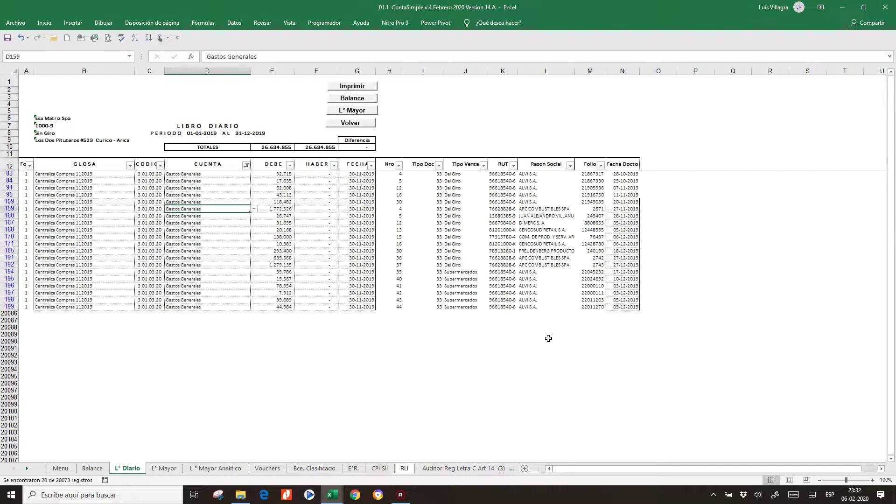
pyautogui.write('co')
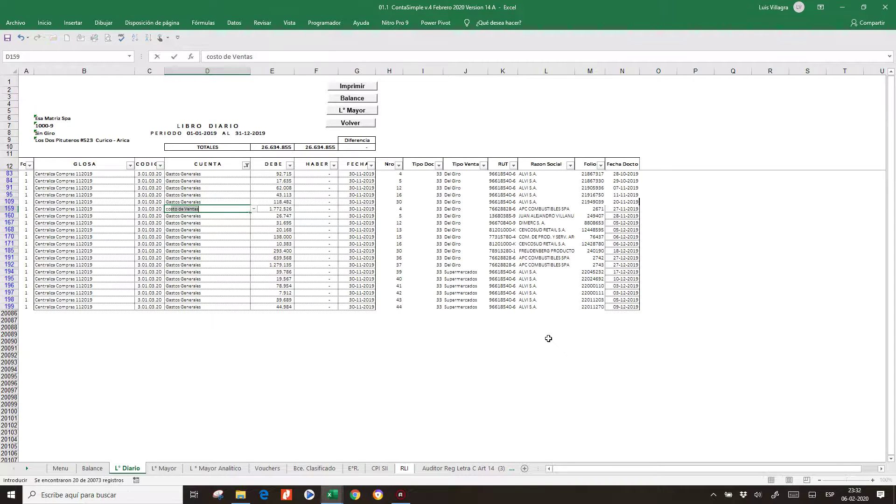
pyautogui.press('Return')
pyautogui.press('Down')
pyautogui.press('Down')
pyautogui.press('Down')
pyautogui.press('Down')
pyautogui.press('Down')
pyautogui.press('Down')
pyautogui.press('Down')
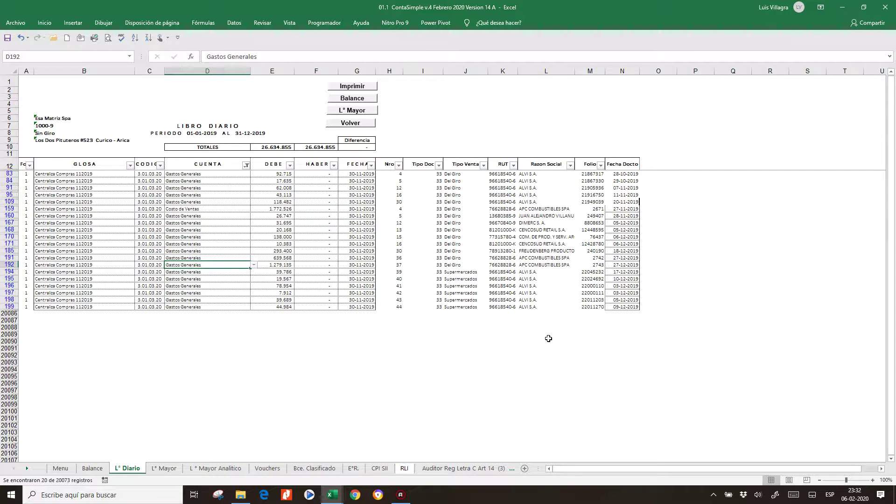
pyautogui.write('costo')
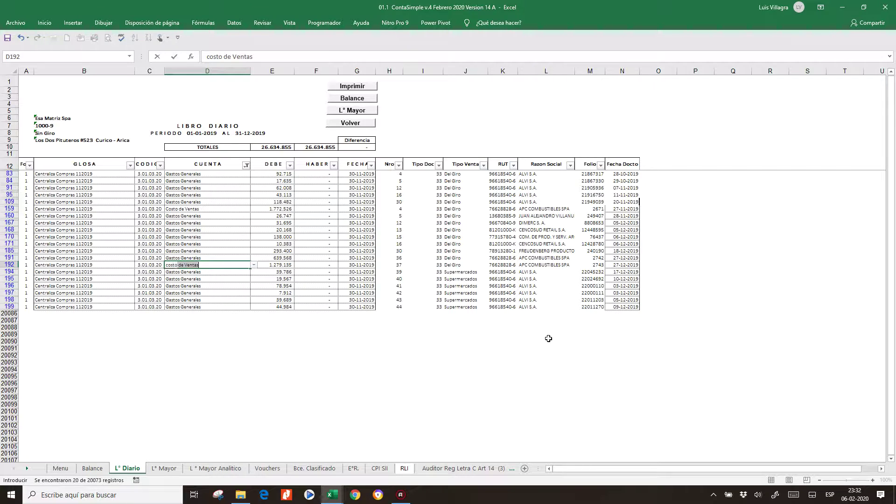
pyautogui.press('Return')
# Reclassify the remaining AFC Combustibles entry in D191 as Costo de Ventas
pyautogui.press('Up')
pyautogui.press('Up')
pyautogui.press('Up')
pyautogui.press('Down')
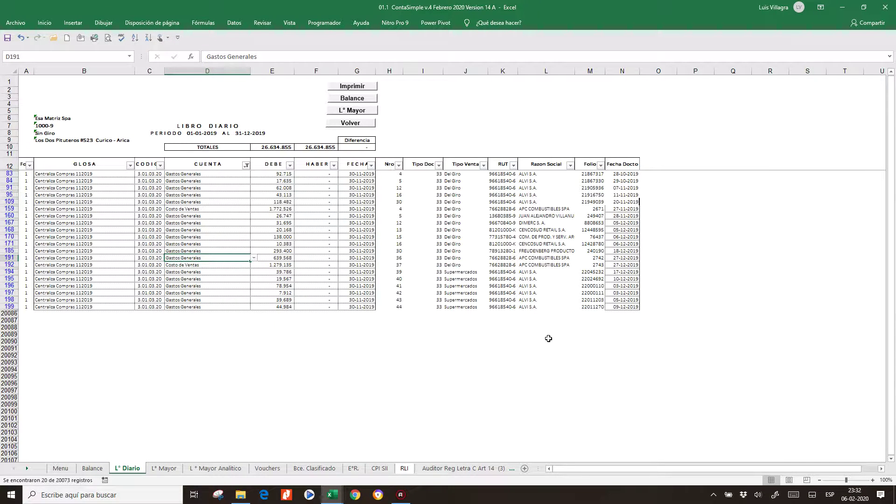
pyautogui.write('costro')
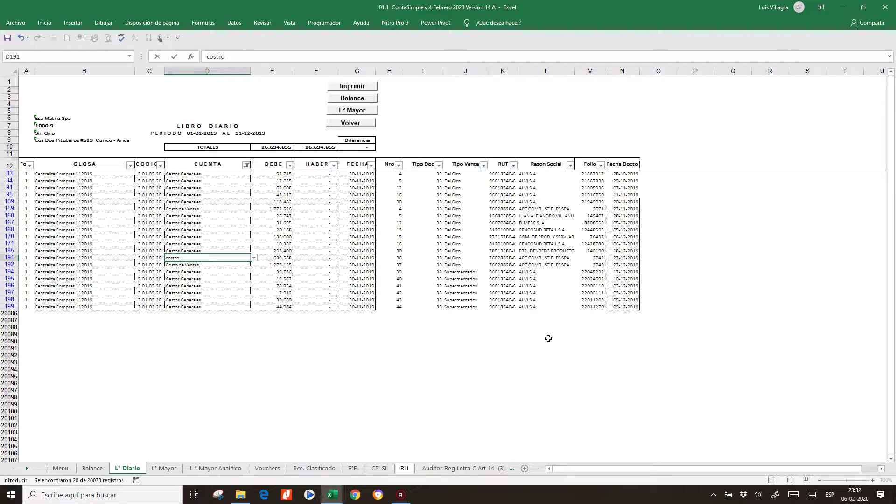
pyautogui.write('to')
pyautogui.hotkey('ctrl', 'Return')
# Reapply the Gastos Generales filter on the Cuenta column to refresh the listed entries
pyautogui.press('Up')
pyautogui.press('Up')
pyautogui.press('Up')
pyautogui.press('Up')
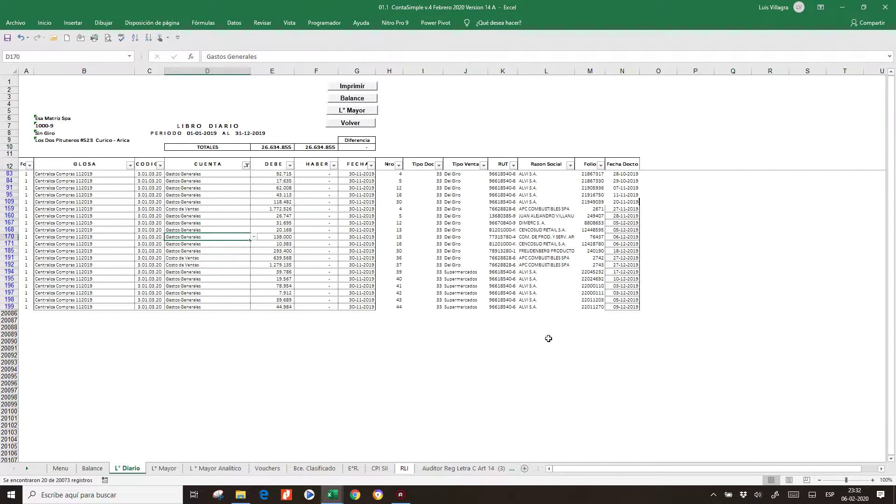
pyautogui.click(245, 166)
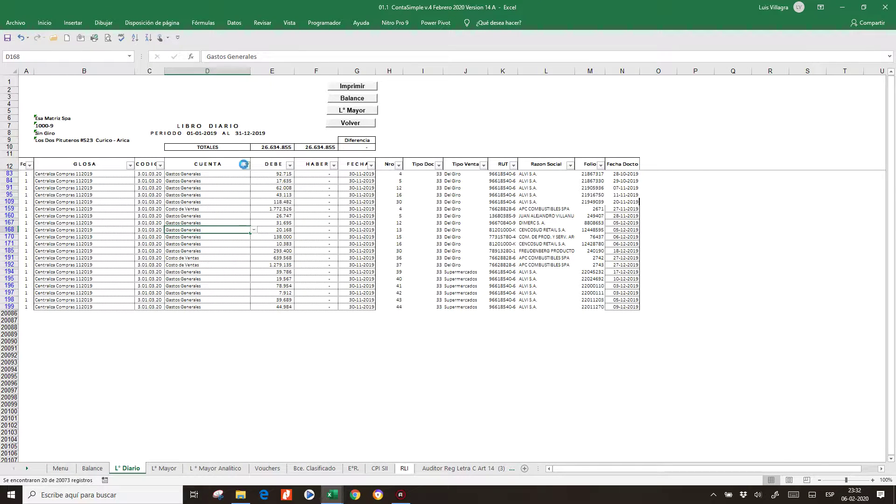
pyautogui.click(189, 342)
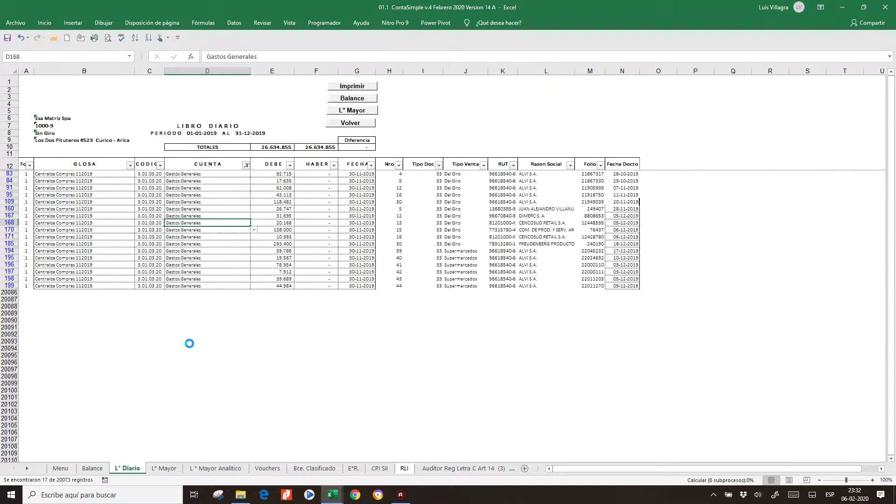
# Show all accounts again in the Cuenta filter of the L° Diario
pyautogui.click(246, 166)
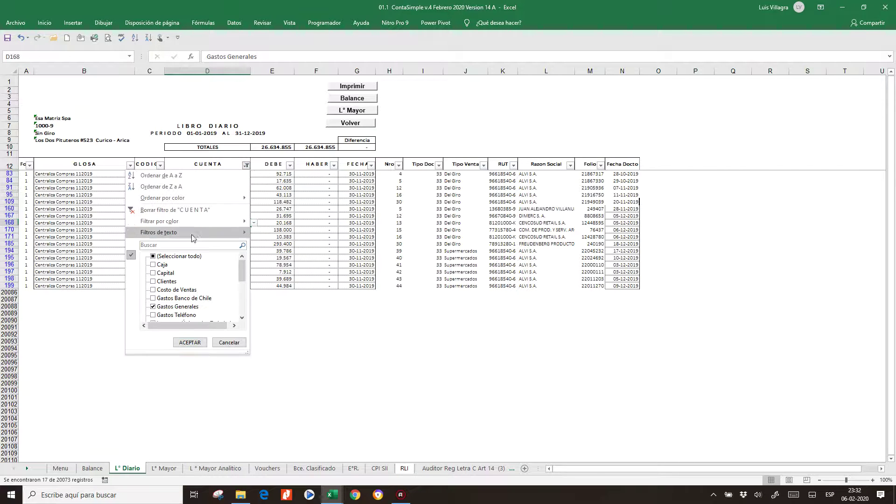
pyautogui.click(153, 256)
pyautogui.click(188, 344)
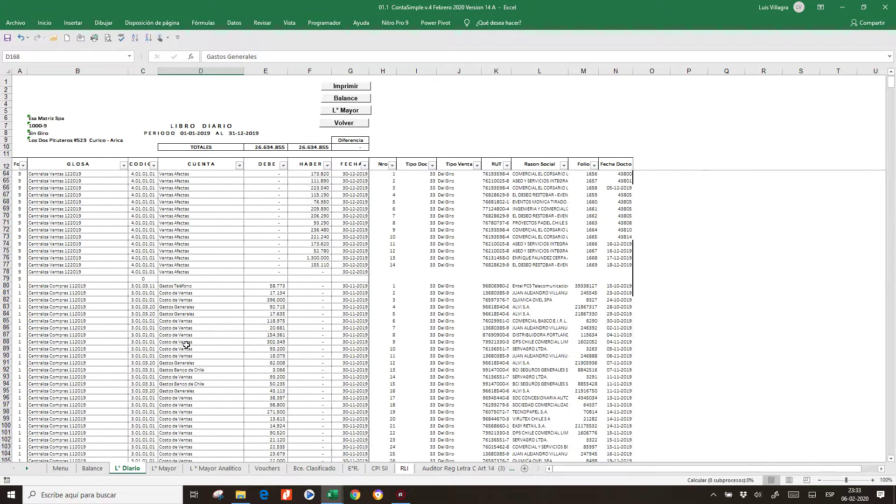
# Examine the Pérdida subtotal and the Perdida del Ejercicio row in the Balance sheet
pyautogui.click(93, 468)
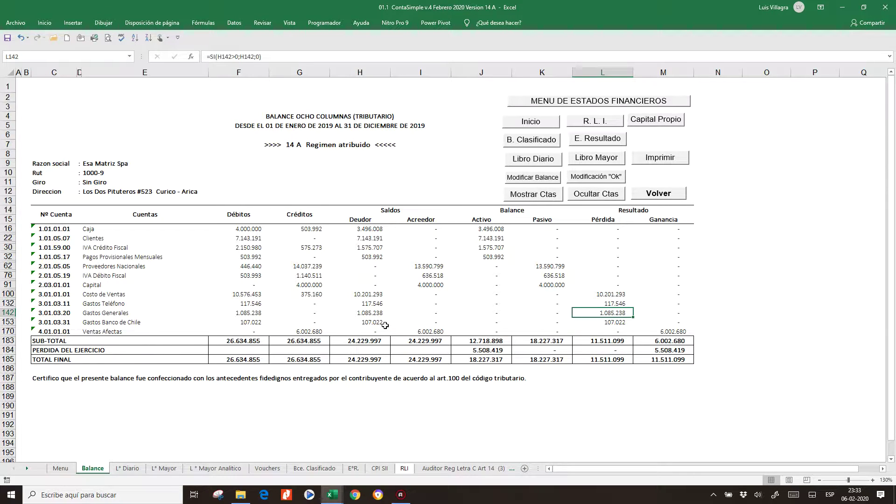
pyautogui.click(599, 343)
pyautogui.click(649, 350)
pyautogui.click(624, 350)
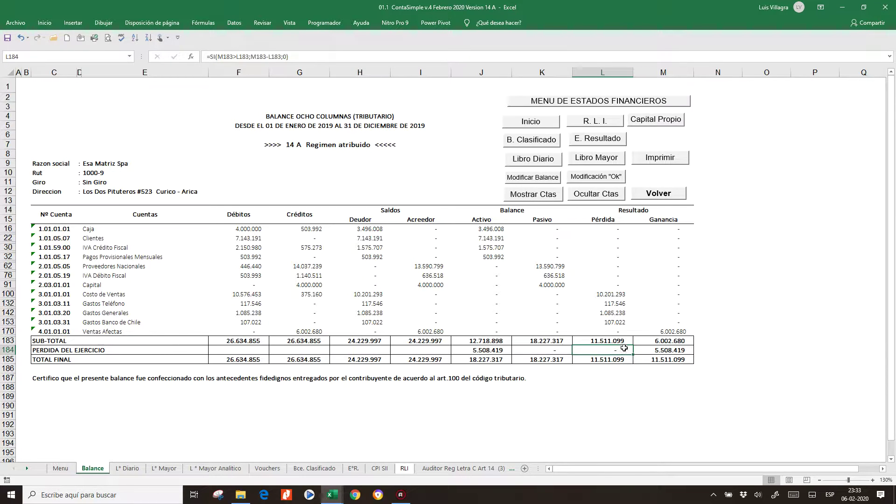
# Open the 2019111 Honorarios7 file from the Registro Matriz 2019 folder in File Explorer
pyautogui.click(241, 494)
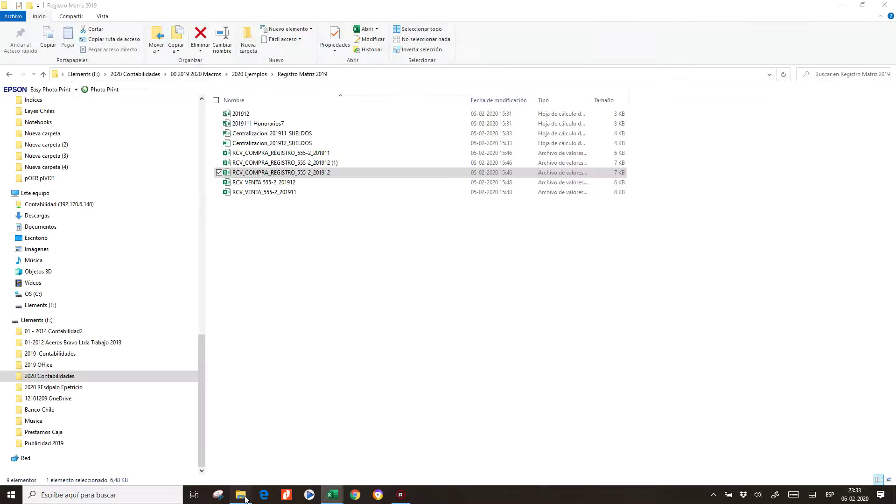
pyautogui.click(260, 124)
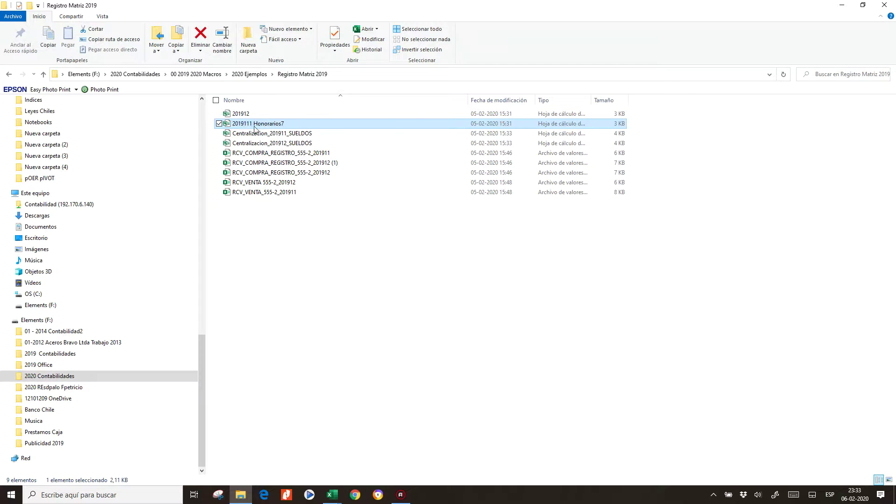
pyautogui.doubleClick(247, 124)
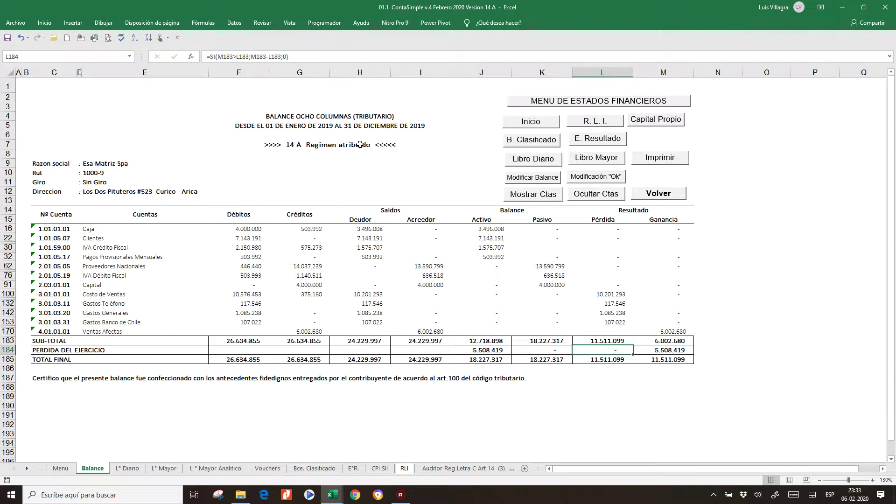
pyautogui.click(404, 274)
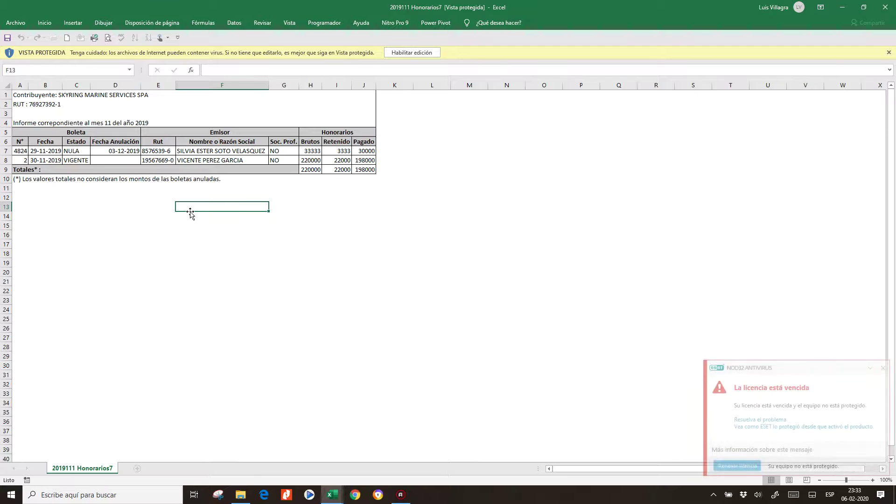
# Copy the whole November 2019 fee report, A1 through row 10, from 2019111 Honorarios7
pyautogui.click(25, 101)
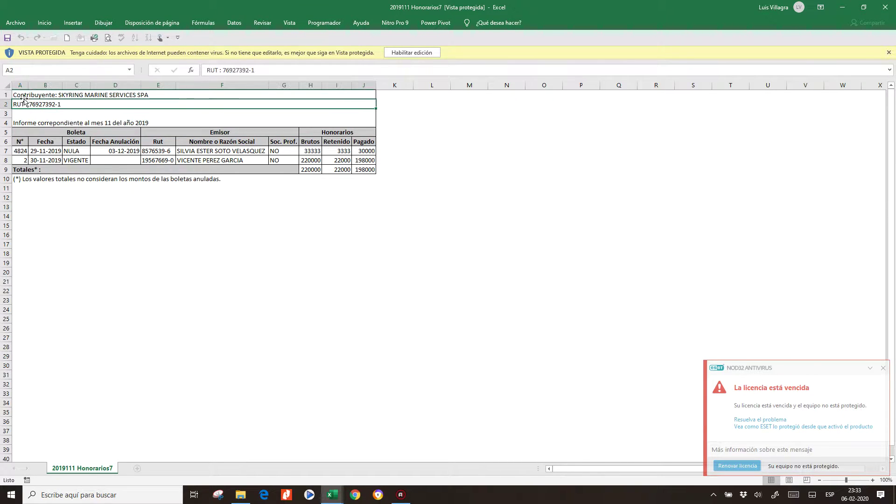
pyautogui.moveTo(22, 95); pyautogui.dragTo(189, 180)
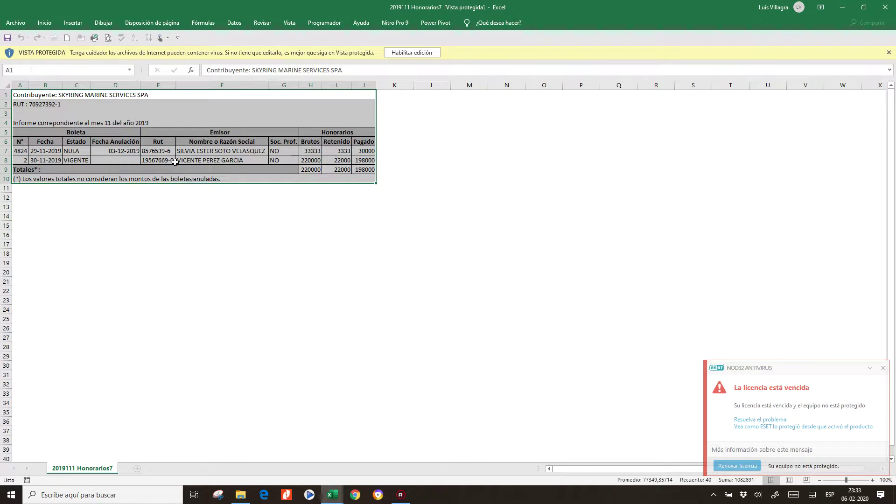
pyautogui.rightClick(153, 148)
pyautogui.click(177, 164)
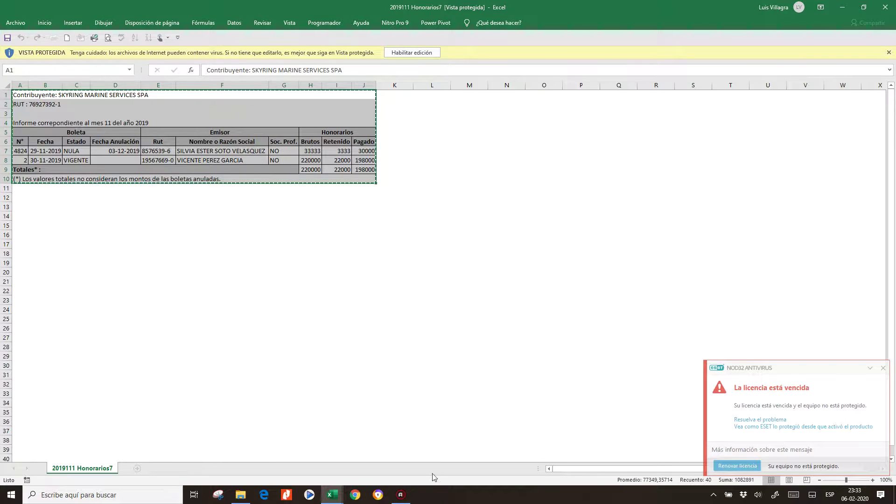
# Switch back to the ContaSimple workbook and paste the copied report at B2 of the Rhonorarios sheet
pyautogui.click(332, 495)
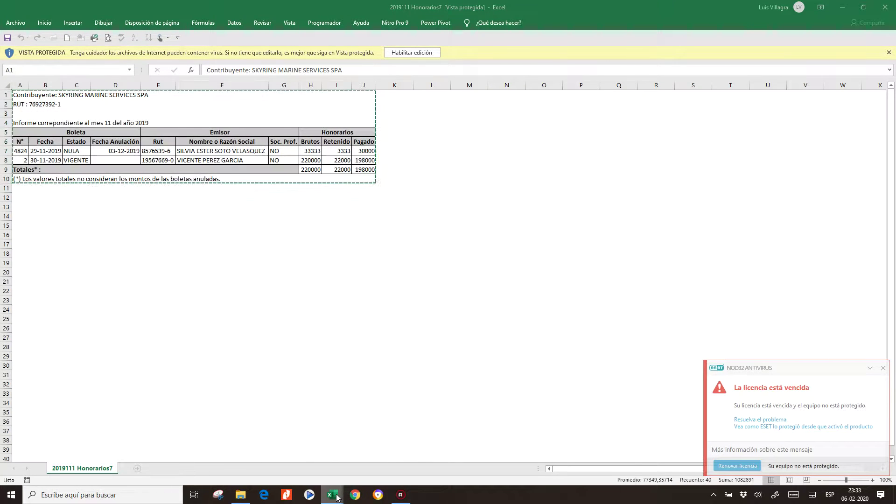
pyautogui.click(80, 455)
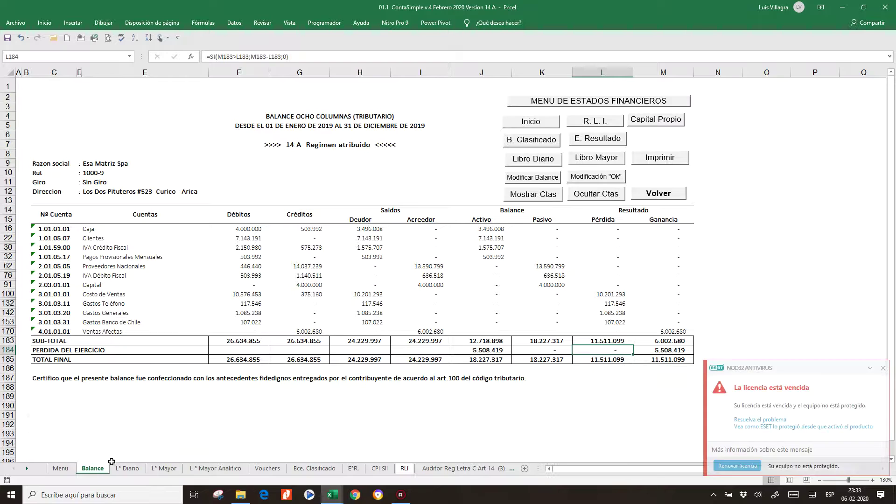
pyautogui.click(28, 468)
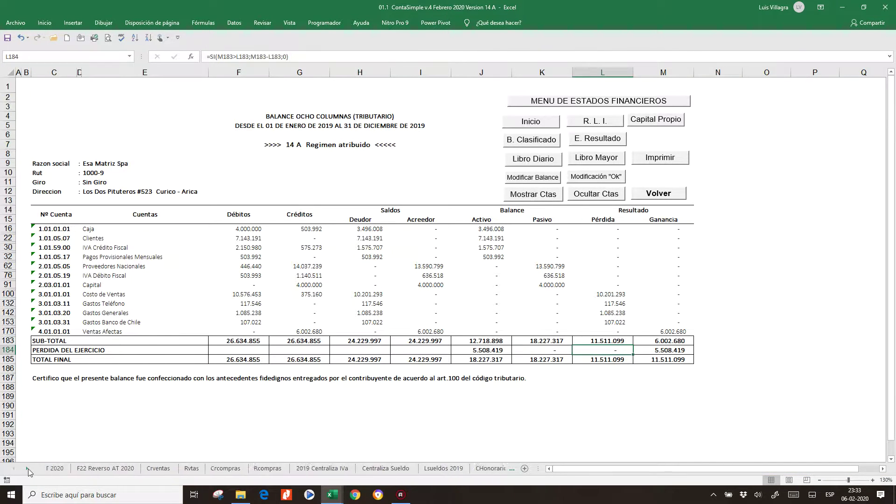
pyautogui.click(420, 469)
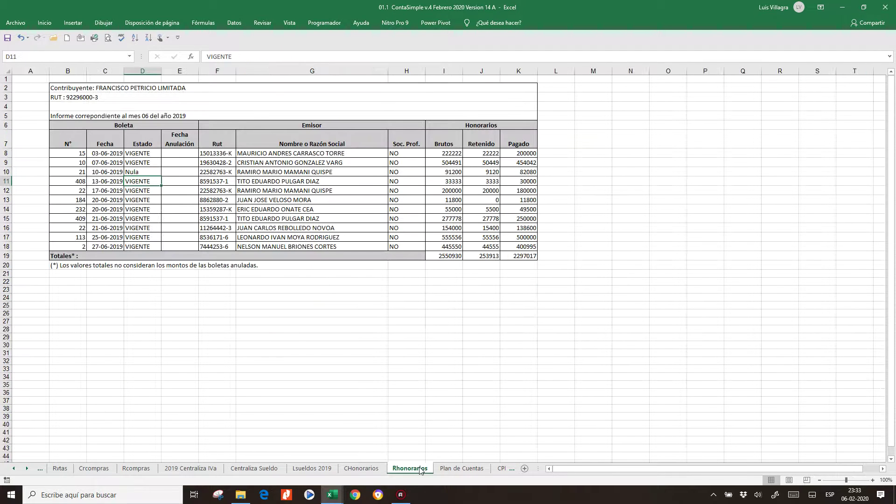
pyautogui.click(66, 90)
pyautogui.rightClick(65, 91)
pyautogui.click(98, 129)
# Delete the leftover rows 11 to 20 below the totals in Rhonorarios
pyautogui.moveTo(5, 213); pyautogui.dragTo(49, 333)
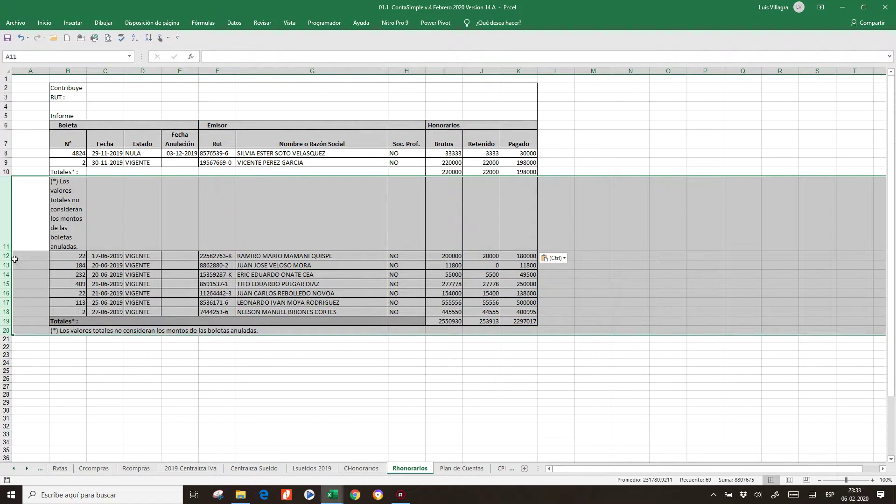
pyautogui.rightClick(7, 245)
pyautogui.press('Escape')
pyautogui.hotkey('ctrl', '-')
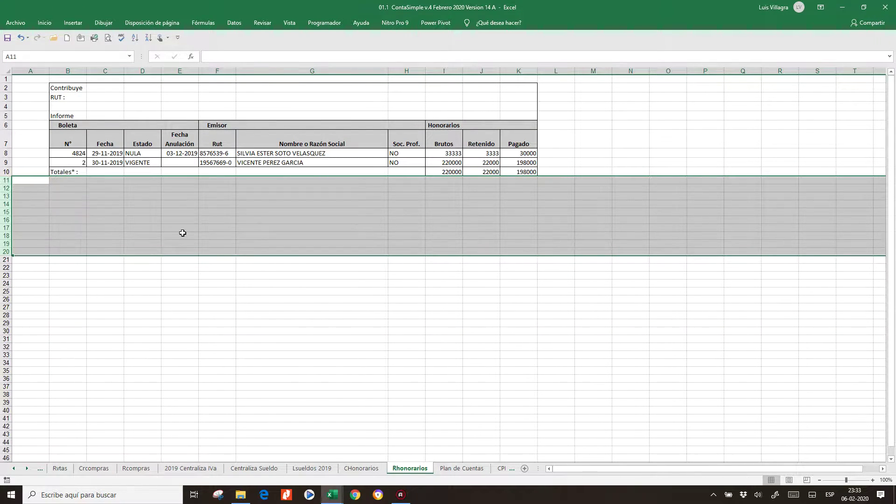
pyautogui.click(194, 187)
# Delete row 9, the entry for the annulled receipt, from the CHonorarios sheet and inspect the remaining rows
pyautogui.click(361, 468)
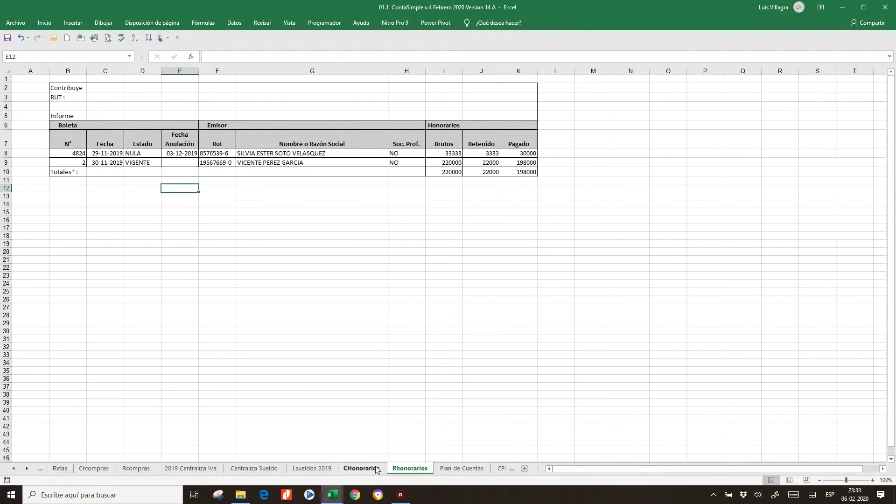
pyautogui.click(339, 196)
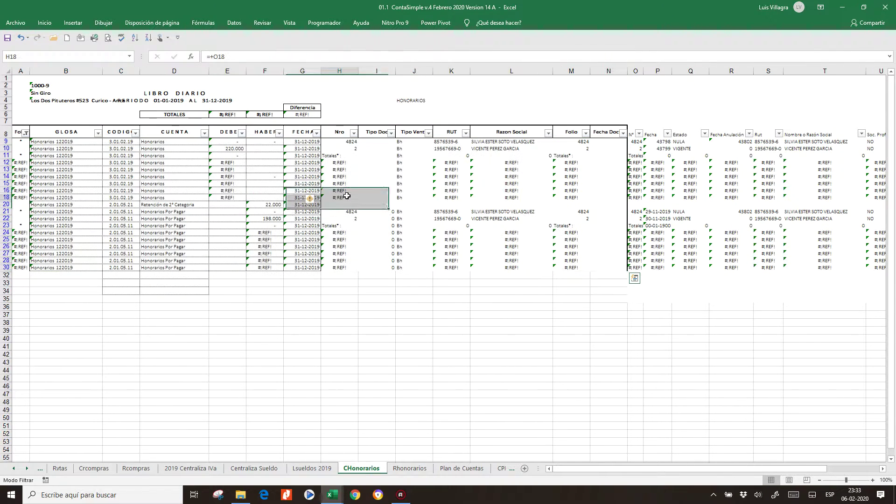
pyautogui.click(227, 148)
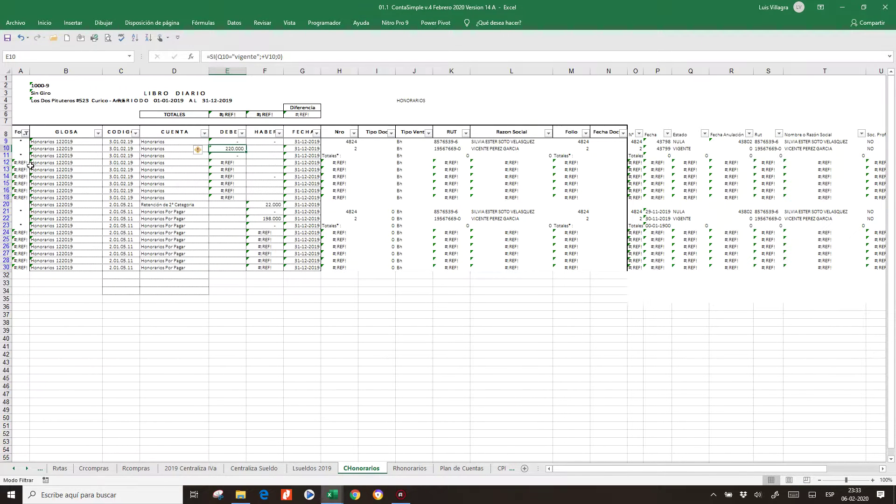
pyautogui.rightClick(5, 142)
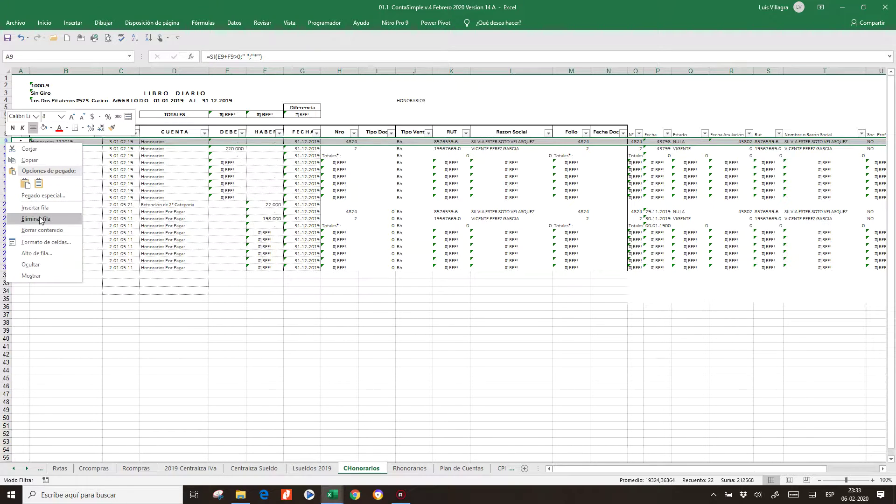
pyautogui.click(47, 218)
pyautogui.click(231, 151)
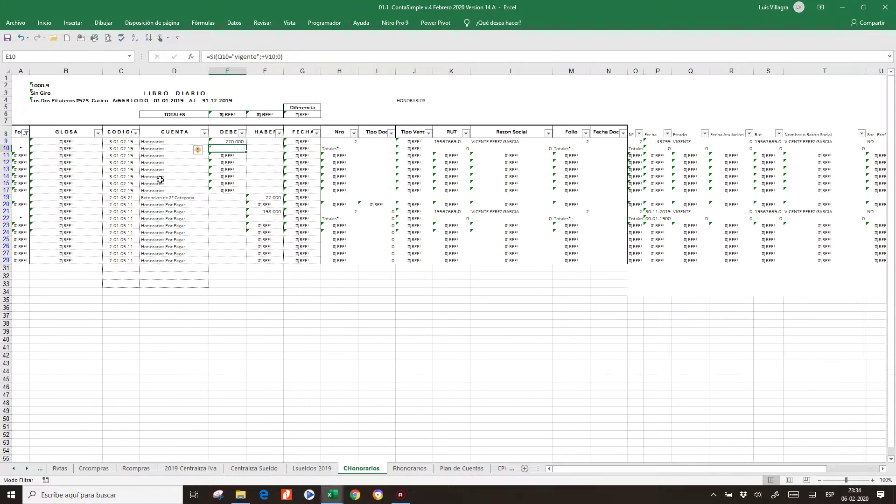
pyautogui.click(86, 146)
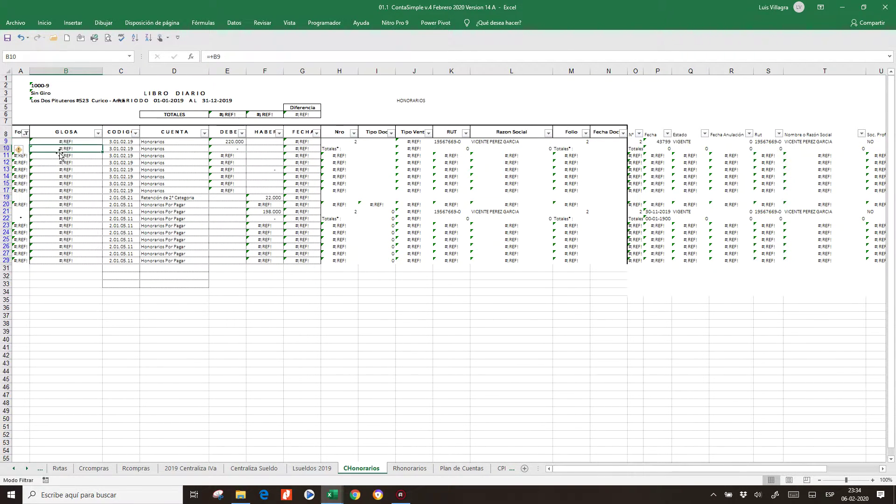
# Enter 0 in A9 of CHonorarios and copy it down the first column through row 29
pyautogui.click(24, 142)
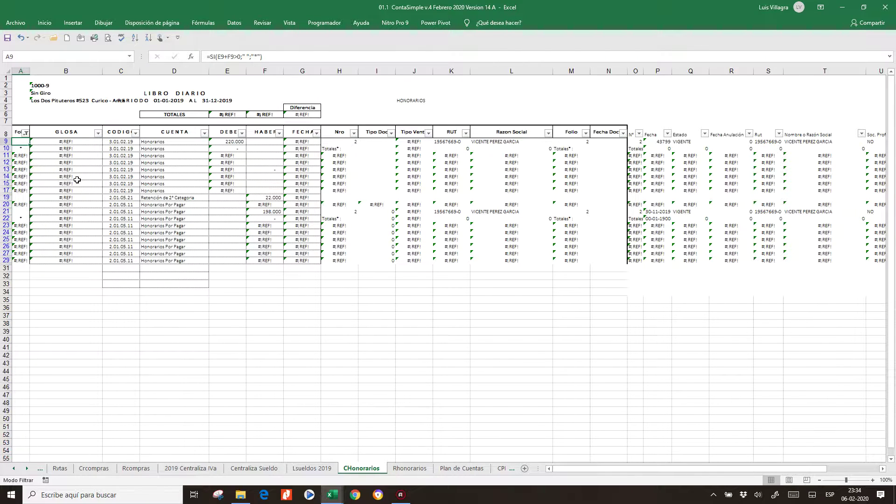
pyautogui.write('0')
pyautogui.hotkey('ctrl', 'Return')
pyautogui.hotkey('ctrl', 'c')
pyautogui.hotkey('shift', 'Down')
pyautogui.hotkey('shift', 'Down')
pyautogui.hotkey('shift', 'Down')
pyautogui.hotkey('shift', 'Down')
pyautogui.hotkey('shift', 'Down')
pyautogui.hotkey('shift', 'Down')
pyautogui.hotkey('shift', 'Down')
pyautogui.hotkey('shift', 'Down')
pyautogui.hotkey('shift', 'Down')
pyautogui.hotkey('shift', 'Down')
pyautogui.hotkey('shift', 'Down')
pyautogui.hotkey('shift', 'Down')
pyautogui.hotkey('shift', 'Down')
pyautogui.hotkey('shift', 'Down')
pyautogui.hotkey('shift', 'Down')
pyautogui.hotkey('shift', 'Down')
pyautogui.hotkey('shift', 'Down')
pyautogui.hotkey('shift', 'Down')
pyautogui.press('Return')
pyautogui.press('Right')
pyautogui.press('Right')
pyautogui.press('Left')
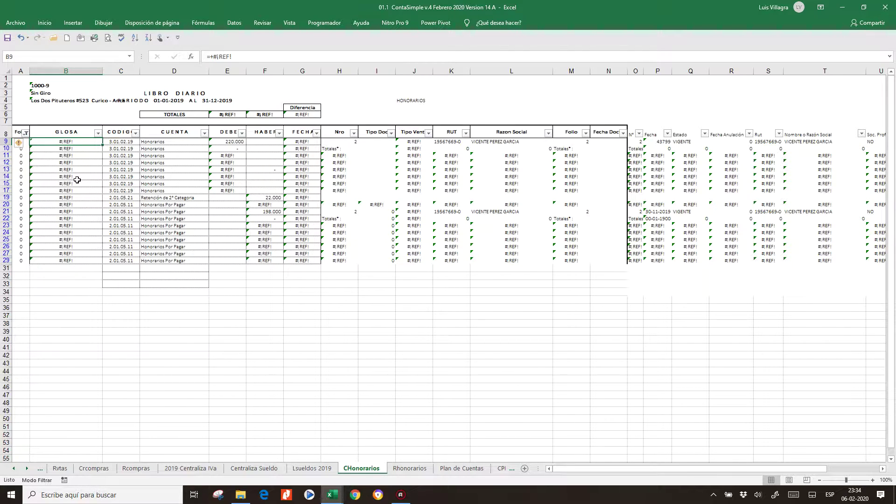
pyautogui.write('=')
pyautogui.press('Escape')
pyautogui.click(170, 100)
pyautogui.moveTo(177, 100)
pyautogui.mouseDown()
pyautogui.moveTo(213, 102)
pyautogui.moveTo(180, 99)
pyautogui.mouseUp()
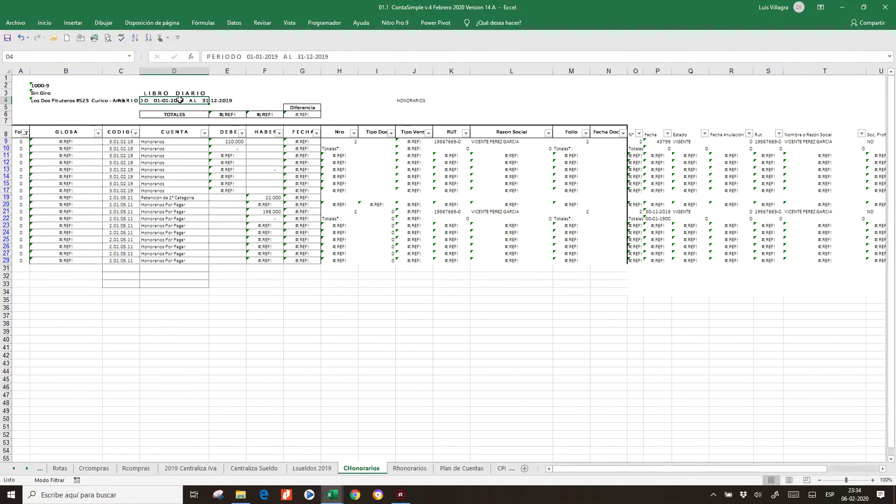
# Copy the Centraliza period cells from the Crcompras sheet and paste them at C1 of the Rhonorarios sheet
pyautogui.click(219, 101)
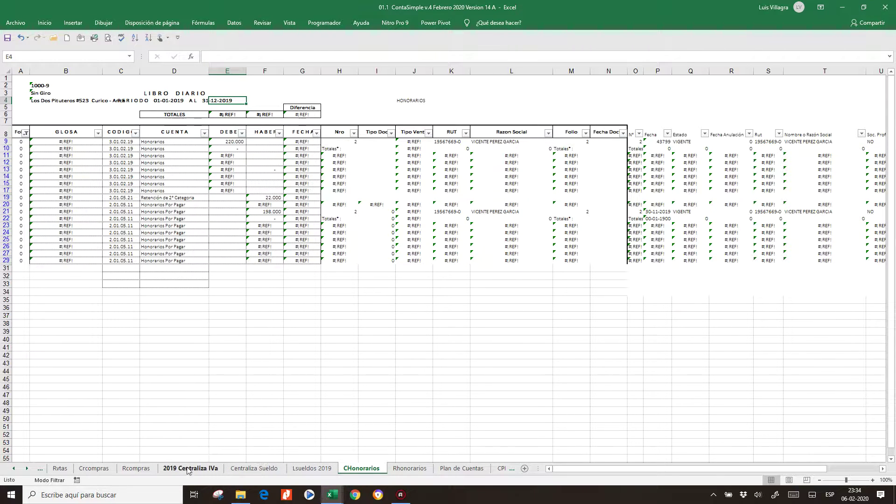
pyautogui.click(136, 469)
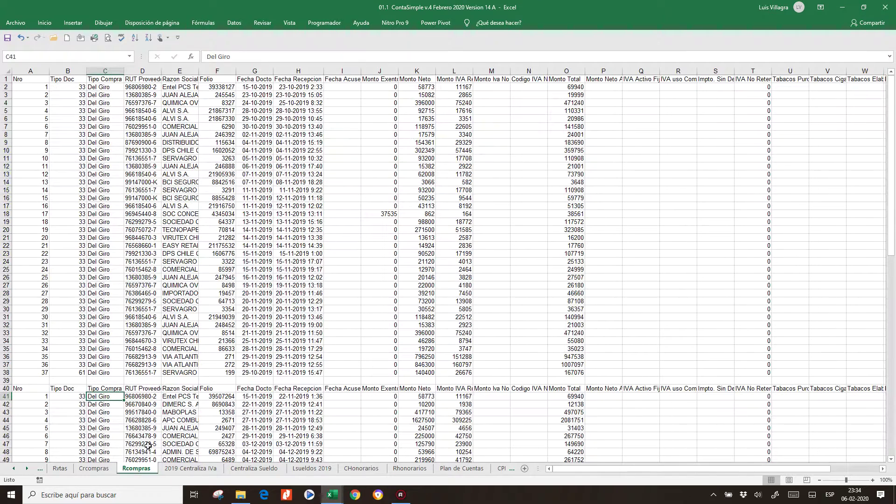
pyautogui.click(94, 468)
pyautogui.moveTo(150, 101); pyautogui.dragTo(346, 101)
pyautogui.hotkey('ctrl', 'c')
pyautogui.click(408, 469)
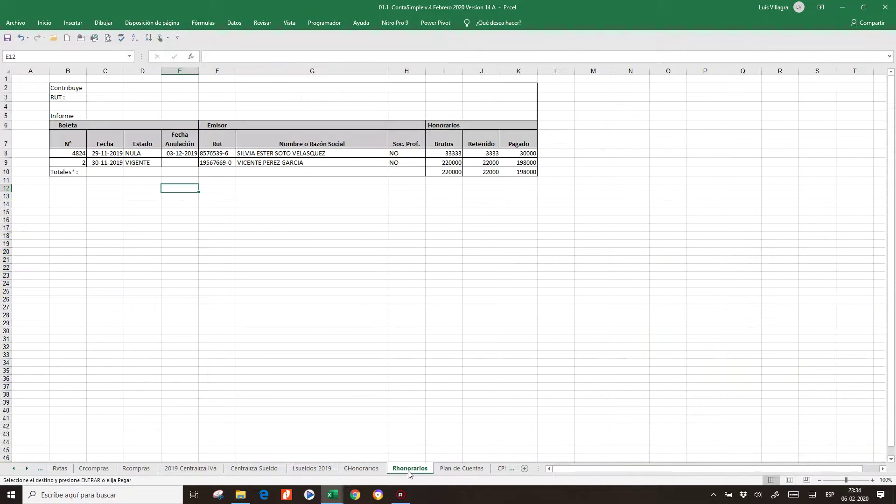
pyautogui.rightClick(109, 78)
pyautogui.click(127, 119)
pyautogui.click(221, 99)
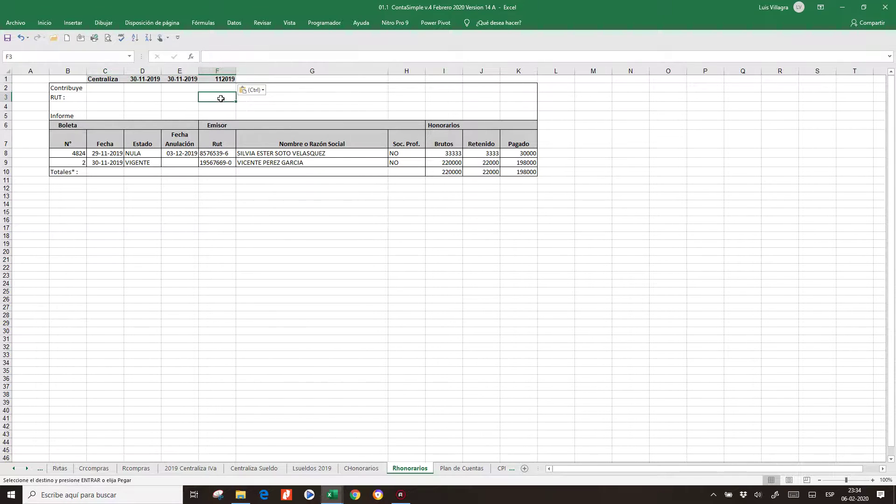
pyautogui.click(146, 153)
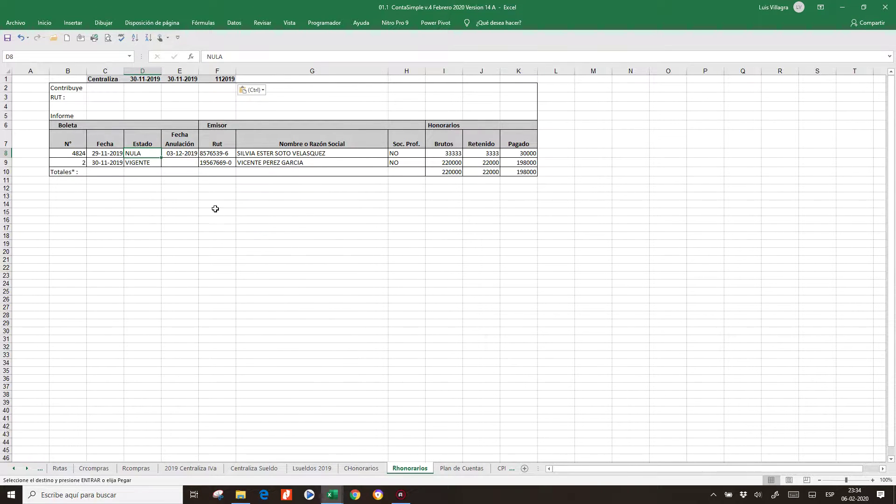
# Paste the same Centraliza period cells into the CHonorarios sheet and position them at D2:G2
pyautogui.click(384, 470)
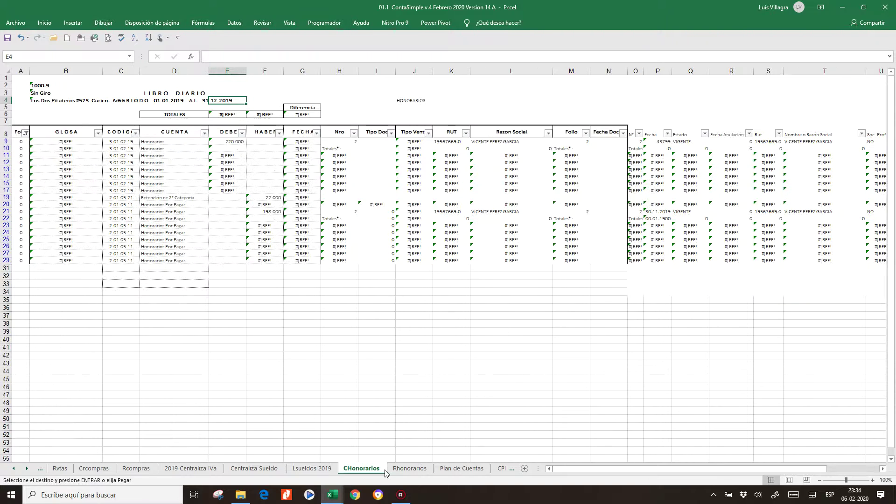
pyautogui.rightClick(154, 81)
pyautogui.click(174, 123)
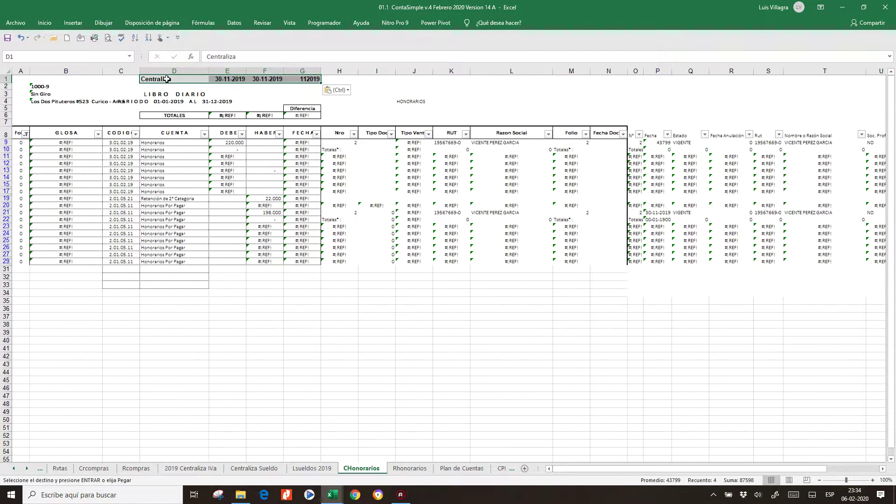
pyautogui.click(168, 79)
pyautogui.moveTo(180, 79); pyautogui.dragTo(265, 94)
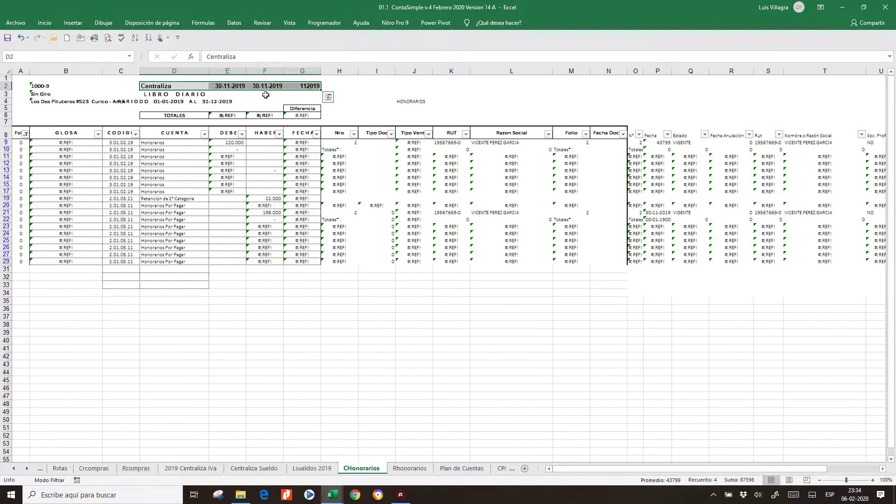
# Enter the formula =CONCATENAR(Honorarios;G2) in the first GLOSA cell, B9
pyautogui.click(83, 143)
pyautogui.write('=co')
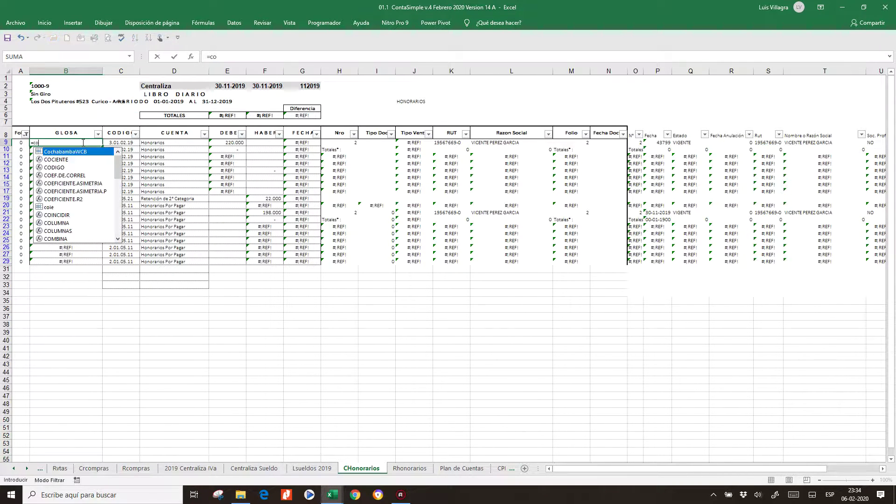
pyautogui.write('ncatenar(')
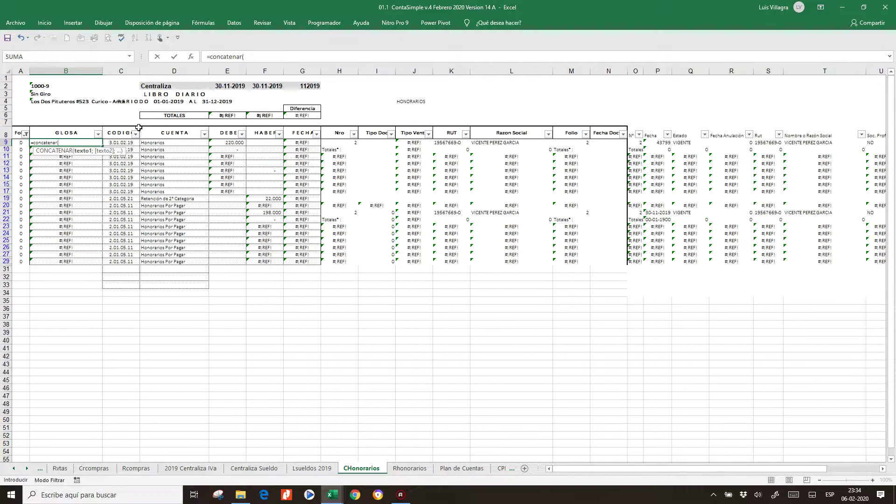
pyautogui.write('Ho')
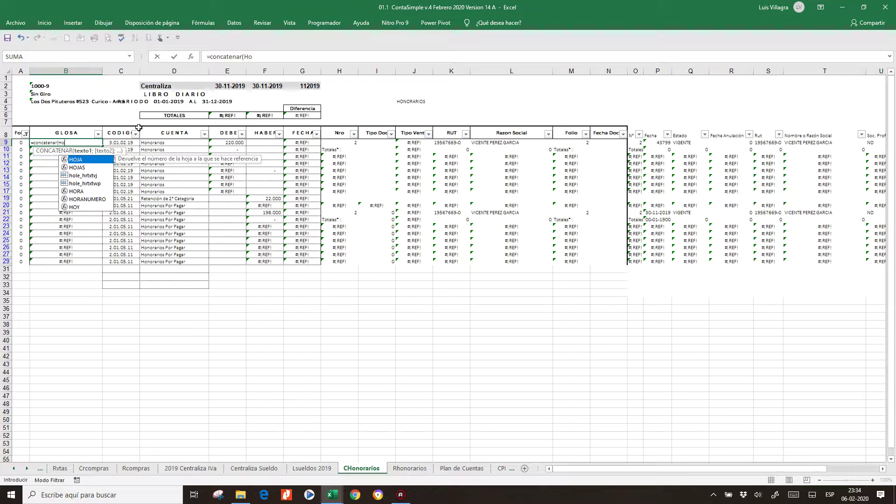
pyautogui.write('norarios;')
pyautogui.click(300, 86)
pyautogui.write(')')
pyautogui.press('Return')
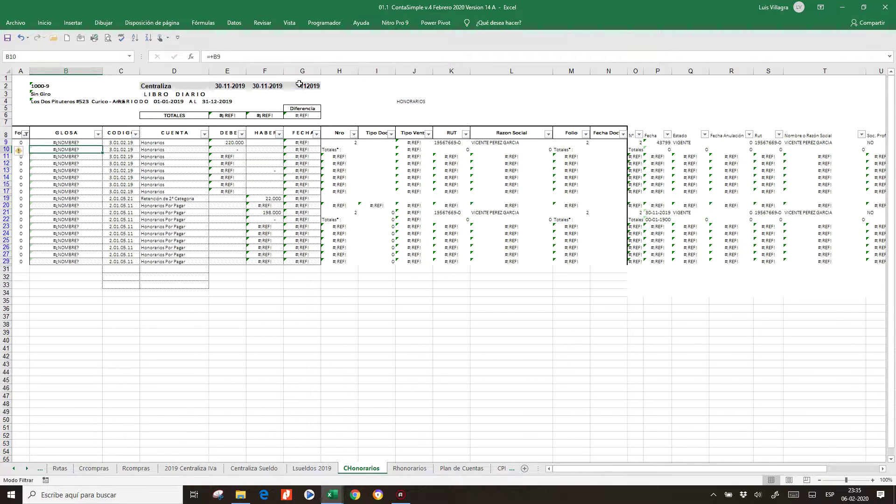
# Correct the B9 formula to =CONCATENAR("Honorarios";" :";G2)
pyautogui.click(254, 57)
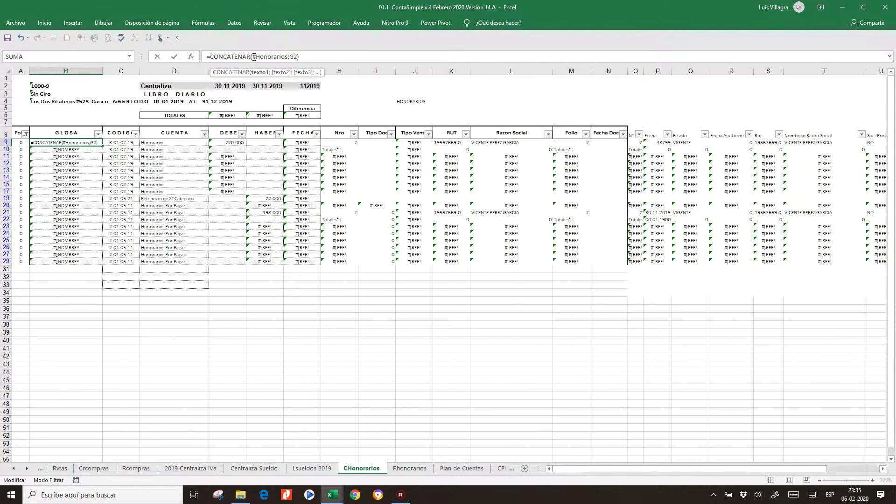
pyautogui.write('"')
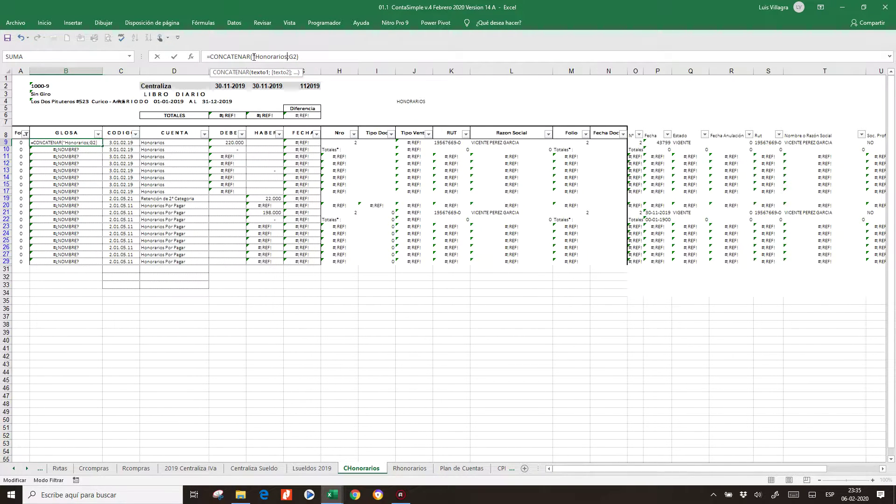
pyautogui.write('"')
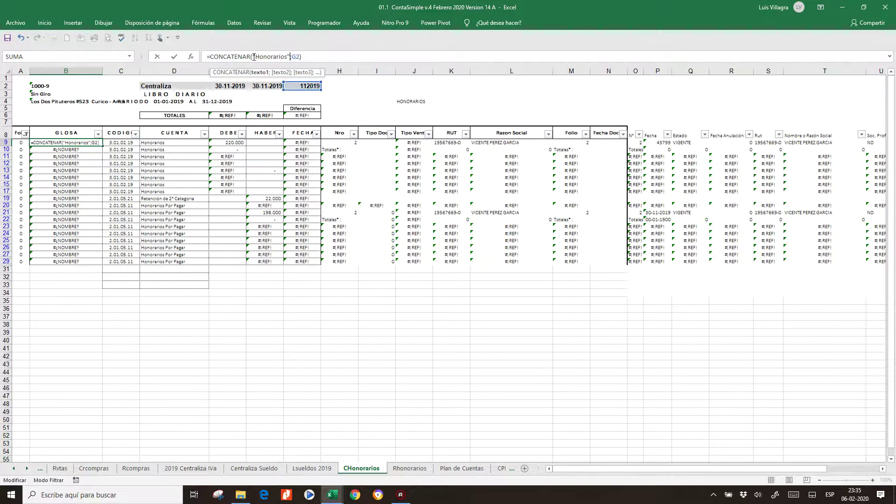
pyautogui.write('" ')
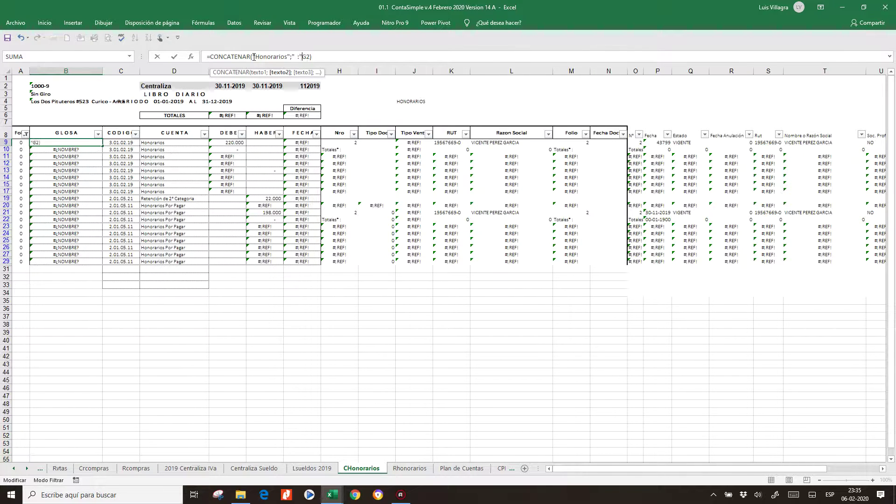
pyautogui.write(':";')
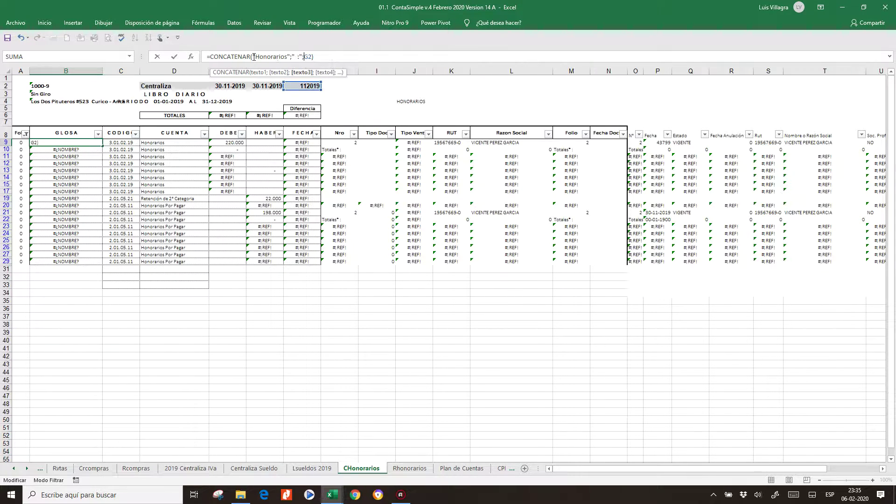
pyautogui.hotkey('ctrl', 'Return')
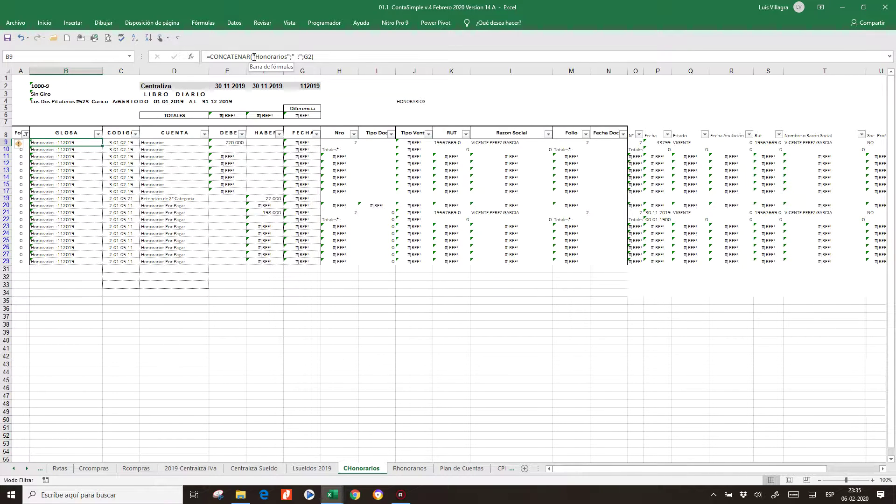
# Replace the broken references in the visible DEBE cells E11 to E17 with 0
pyautogui.press('Down')
pyautogui.press('Right')
pyautogui.press('Right')
pyautogui.press('Right')
pyautogui.press('Right')
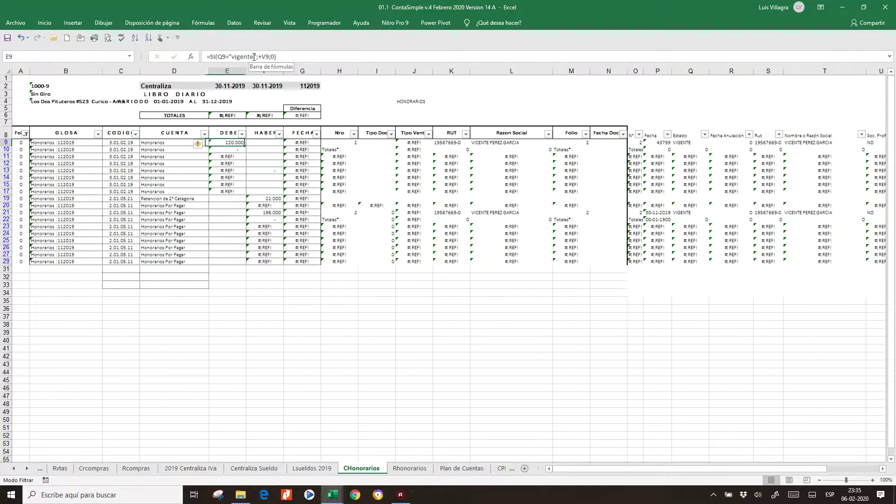
pyautogui.press('Left')
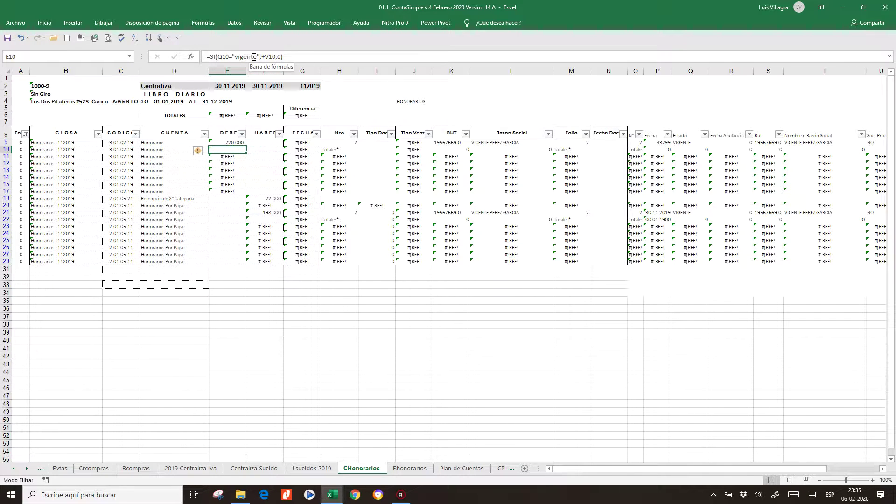
pyautogui.press('Down')
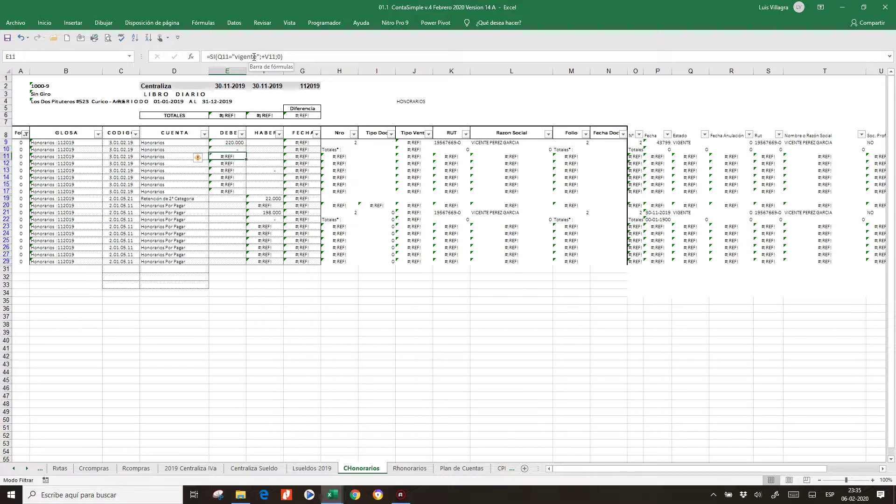
pyautogui.press('F2')
pyautogui.press('Return')
pyautogui.press('F2')
pyautogui.press('Return')
pyautogui.press('F2')
pyautogui.press('Return')
pyautogui.press('F2')
pyautogui.press('Return')
pyautogui.press('F2')
pyautogui.press('Return')
pyautogui.write('0')
pyautogui.press('Return')
# Replace the broken references in HABER cells F20 and F23 to F29 with 0
pyautogui.press('Down')
pyautogui.press('Right')
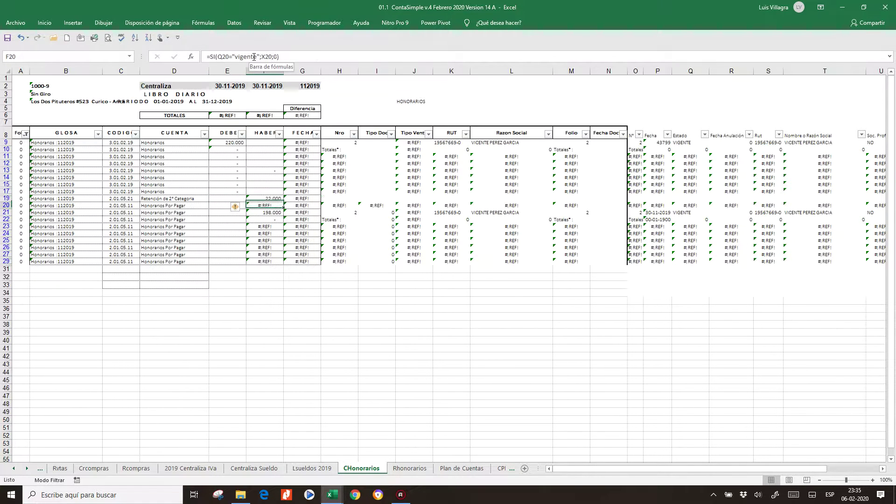
pyautogui.write('0')
pyautogui.press('Return')
pyautogui.press('Down')
pyautogui.press('F2')
pyautogui.press('Return')
pyautogui.write('0')
pyautogui.press('Return')
pyautogui.write('0')
pyautogui.press('Return')
pyautogui.write('0')
pyautogui.press('Return')
pyautogui.write('0')
pyautogui.press('Return')
pyautogui.write('0')
pyautogui.press('Return')
pyautogui.write('0')
pyautogui.press('Return')
# Link the first FECHA cell, G9, to the period date in F2
pyautogui.press('Up')
pyautogui.press('Up')
pyautogui.press('Up')
pyautogui.press('Up')
pyautogui.press('Up')
pyautogui.press('Up')
pyautogui.press('Up')
pyautogui.press('Up')
pyautogui.press('Up')
pyautogui.press('Up')
pyautogui.press('Up')
pyautogui.press('Up')
pyautogui.press('Up')
pyautogui.press('Up')
pyautogui.press('Up')
pyautogui.press('Up')
pyautogui.press('Up')
pyautogui.press('Up')
pyautogui.press('Right')
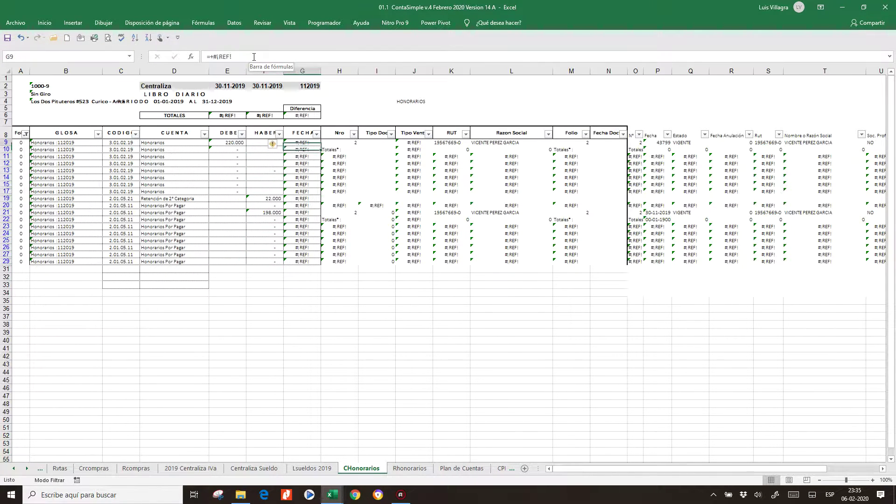
pyautogui.write('+')
pyautogui.click(278, 86)
pyautogui.press('Return')
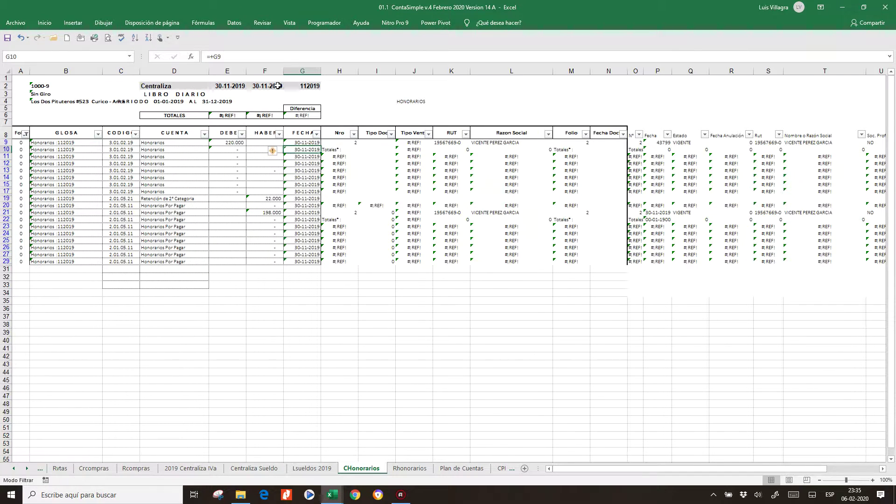
# Clear the contents of H10:O17 in CHonorarios to remove the totals label and broken references
pyautogui.press('Right')
pyautogui.press('Right')
pyautogui.press('Left')
pyautogui.press('Up')
pyautogui.press('Down')
pyautogui.hotkey('shift', 'Right')
pyautogui.hotkey('shift', 'Right')
pyautogui.hotkey('shift', 'Right')
pyautogui.hotkey('shift', 'Right')
pyautogui.hotkey('shift', 'Right')
pyautogui.hotkey('shift', 'Right')
pyautogui.hotkey('shift', 'Right')
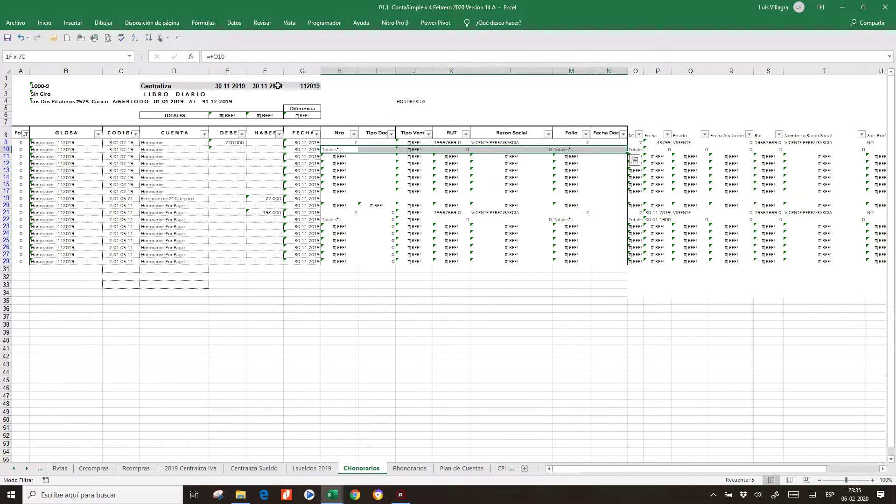
pyautogui.hotkey('shift', 'Down')
pyautogui.hotkey('shift', 'Down')
pyautogui.hotkey('shift', 'Down')
pyautogui.hotkey('shift', 'Down')
pyautogui.hotkey('shift', 'Down')
pyautogui.hotkey('shift', 'Down')
pyautogui.hotkey('shift', 'Down')
pyautogui.hotkey('shift', 'Down')
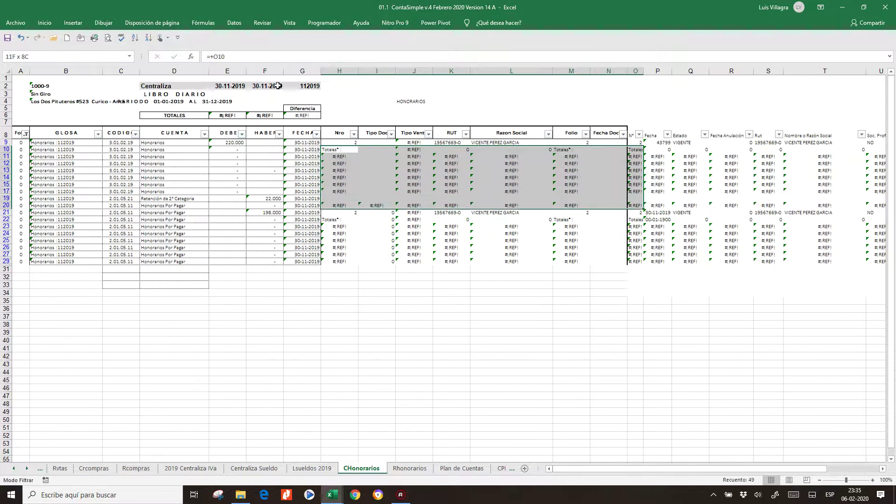
pyautogui.hotkey('shift', 'Up')
pyautogui.hotkey('shift', 'Up')
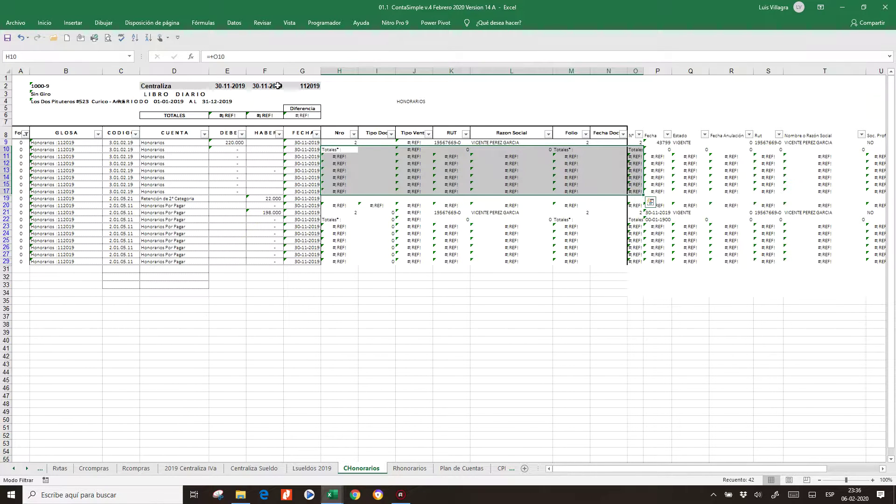
pyautogui.press('Delete')
# Clear the broken references in row 20 from Nro through Fecha Doc, H20:N20
pyautogui.press('Down')
pyautogui.press('Down')
pyautogui.press('Down')
pyautogui.press('Down')
pyautogui.press('Down')
pyautogui.press('Down')
pyautogui.press('Down')
pyautogui.press('Down')
pyautogui.hotkey('shift', 'Right')
pyautogui.hotkey('shift', 'Right')
pyautogui.hotkey('shift', 'Right')
pyautogui.hotkey('shift', 'Right')
pyautogui.hotkey('shift', 'Right')
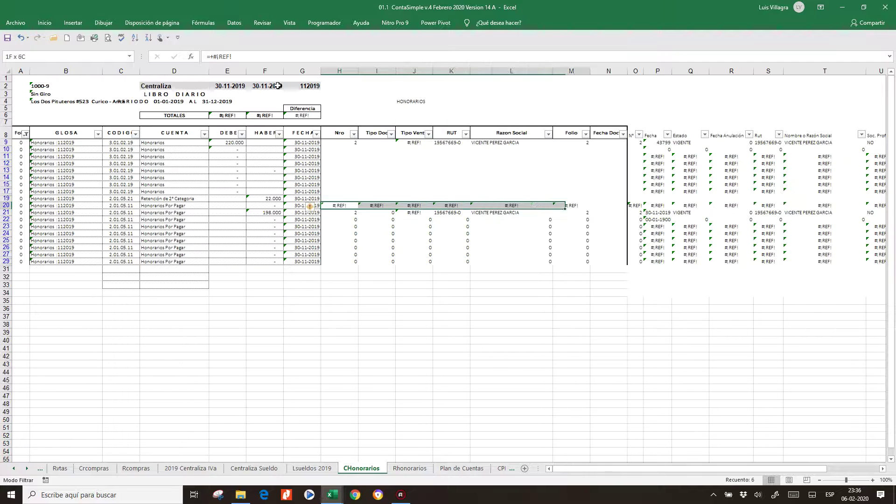
pyautogui.hotkey('shift', 'Right')
pyautogui.hotkey('shift', 'Right')
pyautogui.hotkey('shift', 'Right')
pyautogui.hotkey('shift', 'Right')
pyautogui.hotkey('shift', 'Right')
pyautogui.hotkey('shift', 'Right')
pyautogui.hotkey('shift', 'Right')
pyautogui.hotkey('shift', 'Right')
pyautogui.hotkey('shift', 'Right')
pyautogui.hotkey('shift', 'Right')
pyautogui.hotkey('shift', 'Right')
pyautogui.hotkey('shift', 'Right')
pyautogui.hotkey('shift', 'Right')
pyautogui.hotkey('shift', 'Right')
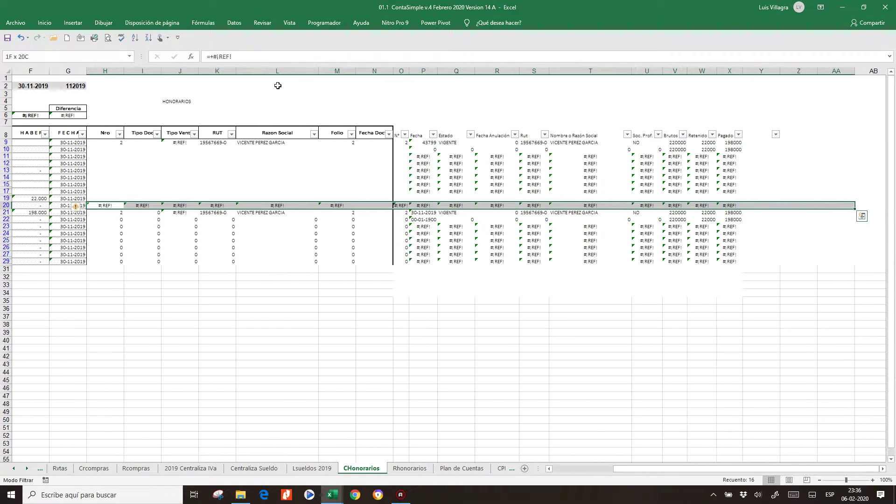
pyautogui.hotkey('shift', 'Left')
pyautogui.hotkey('shift', 'Left')
pyautogui.hotkey('shift', 'Left')
pyautogui.hotkey('shift', 'Left')
pyautogui.hotkey('shift', 'Left')
pyautogui.hotkey('shift', 'Left')
pyautogui.hotkey('shift', 'Left')
pyautogui.hotkey('shift', 'Left')
pyautogui.hotkey('shift', 'Left')
pyautogui.hotkey('shift', 'Left')
pyautogui.hotkey('shift', 'Left')
pyautogui.hotkey('shift', 'Left')
pyautogui.hotkey('shift', 'Left')
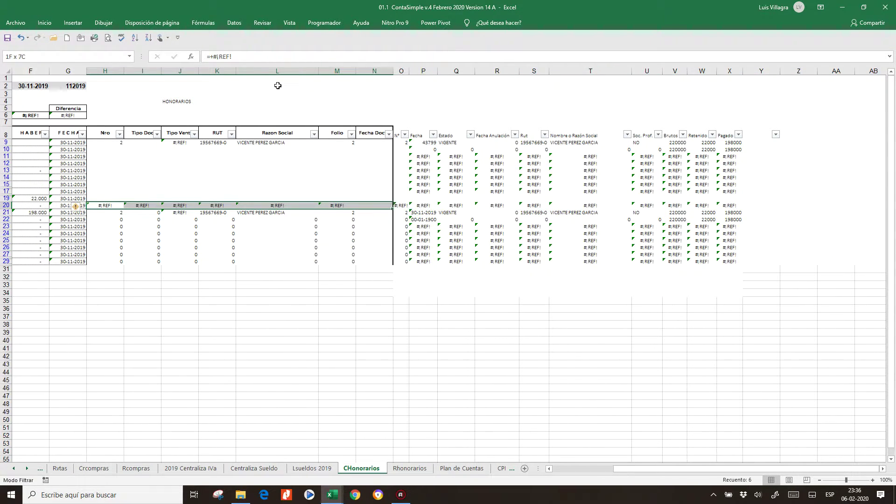
pyautogui.press('Delete')
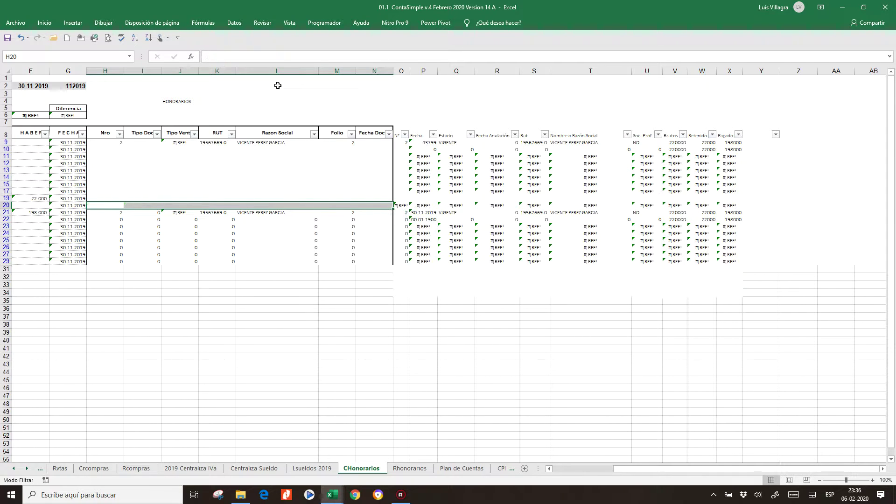
# Clear the zero values and broken references from Nro through Fecha Doc in rows 22 to 29, H22:N29
pyautogui.press('Right')
pyautogui.press('Right')
pyautogui.press('Right')
pyautogui.press('Right')
pyautogui.press('Right')
pyautogui.press('Right')
pyautogui.press('Right')
pyautogui.press('Up')
pyautogui.press('Up')
pyautogui.press('Up')
pyautogui.press('Up')
pyautogui.press('Up')
pyautogui.press('Up')
pyautogui.press('Up')
pyautogui.press('Up')
pyautogui.press('Up')
pyautogui.press('Up')
pyautogui.press('Up')
pyautogui.press('Left')
pyautogui.press('Left')
pyautogui.press('Left')
pyautogui.press('Down')
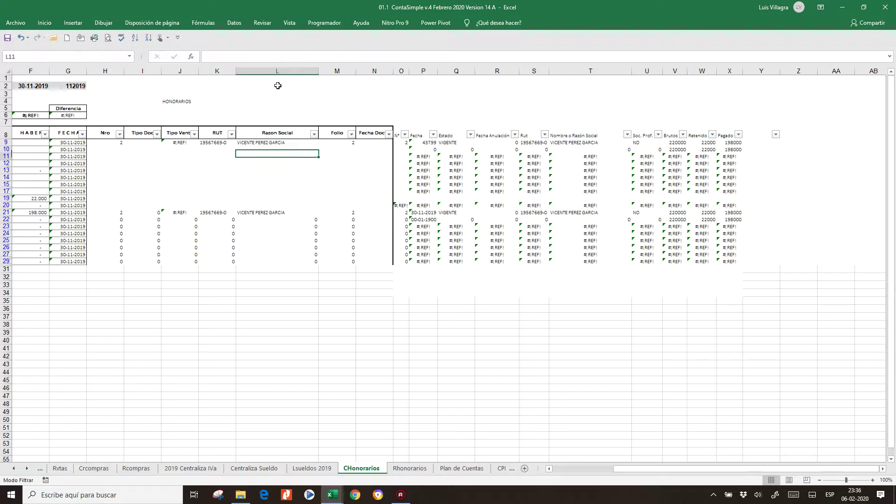
pyautogui.press('Down')
pyautogui.press('Down')
pyautogui.press('Down')
pyautogui.press('Down')
pyautogui.press('Down')
pyautogui.press('Down')
pyautogui.press('Down')
pyautogui.press('Down')
pyautogui.press('Down')
pyautogui.press('Down')
pyautogui.press('Down')
pyautogui.press('Down')
pyautogui.press('Left')
pyautogui.press('Left')
pyautogui.press('Left')
pyautogui.press('Left')
pyautogui.hotkey('shift', 'Down')
pyautogui.hotkey('ctrl', 'v')
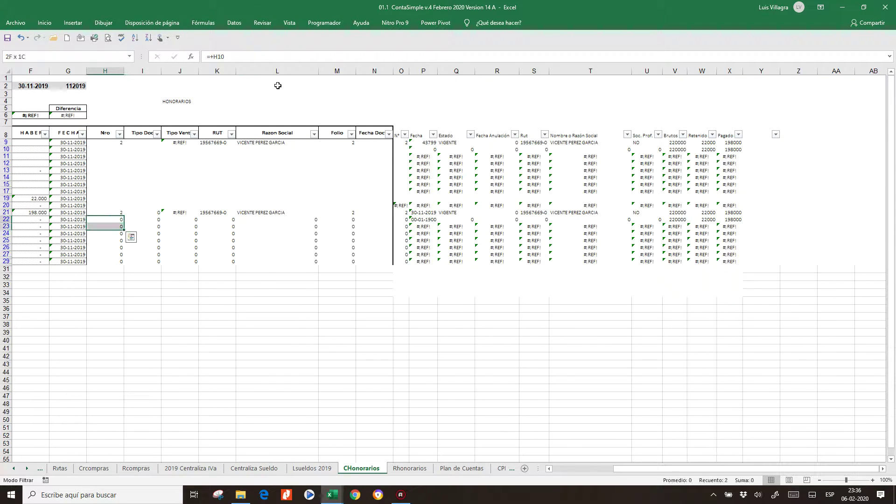
pyautogui.hotkey('shift', 'Down')
pyautogui.hotkey('shift', 'Down')
pyautogui.hotkey('shift', 'Down')
pyautogui.hotkey('shift', 'Down')
pyautogui.hotkey('shift', 'Down')
pyautogui.hotkey('shift', 'Down')
pyautogui.hotkey('shift', 'Right')
pyautogui.hotkey('shift', 'Right')
pyautogui.hotkey('shift', 'Right')
pyautogui.hotkey('shift', 'Right')
pyautogui.hotkey('shift', 'Right')
pyautogui.hotkey('shift', 'Right')
pyautogui.hotkey('ctrl', 'v')
pyautogui.press('Escape')
# Copy the honorarios entry in CHonorarios from the folio column through FECHA, range A9:G29
pyautogui.press('Left')
pyautogui.press('Left')
pyautogui.press('Left')
pyautogui.press('Left')
pyautogui.press('Left')
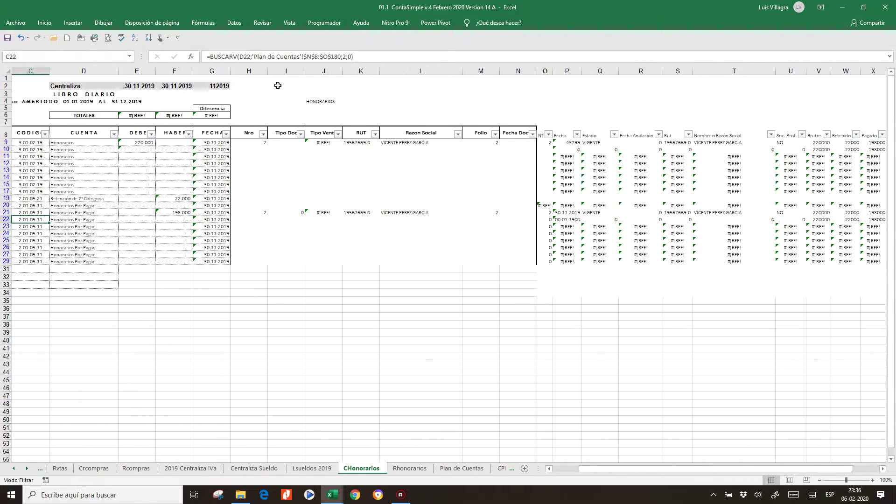
pyautogui.press('Left')
pyautogui.press('Left')
pyautogui.press('Right')
pyautogui.press('Right')
pyautogui.press('Right')
pyautogui.press('Up')
pyautogui.press('Up')
pyautogui.press('Up')
pyautogui.press('Up')
pyautogui.press('Up')
pyautogui.press('Up')
pyautogui.press('Up')
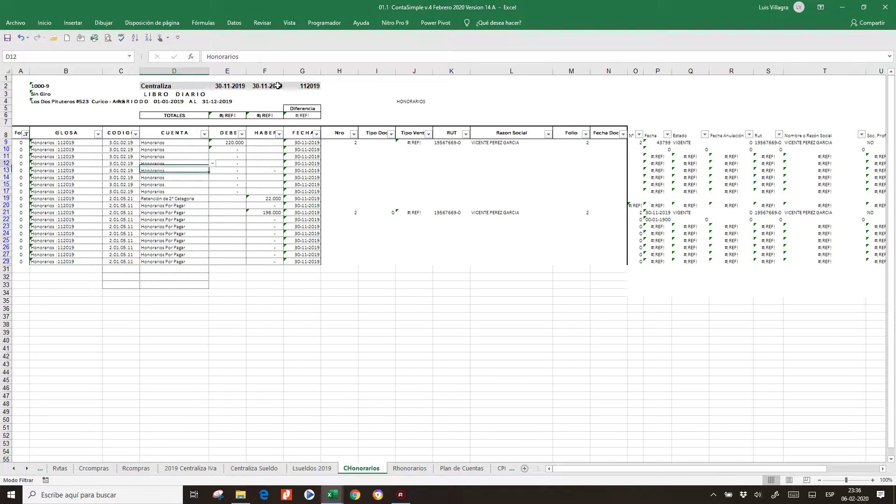
pyautogui.press('Down')
pyautogui.press('Left')
pyautogui.press('Left')
pyautogui.press('Up')
pyautogui.press('Up')
pyautogui.press('Up')
pyautogui.press('Up')
pyautogui.press('Left')
pyautogui.press('Up')
pyautogui.hotkey('shift', 'Down')
pyautogui.hotkey('shift', 'Down')
pyautogui.hotkey('shift', 'Down')
pyautogui.hotkey('shift', 'Down')
pyautogui.hotkey('shift', 'Down')
pyautogui.hotkey('shift', 'Down')
pyautogui.hotkey('shift', 'Down')
pyautogui.hotkey('shift', 'Down')
pyautogui.hotkey('shift', 'Down')
pyautogui.hotkey('shift', 'Down')
pyautogui.hotkey('shift', 'Down')
pyautogui.hotkey('shift', 'Down')
pyautogui.hotkey('shift', 'Down')
pyautogui.hotkey('shift', 'Down')
pyautogui.hotkey('shift', 'Down')
pyautogui.hotkey('shift', 'Down')
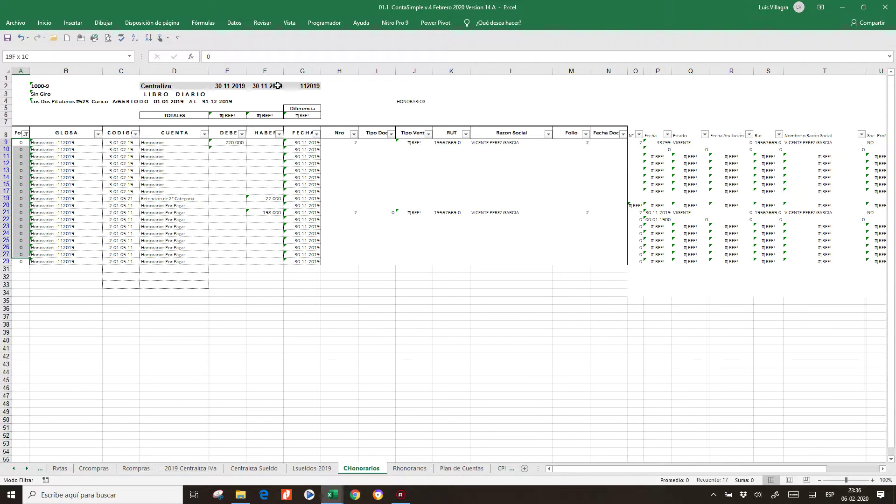
pyautogui.hotkey('shift', 'Right')
pyautogui.hotkey('shift', 'Right')
pyautogui.hotkey('shift', 'Down')
pyautogui.hotkey('shift', 'Right')
pyautogui.hotkey('shift', 'Right')
pyautogui.hotkey('shift', 'Right')
pyautogui.hotkey('shift', 'Right')
pyautogui.hotkey('ctrl', 'c')
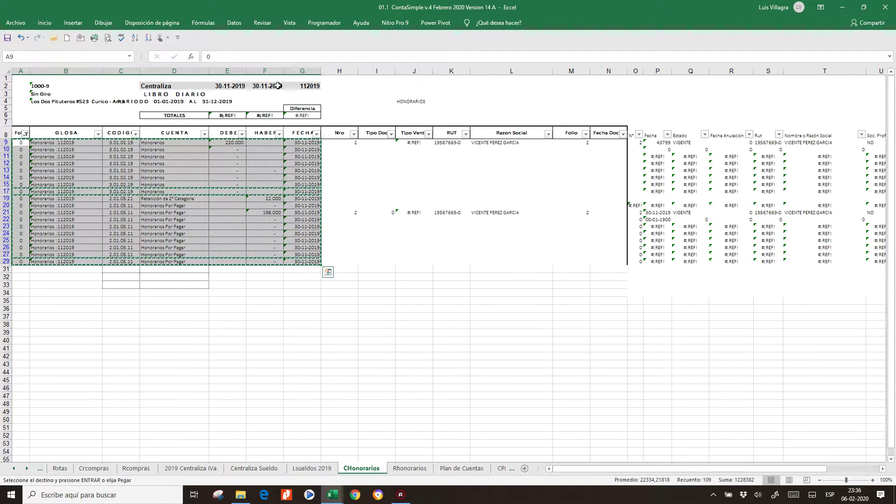
# Paste the copied honorarios entry as values into the L° Diario sheet, starting at A262 below the Pago Iva entry
pyautogui.click(13, 469)
pyautogui.click(13, 469)
pyautogui.click(13, 469)
pyautogui.click(13, 469)
pyautogui.click(13, 468)
pyautogui.click(13, 468)
pyautogui.click(12, 471)
pyautogui.click(12, 471)
pyautogui.click(12, 471)
pyautogui.click(13, 468)
pyautogui.click(13, 468)
pyautogui.click(125, 469)
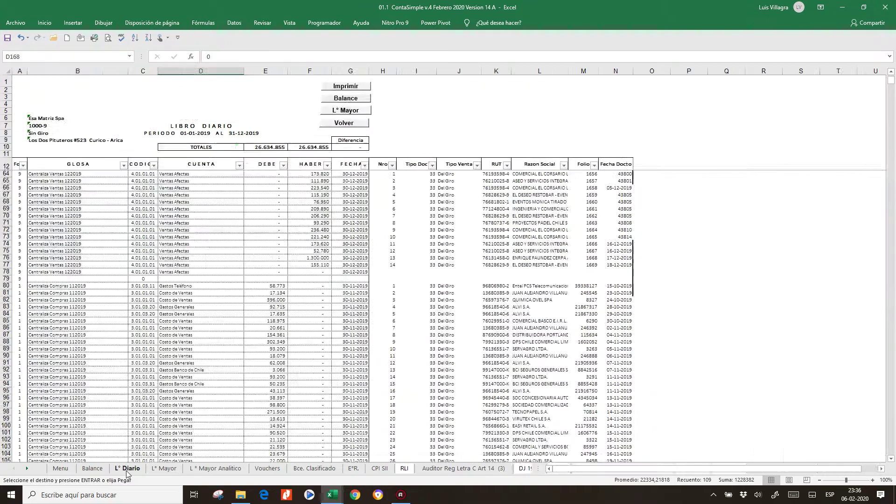
pyautogui.scroll(-10, 103, 410)
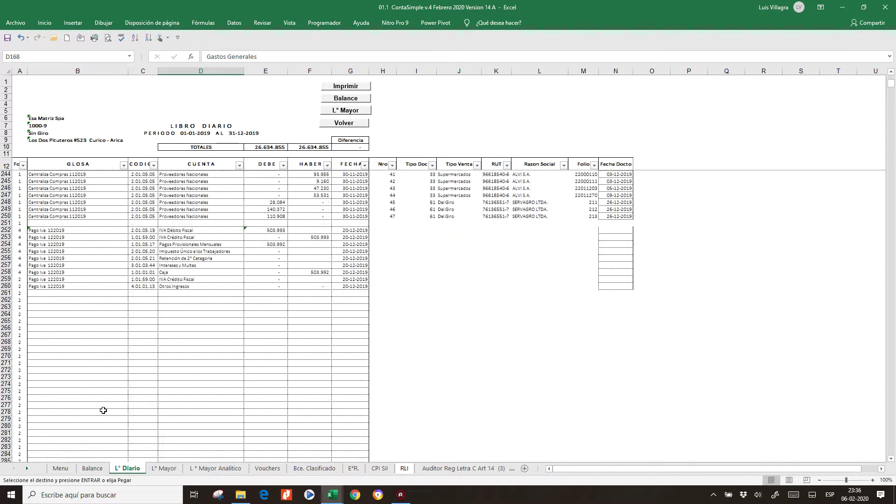
pyautogui.rightClick(27, 302)
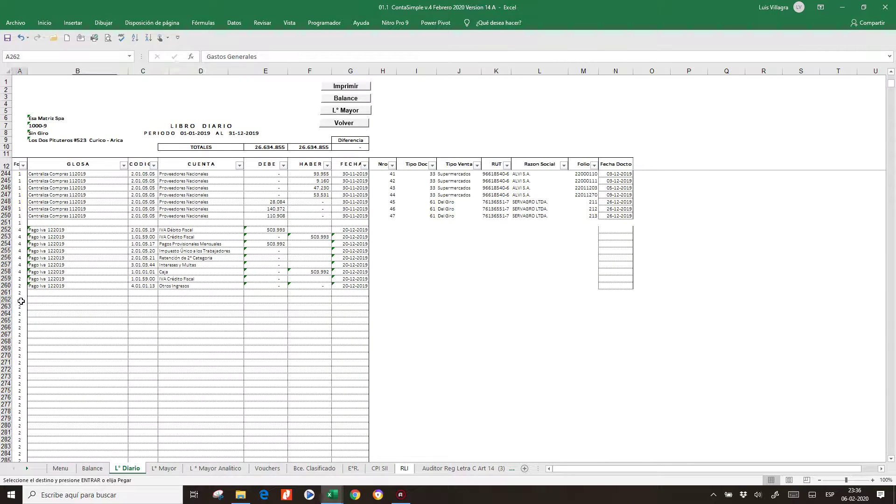
pyautogui.click(42, 145)
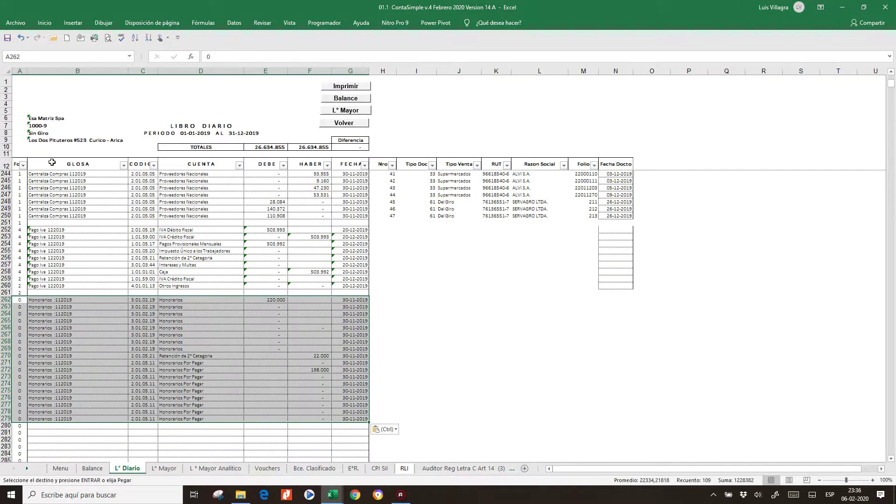
pyautogui.click(165, 320)
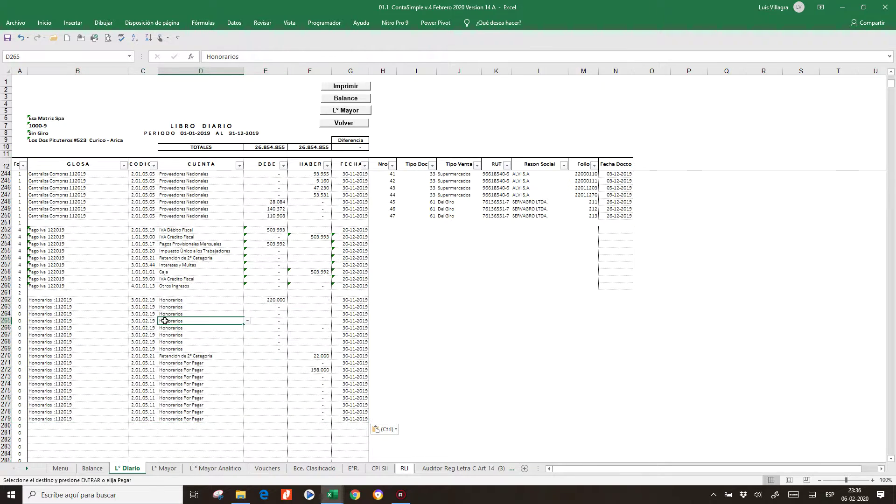
# Refresh the Balance sheet by showing all accounts and hiding those without movement
pyautogui.click(91, 467)
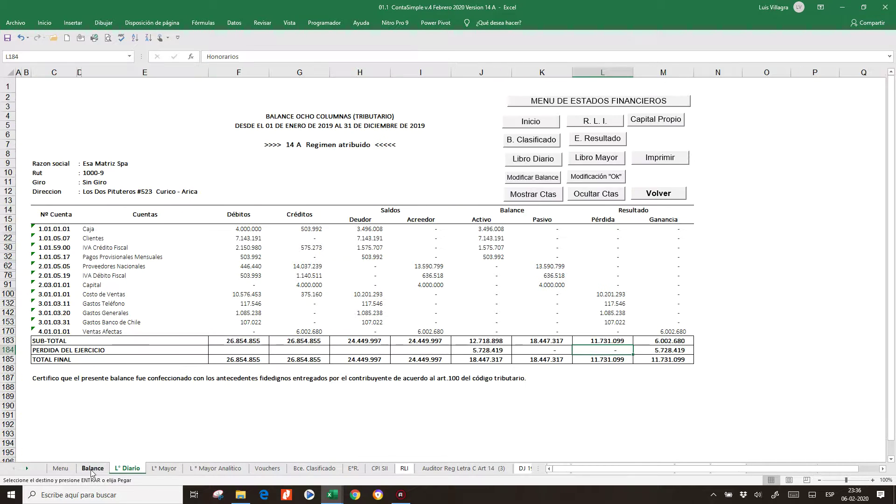
pyautogui.click(536, 196)
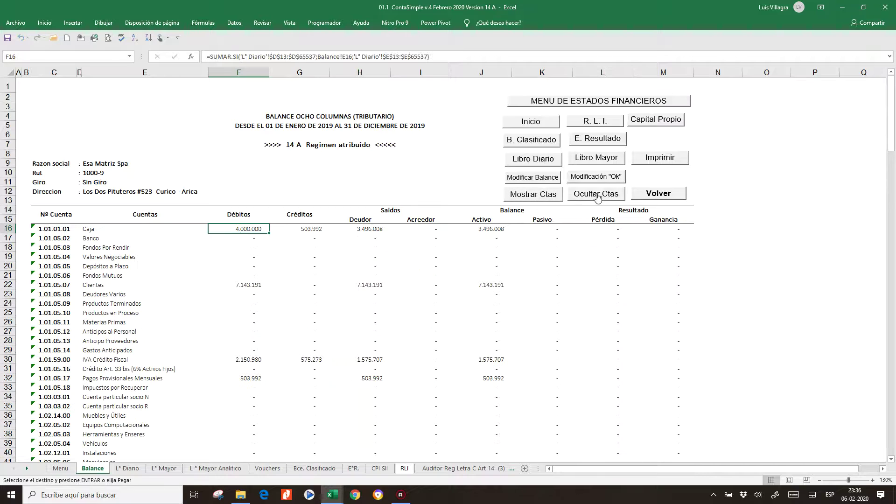
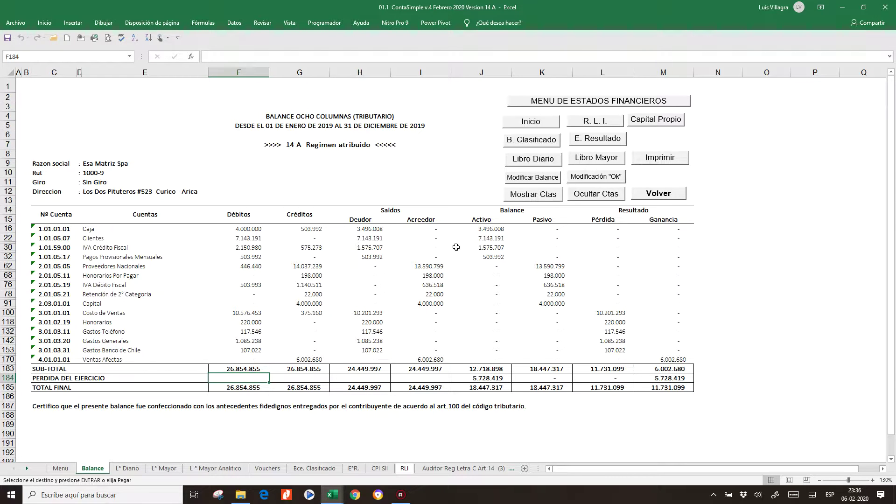
# Review the result in the E°R. sheet and both Capital Propio Tributario determinations in the CPI SII sheet
pyautogui.click(353, 469)
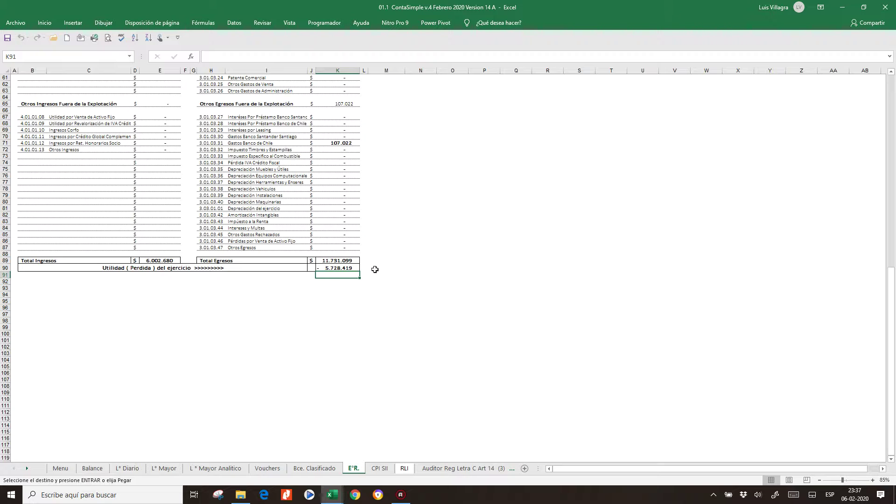
pyautogui.click(381, 468)
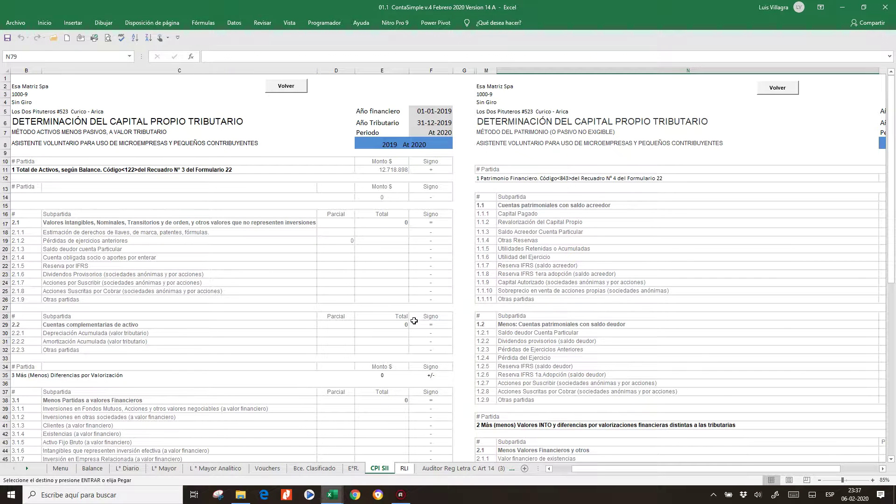
pyautogui.click(389, 170)
pyautogui.scroll(-10, 407, 304)
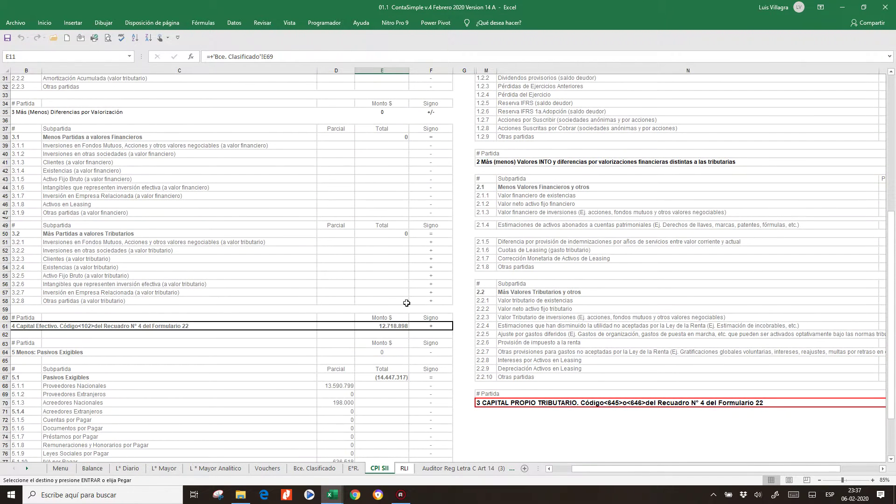
pyautogui.scroll(-10, 406, 304)
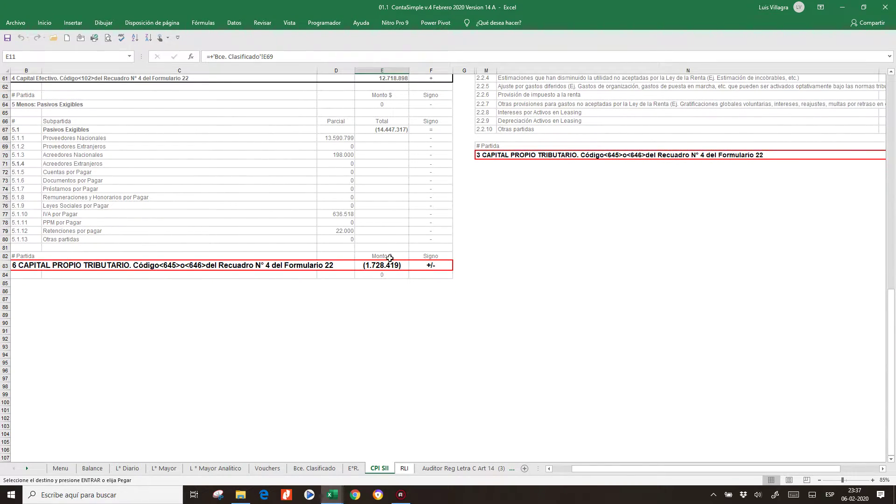
pyautogui.scroll(-3, 389, 258)
pyautogui.scroll(3, 606, 211)
pyautogui.moveTo(707, 468); pyautogui.dragTo(776, 465)
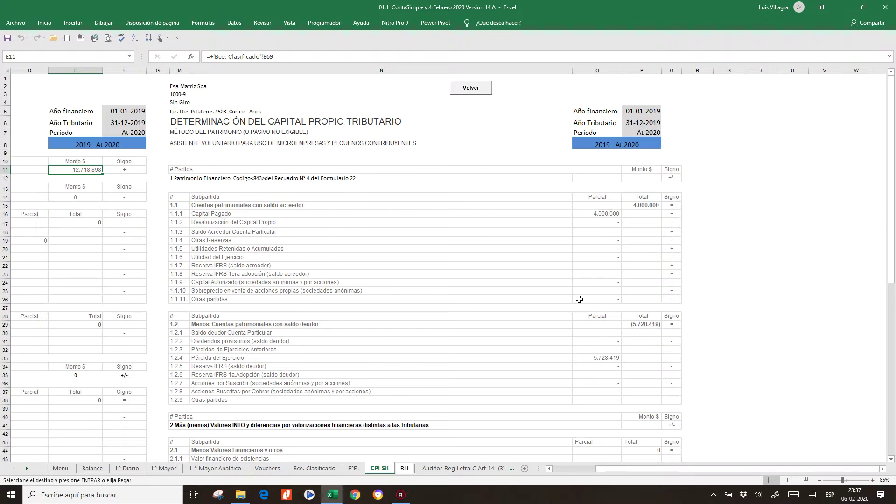
pyautogui.scroll(-10, 579, 299)
pyautogui.scroll(-10, 579, 299)
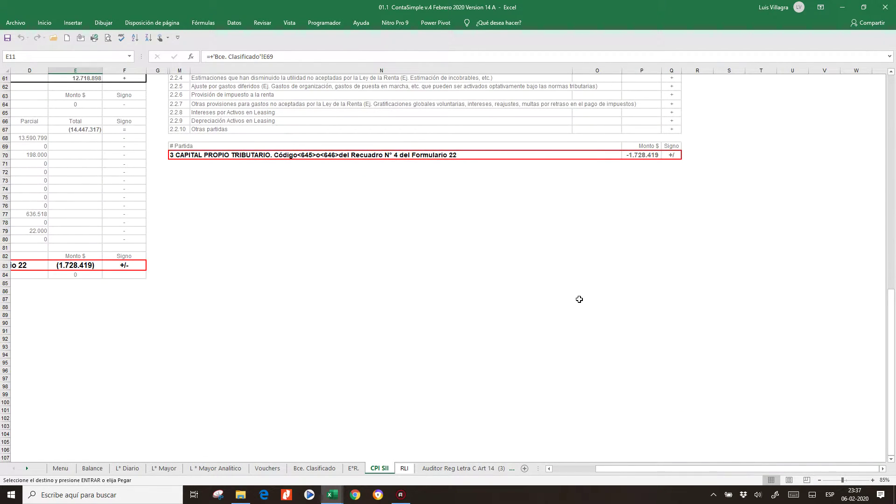
pyautogui.scroll(20, 579, 299)
pyautogui.scroll(-10, 581, 298)
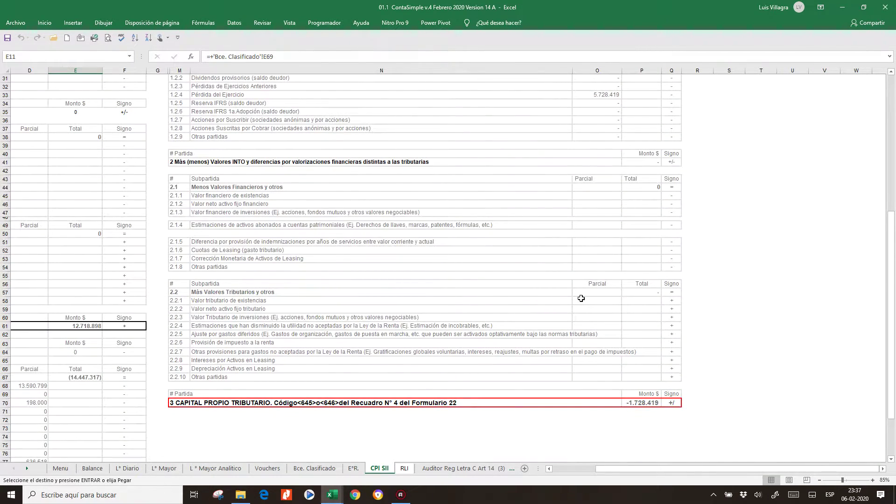
pyautogui.scroll(-10, 581, 298)
pyautogui.scroll(20, 586, 298)
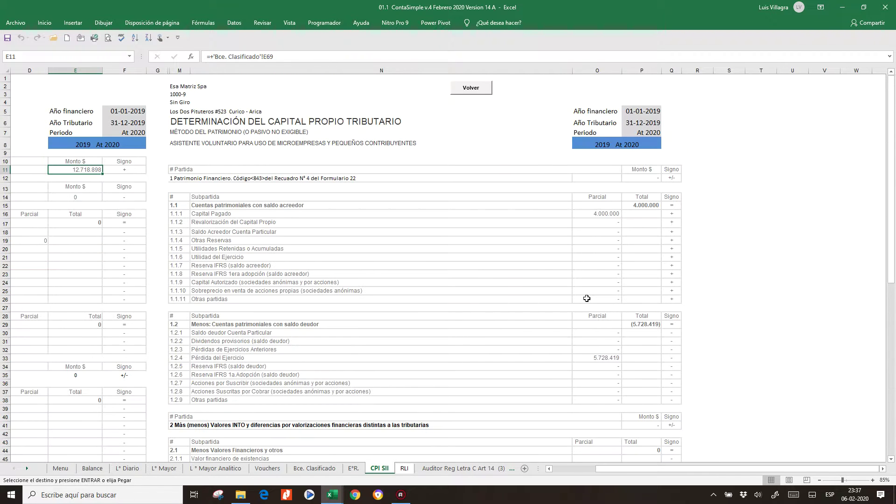
# Replace the broken reference in the RLI sheet's article 14 ter letter C deduction, H38, with 0
pyautogui.click(404, 468)
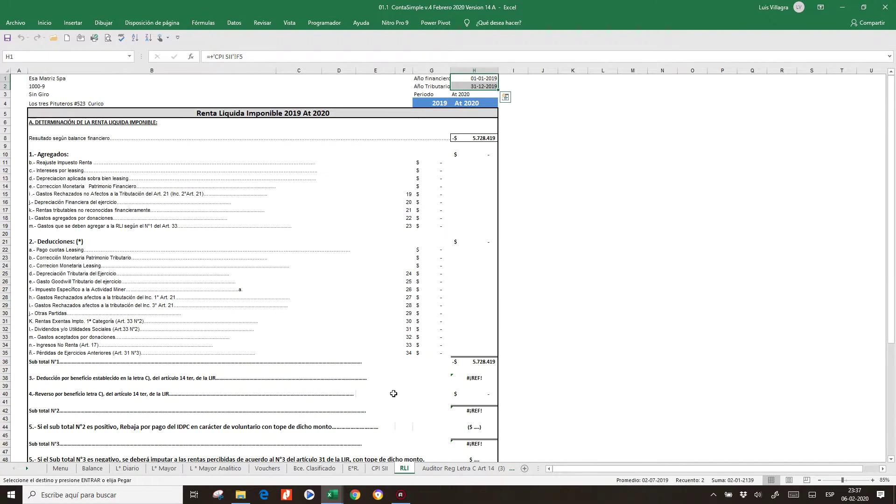
pyautogui.click(489, 149)
pyautogui.click(476, 363)
pyautogui.click(471, 377)
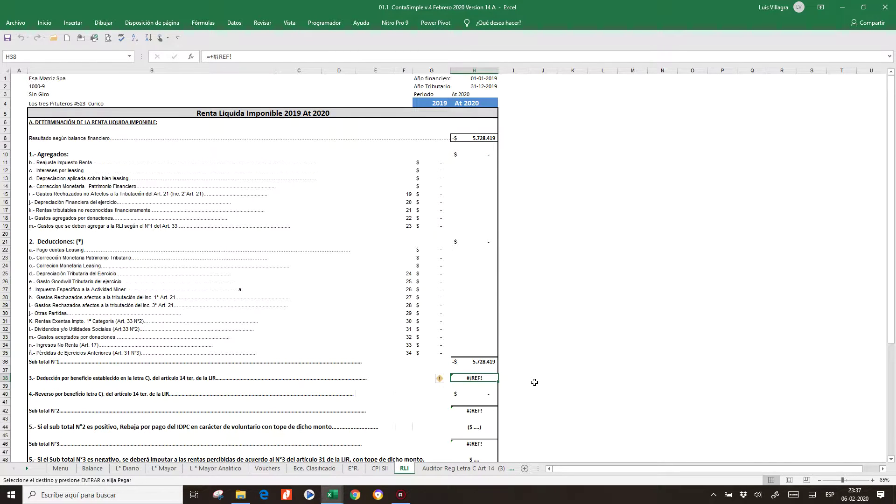
pyautogui.press('Return')
# Examine the RLI subtotals down to the Renta Líquida Imponible de Primera Categoría result in row 52
pyautogui.press('Down')
pyautogui.press('Down')
pyautogui.press('Down')
pyautogui.press('Down')
pyautogui.press('Down')
pyautogui.press('Down')
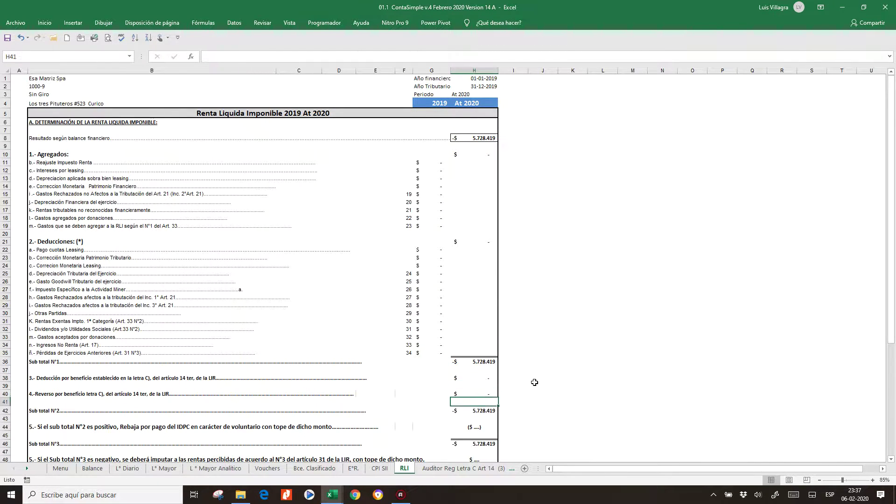
pyautogui.press('Down')
pyautogui.press('Down')
pyautogui.press('Down')
pyautogui.press('Down')
pyautogui.press('Down')
pyautogui.press('Down')
pyautogui.press('Down')
pyautogui.press('Down')
pyautogui.press('Down')
pyautogui.press('Down')
pyautogui.press('Down')
pyautogui.press('Down')
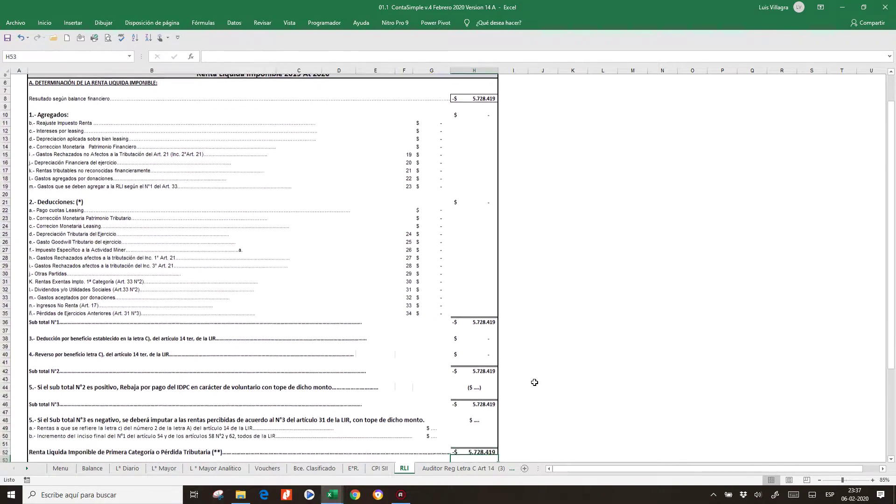
# Review the Auditor Reg Letra C Art 14 sheet and the 2019 concept list in the DJ 1923 sheet, including the source of G8
pyautogui.press('Up')
pyautogui.press('Up')
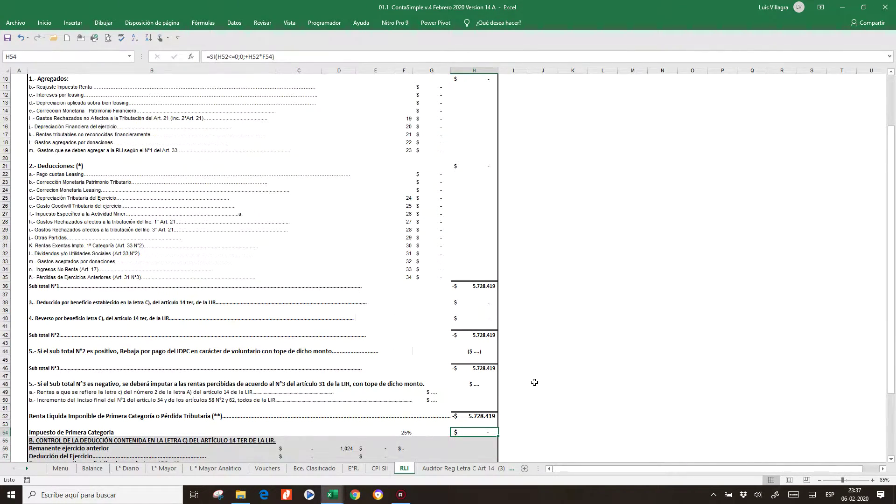
pyautogui.click(459, 468)
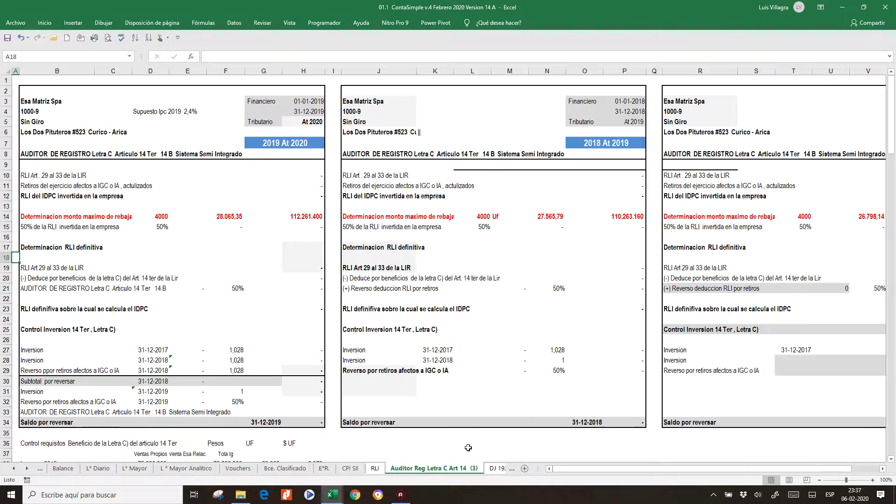
pyautogui.click(497, 468)
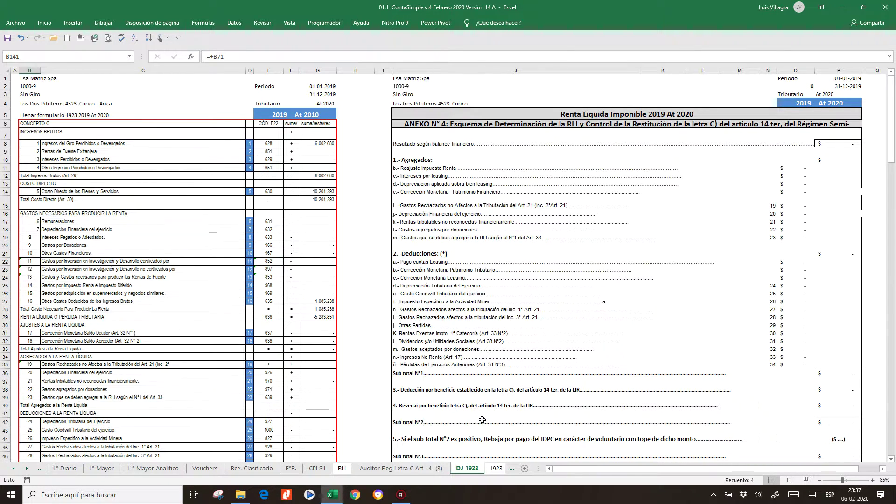
pyautogui.click(332, 143)
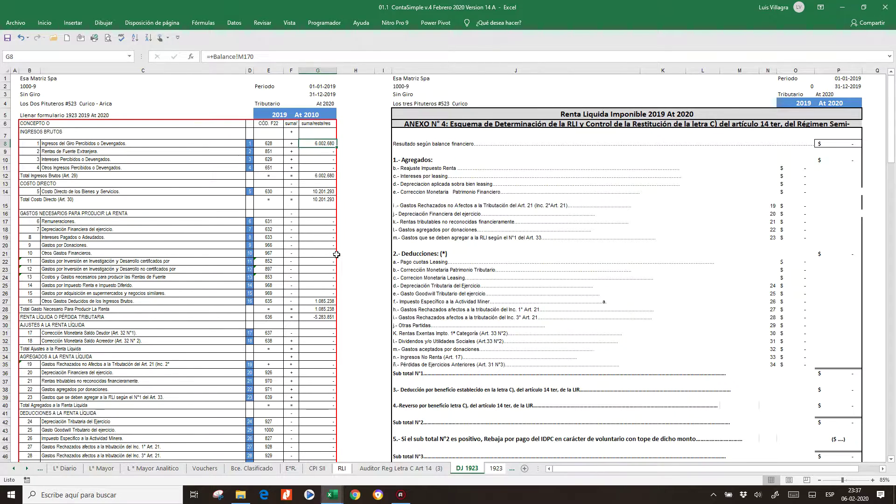
pyautogui.scroll(-10, 322, 253)
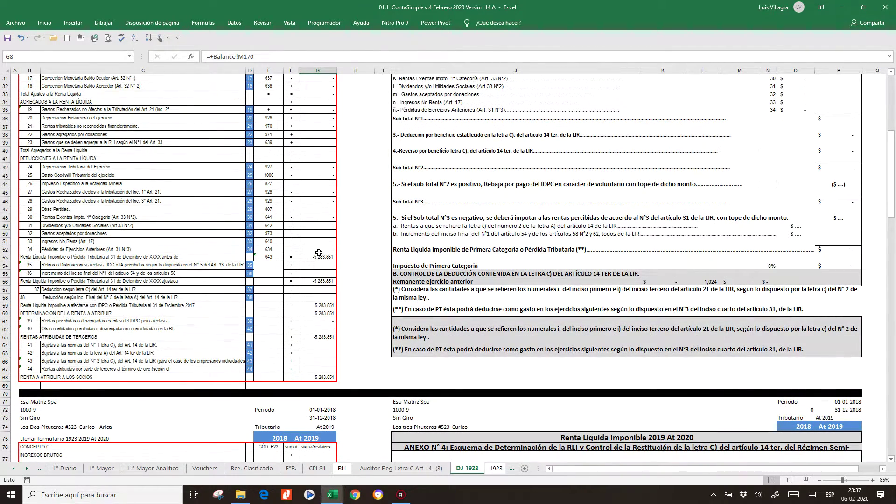
pyautogui.scroll(10, 318, 253)
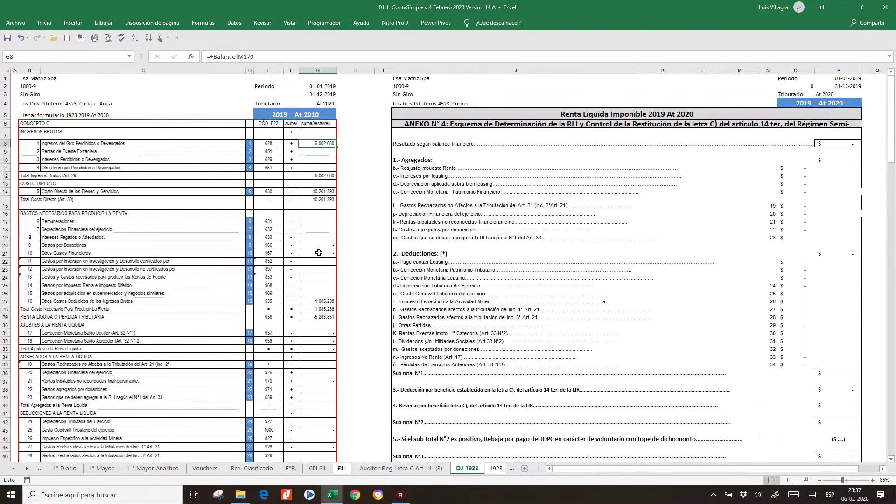
# Link Resultado según balance financiero, P8 in the DJ 1923 sheet, to the Utilidad (Perdida) del ejercicio in the E°R. sheet
pyautogui.click(845, 146)
pyautogui.write('+')
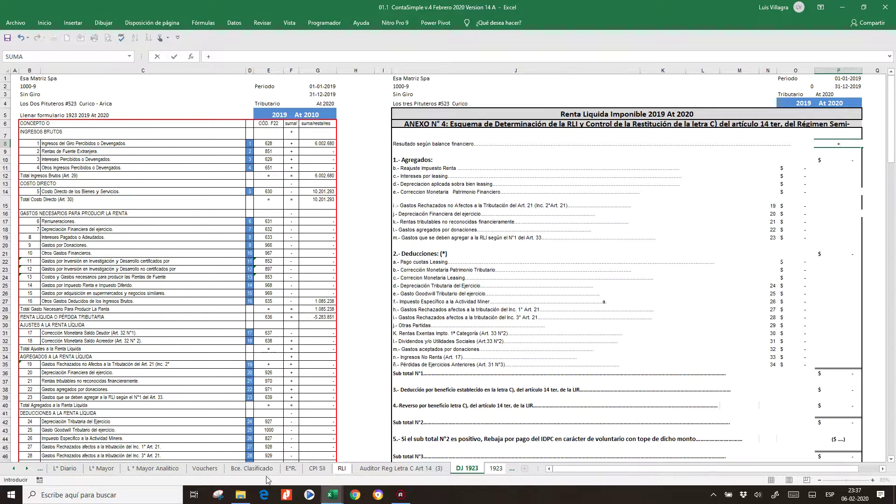
pyautogui.click(291, 468)
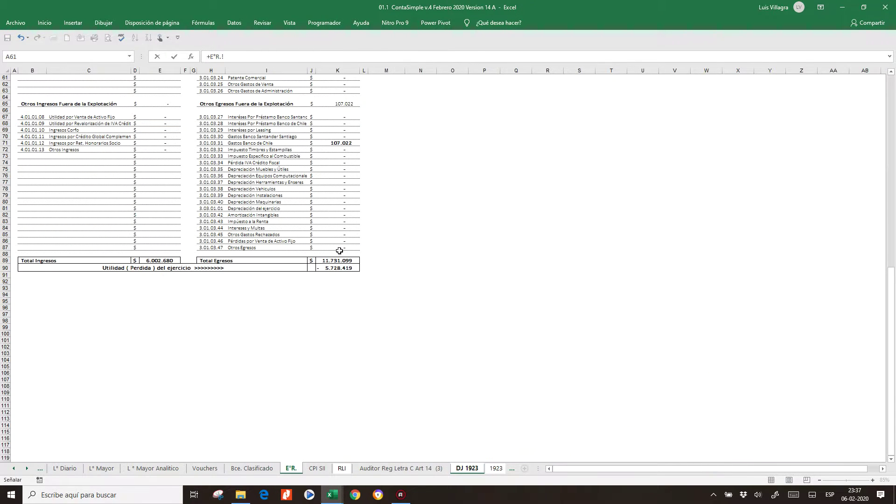
pyautogui.click(335, 267)
pyautogui.press('Return')
# Examine the DJ 1923 subtotals down to the Renta Líquida Imponible and the concept list in the 1923 sheet
pyautogui.scroll(-10, 332, 317)
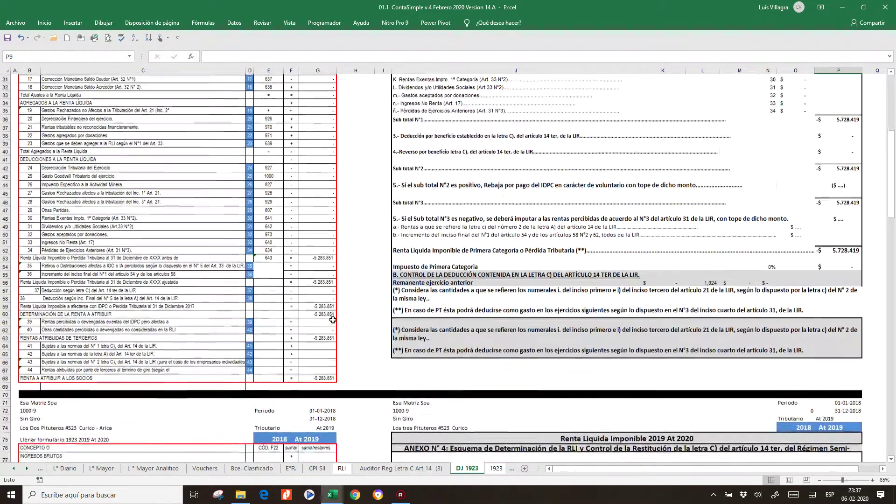
pyautogui.scroll(10, 333, 319)
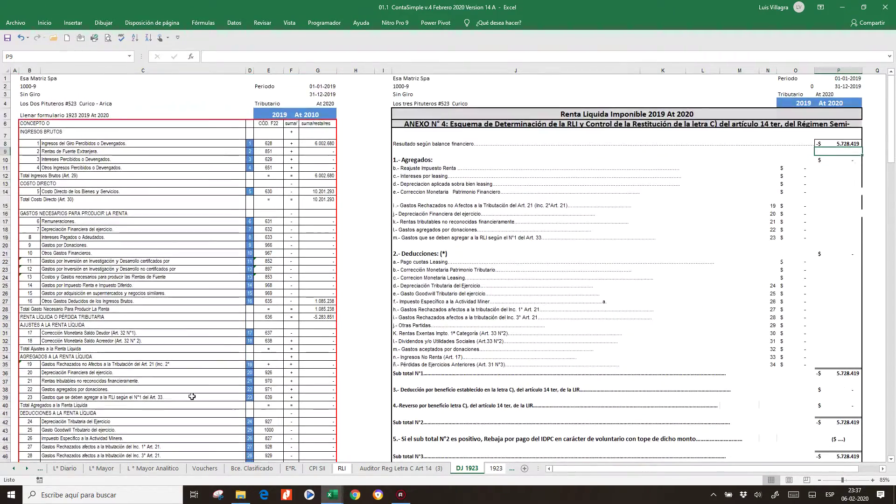
pyautogui.click(493, 469)
pyautogui.scroll(-10, 453, 334)
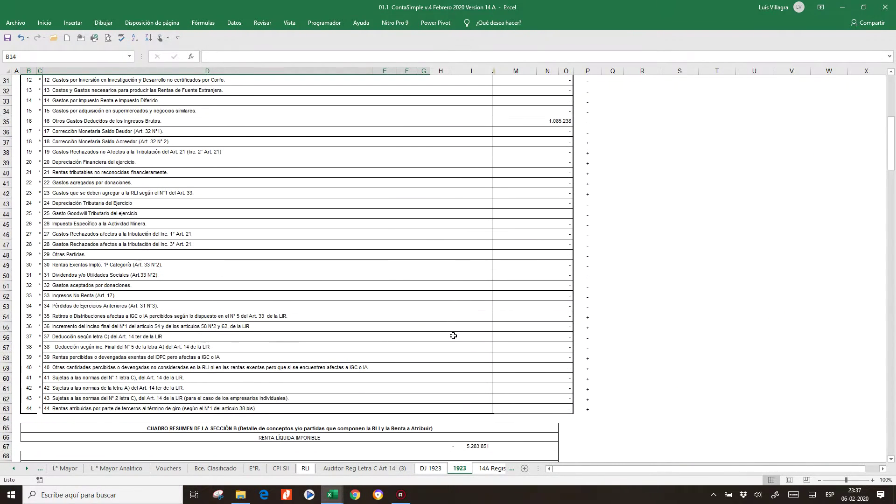
# Set the IPC for Reajuste anual 2019, F14 in the 14A Registro Rta Empresal 2018 sheet, to 2,8% shown with two decimals
pyautogui.click(492, 469)
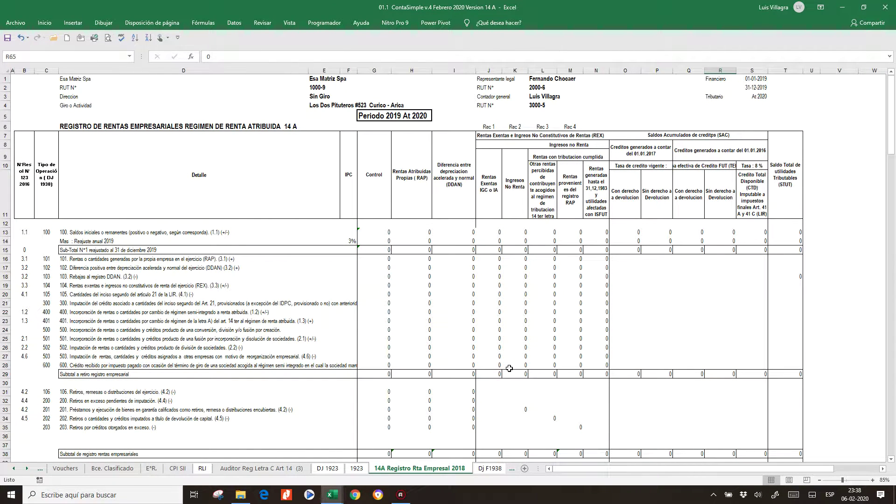
pyautogui.click(384, 245)
pyautogui.press('Left')
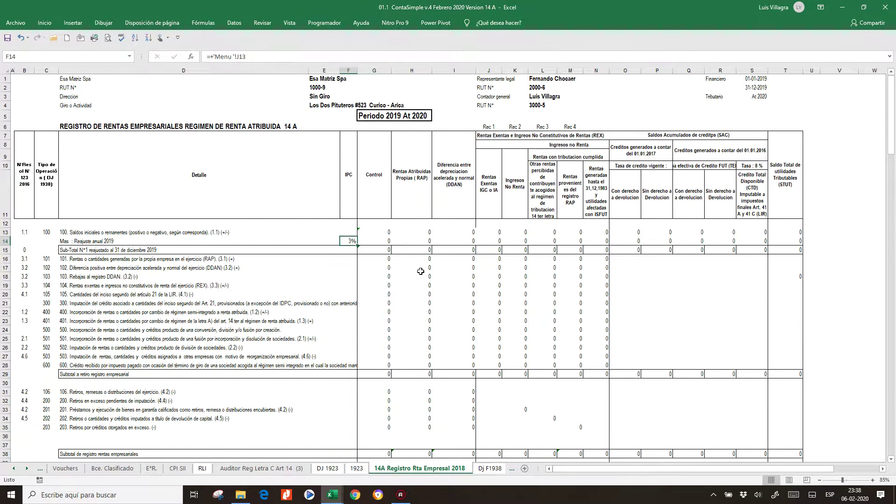
pyautogui.write('2,8%')
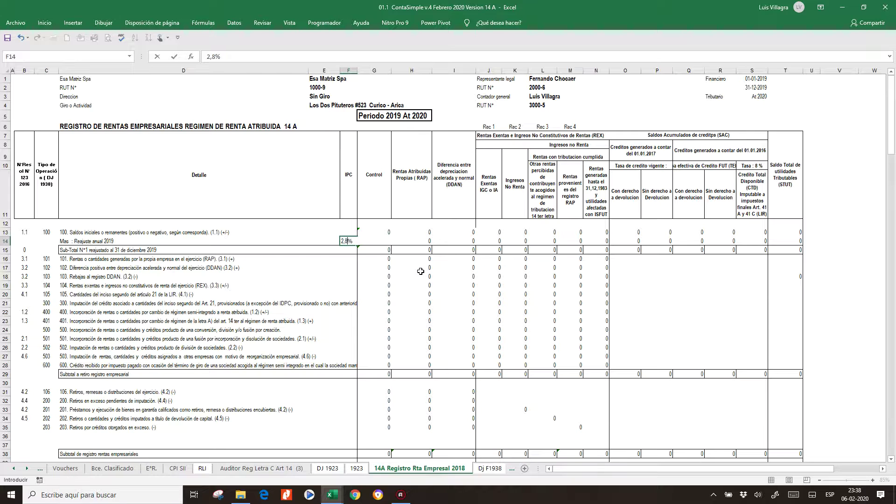
pyautogui.write('8')
pyautogui.press('Return')
pyautogui.click(348, 241)
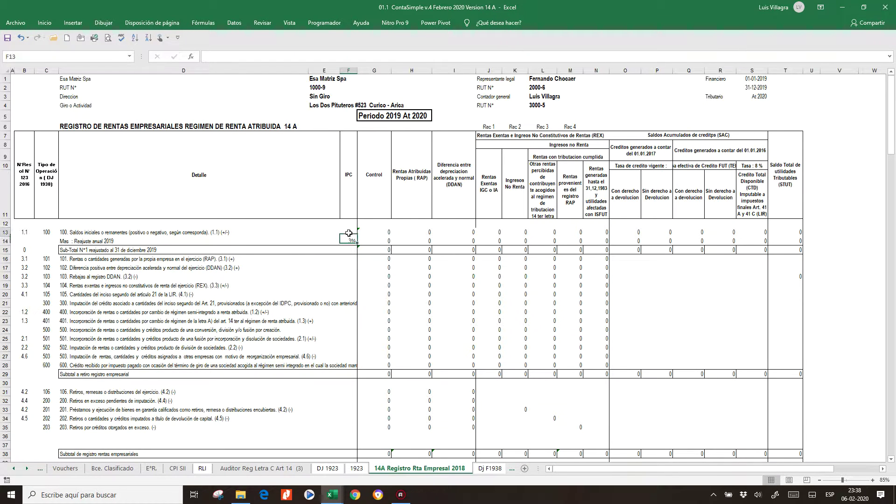
pyautogui.click(48, 24)
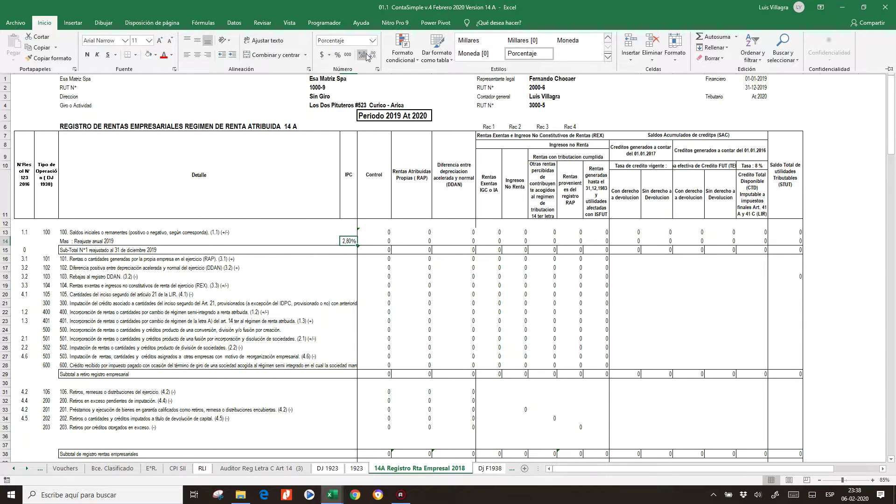
# Go through the Dj F1938 and Dj F1940 sheets to F22 Anverso AT 2020 and save the workbook
pyautogui.click(488, 470)
pyautogui.click(494, 472)
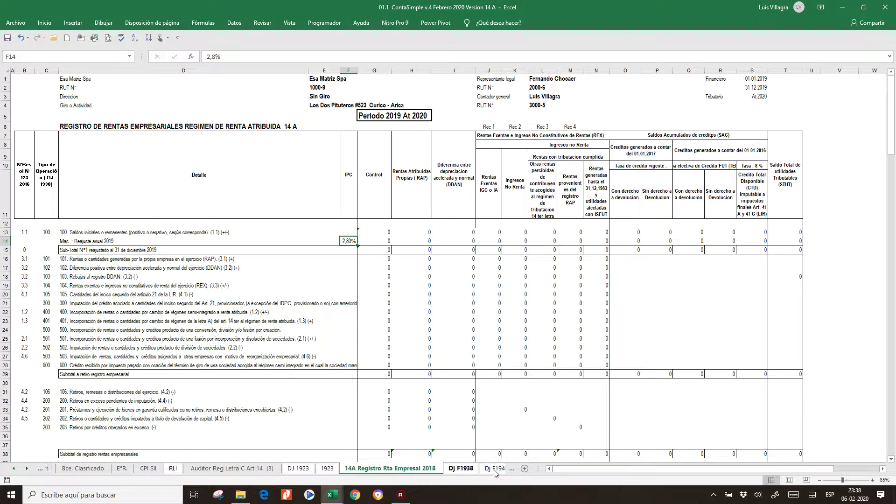
pyautogui.click(492, 470)
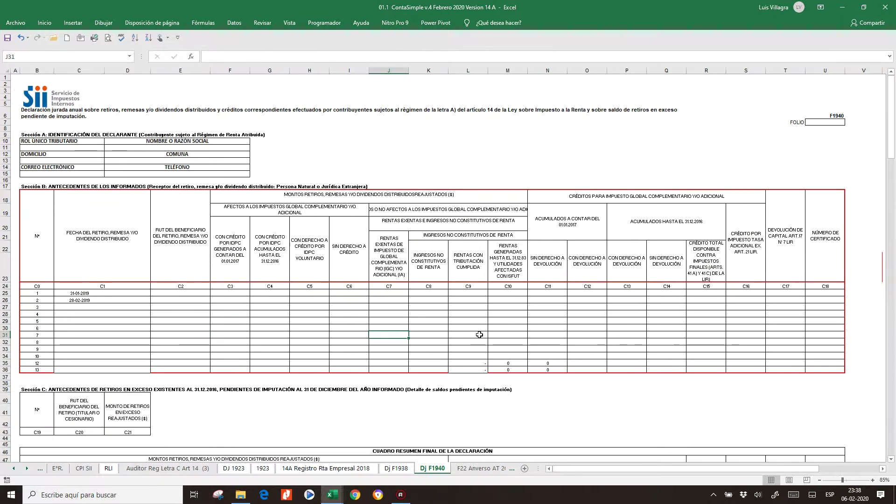
pyautogui.click(485, 469)
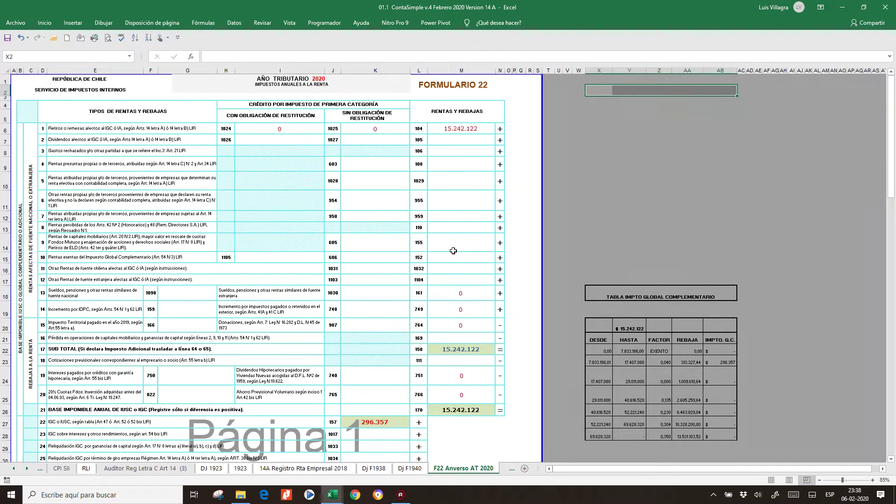
pyautogui.click(402, 153)
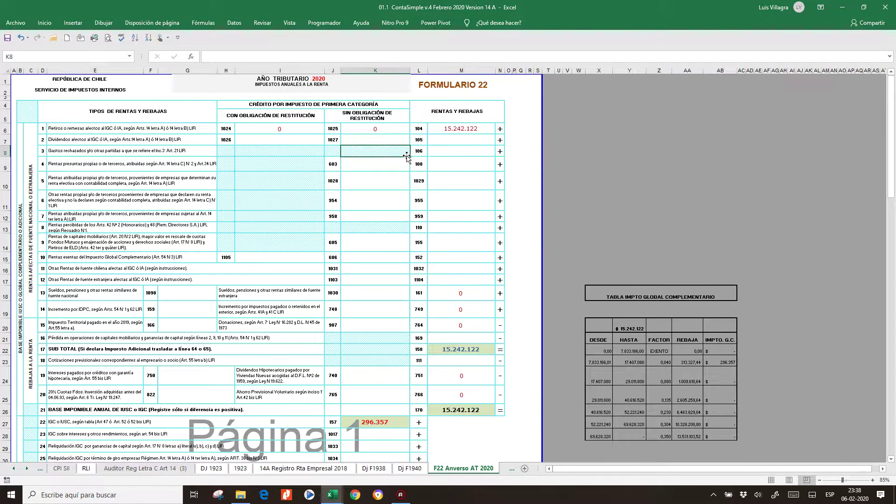
pyautogui.click(8, 39)
# Clear the Retiros o remesas amount for code 104, M6, in the F22 Anverso AT 2020 sheet
pyautogui.scroll(-10, 298, 202)
pyautogui.scroll(10, 298, 202)
pyautogui.click(462, 128)
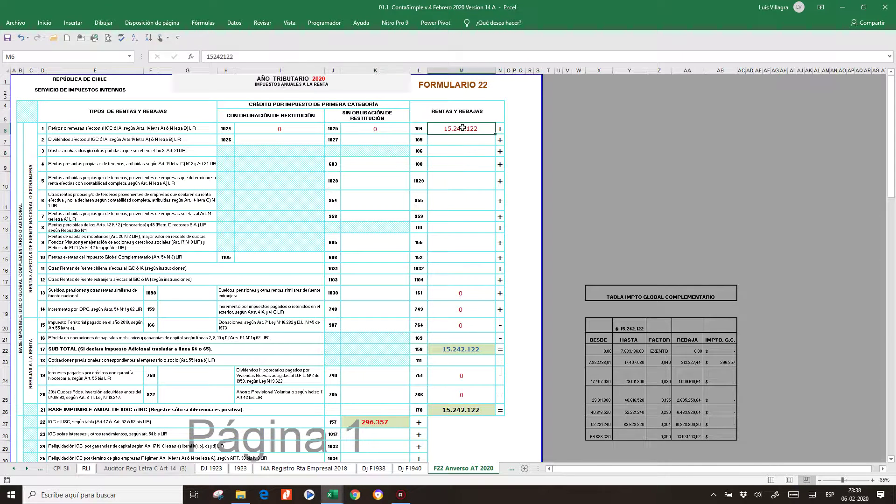
pyautogui.press('Delete')
pyautogui.press('Return')
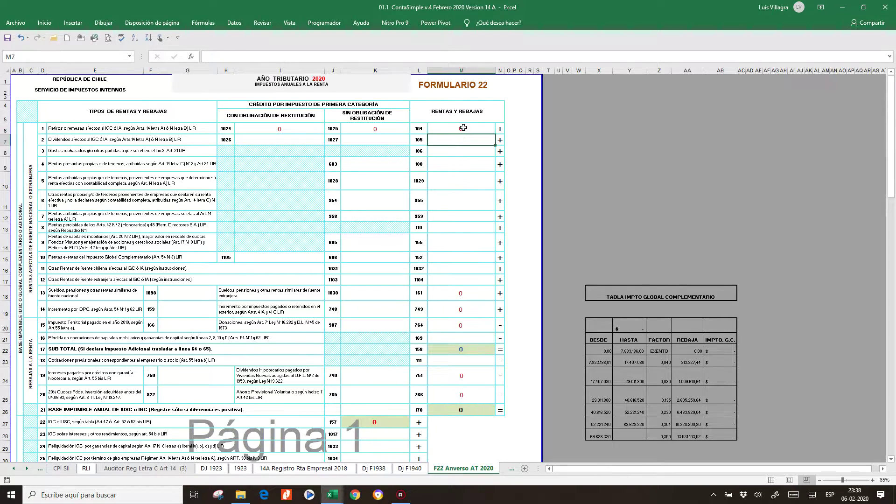
# Look through the remaining lines of F22 Anverso AT 2020 and the recuadros of F22 Reverso AT 2020
pyautogui.scroll(-9, 435, 172)
pyautogui.scroll(-10, 435, 171)
pyautogui.scroll(9, 435, 171)
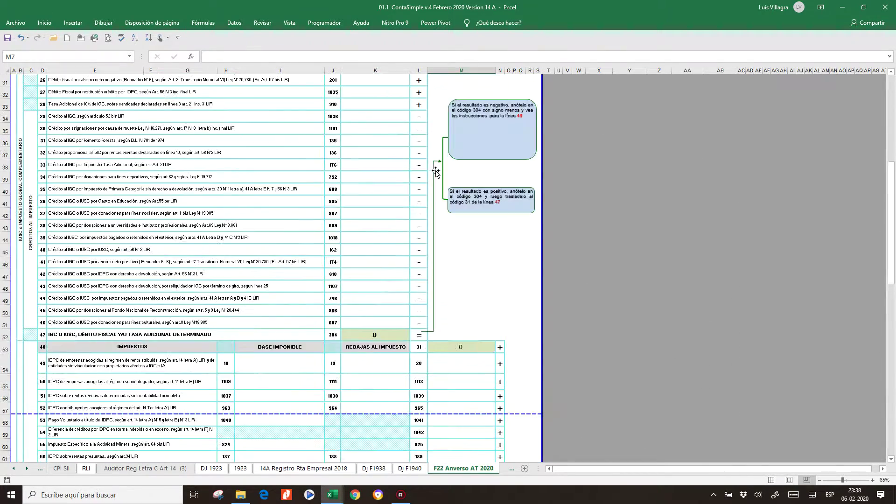
pyautogui.click(511, 469)
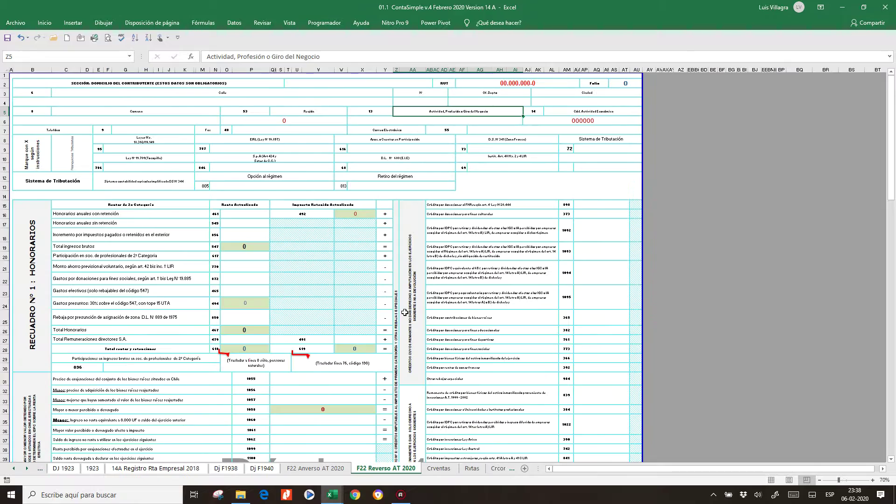
pyautogui.scroll(-20, 405, 312)
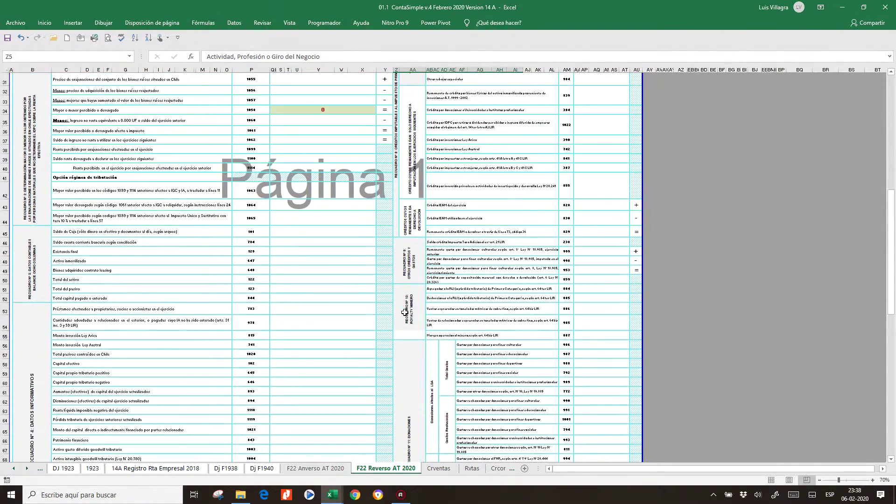
pyautogui.scroll(-10, 404, 313)
pyautogui.scroll(20, 404, 313)
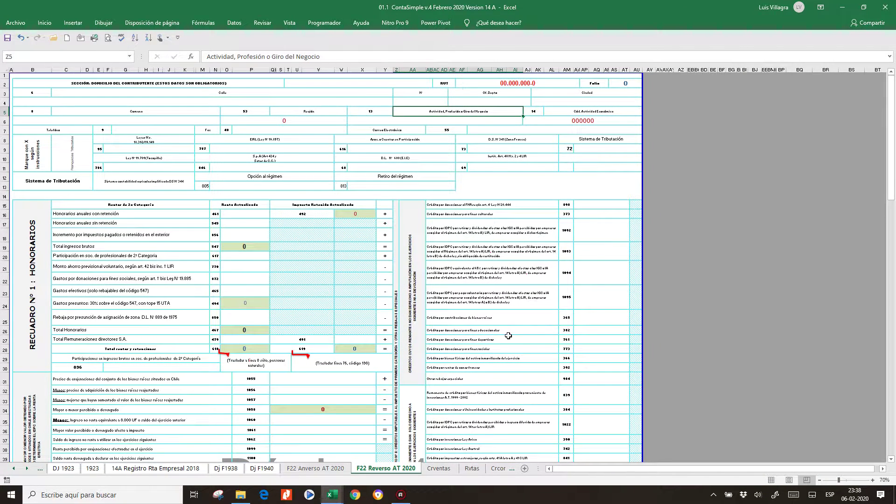
pyautogui.scroll(-20, 508, 335)
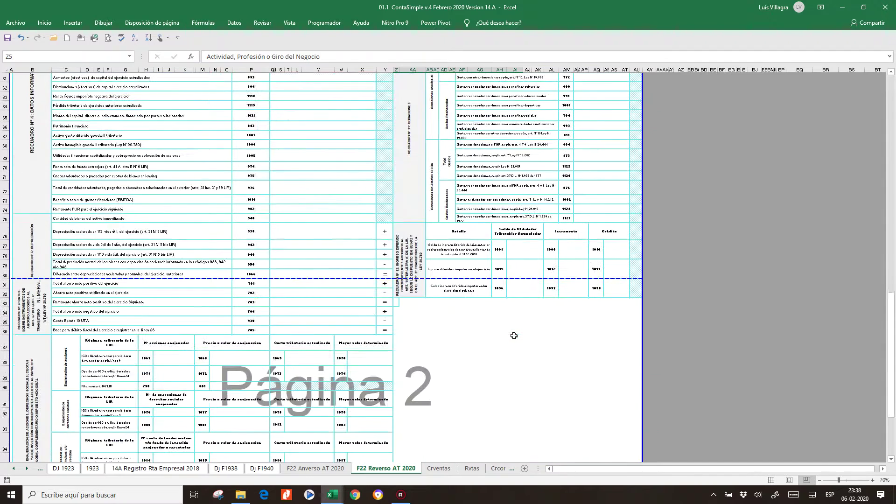
pyautogui.scroll(10, 513, 336)
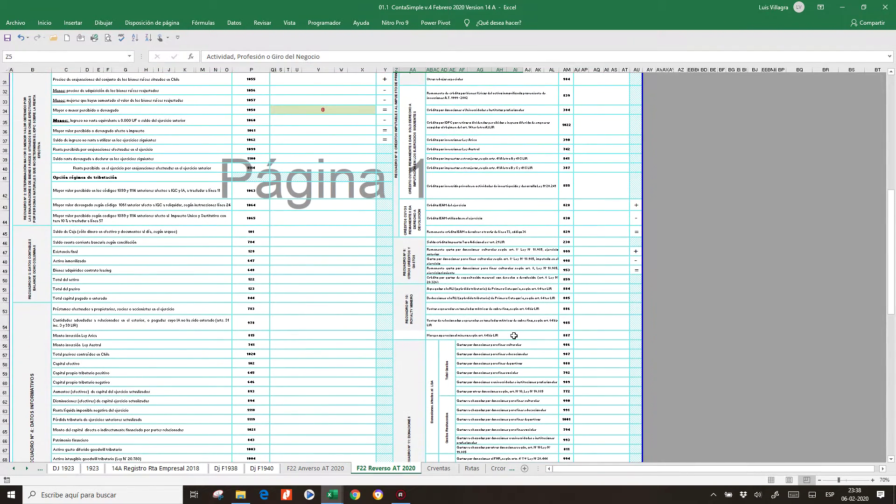
# Link Total del activo, code 122 in F22 Reverso AT 2020, to the Activo sub-total in the Balance sheet
pyautogui.click(329, 281)
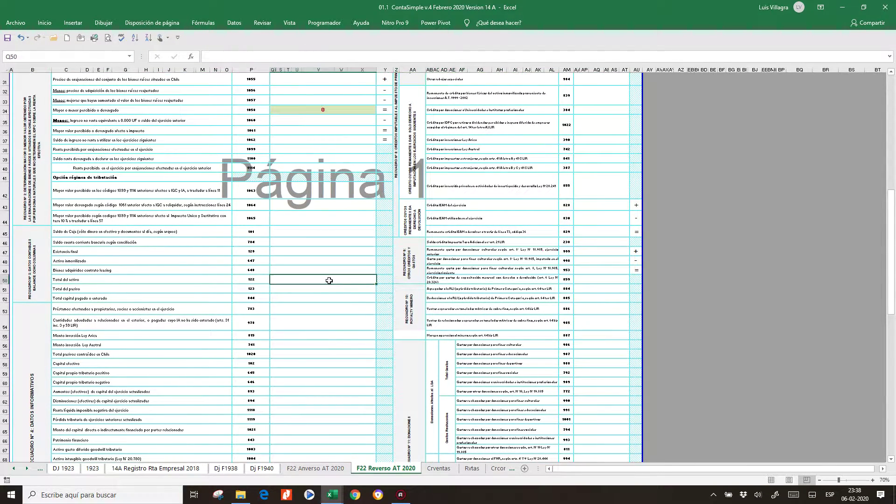
pyautogui.write('+')
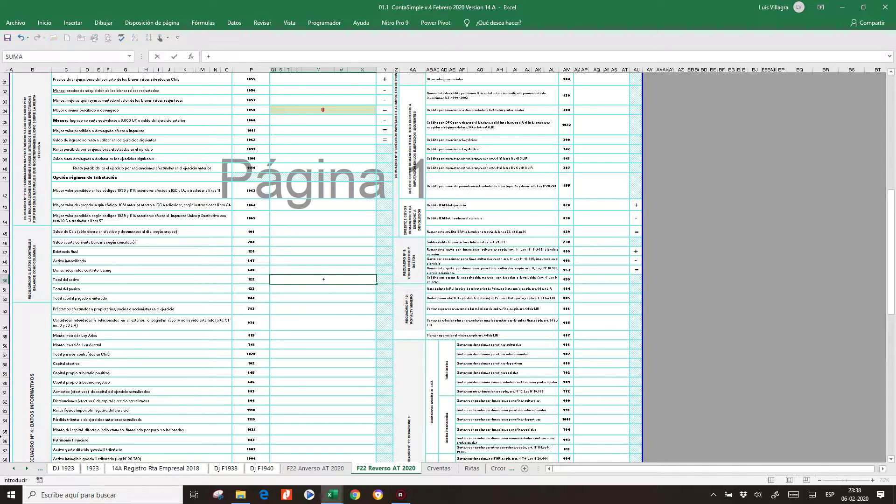
pyautogui.click(13, 468)
pyautogui.click(12, 468)
pyautogui.click(12, 469)
pyautogui.click(12, 469)
pyautogui.click(92, 468)
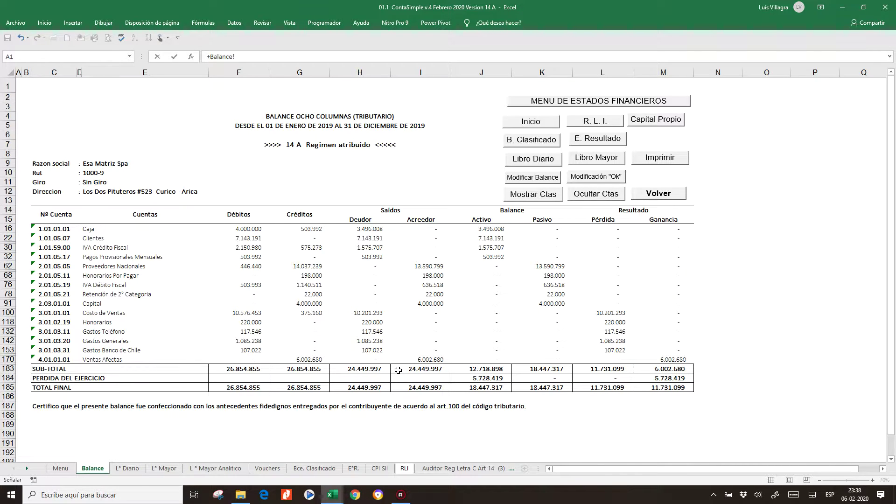
pyautogui.click(484, 369)
pyautogui.press('Return')
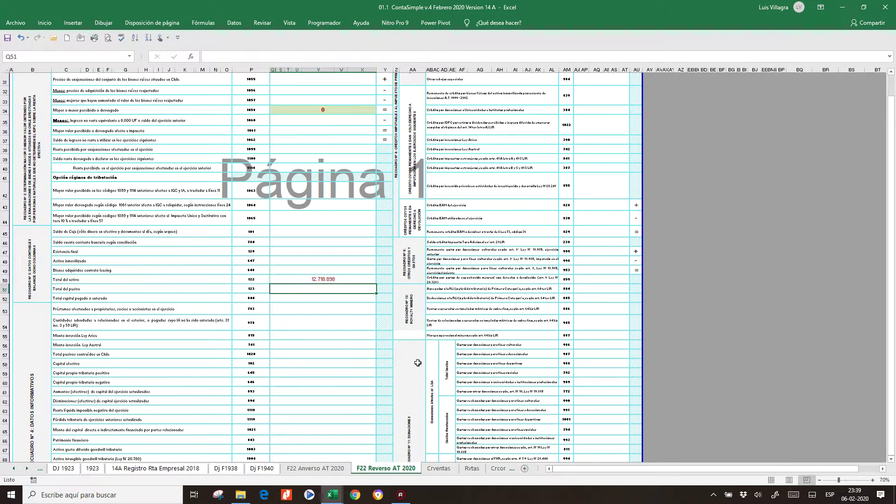
# Start a formula for Total del pasivo, code 123, in the F22 Reverso AT 2020 sheet
pyautogui.write('+')
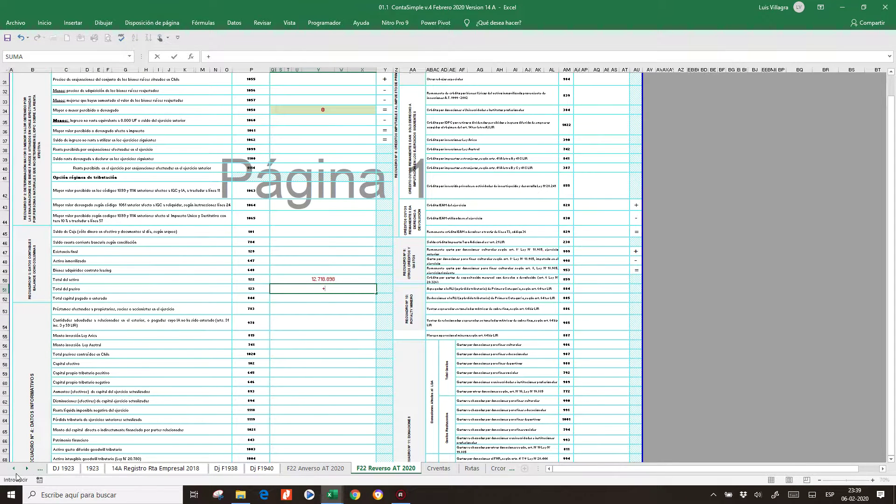